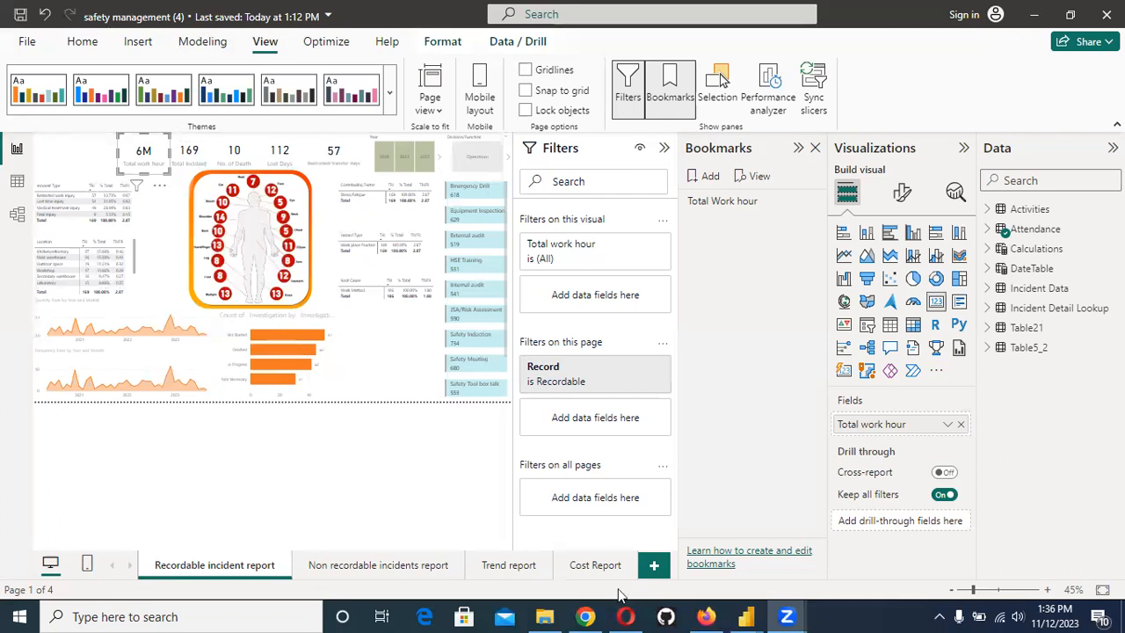
Step: Switch to the untitled Power BI report with the line chart and clear the "due" field search
{"action": "left_click", "coordinate": [585, 617]}
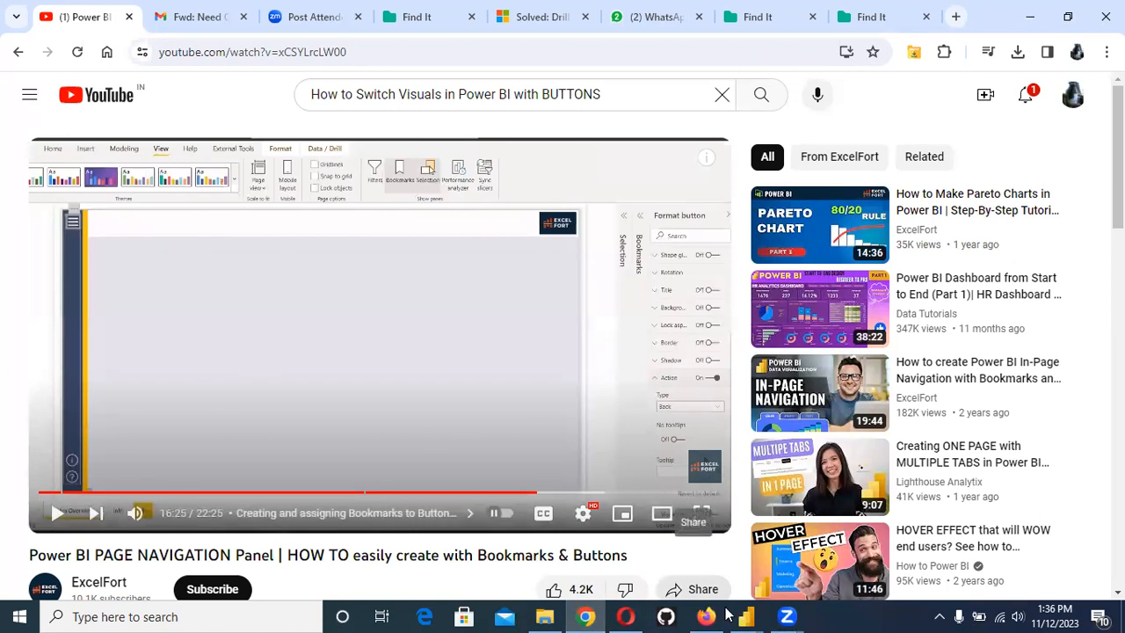
{"action": "mouse_move", "coordinate": [749, 616]}
{"action": "left_click", "coordinate": [639, 509]}
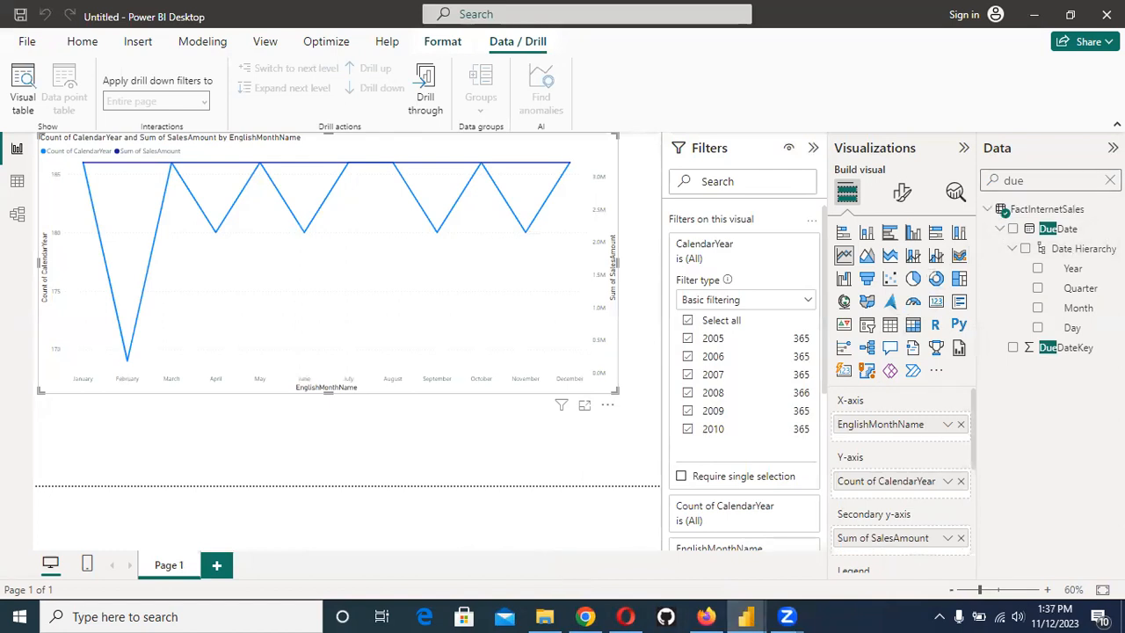
{"action": "left_click", "coordinate": [1110, 180]}
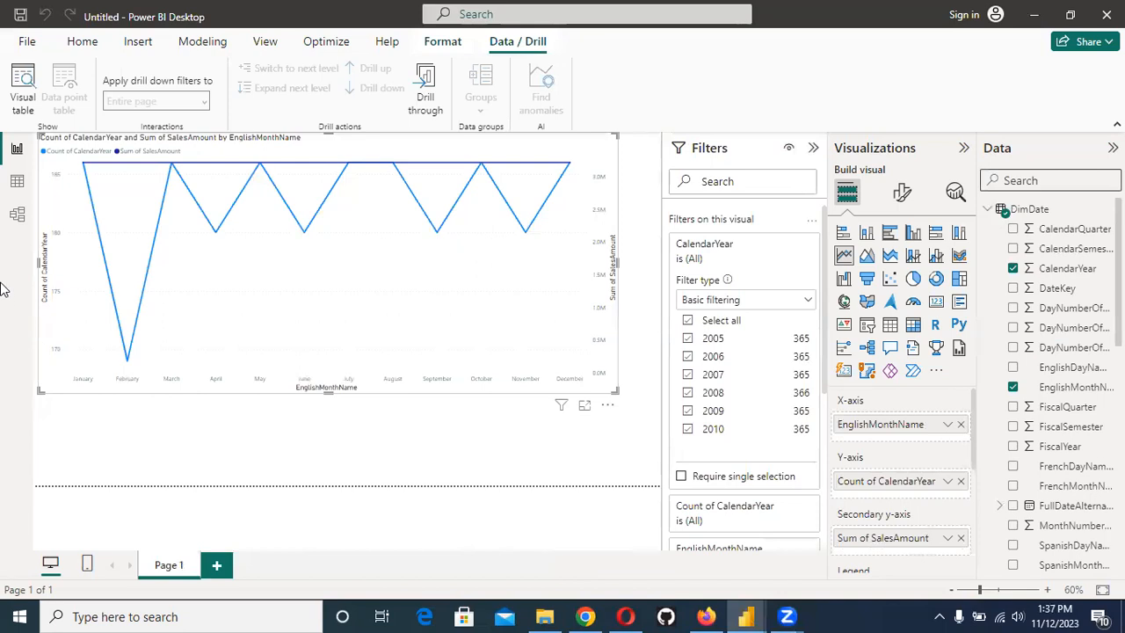
Step: Sort DimDate's EnglishMonthName column by MonthNumberOfYear in table view and return to the report view
{"action": "left_click", "coordinate": [13, 183]}
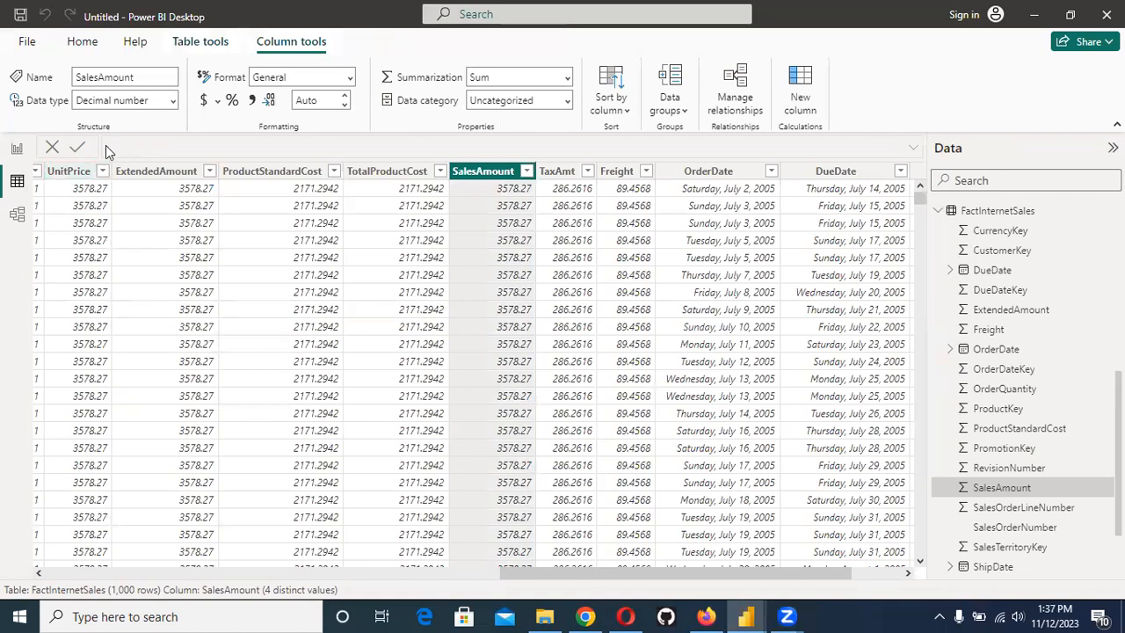
{"action": "scroll", "coordinate": [1030, 395], "scroll_direction": "up", "scroll_amount": 1}
{"action": "scroll", "coordinate": [1030, 396], "scroll_direction": "up", "scroll_amount": 5}
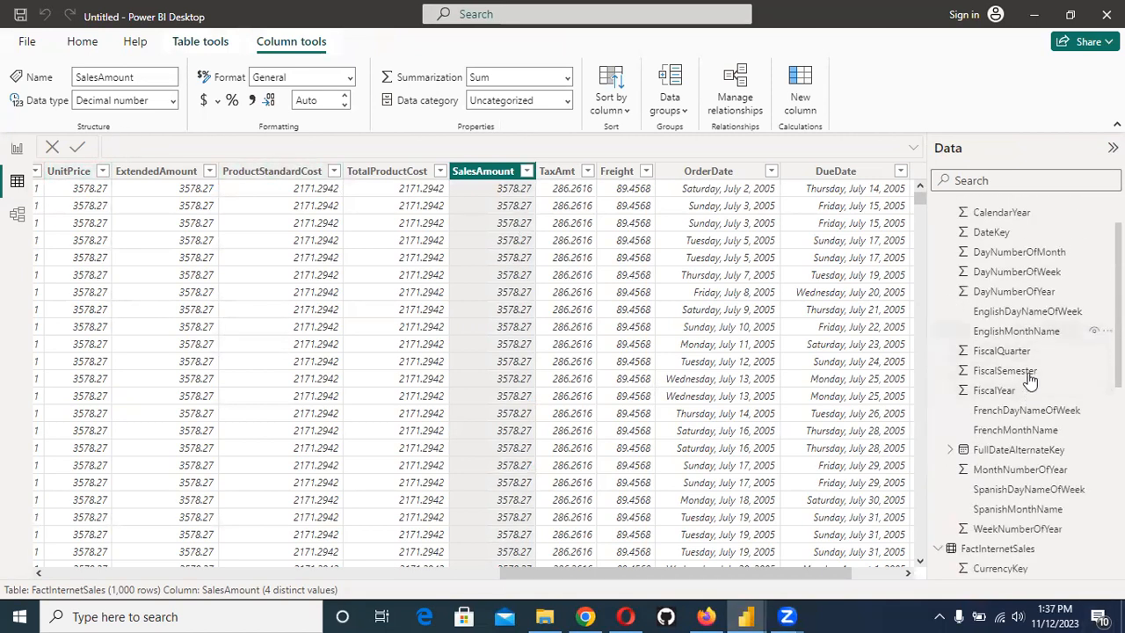
{"action": "left_click", "coordinate": [1016, 330]}
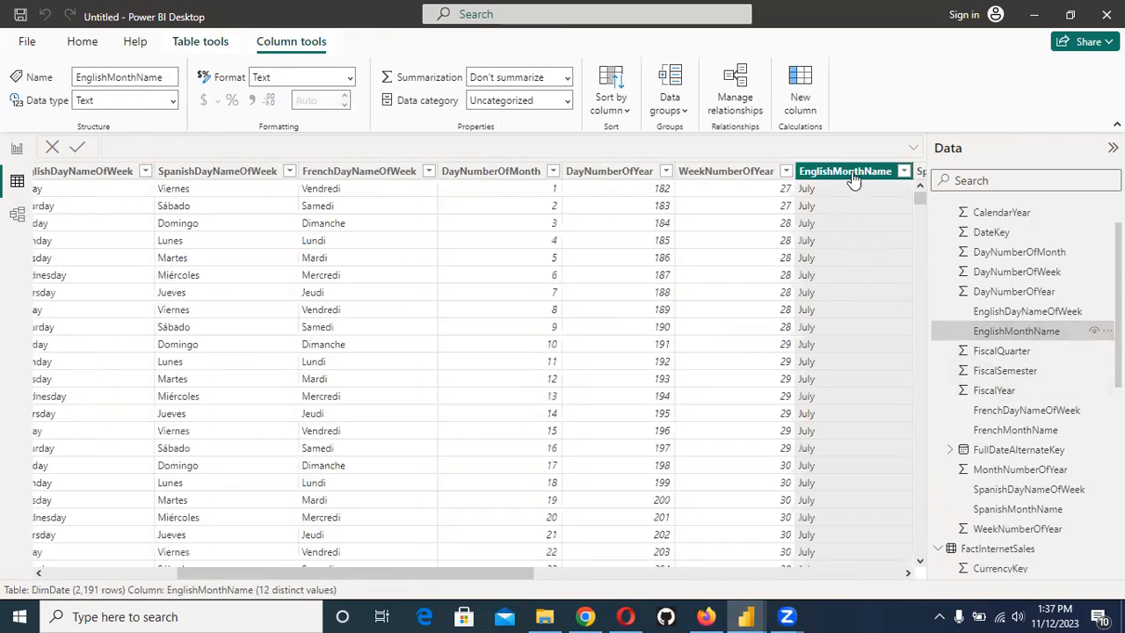
{"action": "left_click", "coordinate": [903, 172]}
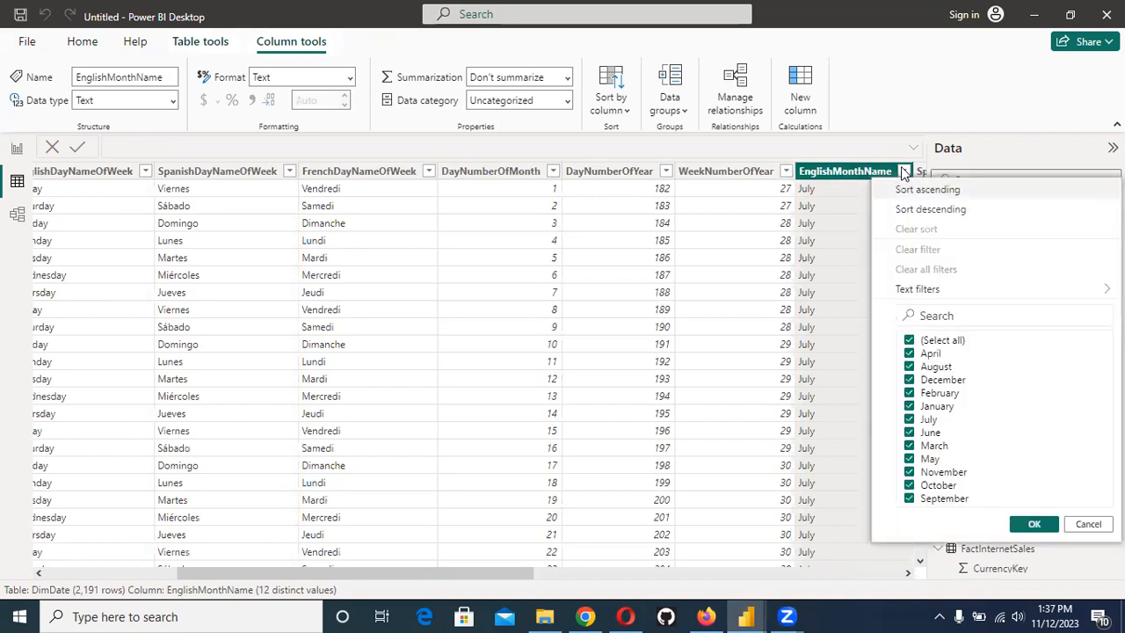
{"action": "left_click", "coordinate": [610, 105]}
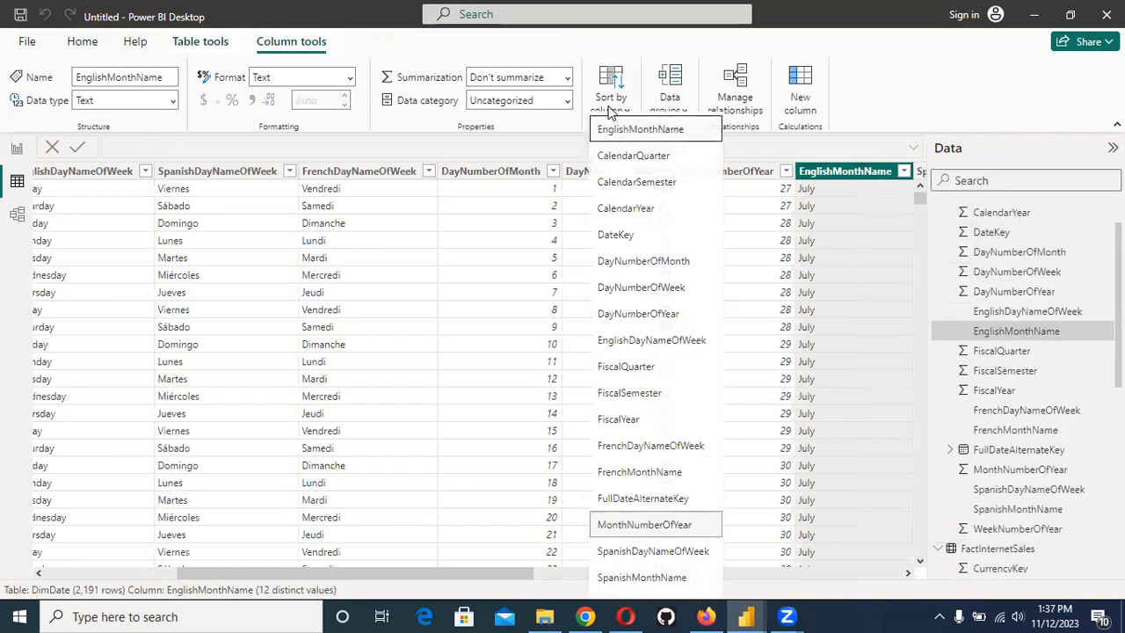
{"action": "left_click", "coordinate": [647, 531]}
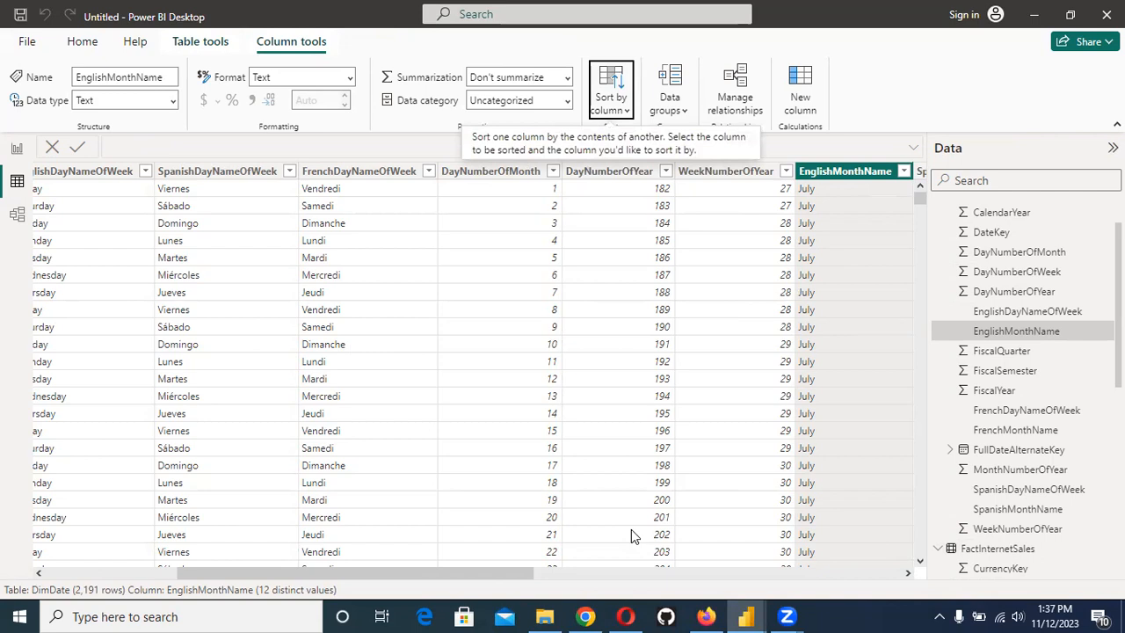
{"action": "left_click", "coordinate": [17, 150]}
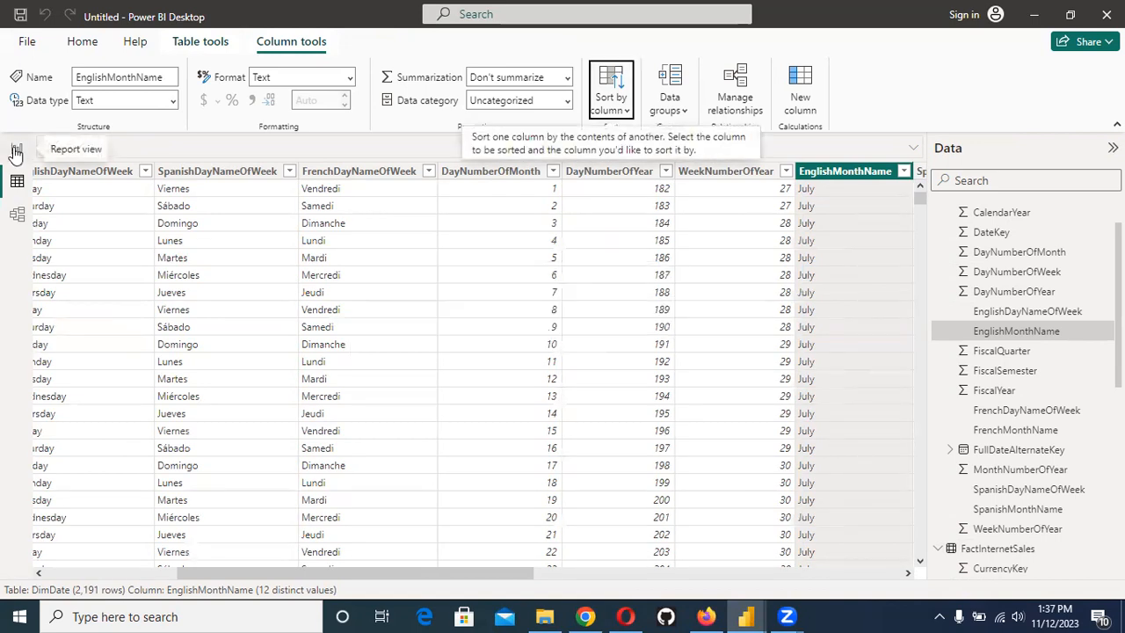
{"action": "left_click", "coordinate": [17, 152]}
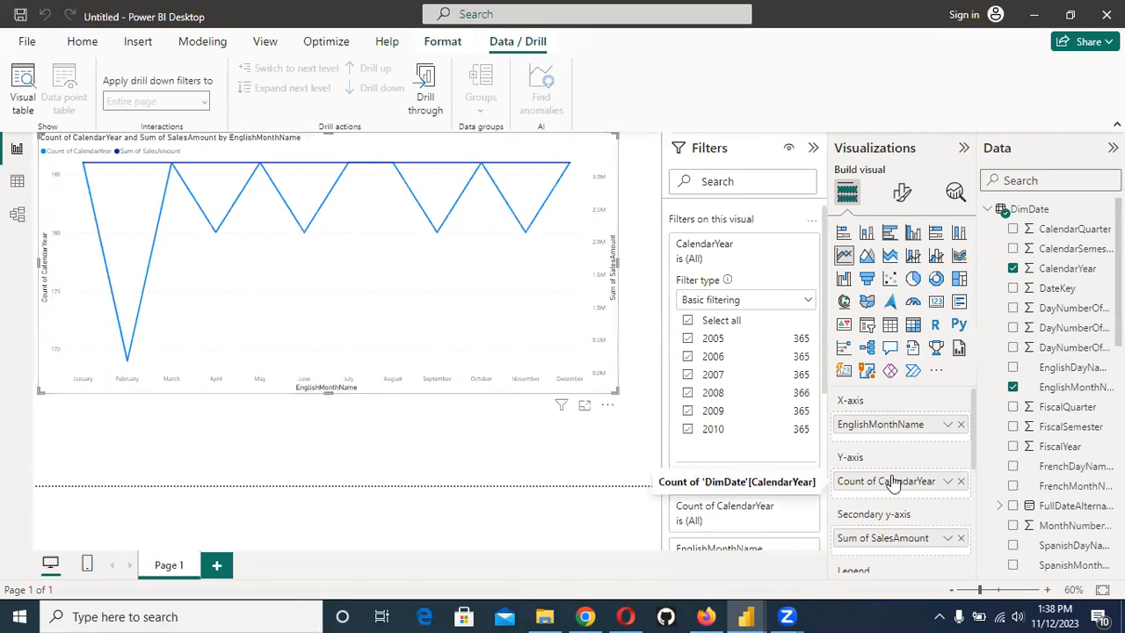
Step: Open the Adventure Works Case study Tableau (4).docx attachment in Gmail and examine the line chart requirements in task 3
{"action": "left_click", "coordinate": [587, 616]}
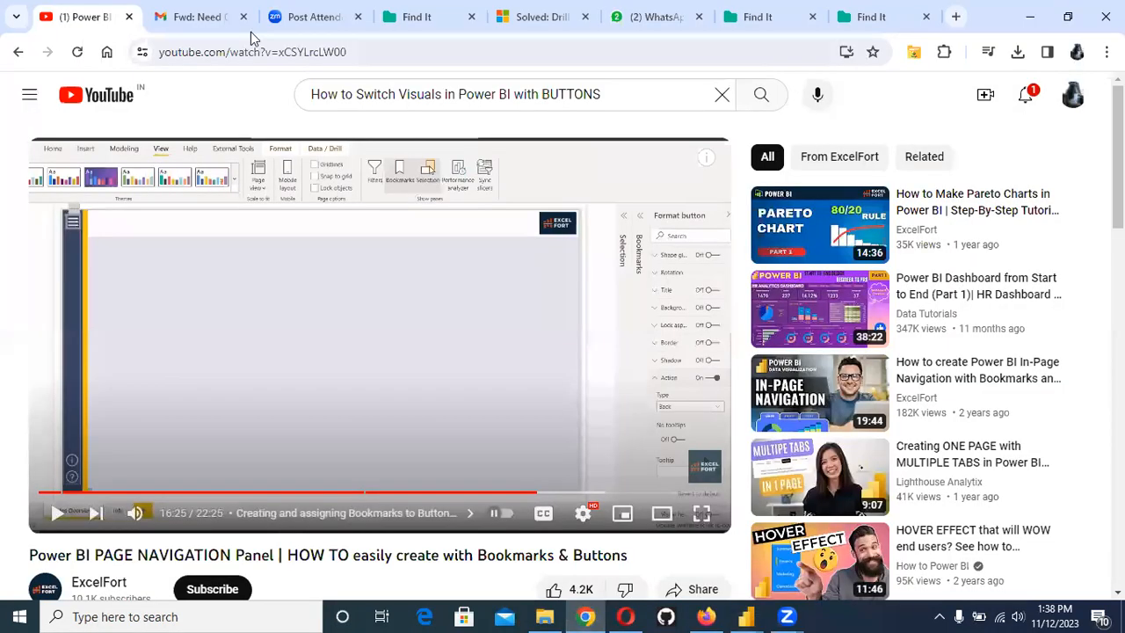
{"action": "left_click", "coordinate": [204, 26]}
{"action": "scroll", "coordinate": [393, 272], "scroll_direction": "up", "scroll_amount": 10}
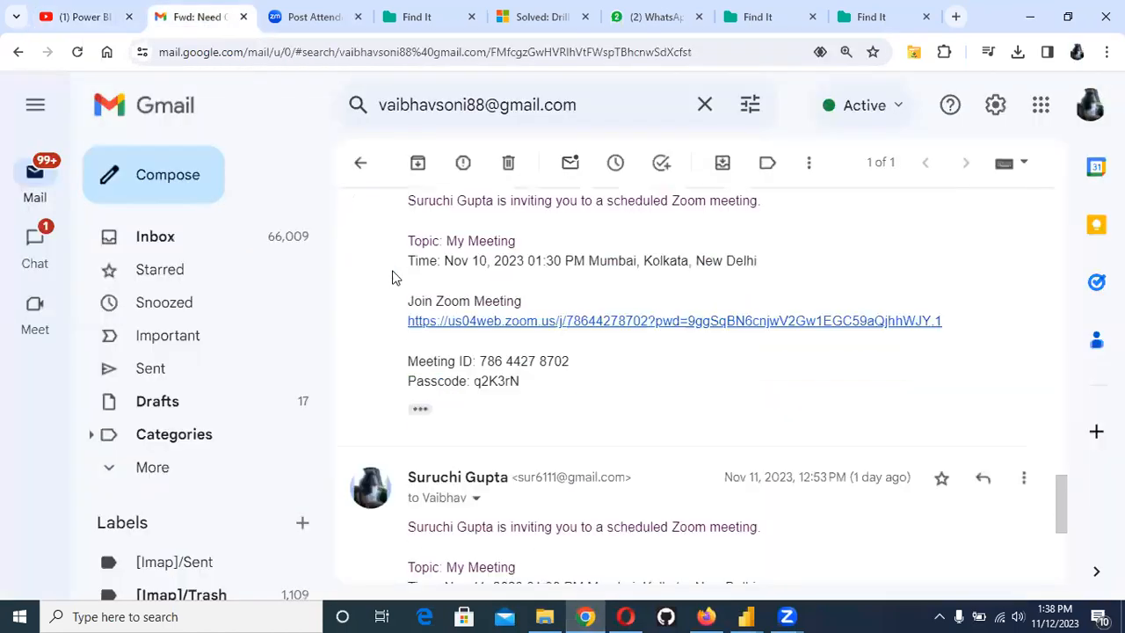
{"action": "scroll", "coordinate": [393, 278], "scroll_direction": "up", "scroll_amount": 2}
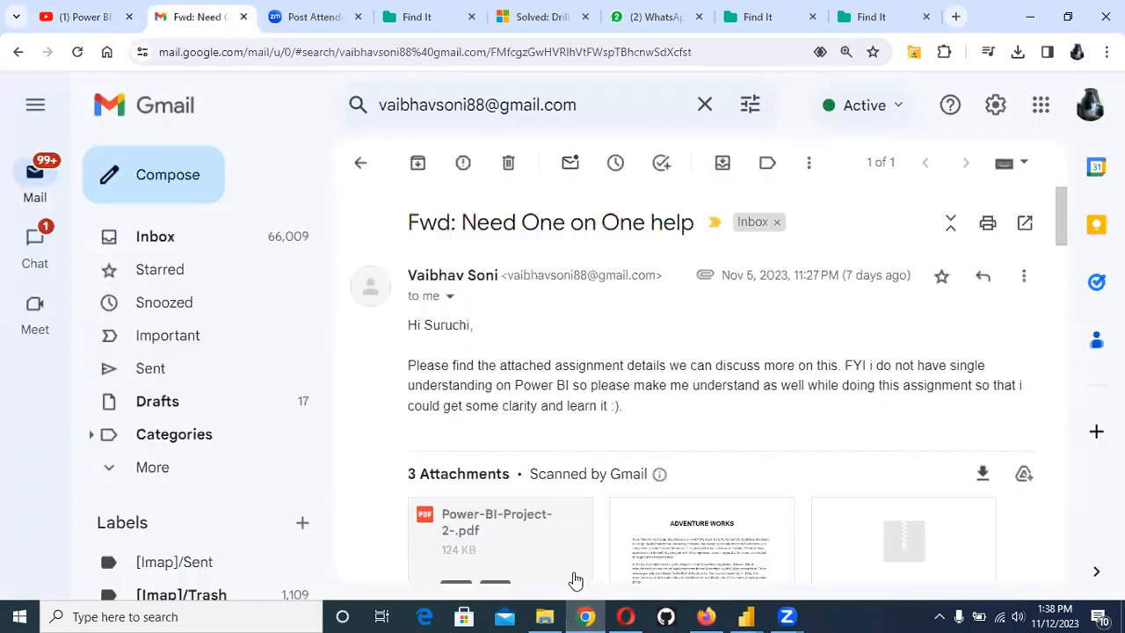
{"action": "left_click", "coordinate": [652, 537]}
{"action": "scroll", "coordinate": [604, 456], "scroll_direction": "down", "scroll_amount": 10}
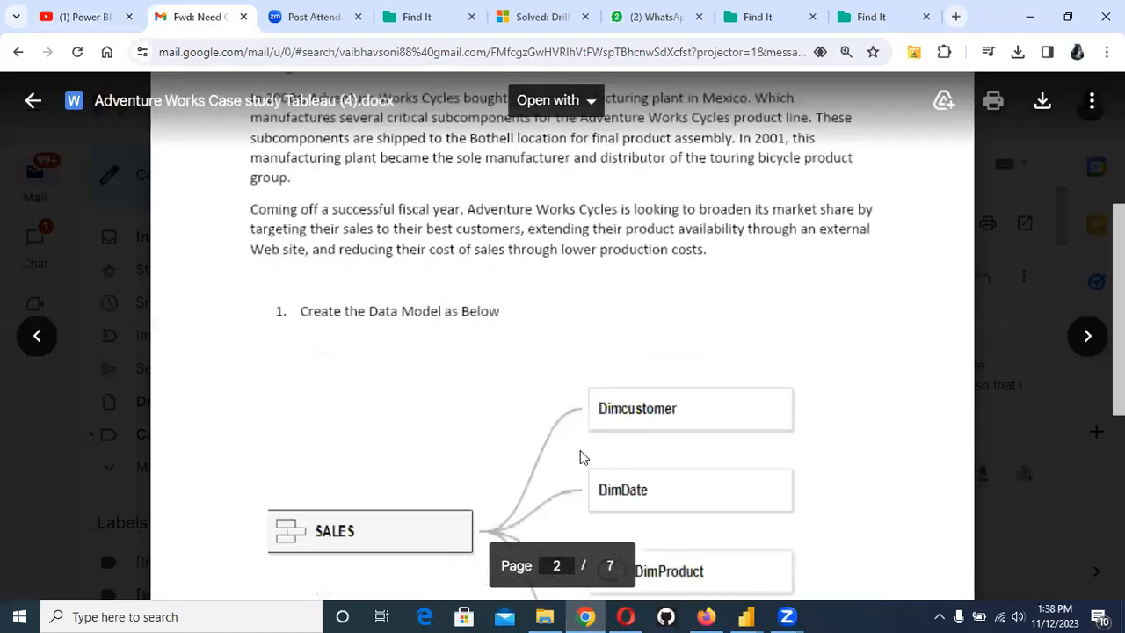
{"action": "scroll", "coordinate": [494, 475], "scroll_direction": "down", "scroll_amount": 10}
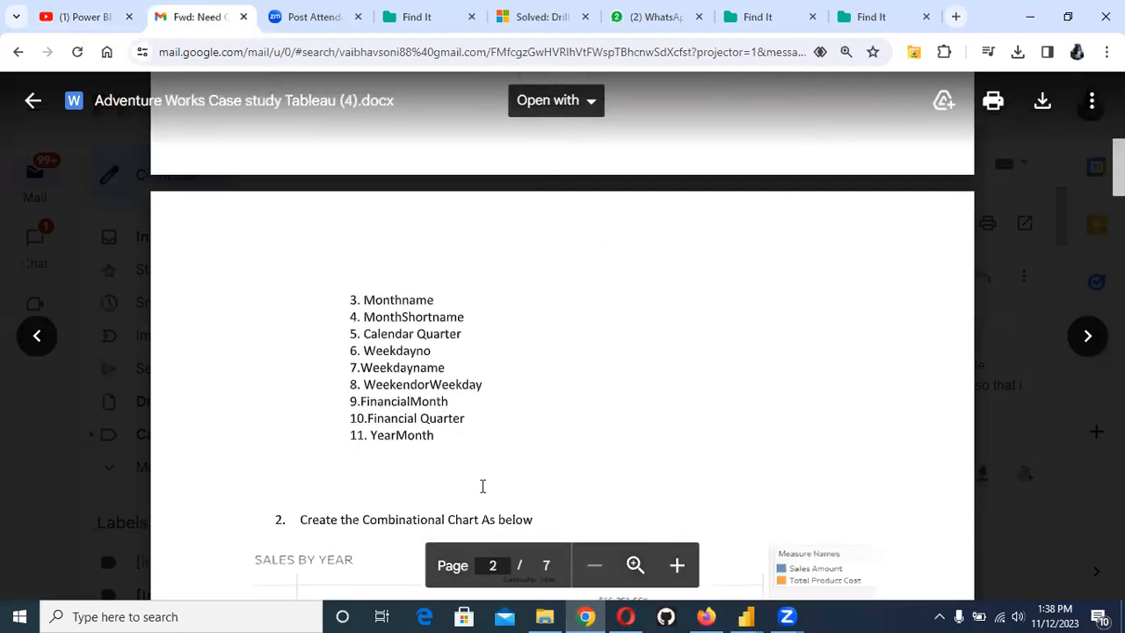
{"action": "scroll", "coordinate": [343, 296], "scroll_direction": "down", "scroll_amount": 4}
{"action": "scroll", "coordinate": [346, 297], "scroll_direction": "down", "scroll_amount": 6}
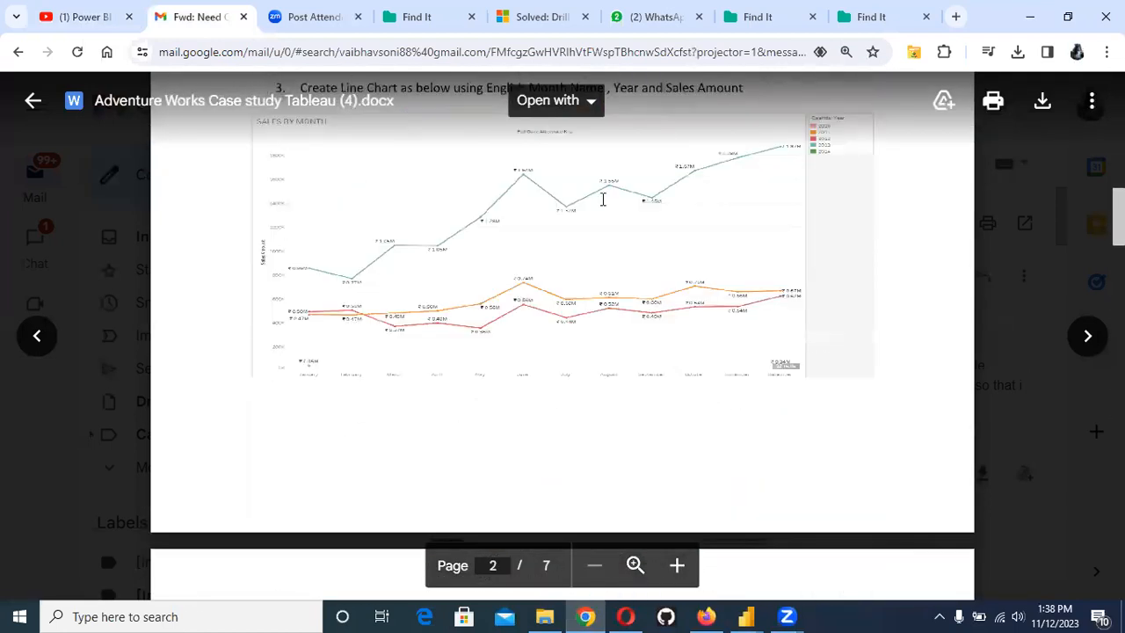
{"action": "scroll", "coordinate": [602, 199], "scroll_direction": "up", "scroll_amount": 5}
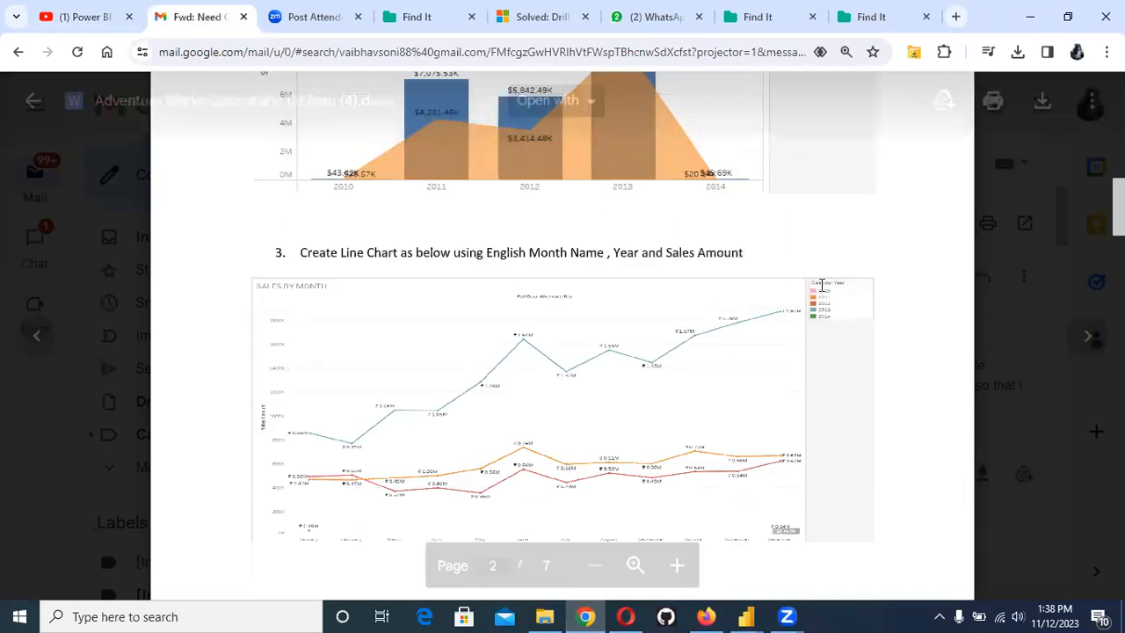
Step: Compare the line chart and its axis fields in the untitled Power BI report with the case study's sales-by-month chart
{"action": "mouse_move", "coordinate": [746, 616]}
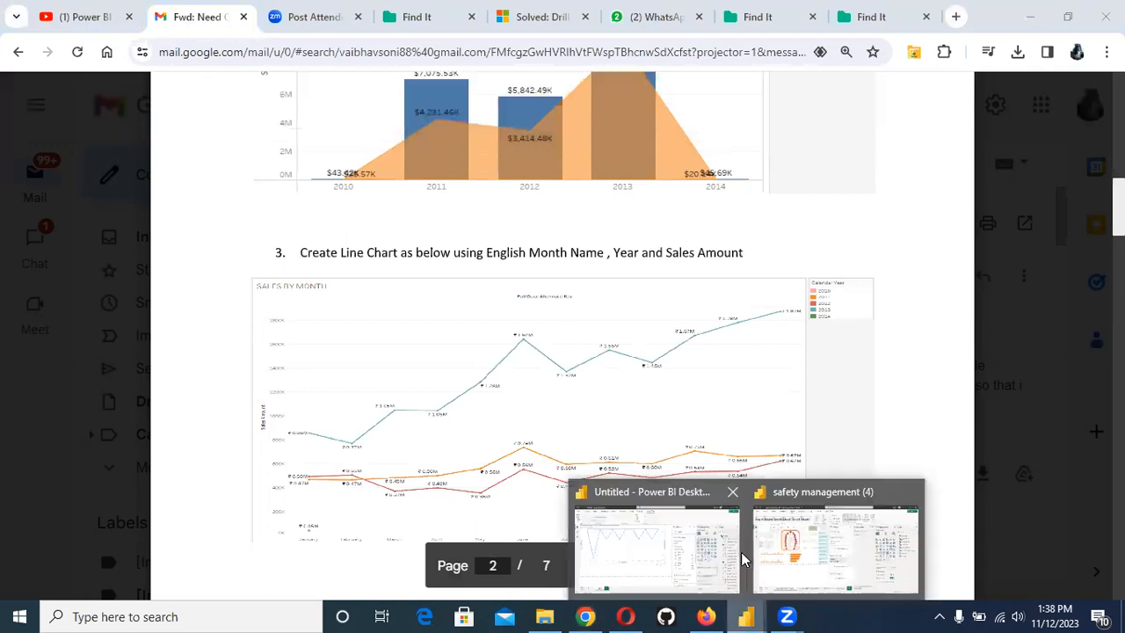
{"action": "left_click", "coordinate": [735, 561]}
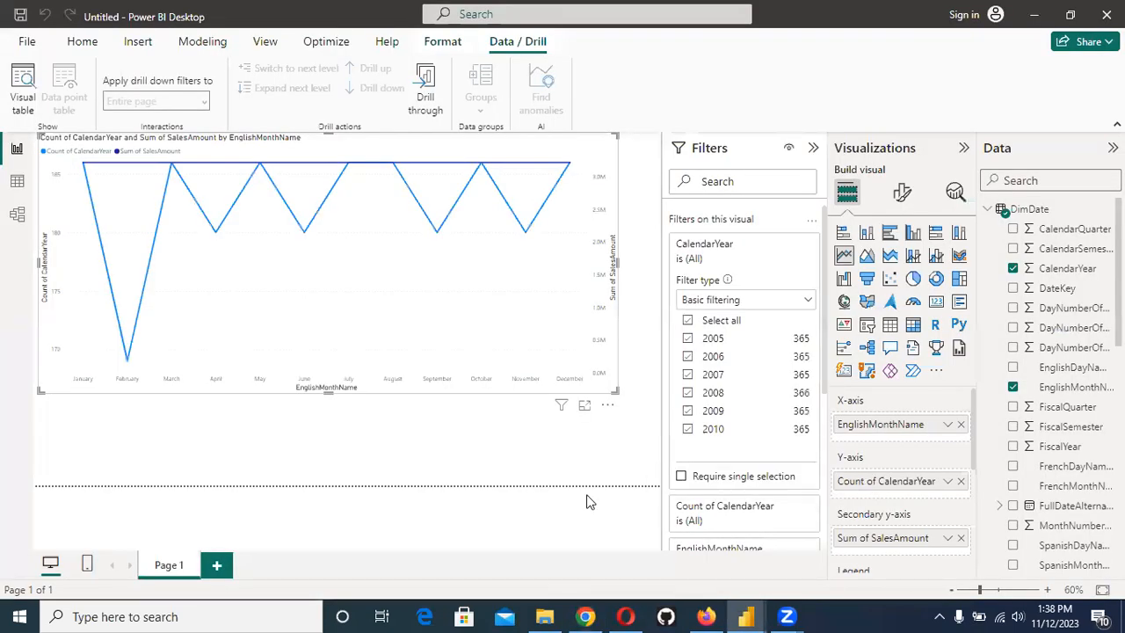
{"action": "left_click", "coordinate": [588, 616]}
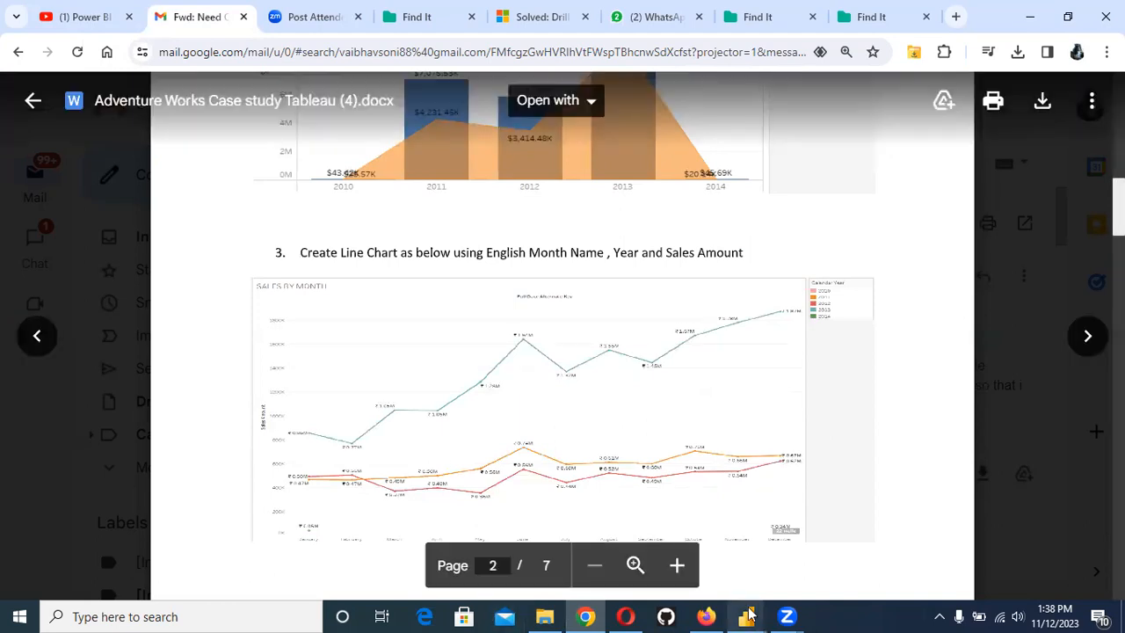
{"action": "mouse_move", "coordinate": [745, 617]}
{"action": "left_click", "coordinate": [725, 507]}
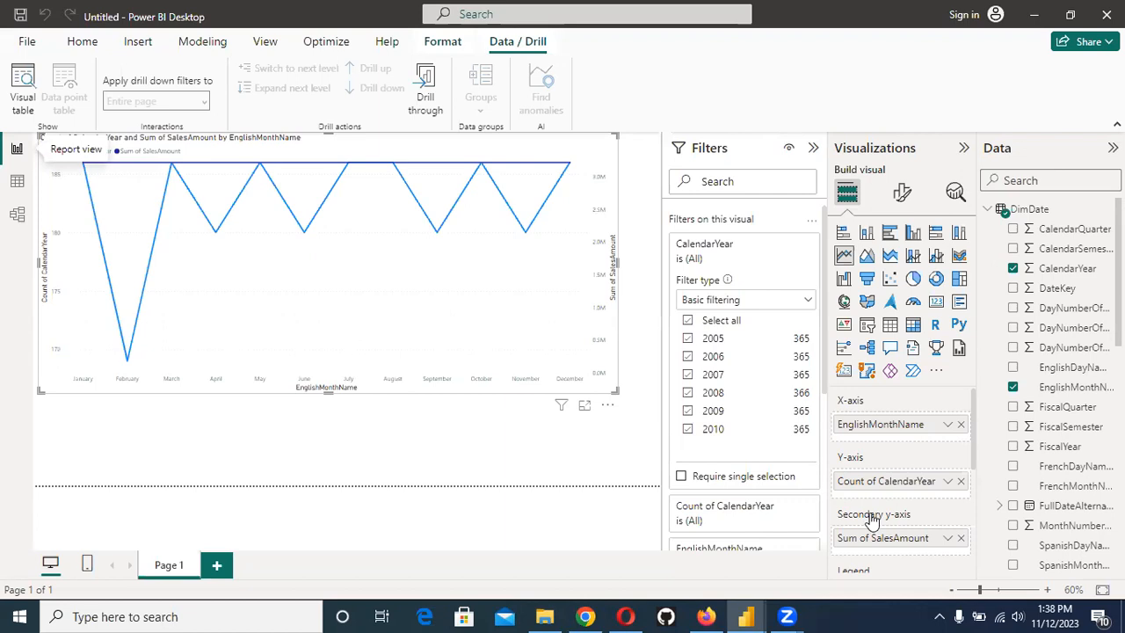
{"action": "scroll", "coordinate": [901, 508], "scroll_direction": "down", "scroll_amount": 1}
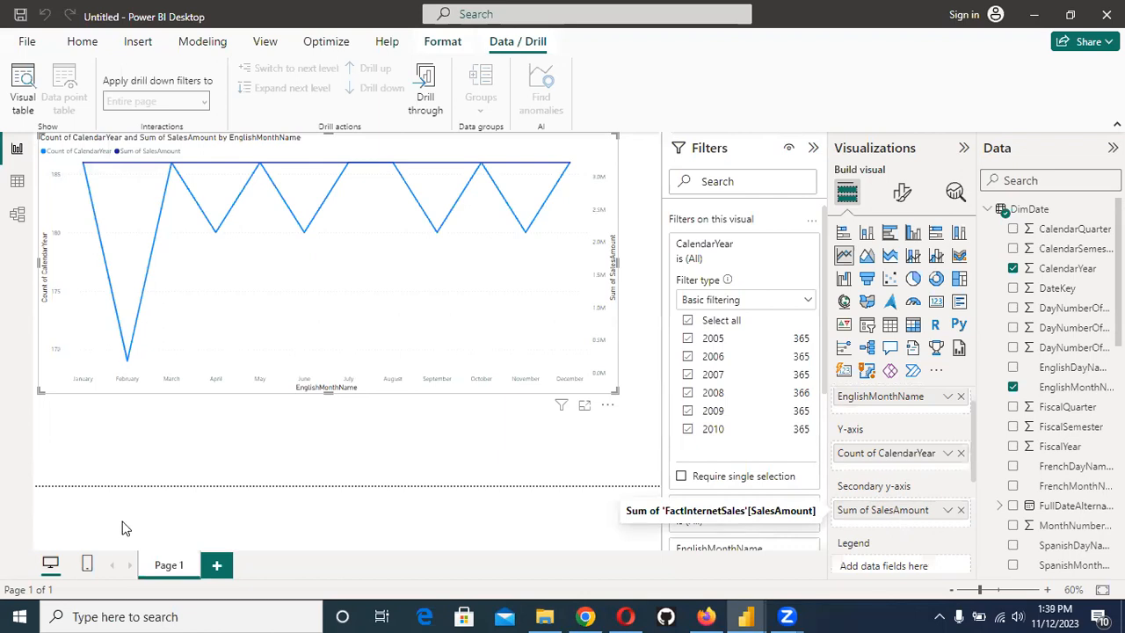
Step: Minimize the open windows to show the desktop
{"action": "left_click", "coordinate": [19, 614]}
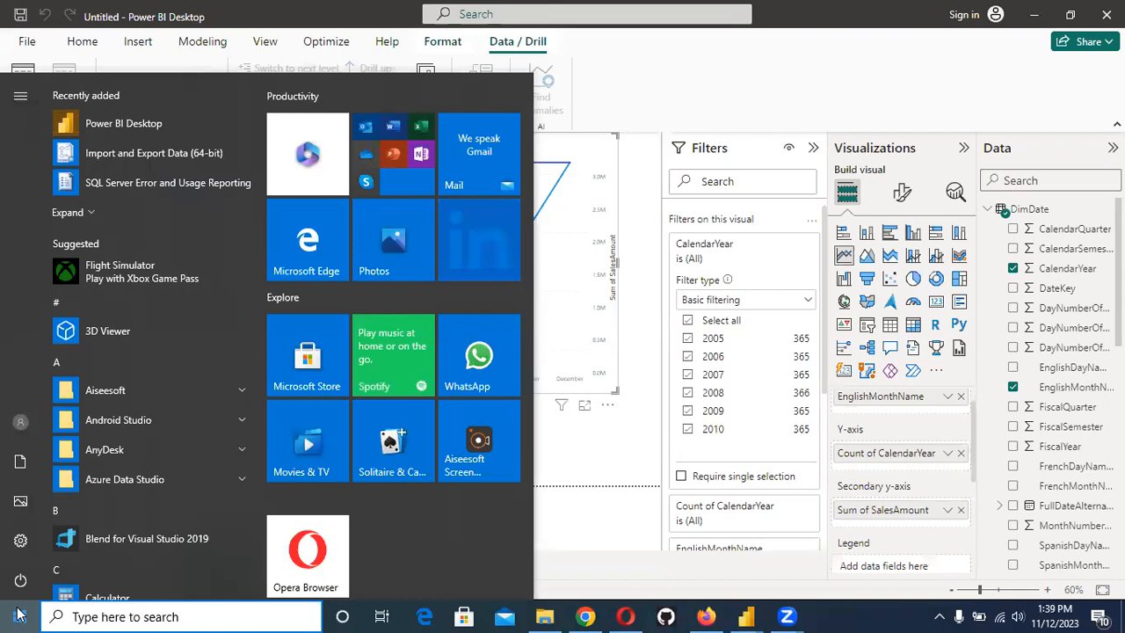
{"action": "right_click", "coordinate": [882, 614]}
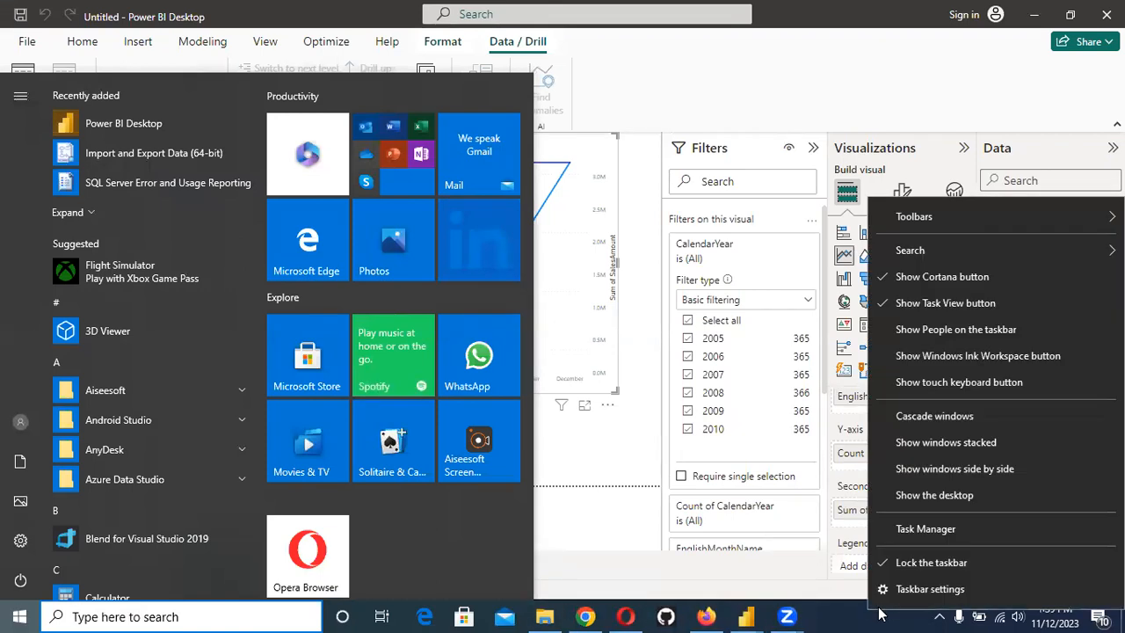
{"action": "left_click", "coordinate": [956, 495]}
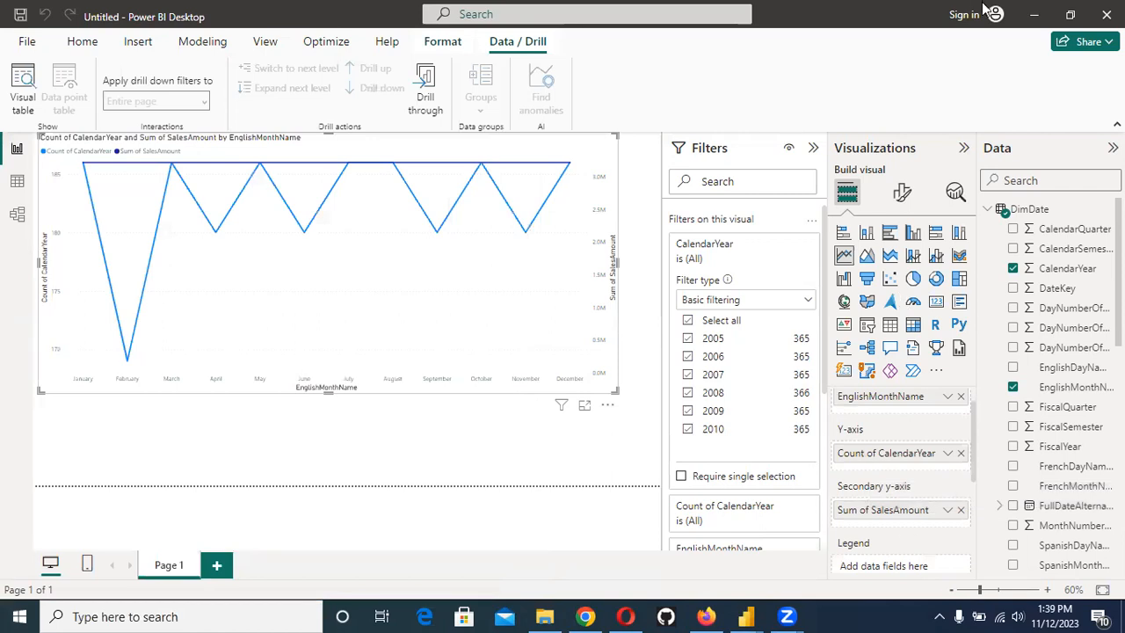
{"action": "left_click", "coordinate": [1030, 10]}
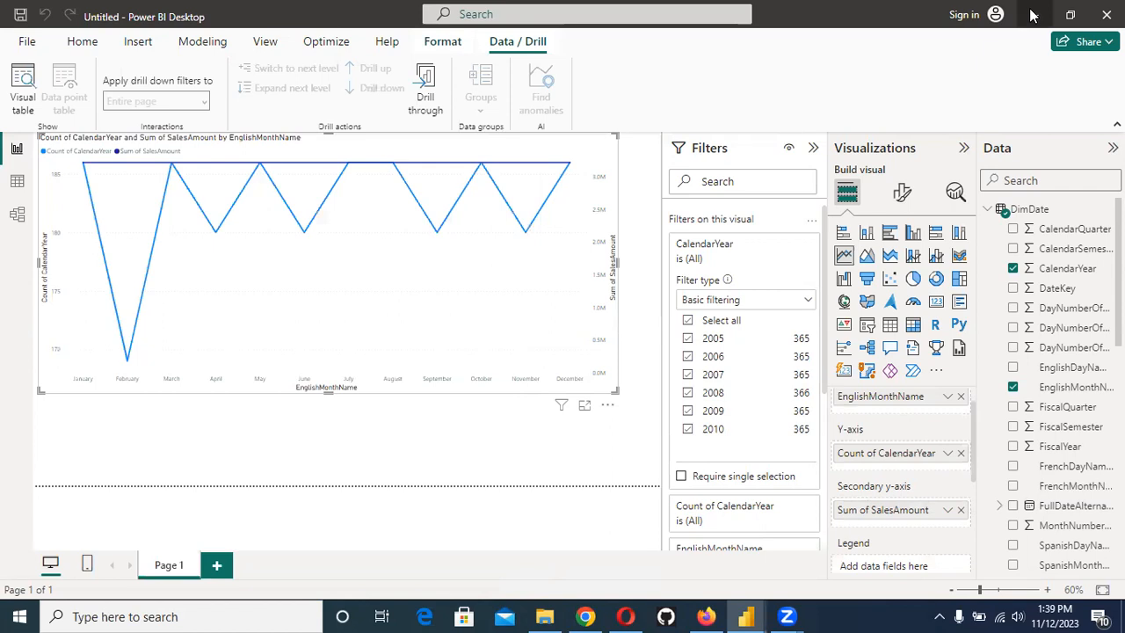
{"action": "left_click", "coordinate": [1032, 15]}
{"action": "left_click", "coordinate": [1032, 15]}
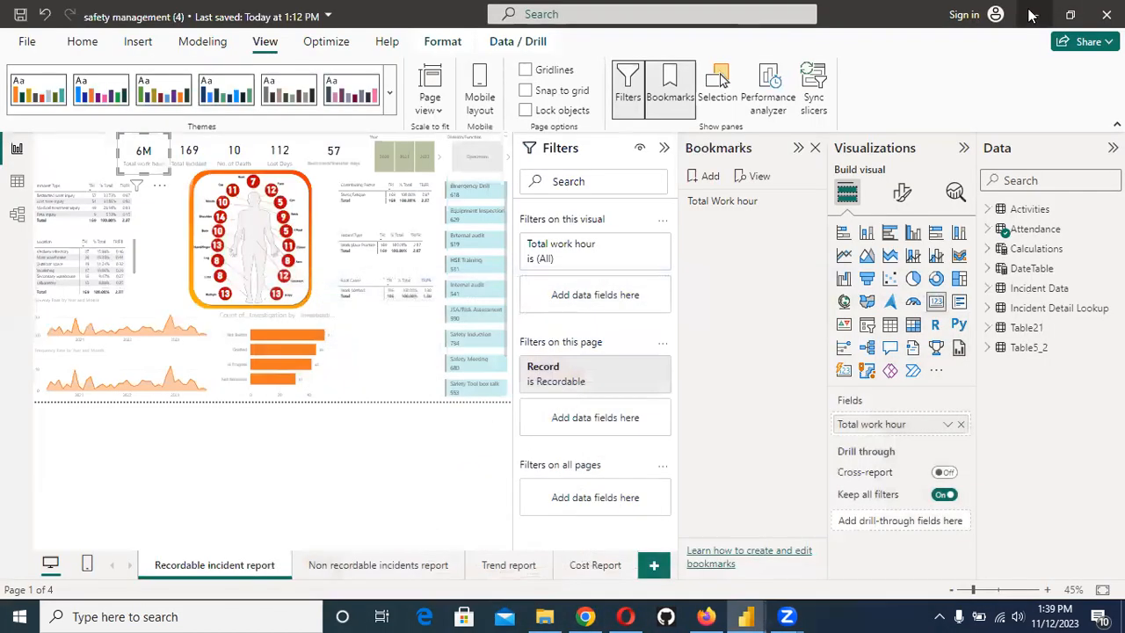
{"action": "left_click", "coordinate": [1032, 15]}
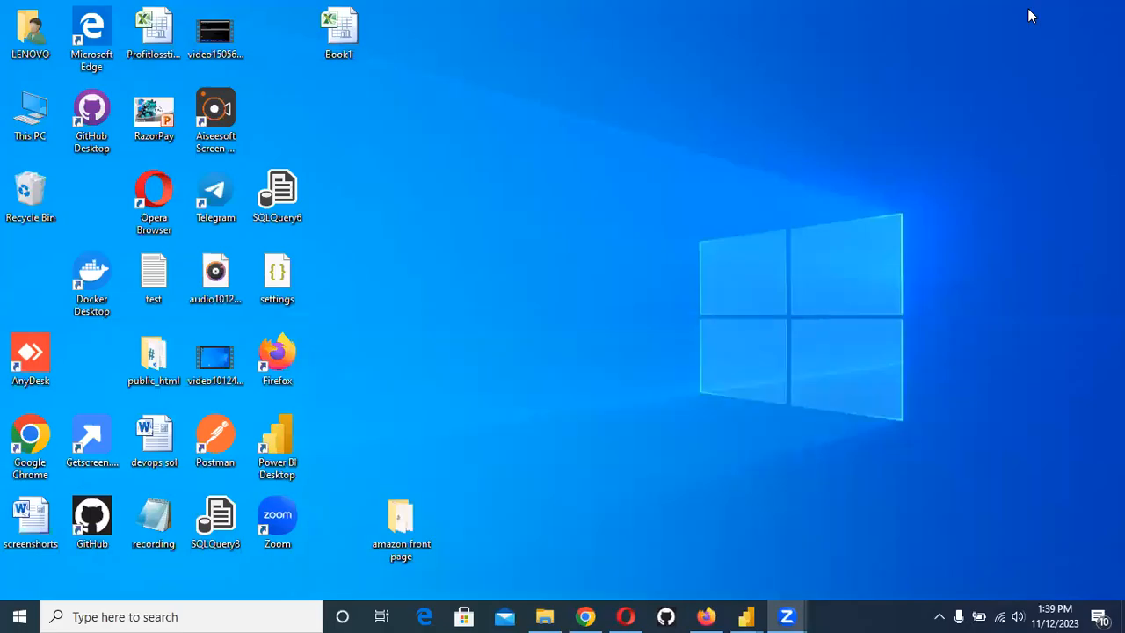
Step: Launch a new Power BI Desktop instance and dismiss its start screen to get a blank report
{"action": "left_click", "coordinate": [4, 614]}
{"action": "type", "text": "pow"}
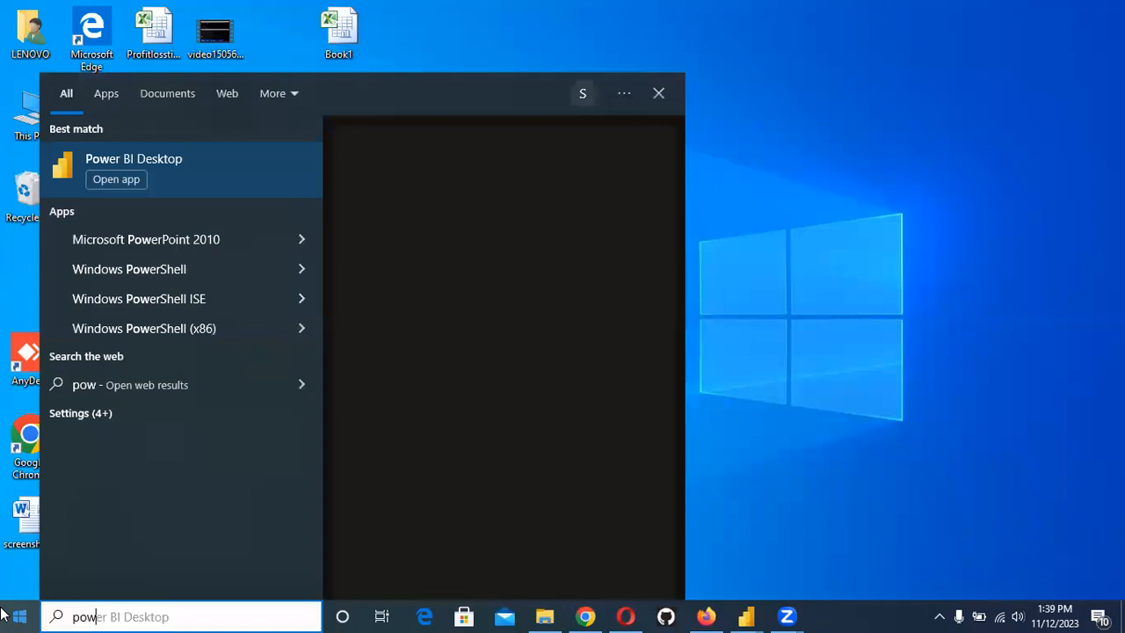
{"action": "left_click", "coordinate": [153, 173]}
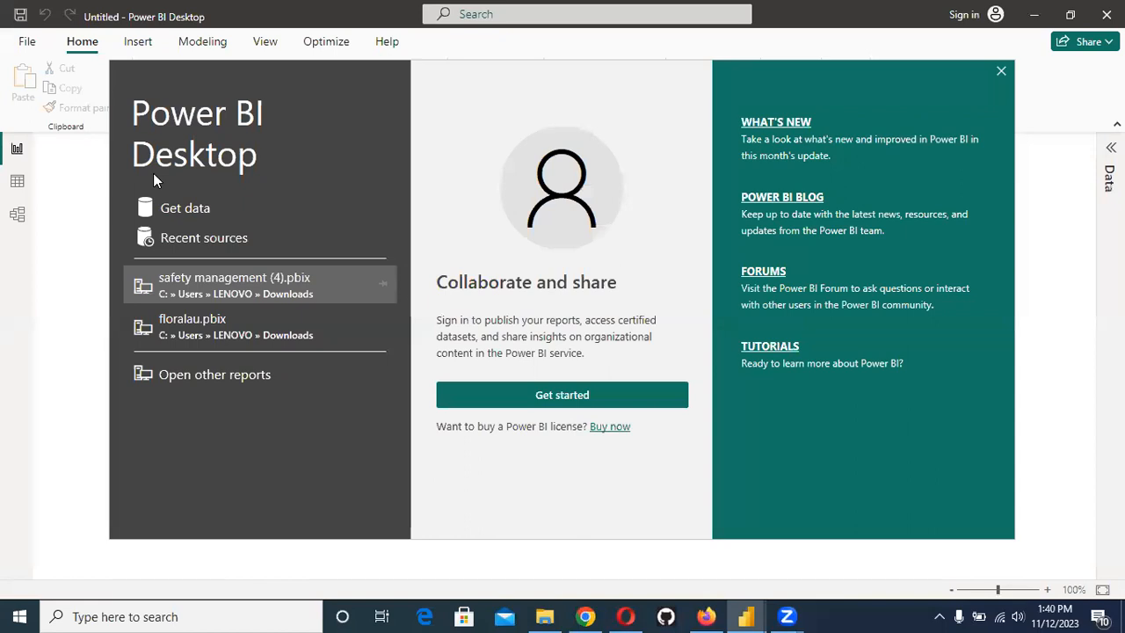
{"action": "left_click", "coordinate": [1001, 72]}
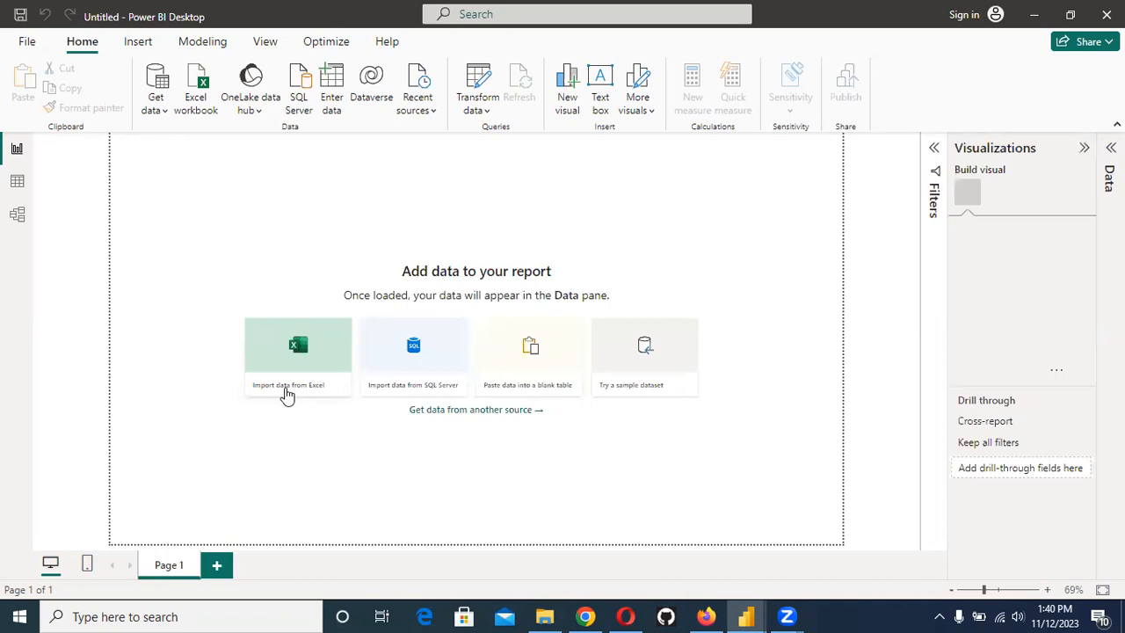
Step: Import the Adventure-Works-Sales-Data Excel workbook from the Data-Files (1) folder in Downloads
{"action": "left_click", "coordinate": [285, 392]}
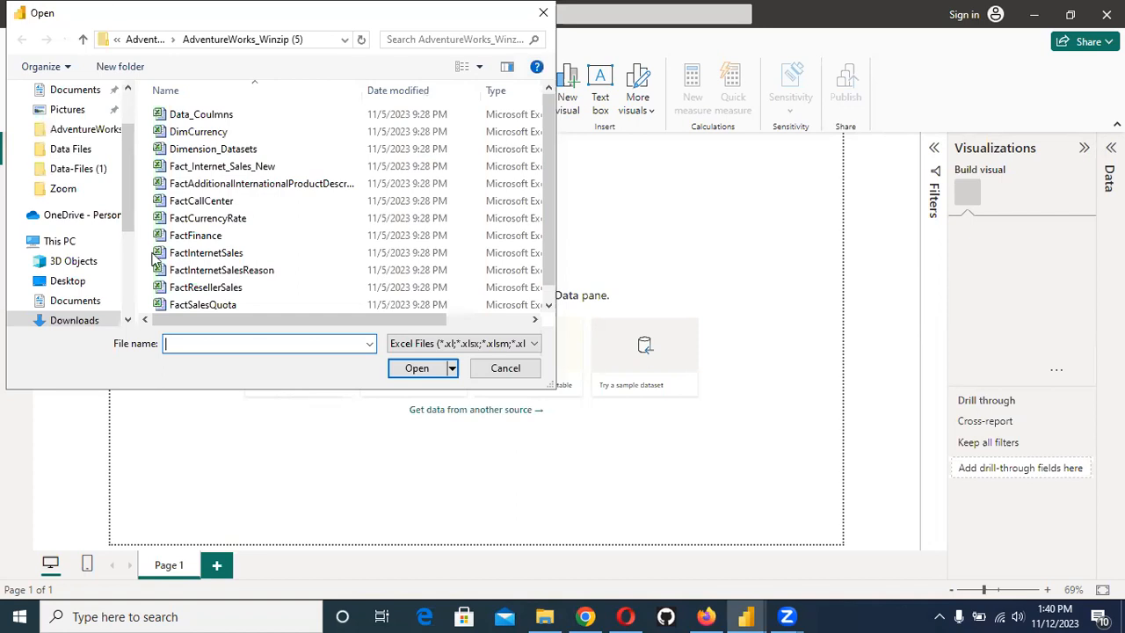
{"action": "scroll", "coordinate": [295, 256], "scroll_direction": "down", "scroll_amount": 1}
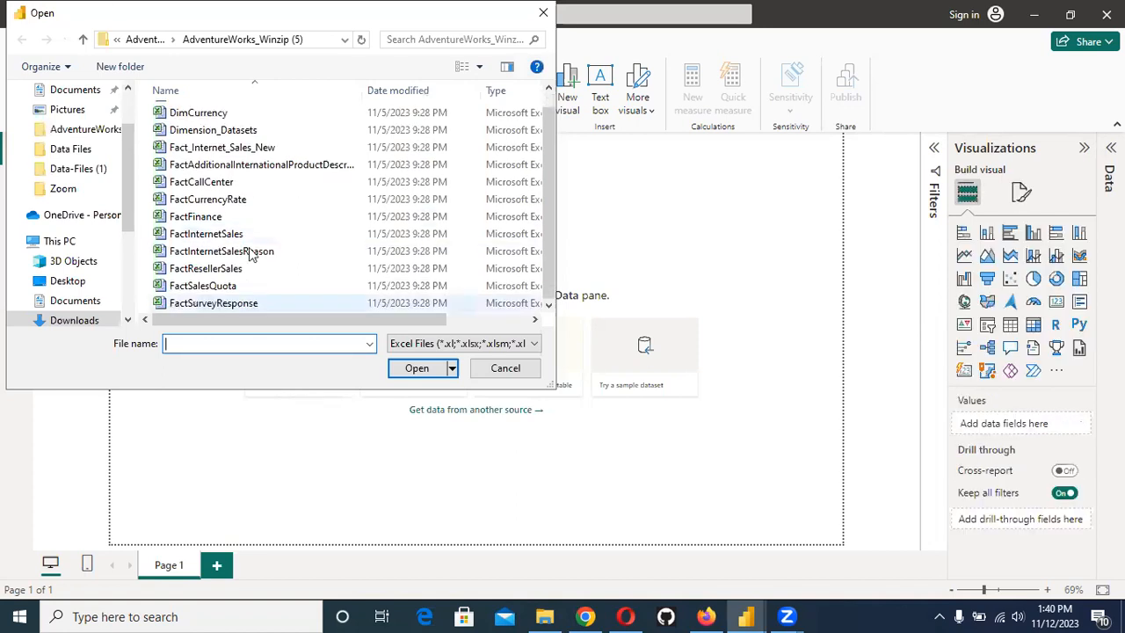
{"action": "left_click", "coordinate": [85, 39]}
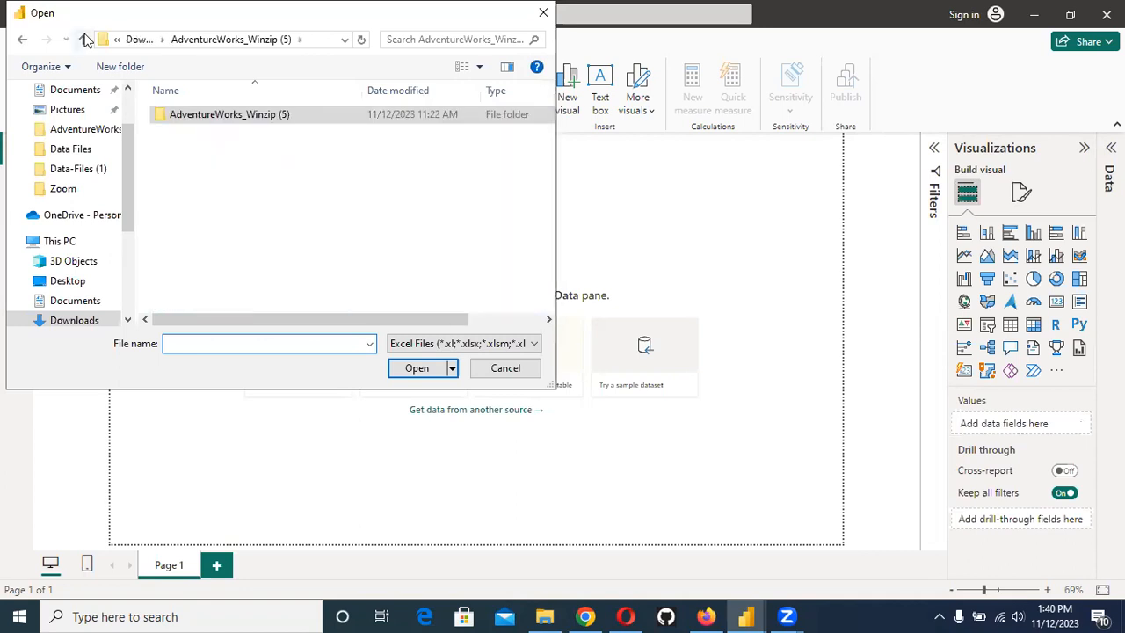
{"action": "left_click", "coordinate": [85, 40]}
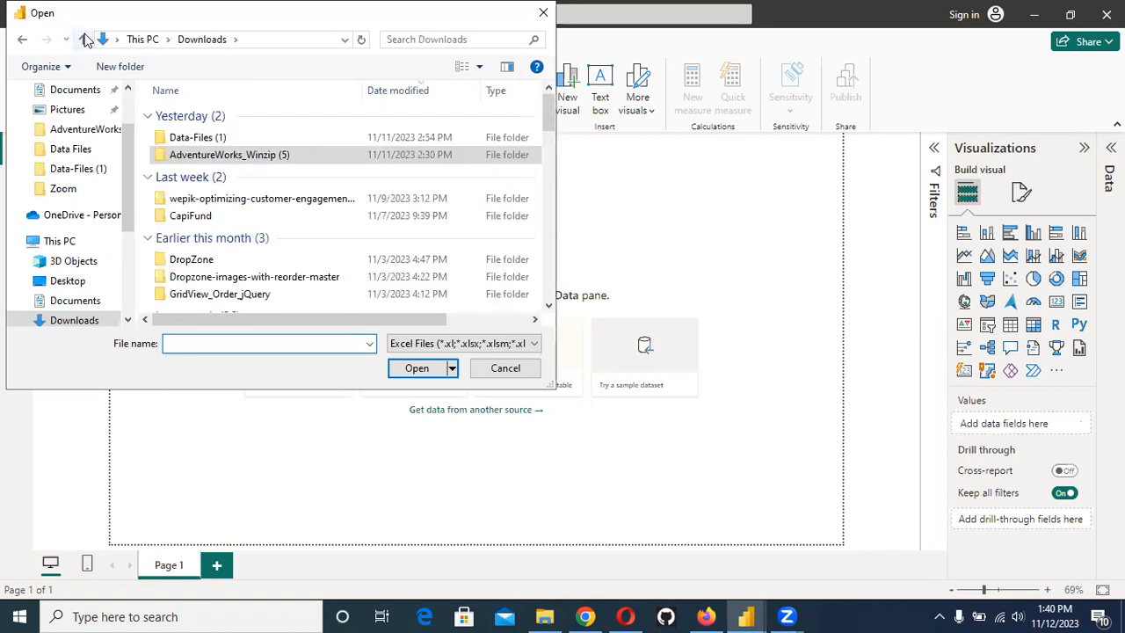
{"action": "double_click", "coordinate": [172, 140]}
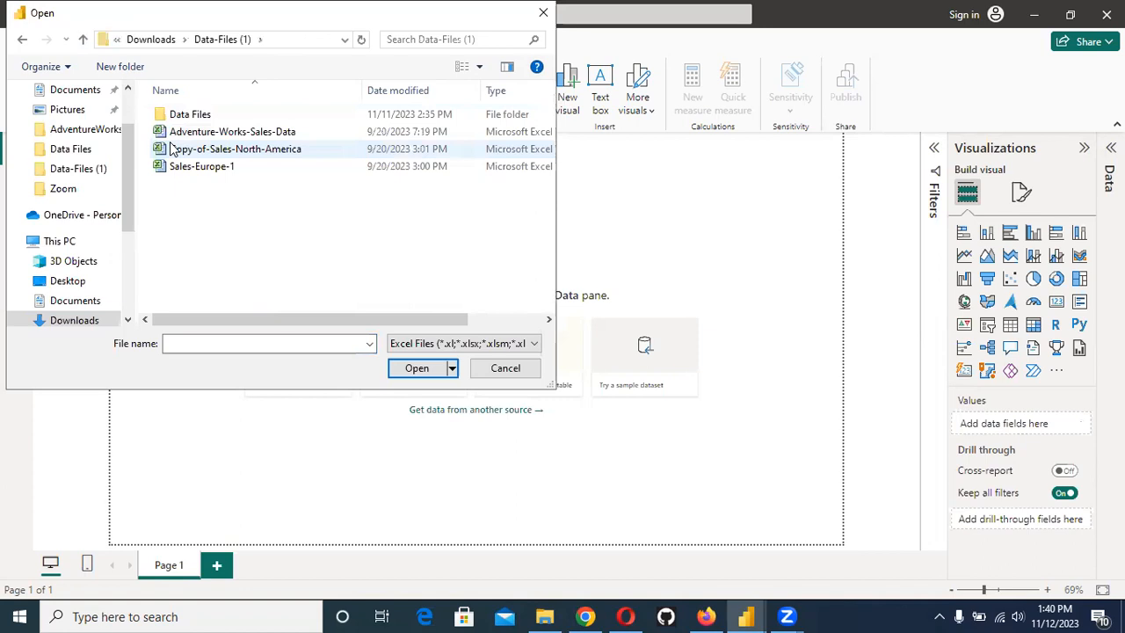
{"action": "left_click", "coordinate": [221, 138]}
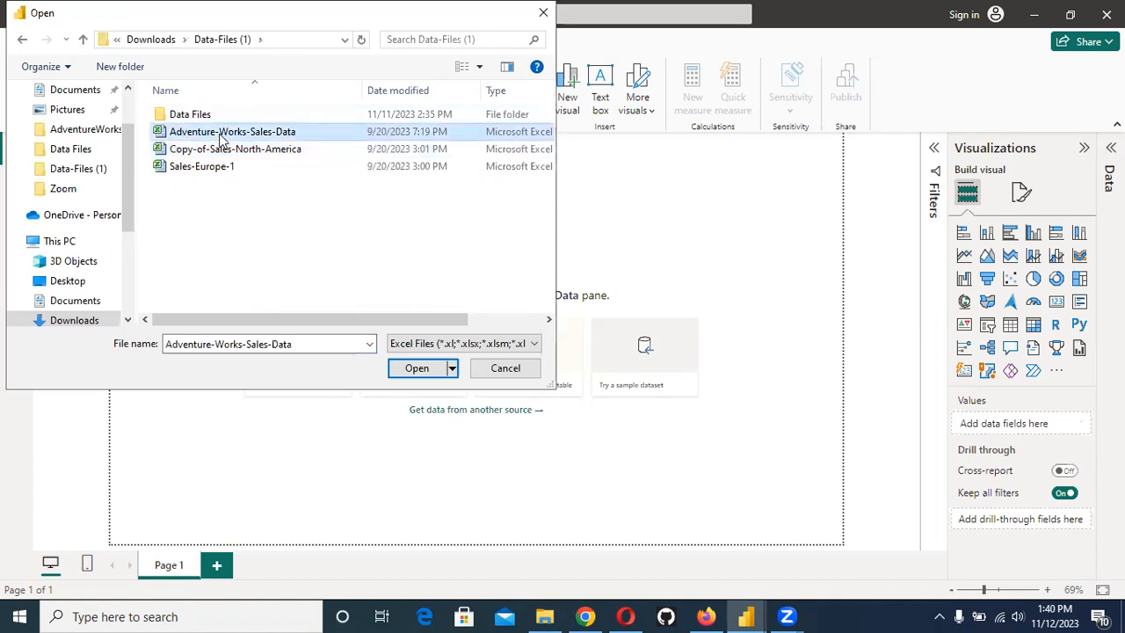
{"action": "left_click", "coordinate": [408, 374]}
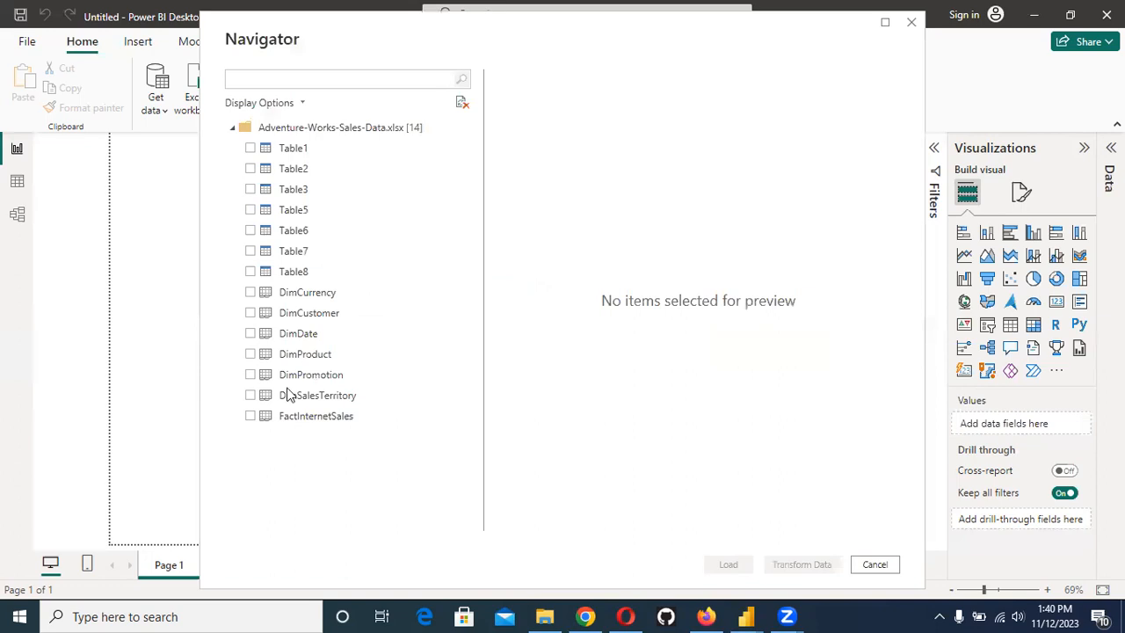
Step: Select the FactInternetSales and DimDate sheets for transformation, and apply the queries to load both tables into the report
{"action": "left_click", "coordinate": [250, 416]}
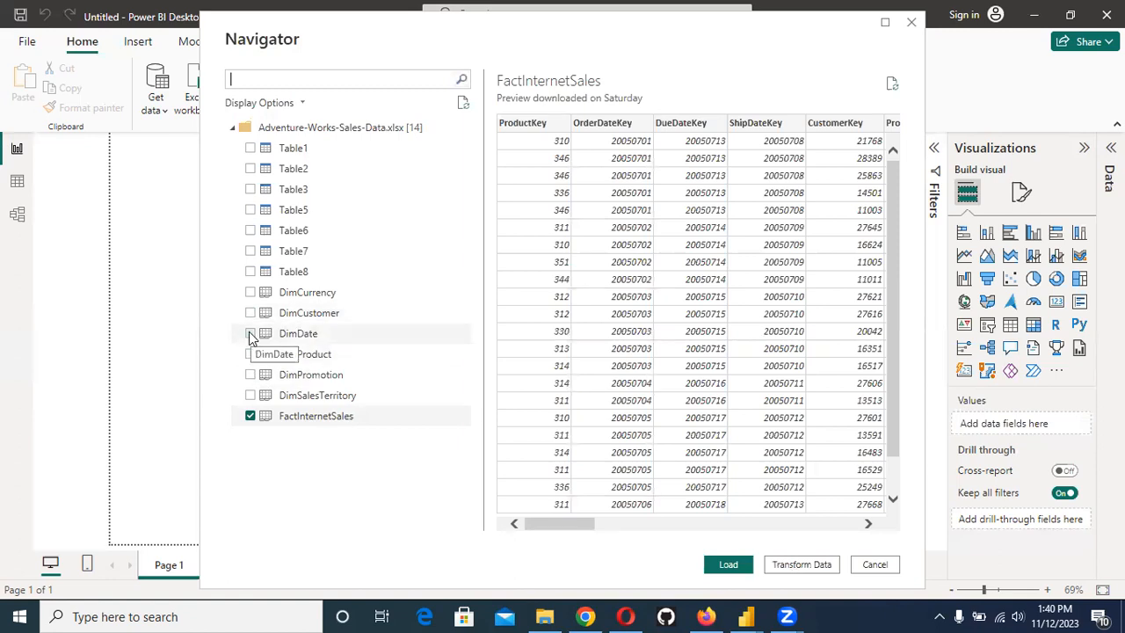
{"action": "left_click", "coordinate": [251, 334]}
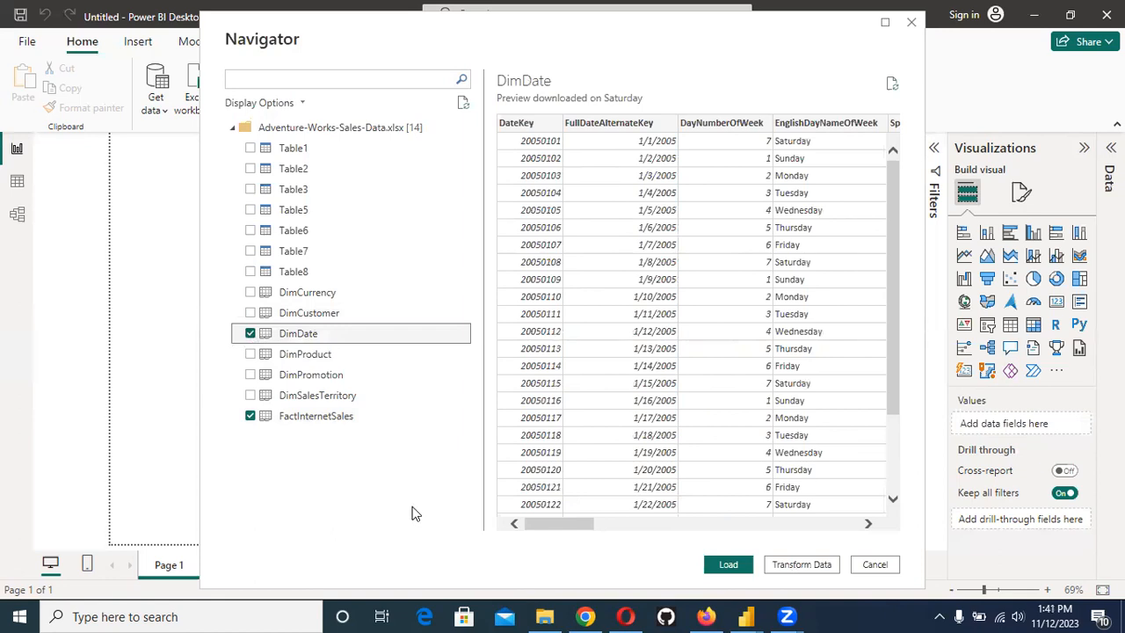
{"action": "left_click", "coordinate": [819, 564]}
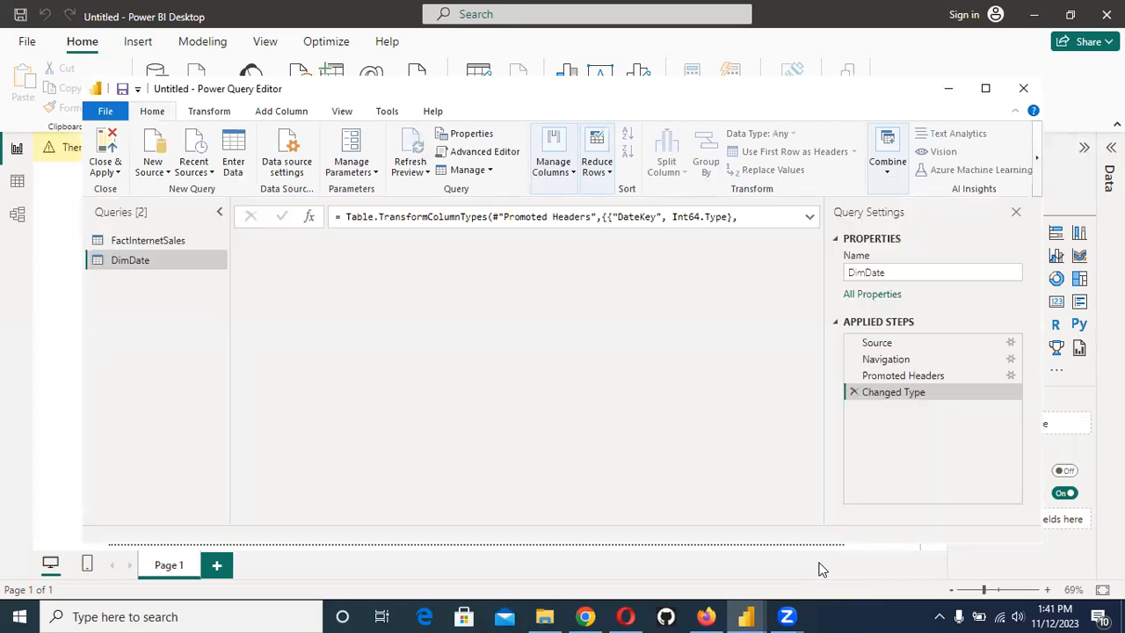
{"action": "left_click", "coordinate": [106, 151]}
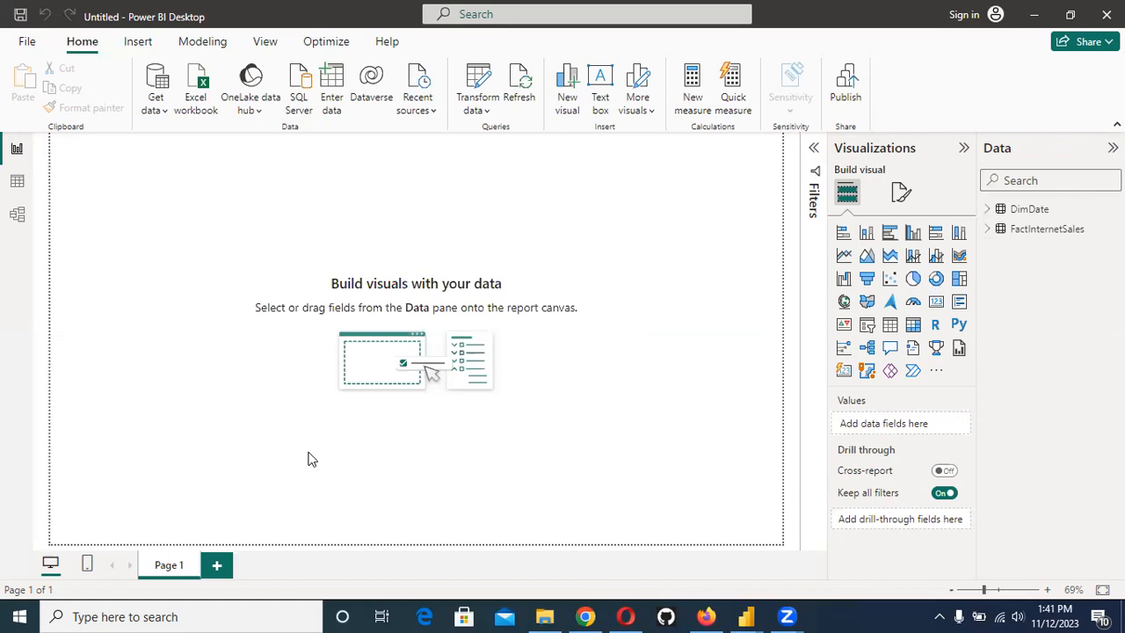
Step: Create a visual from DimDate's CalendarYear field and change it to a line chart
{"action": "left_click", "coordinate": [989, 210]}
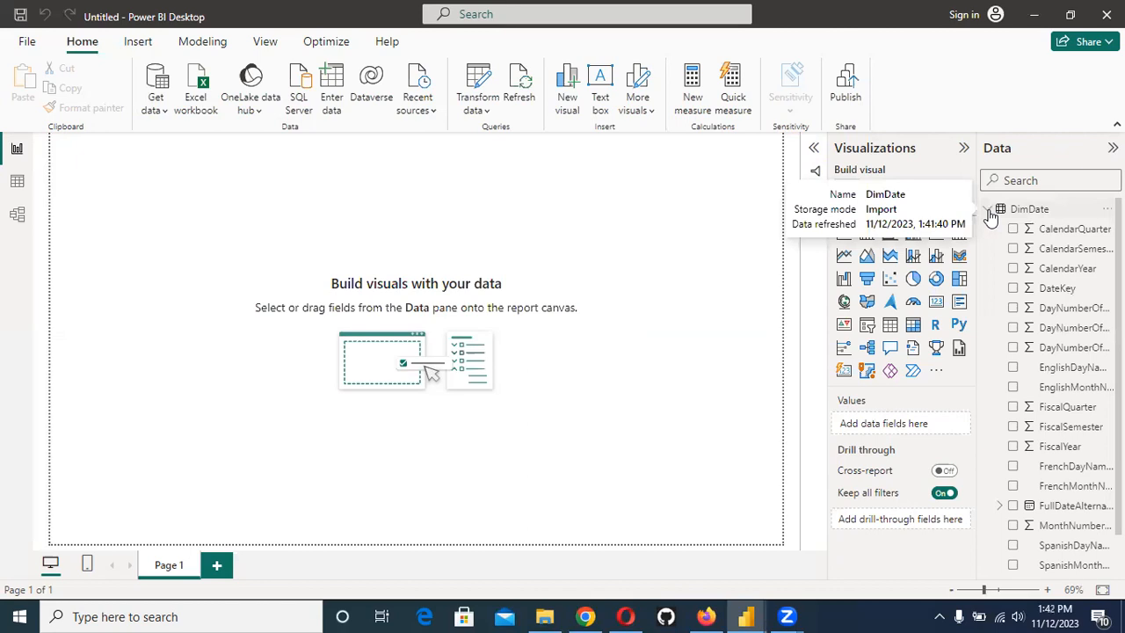
{"action": "left_click", "coordinate": [1013, 269]}
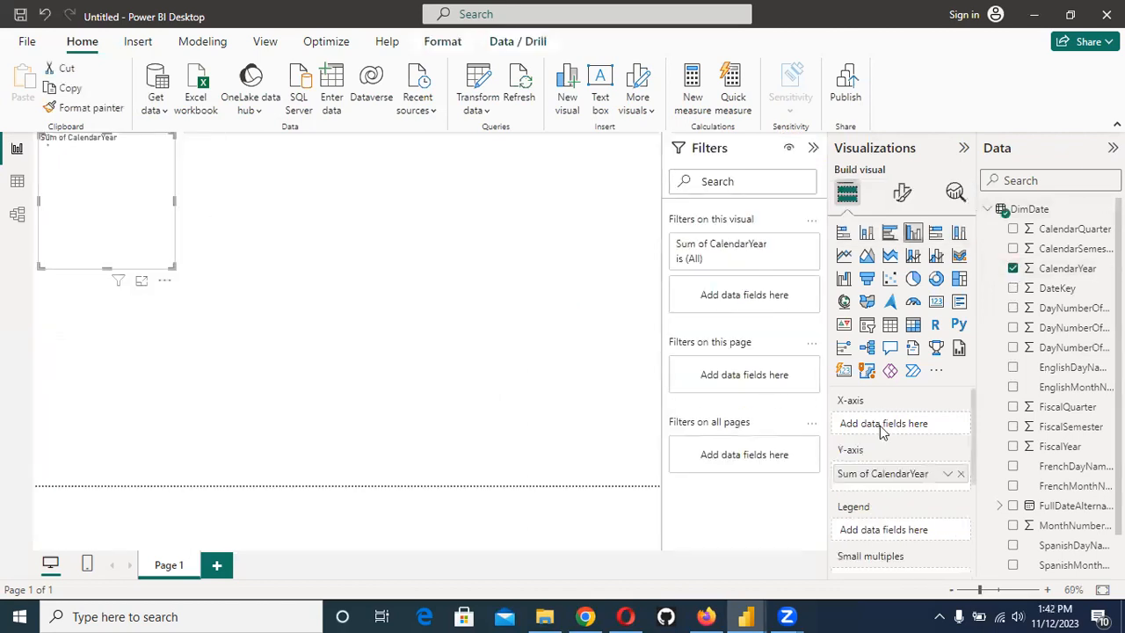
{"action": "left_click", "coordinate": [844, 257]}
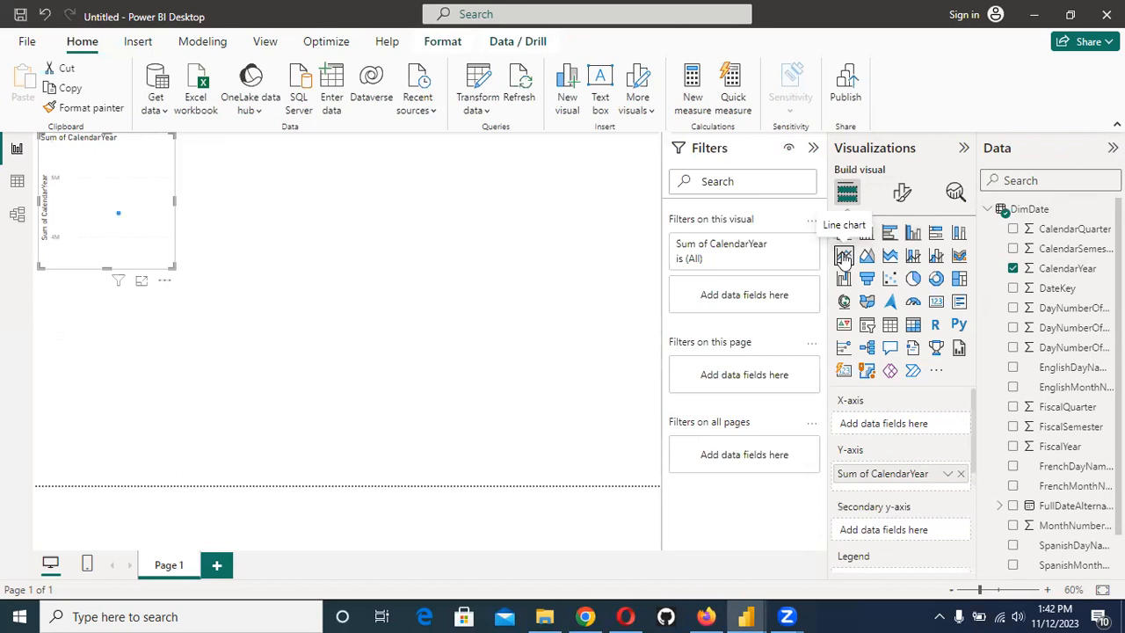
Step: Add SalesAmount from FactInternetSales to the line chart and move it to the secondary y-axis
{"action": "scroll", "coordinate": [1053, 426], "scroll_direction": "down", "scroll_amount": 1}
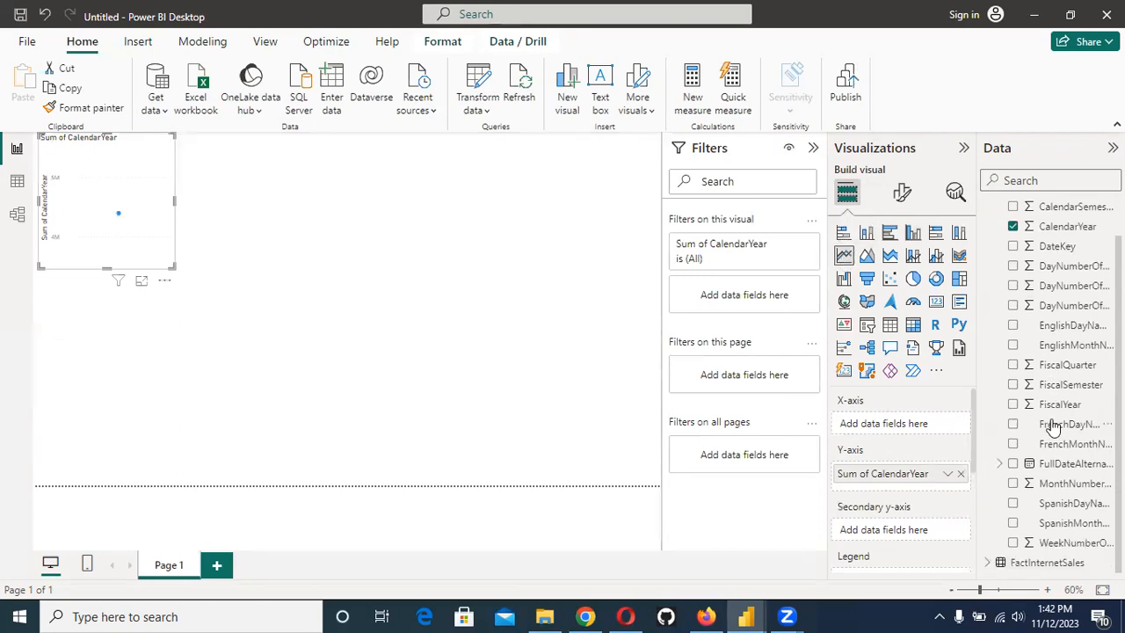
{"action": "scroll", "coordinate": [1011, 227], "scroll_direction": "up", "scroll_amount": 1}
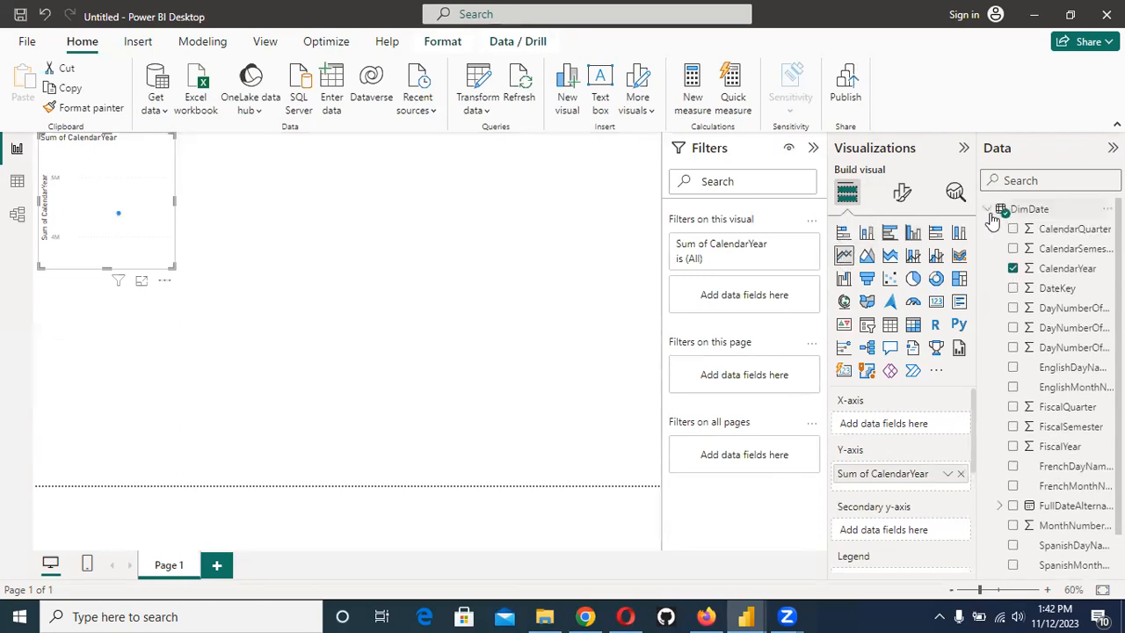
{"action": "left_click", "coordinate": [997, 211]}
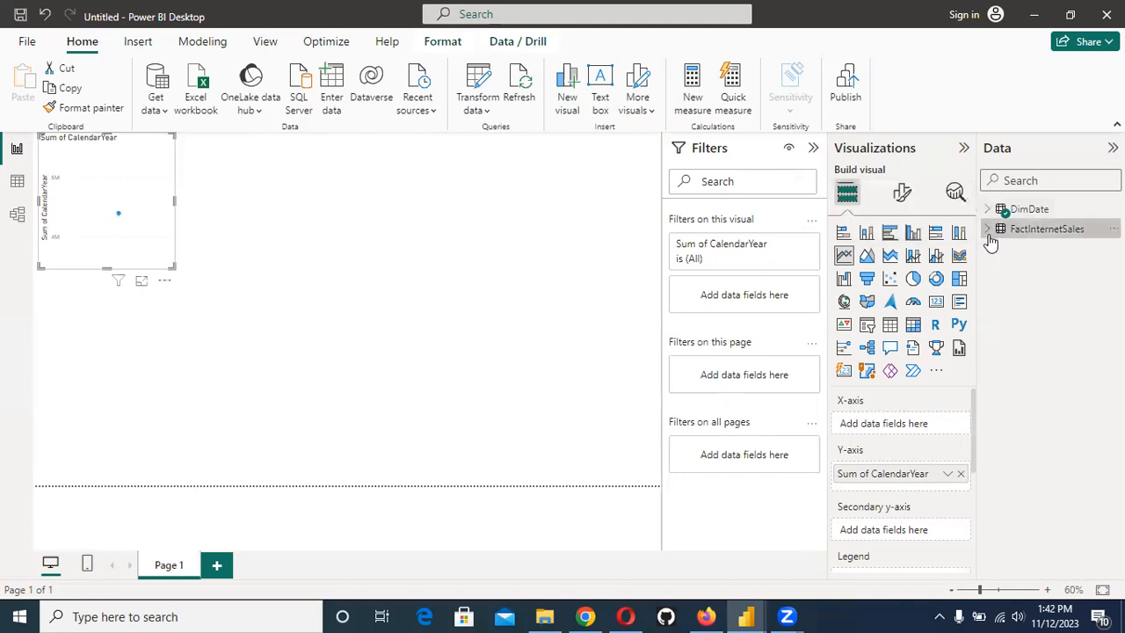
{"action": "left_click", "coordinate": [990, 234]}
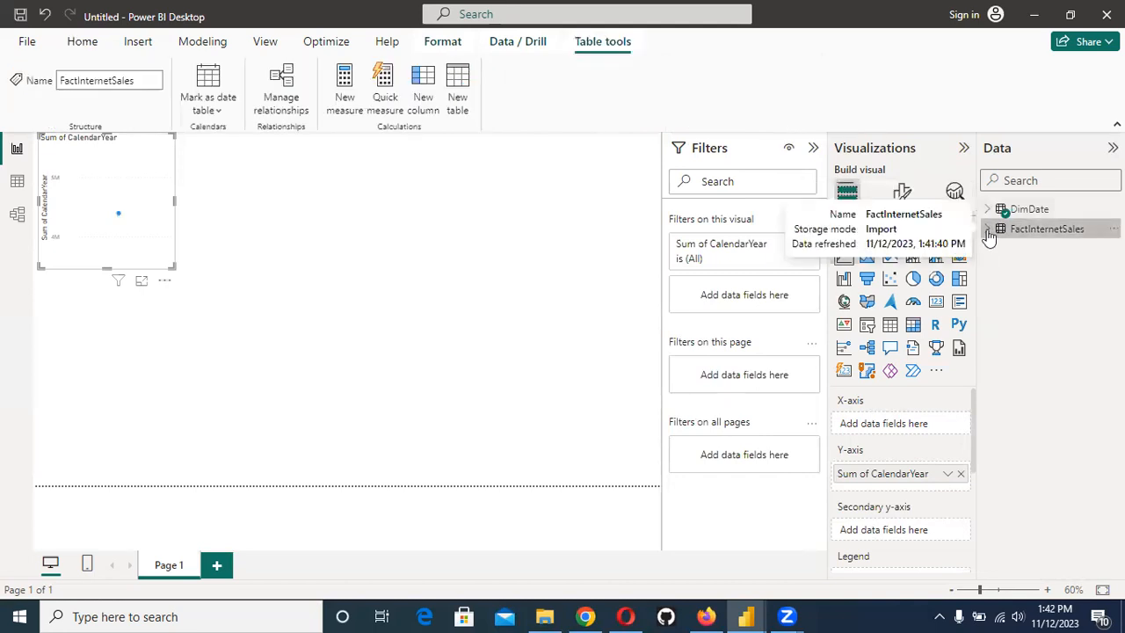
{"action": "scroll", "coordinate": [1017, 338], "scroll_direction": "down", "scroll_amount": 3}
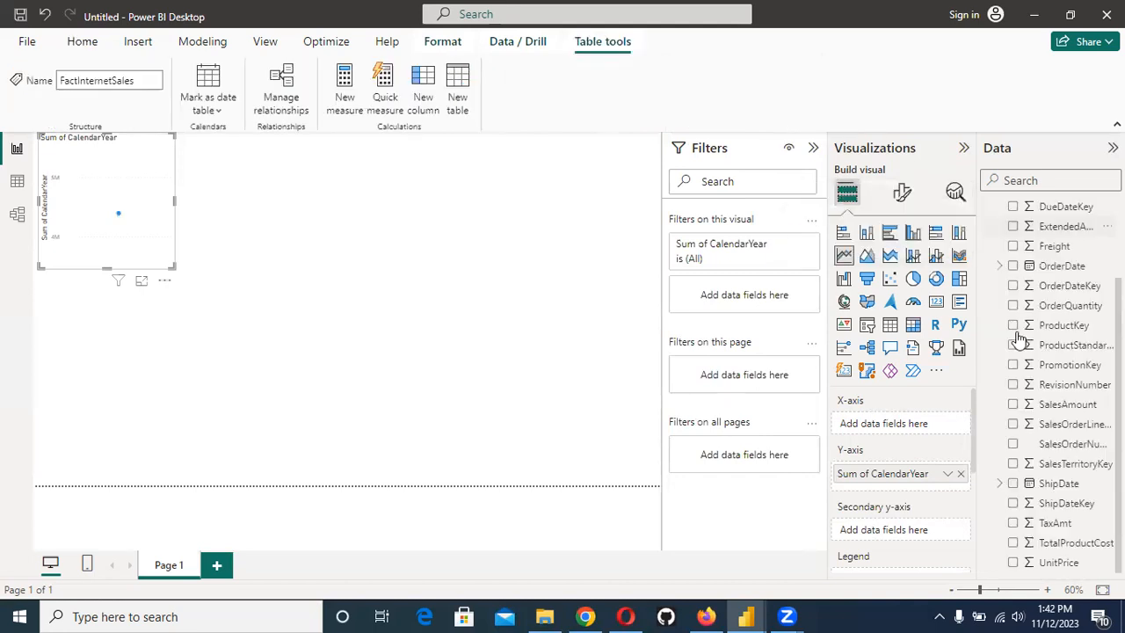
{"action": "left_click", "coordinate": [1013, 405]}
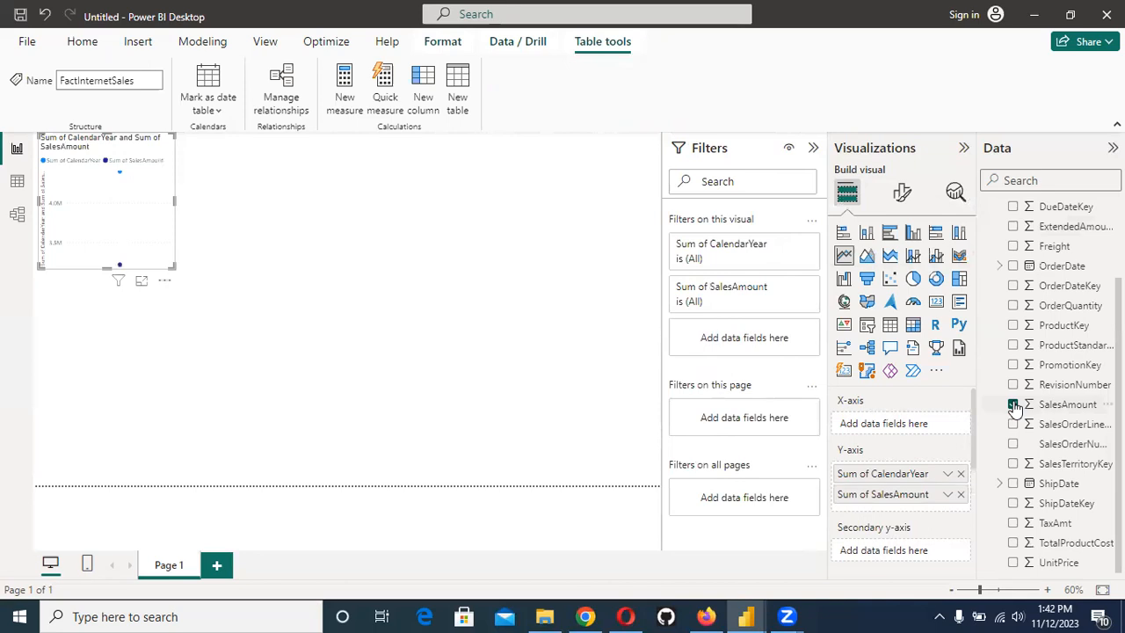
{"action": "scroll", "coordinate": [913, 453], "scroll_direction": "down", "scroll_amount": 1}
{"action": "left_click_drag", "start_coordinate": [914, 460], "coordinate": [910, 500]}
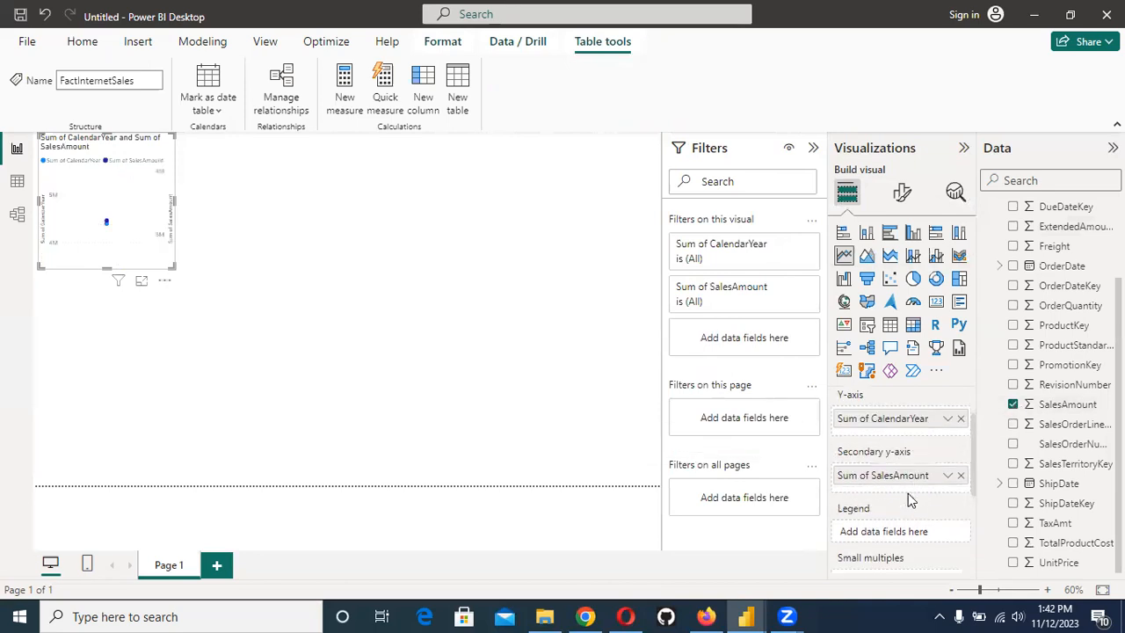
Step: Find the English month name field, set EnglishMonthName as the line chart's X-axis, and enlarge the chart across most of the page
{"action": "scroll", "coordinate": [910, 500], "scroll_direction": "up", "scroll_amount": 1}
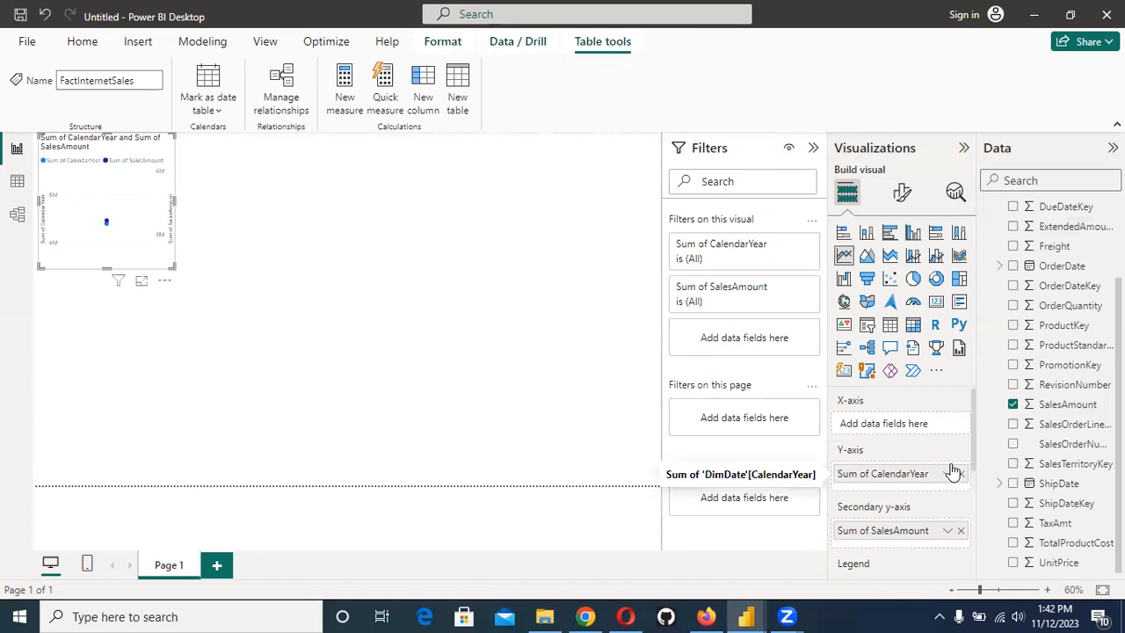
{"action": "scroll", "coordinate": [1026, 171], "scroll_direction": "up", "scroll_amount": 1}
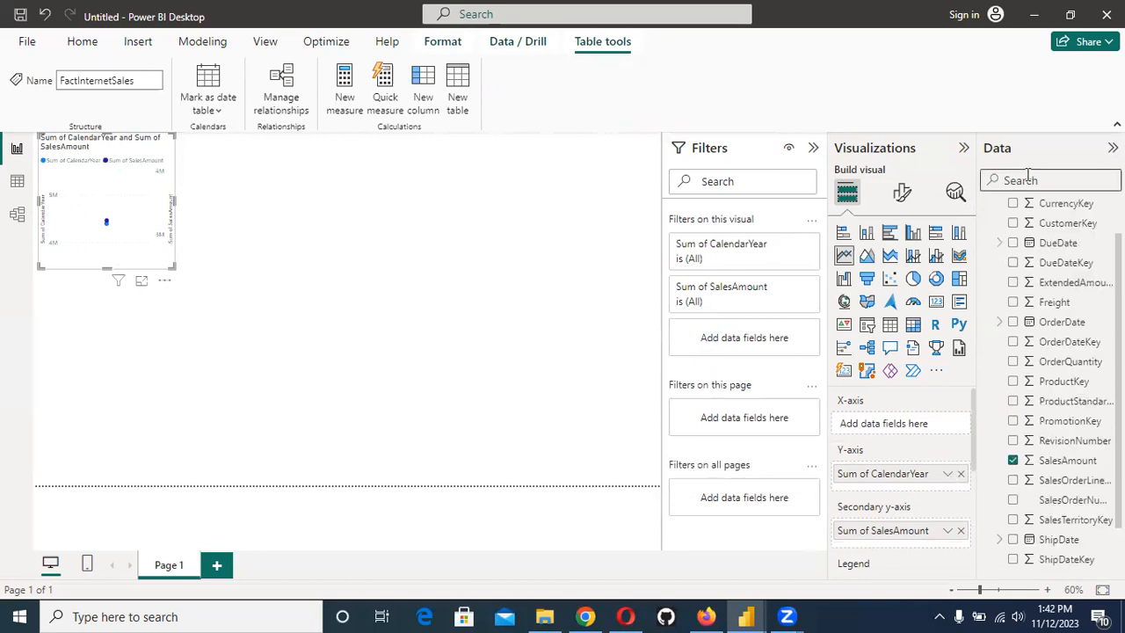
{"action": "left_click", "coordinate": [1027, 179]}
{"action": "type", "text": "due"}
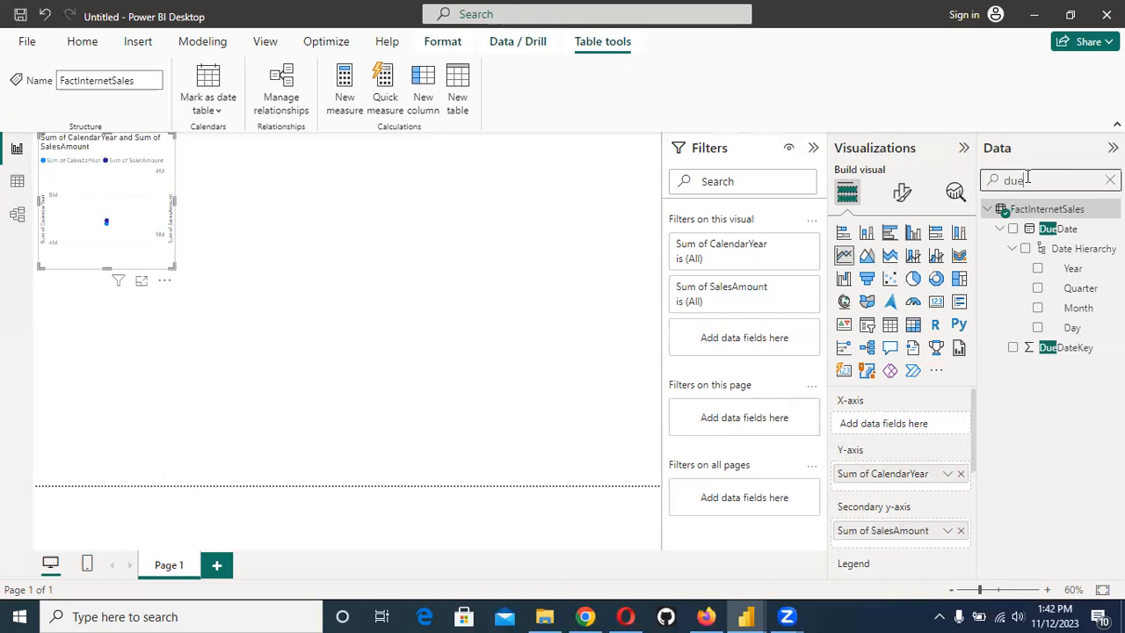
{"action": "key", "text": "BackSpace"}
{"action": "key", "text": "BackSpace"}
{"action": "key", "text": "BackSpace"}
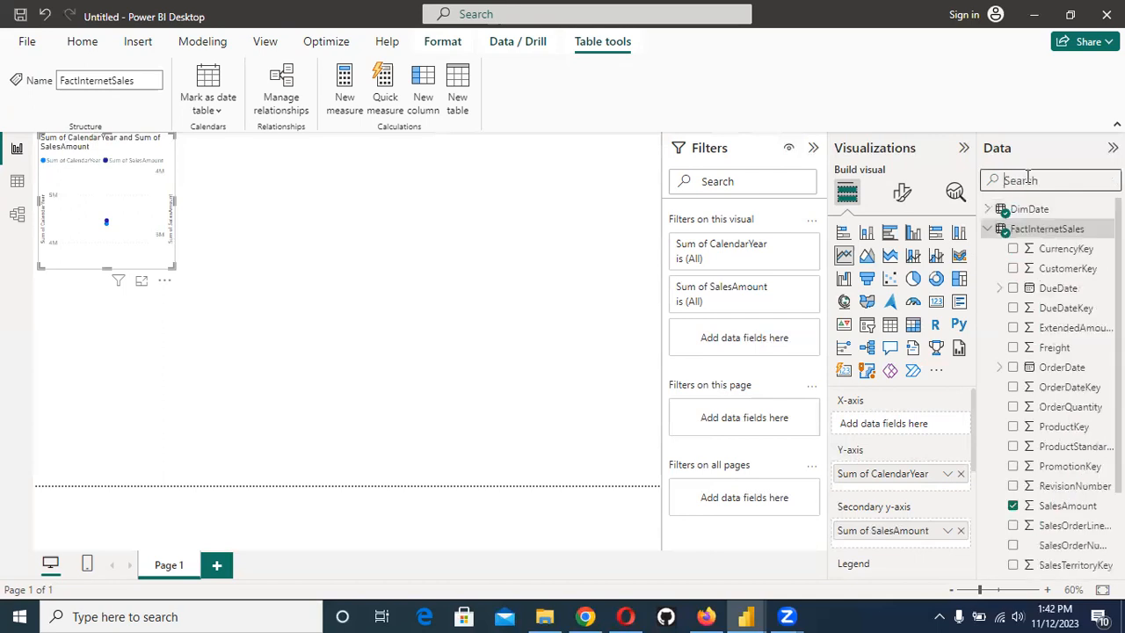
{"action": "type", "text": "englis"}
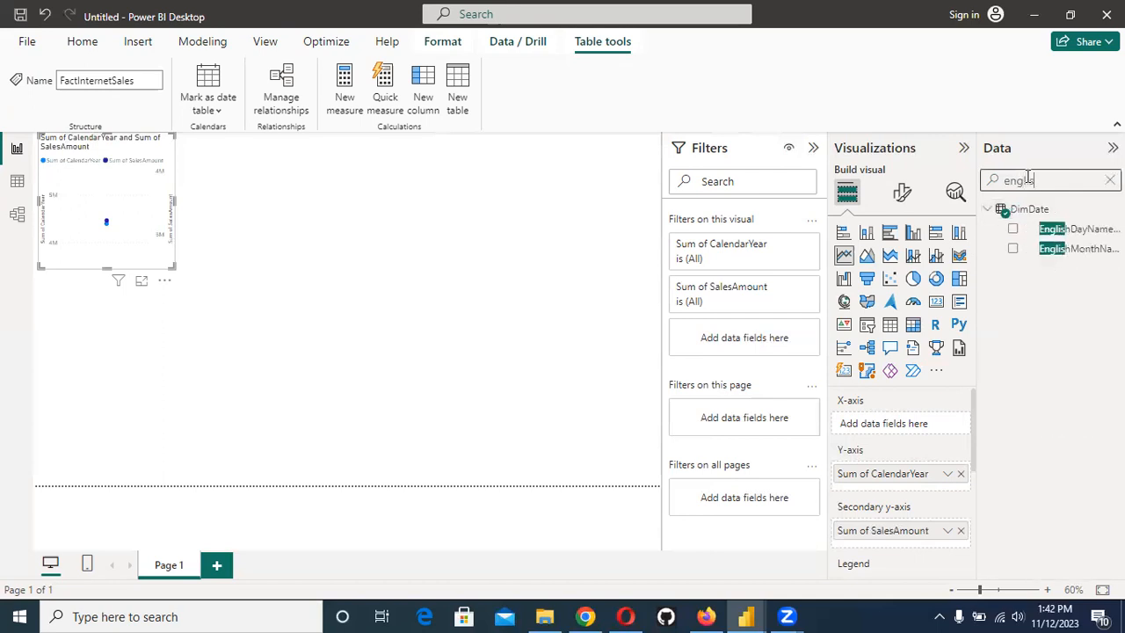
{"action": "left_click", "coordinate": [1013, 250]}
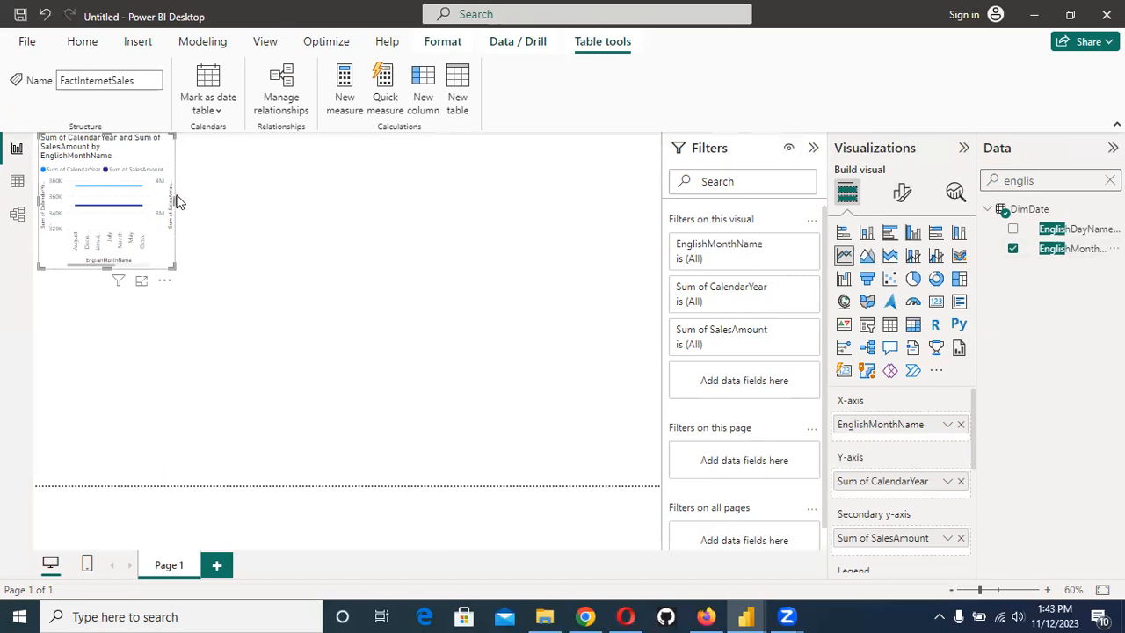
{"action": "left_click_drag", "start_coordinate": [171, 196], "coordinate": [567, 402]}
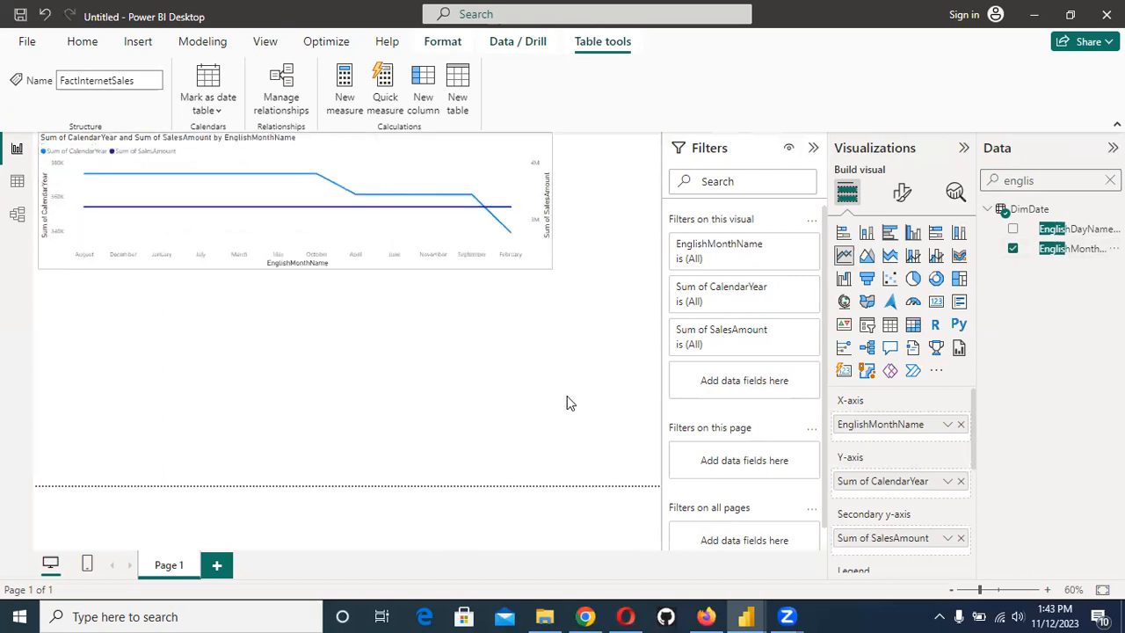
{"action": "left_click_drag", "start_coordinate": [302, 267], "coordinate": [288, 368]}
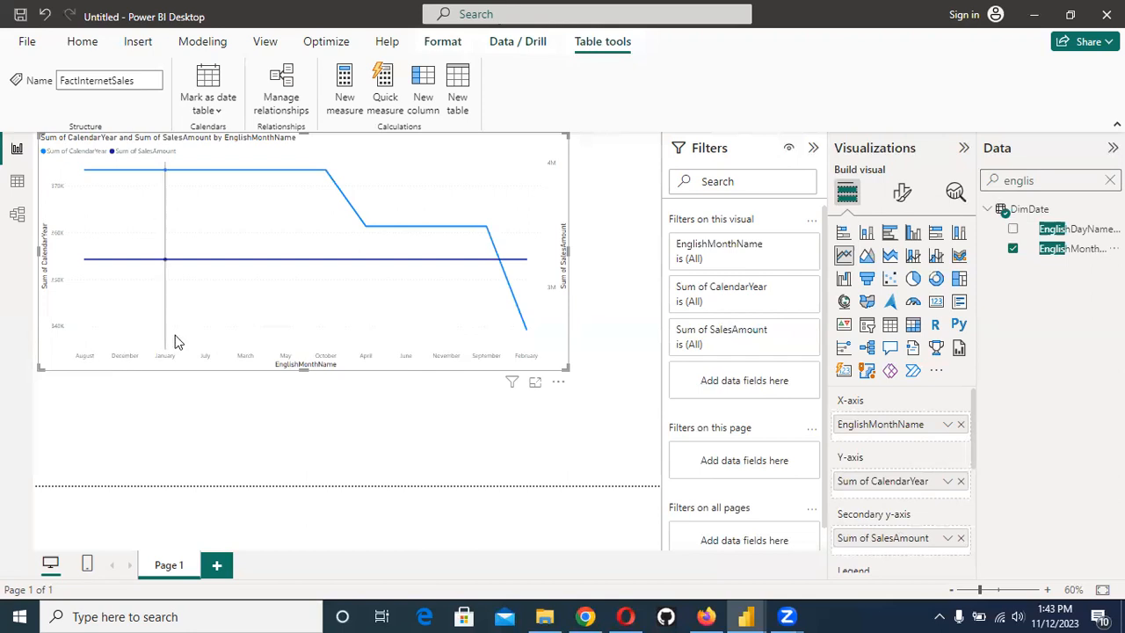
Step: Inspect the line chart's January data point and compare the chart with the sales-by-month example in the case study document
{"action": "mouse_move", "coordinate": [173, 342]}
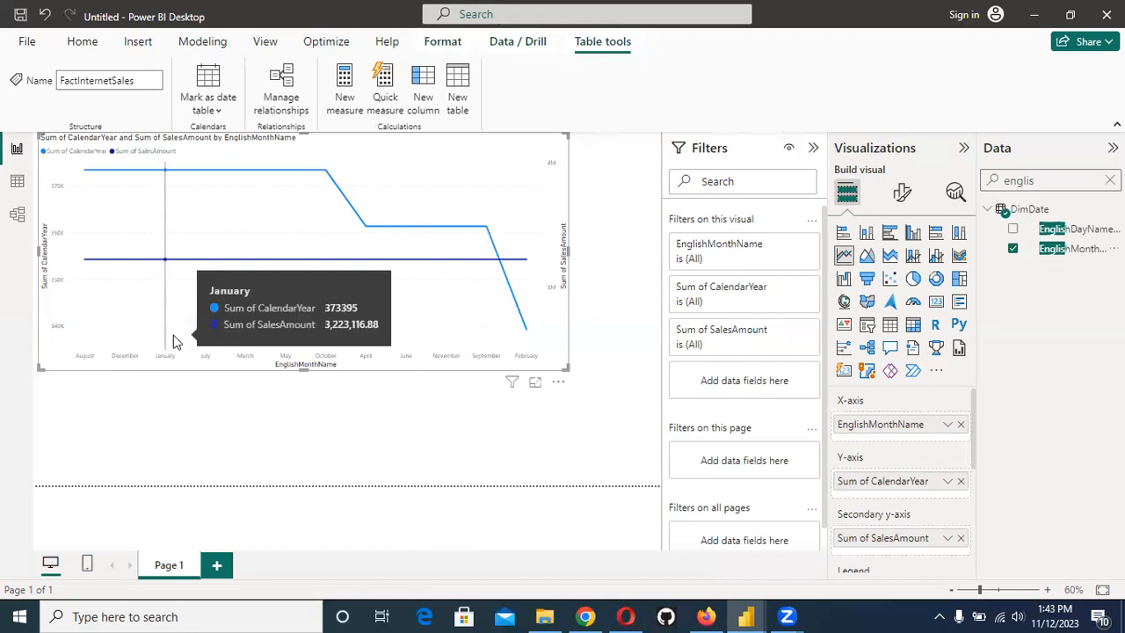
{"action": "scroll", "coordinate": [915, 492], "scroll_direction": "down", "scroll_amount": 2}
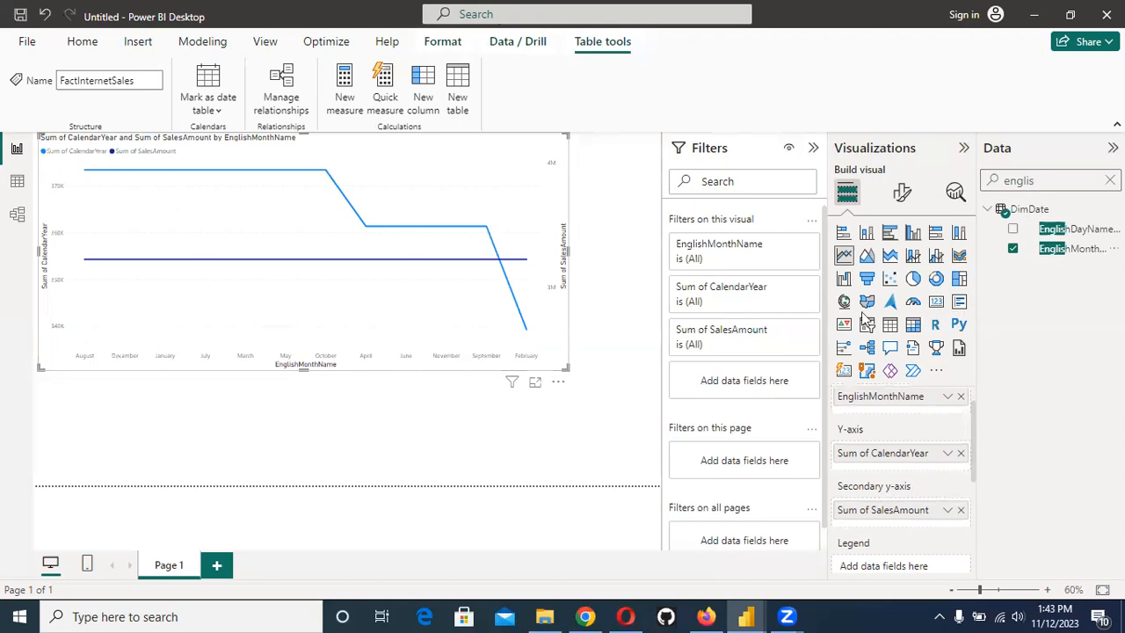
{"action": "left_click", "coordinate": [586, 616]}
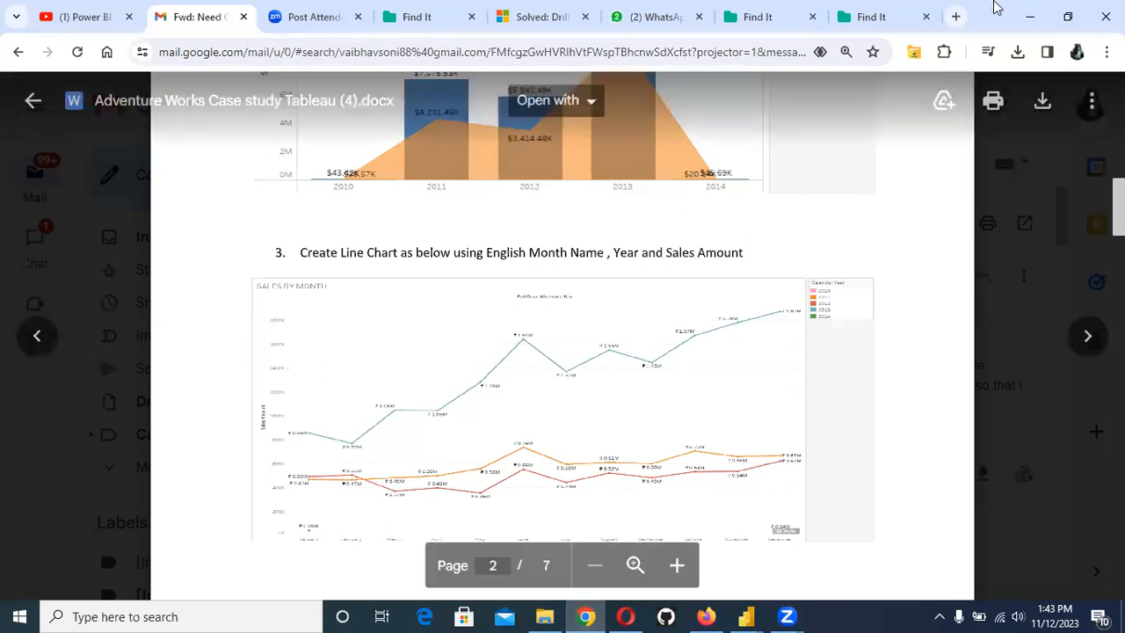
{"action": "left_click", "coordinate": [1034, 16]}
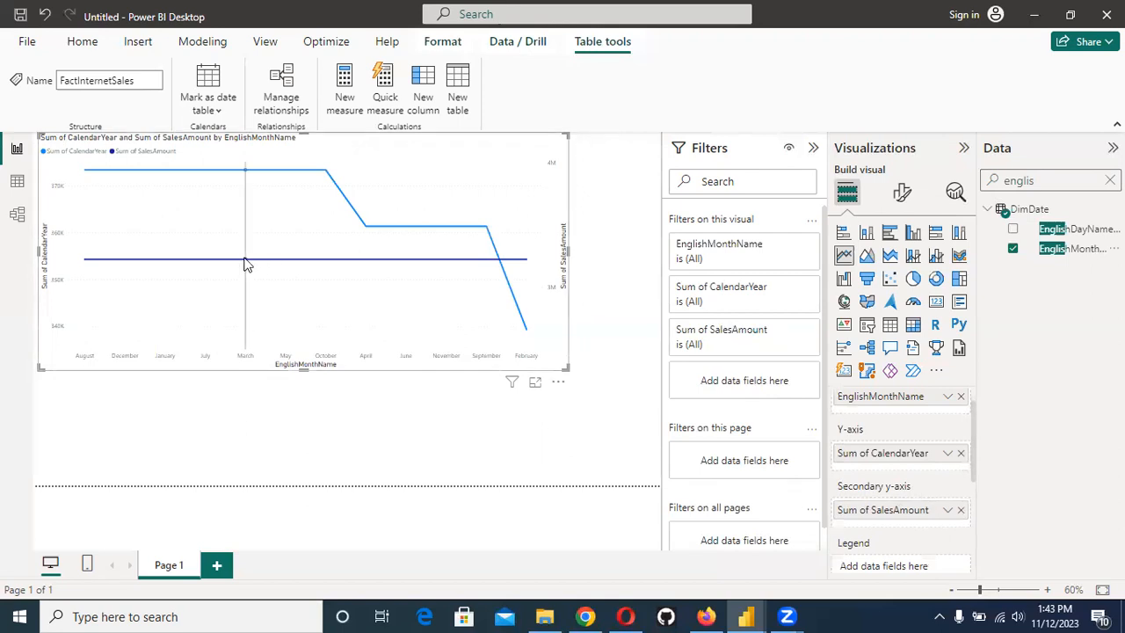
Step: Find DimDate's EnglishMonthName column in the table data and sort it by MonthNumberOfYear
{"action": "left_click", "coordinate": [15, 182]}
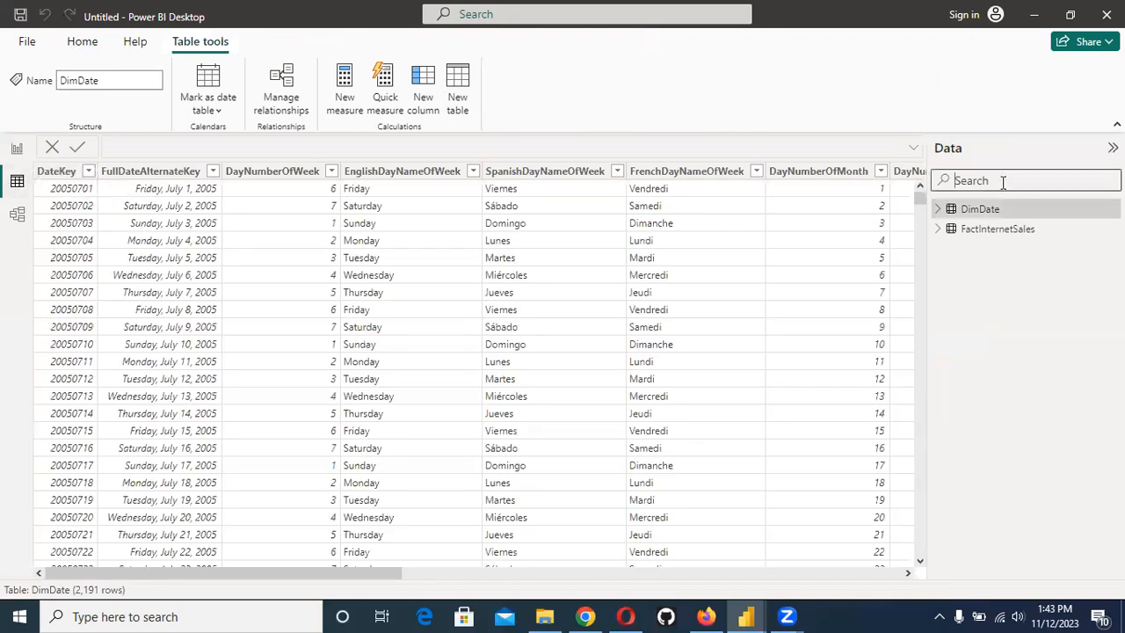
{"action": "left_click", "coordinate": [1003, 180]}
{"action": "type", "text": "englis"}
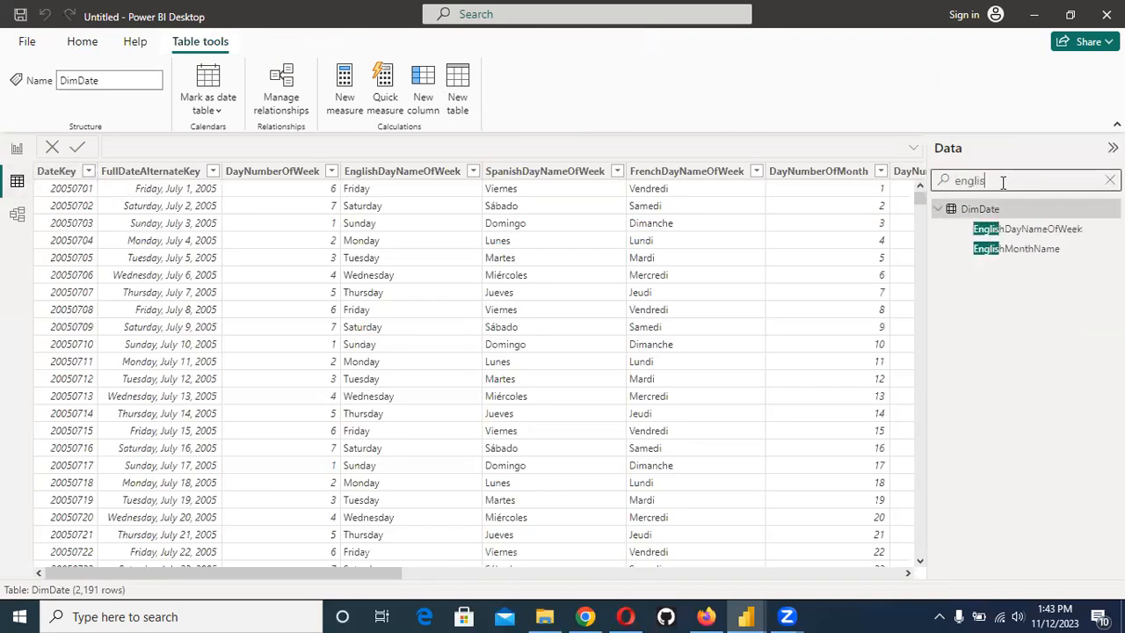
{"action": "left_click", "coordinate": [1002, 255]}
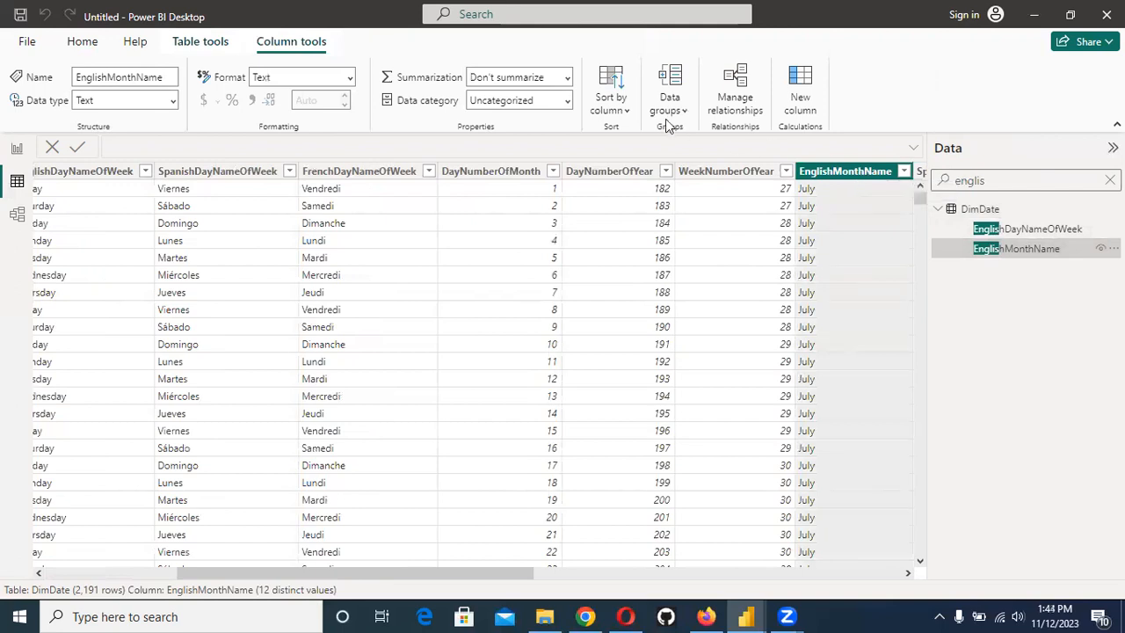
{"action": "left_click", "coordinate": [618, 107]}
{"action": "scroll", "coordinate": [652, 448], "scroll_direction": "down", "scroll_amount": 1}
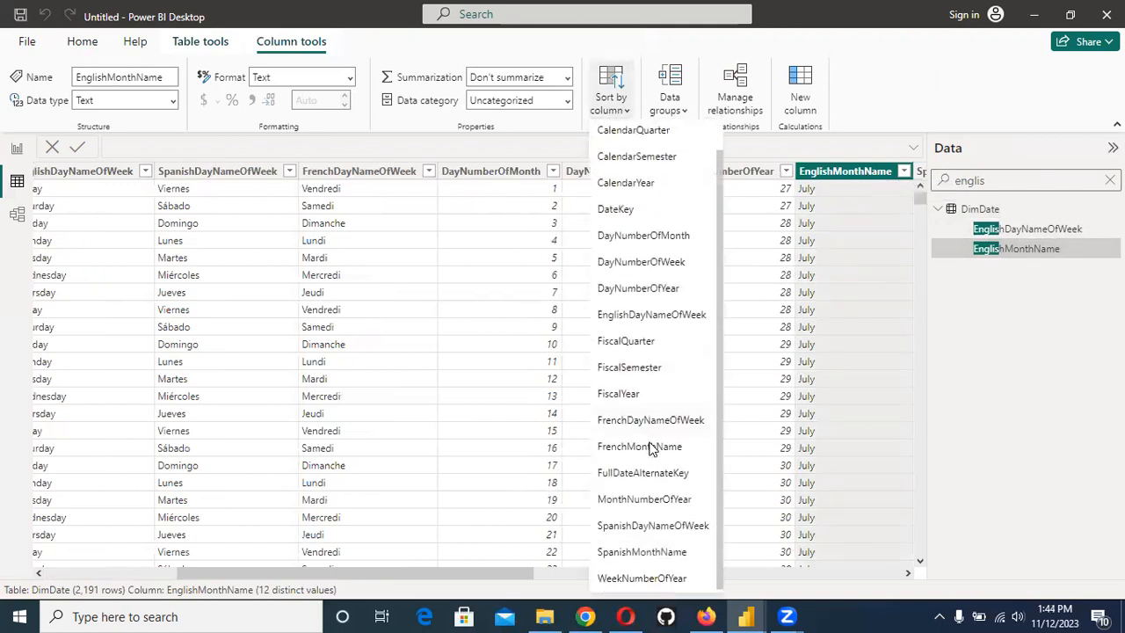
{"action": "left_click", "coordinate": [654, 498]}
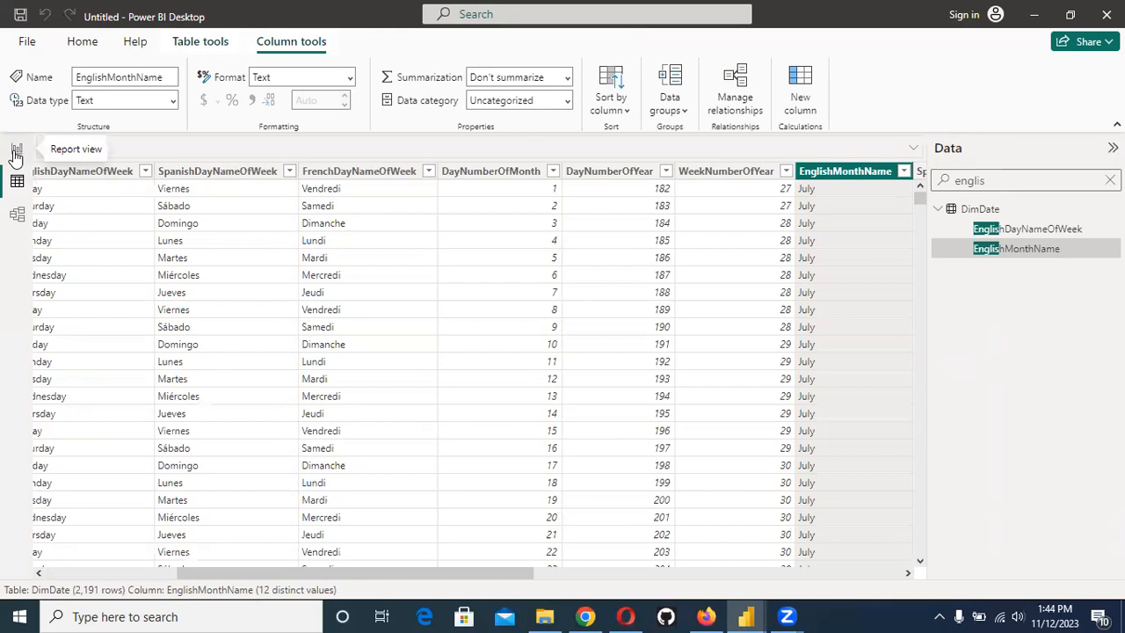
{"action": "left_click", "coordinate": [628, 114]}
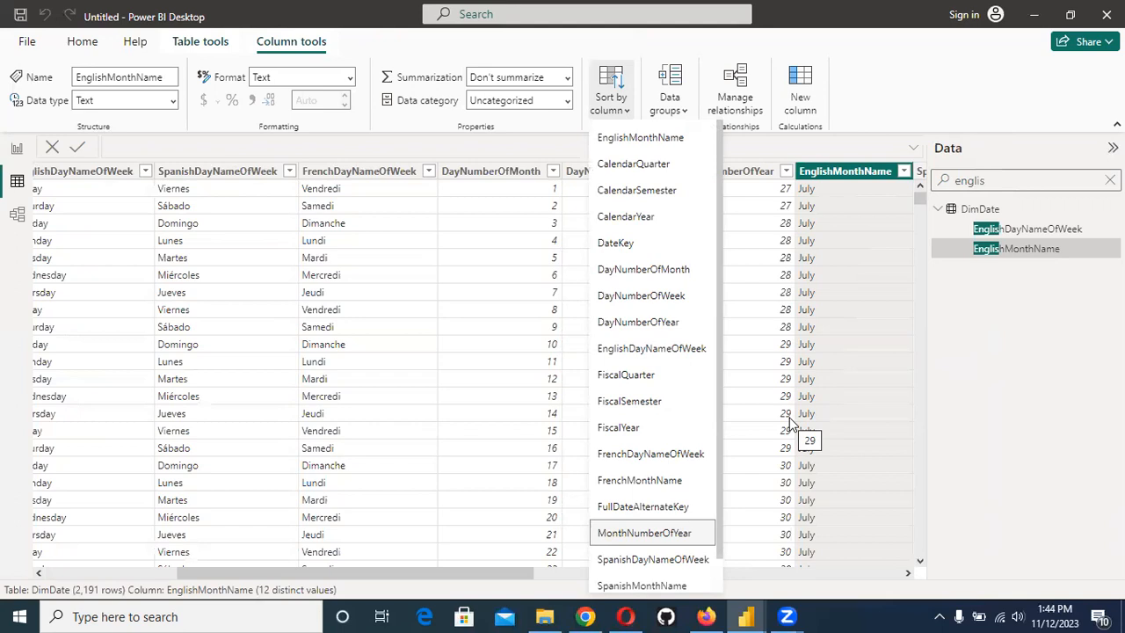
{"action": "left_click", "coordinate": [1035, 433]}
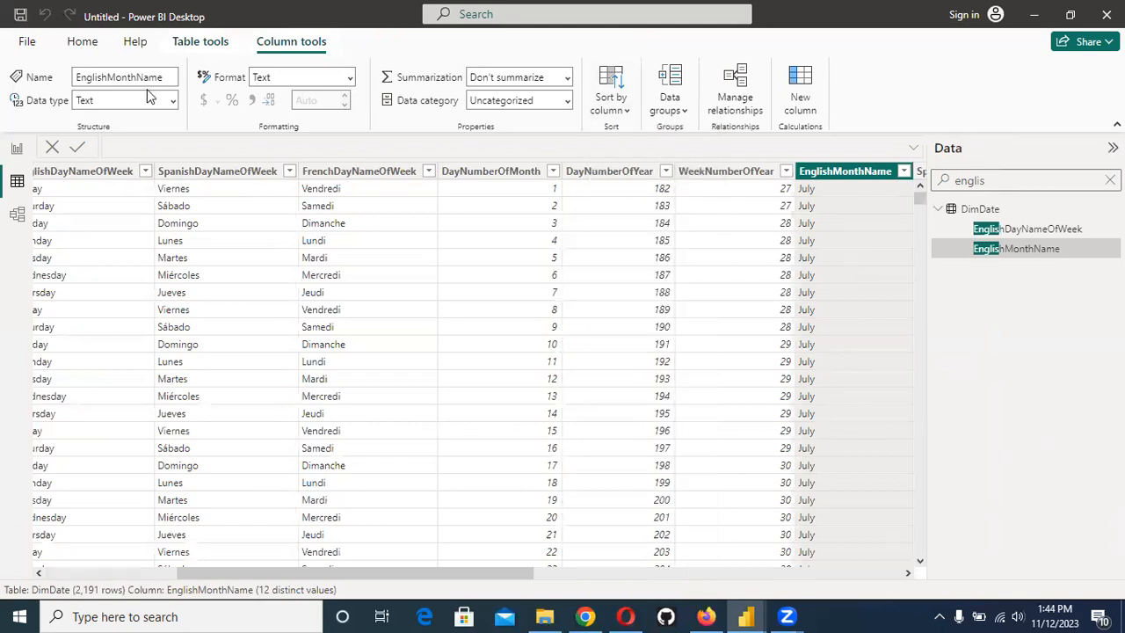
Step: Return to the report and compare the line chart's month order and available data point options with the case study's sales-by-month example
{"action": "left_click", "coordinate": [11, 146]}
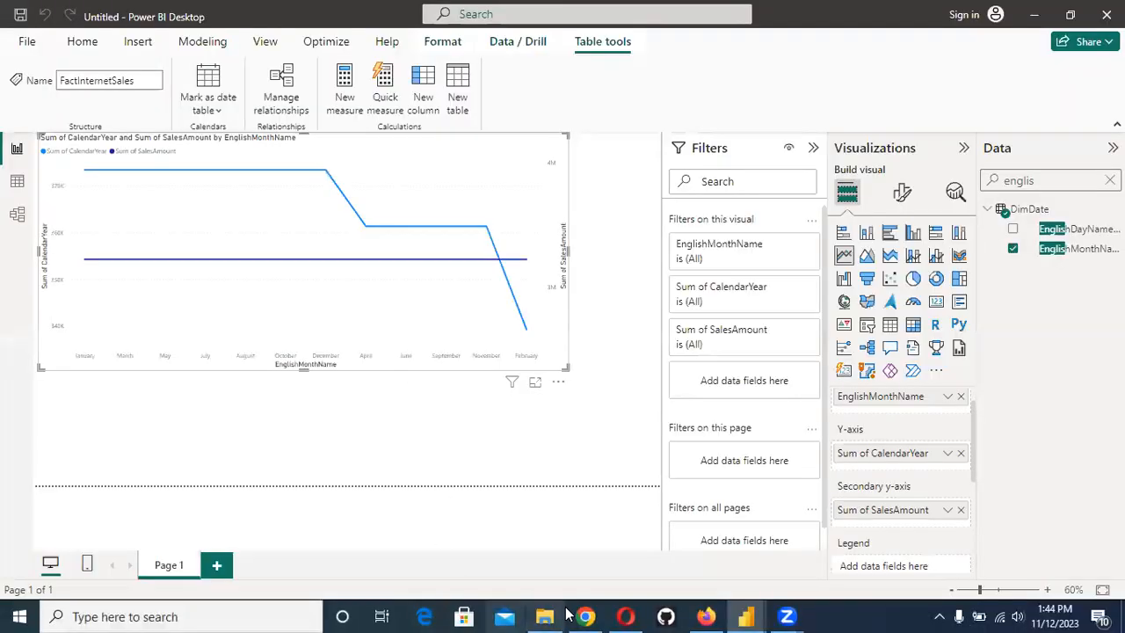
{"action": "left_click", "coordinate": [586, 615]}
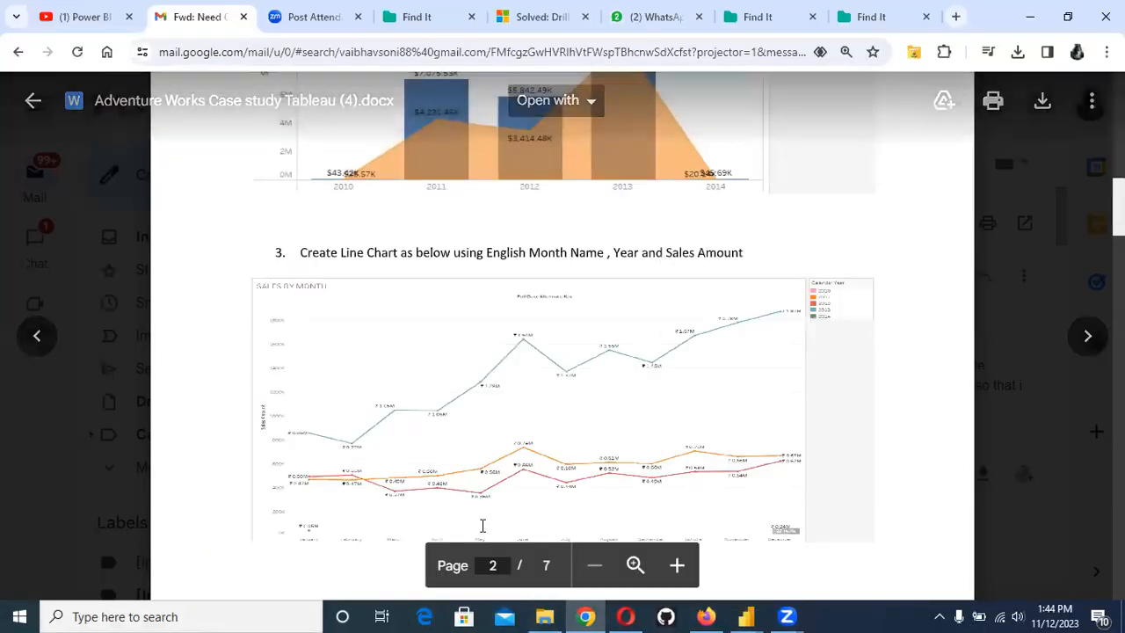
{"action": "left_click", "coordinate": [747, 615]}
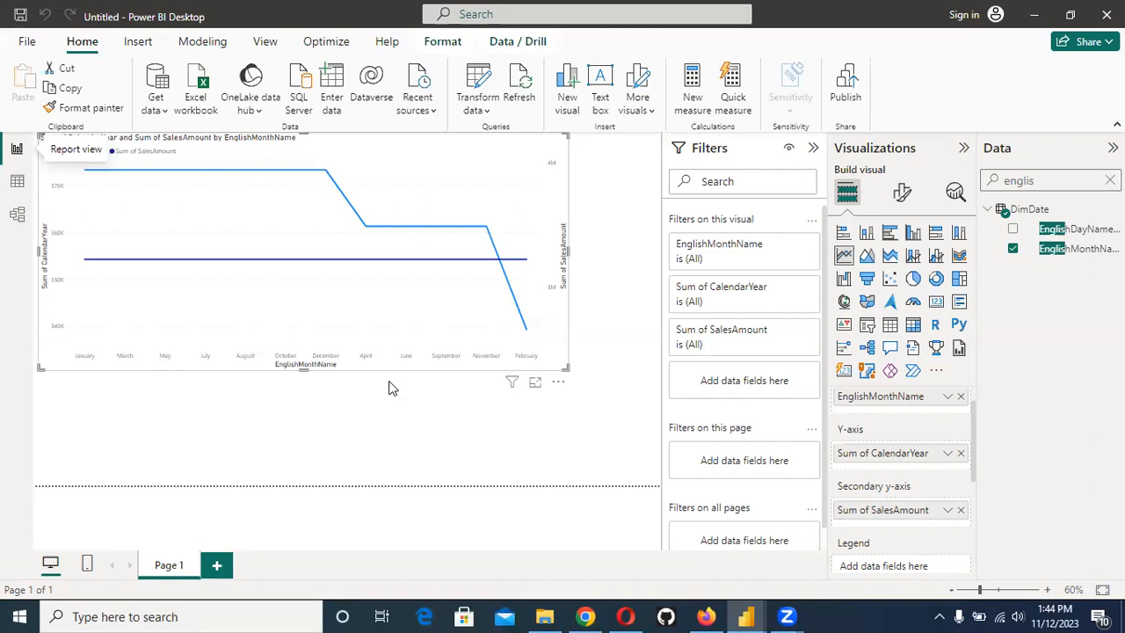
{"action": "right_click", "coordinate": [497, 260]}
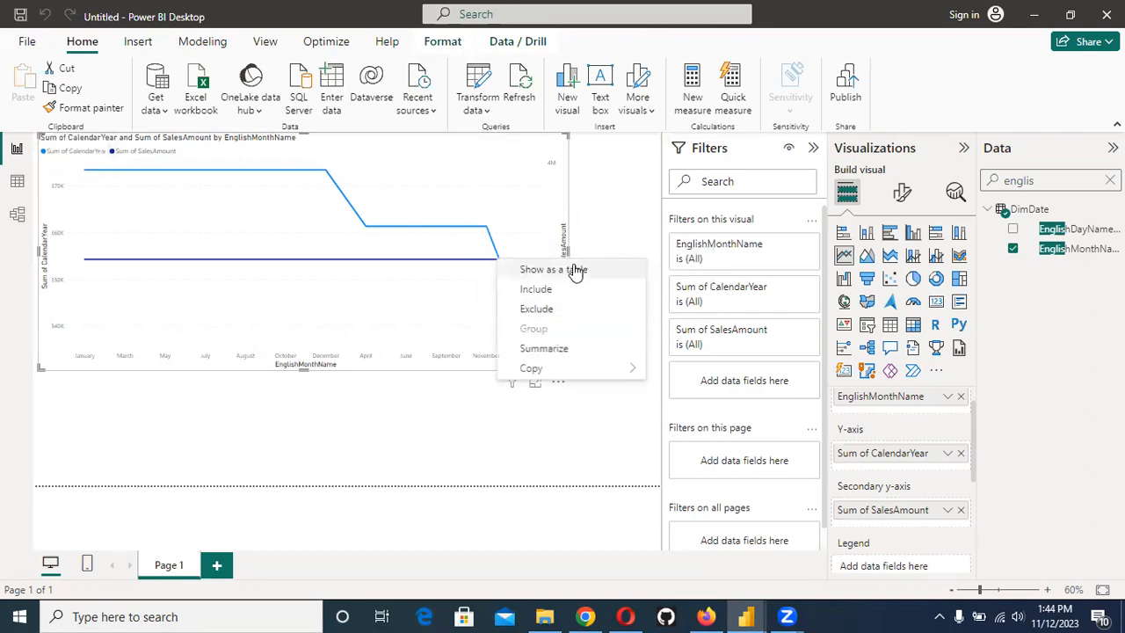
{"action": "left_click", "coordinate": [367, 496]}
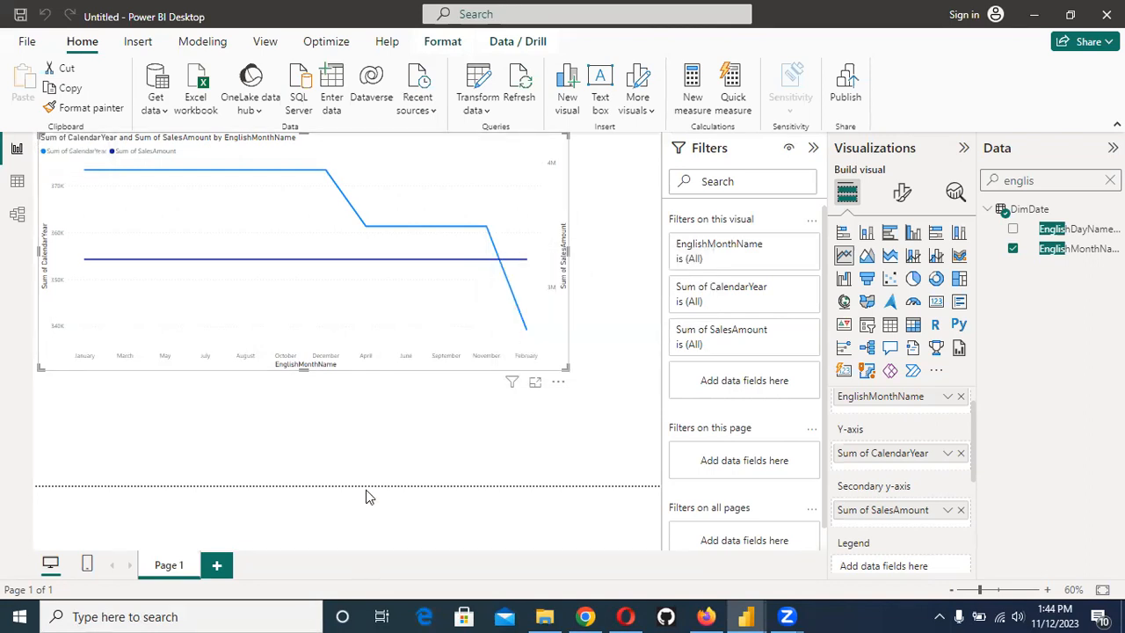
Step: Turn on drill through for the line chart
{"action": "left_click", "coordinate": [517, 41]}
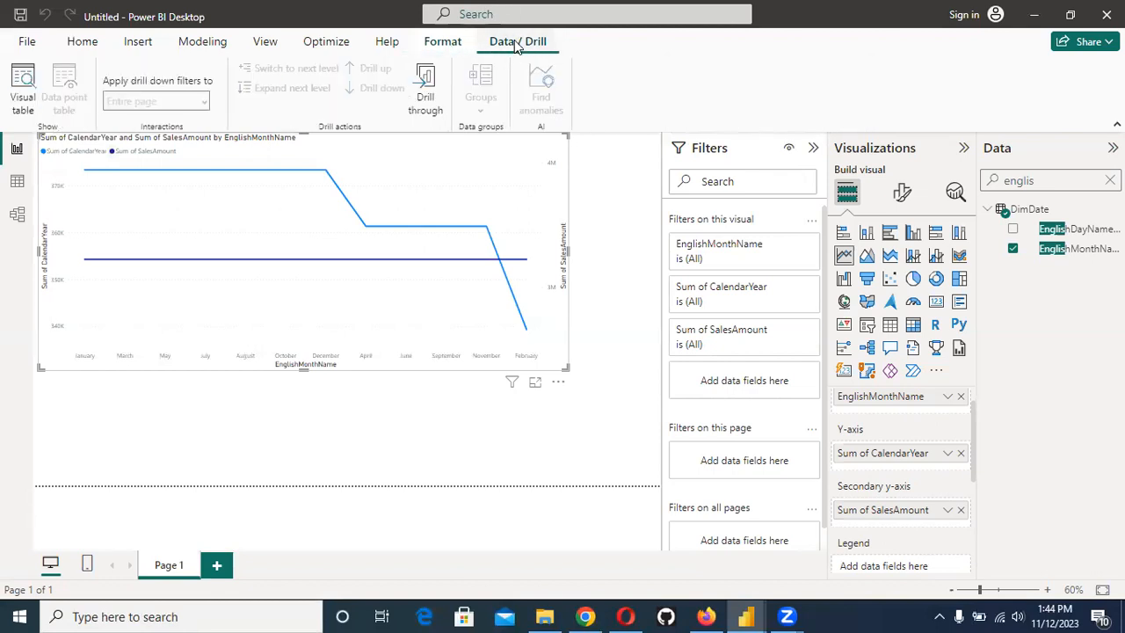
{"action": "left_click", "coordinate": [424, 78]}
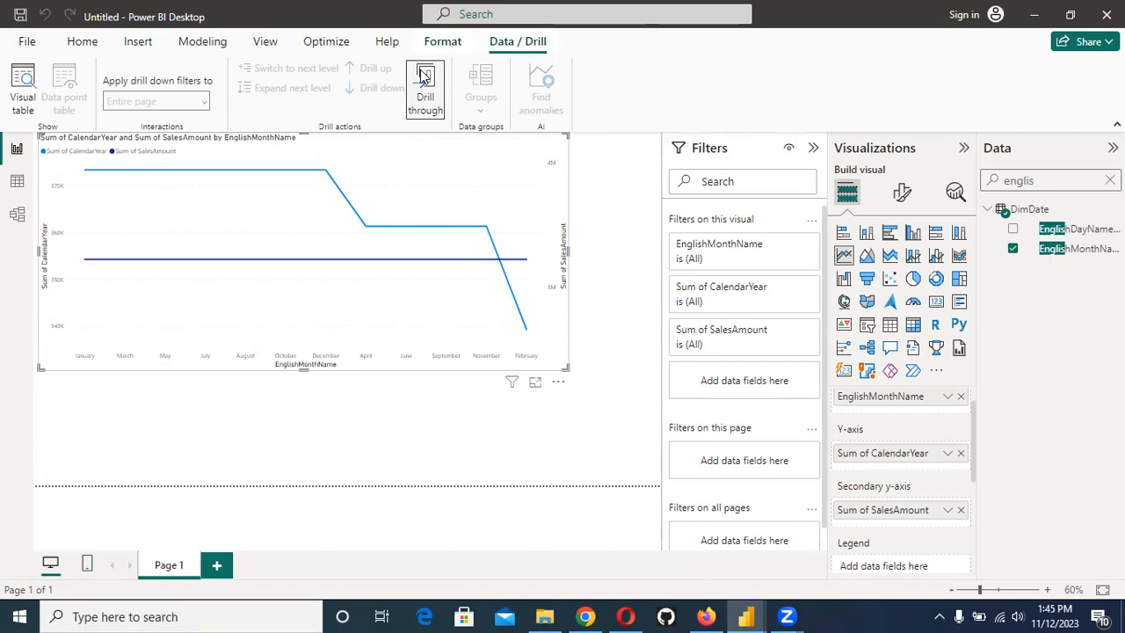
{"action": "left_click", "coordinate": [425, 76]}
{"action": "scroll", "coordinate": [891, 458], "scroll_direction": "up", "scroll_amount": 1}
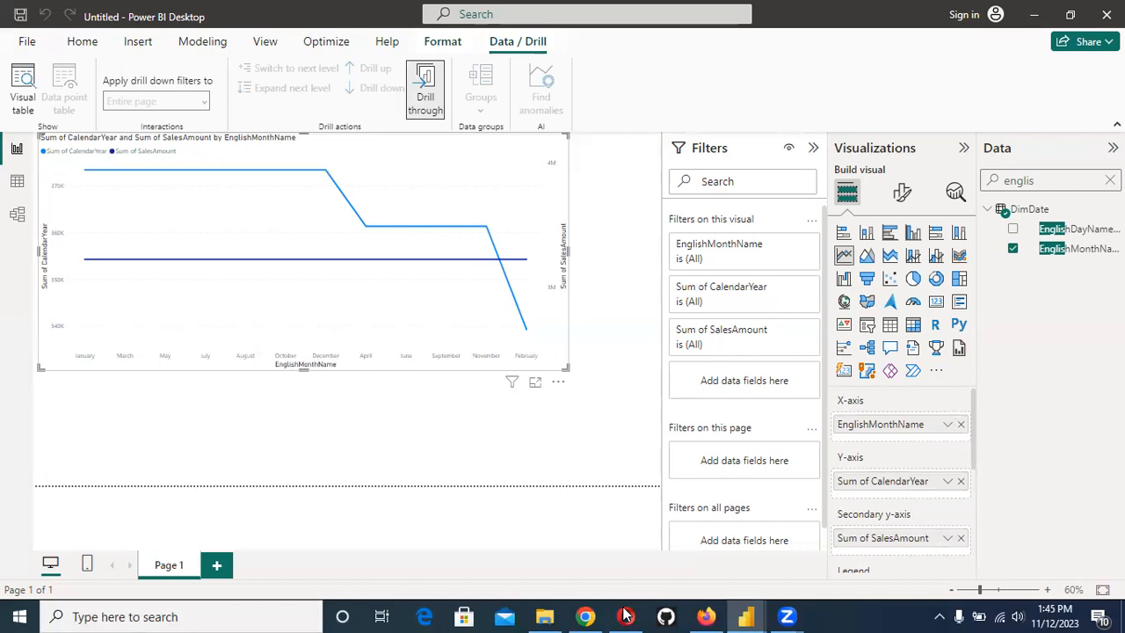
Step: Check the line chart in the other untitled report, and summarize CalendarYear by Count on this chart's Y-axis
{"action": "mouse_move", "coordinate": [745, 616]}
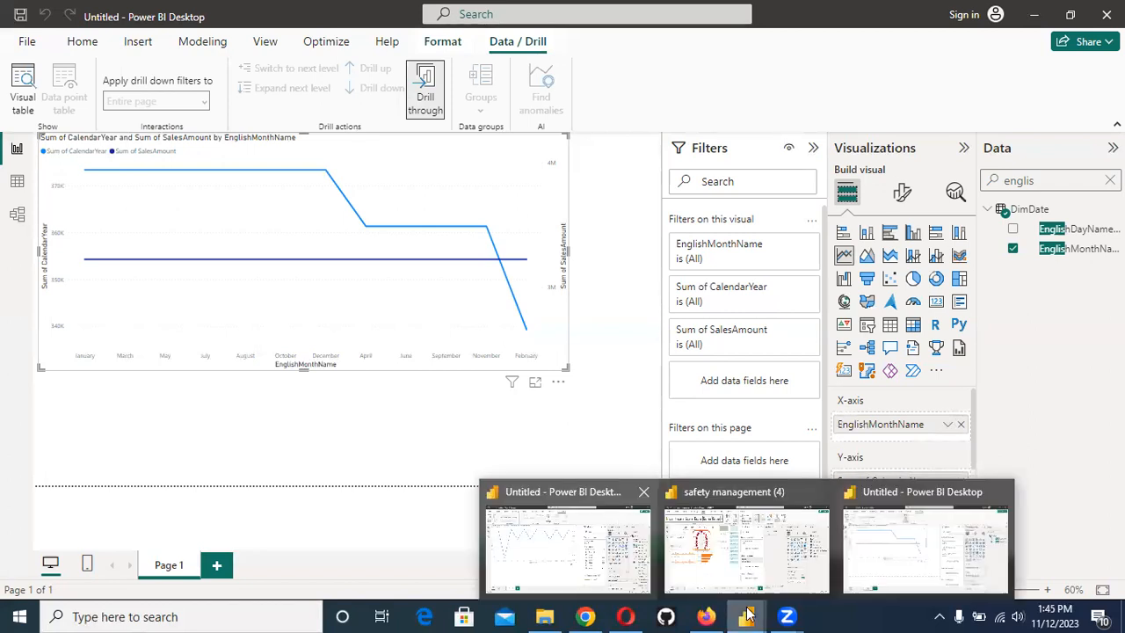
{"action": "left_click", "coordinate": [618, 518]}
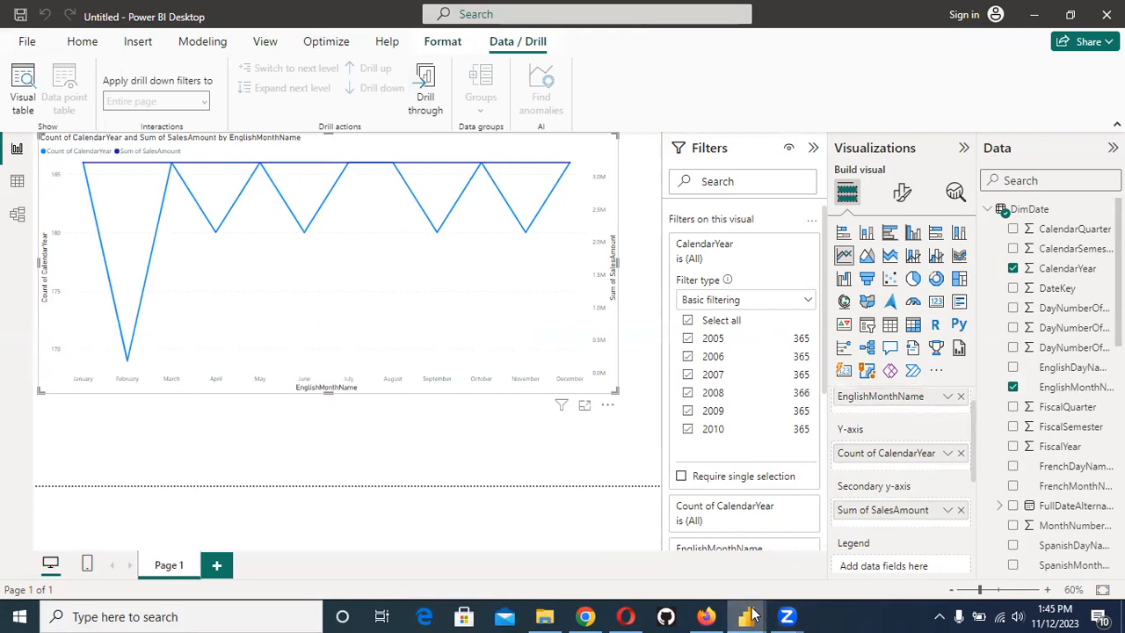
{"action": "left_click", "coordinate": [882, 543]}
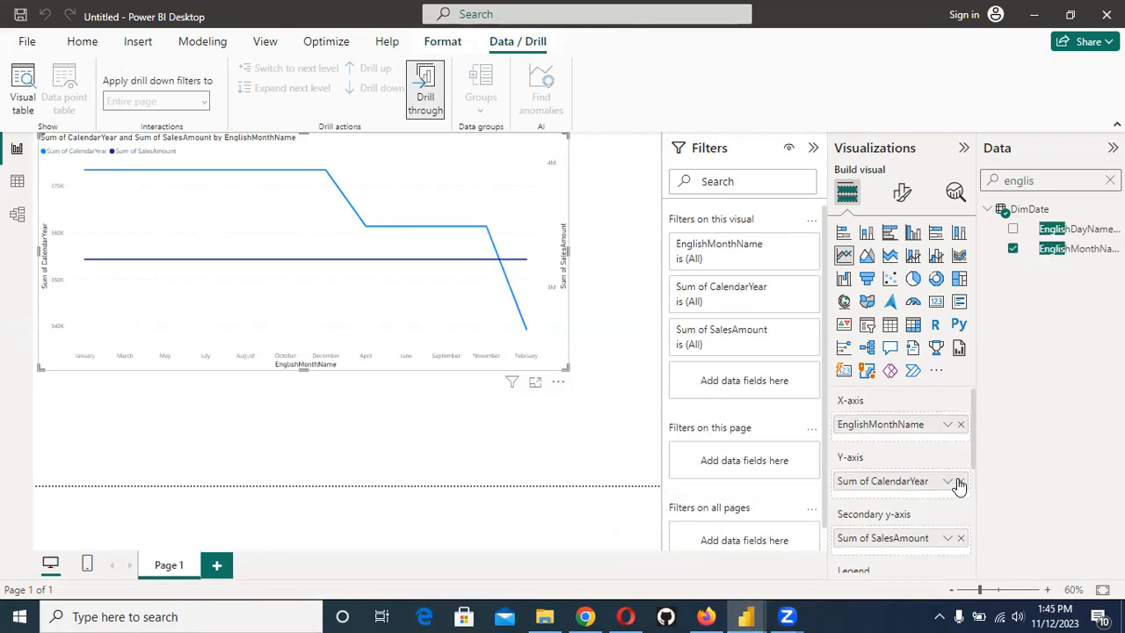
{"action": "left_click", "coordinate": [948, 481]}
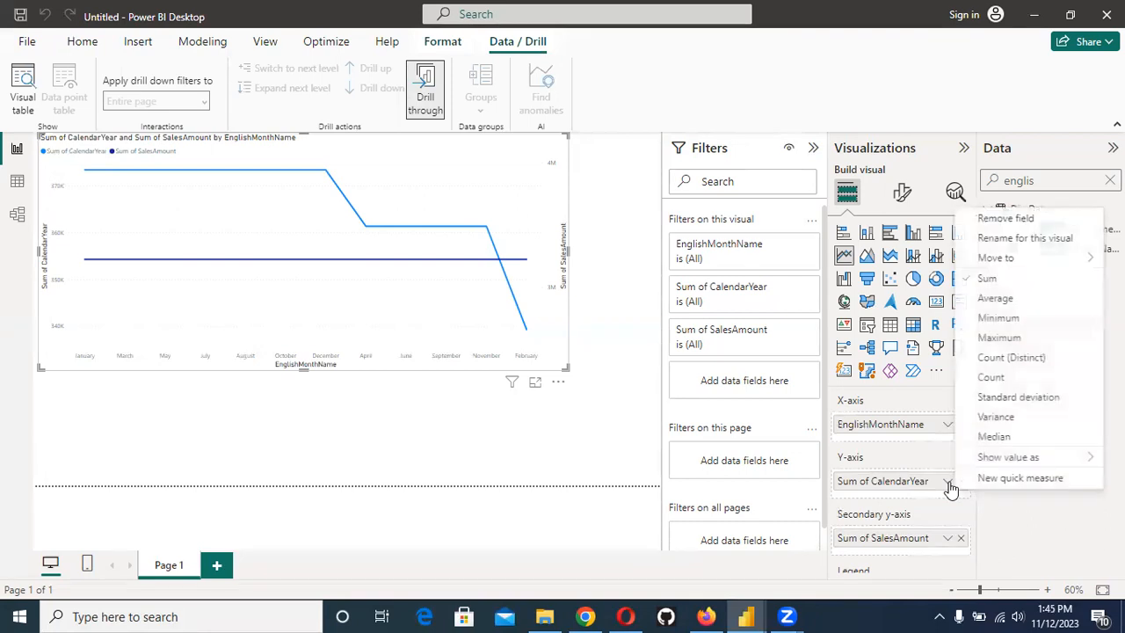
{"action": "left_click", "coordinate": [993, 377]}
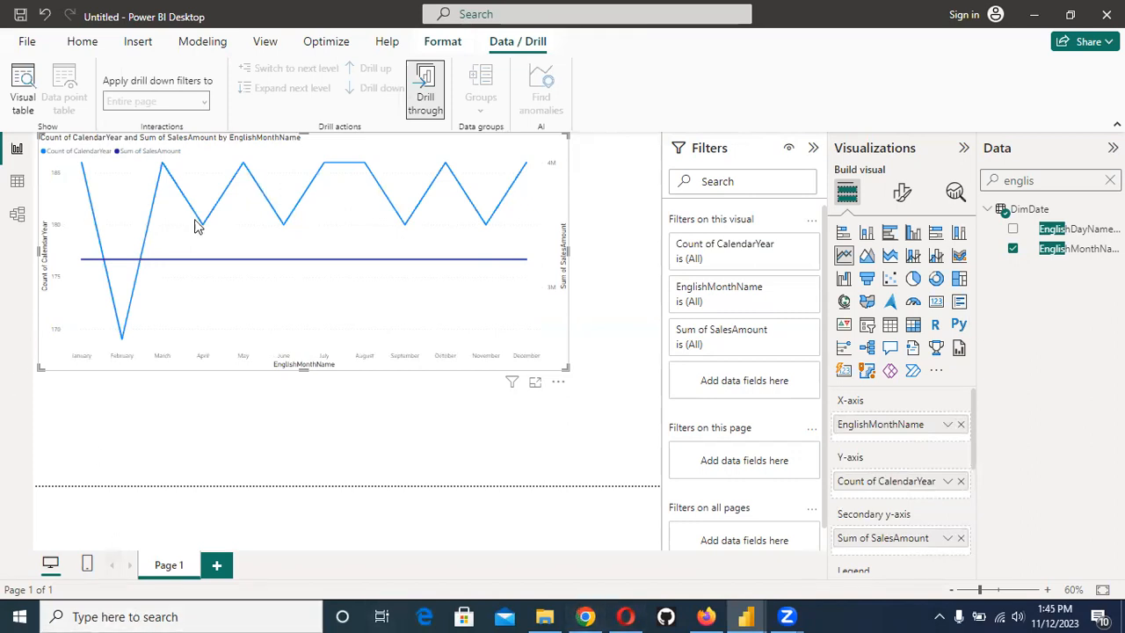
Step: Compare the line charts of the two untitled reports, including the options offered on their data points
{"action": "right_click", "coordinate": [138, 264]}
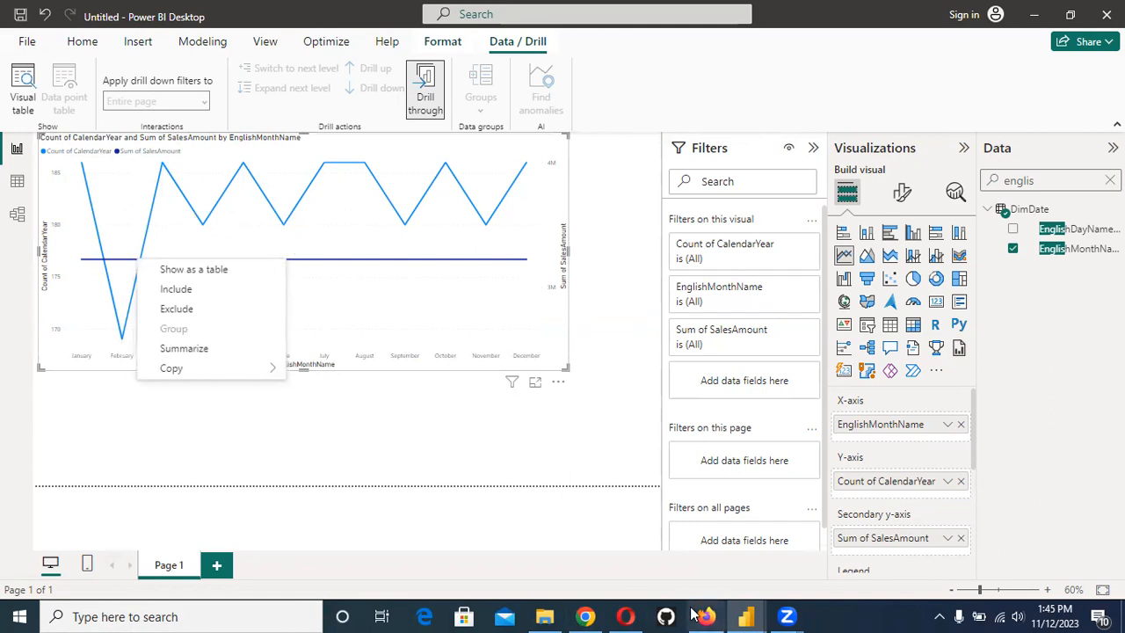
{"action": "mouse_move", "coordinate": [758, 615]}
{"action": "left_click", "coordinate": [619, 563]}
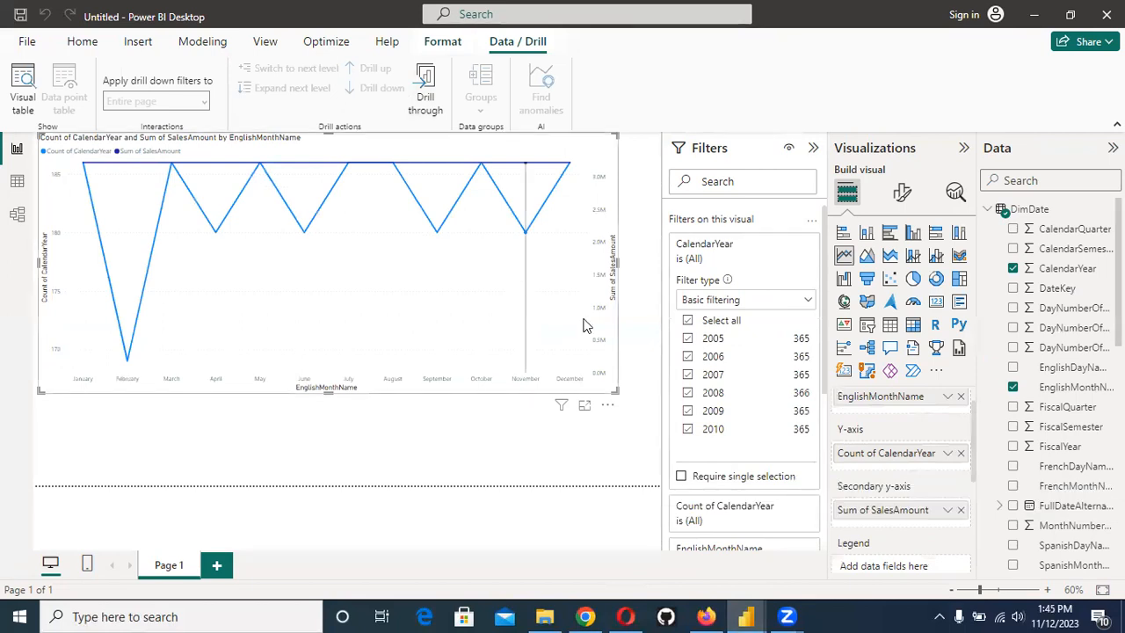
{"action": "left_click", "coordinate": [767, 615]}
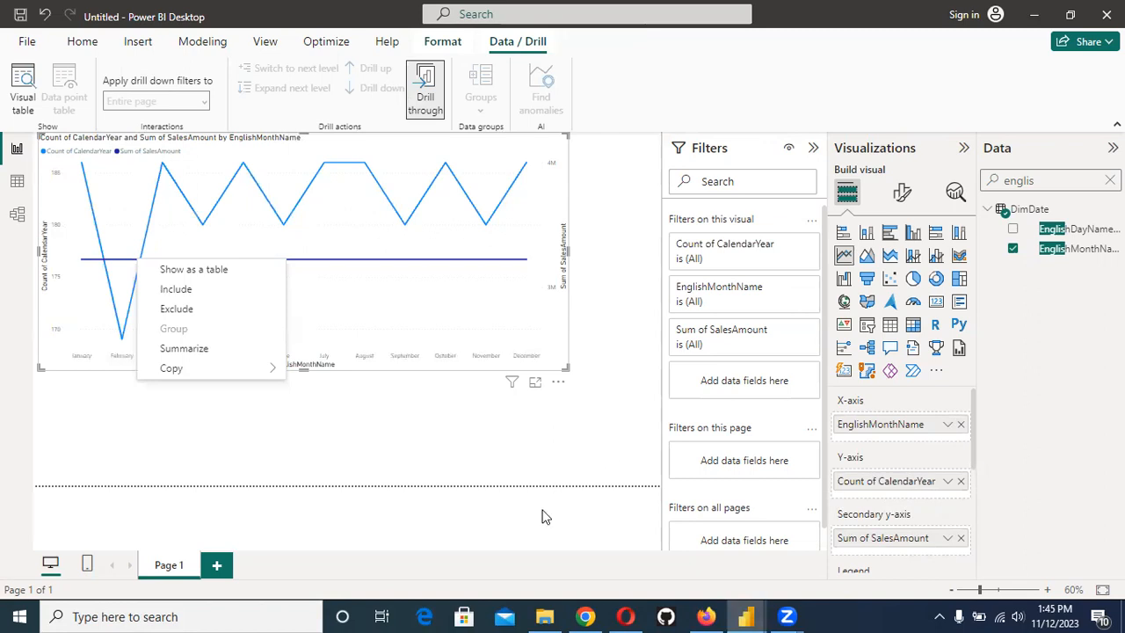
{"action": "left_click", "coordinate": [618, 553]}
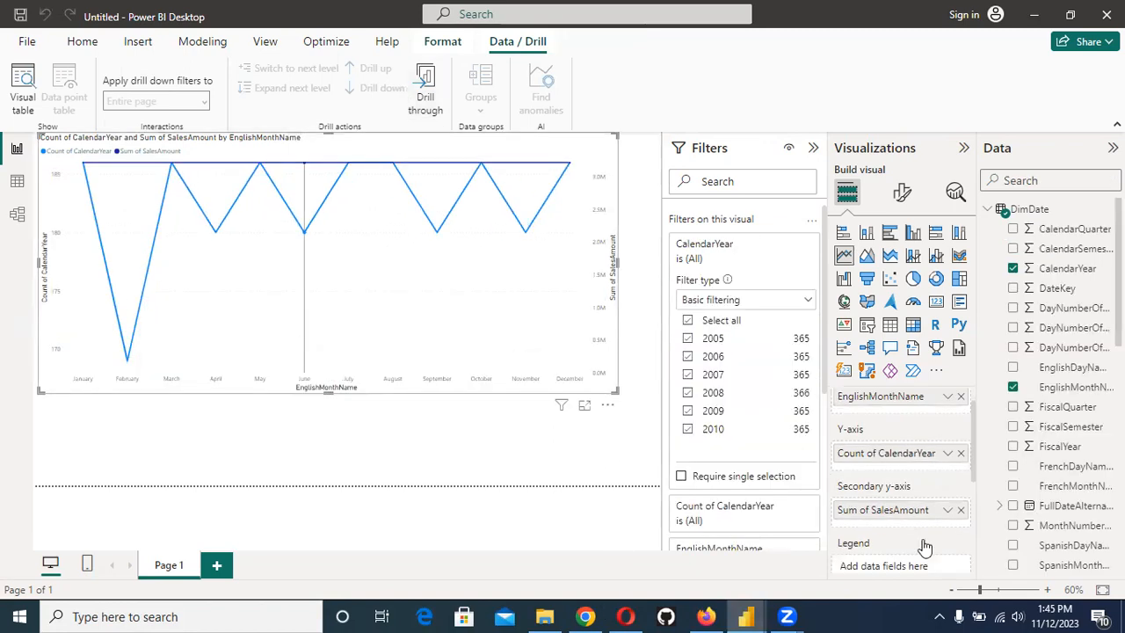
{"action": "right_click", "coordinate": [320, 167]}
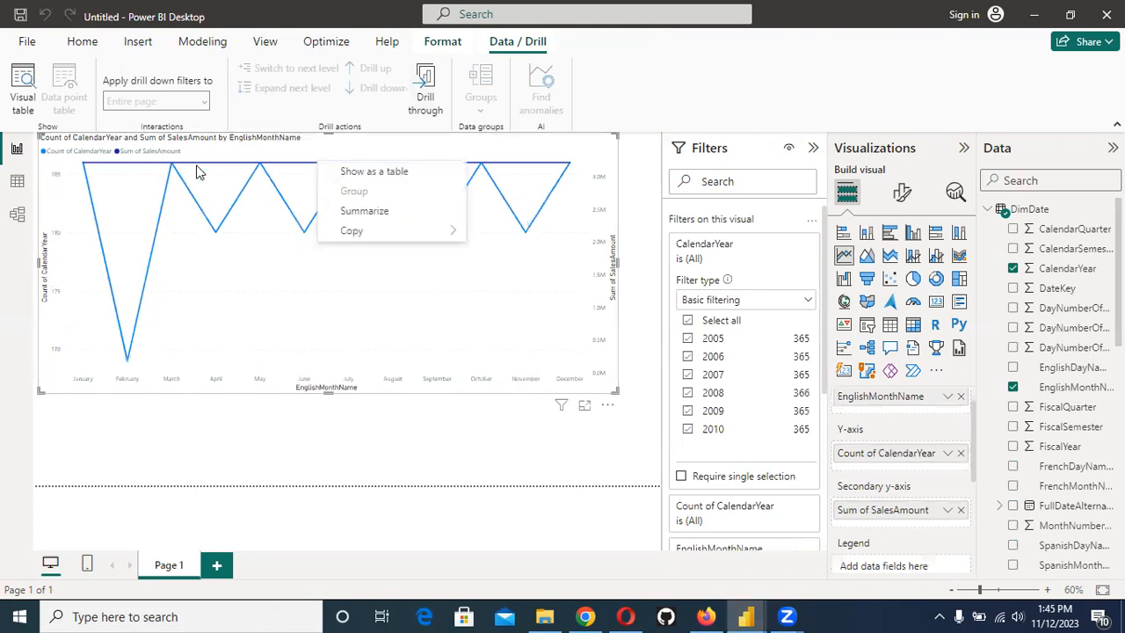
{"action": "left_click", "coordinate": [226, 297]}
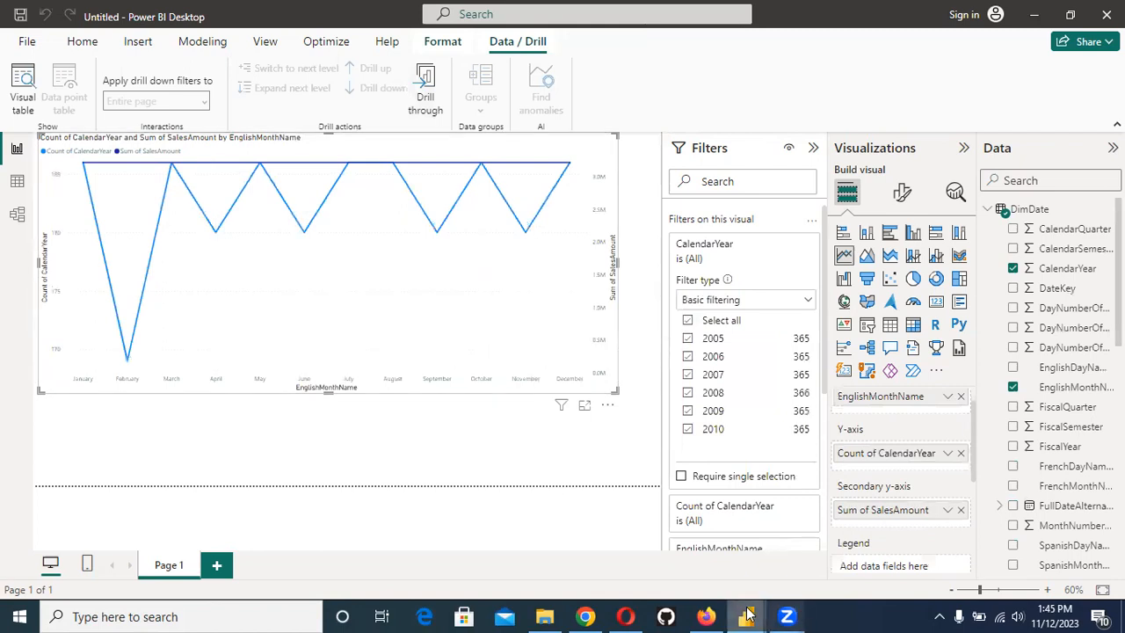
{"action": "mouse_move", "coordinate": [747, 615]}
{"action": "left_click", "coordinate": [934, 558]}
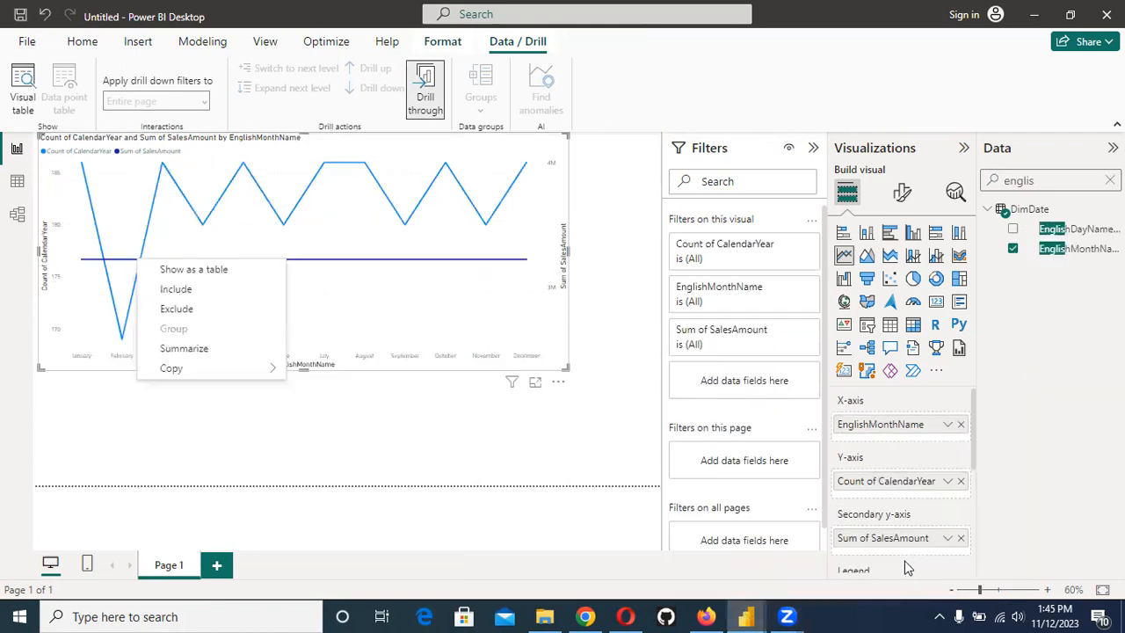
Step: Examine the line chart's CalendarYear count and EnglishMonthName filters, its data point options and the CalendarYear aggregation choices
{"action": "left_click", "coordinate": [729, 250]}
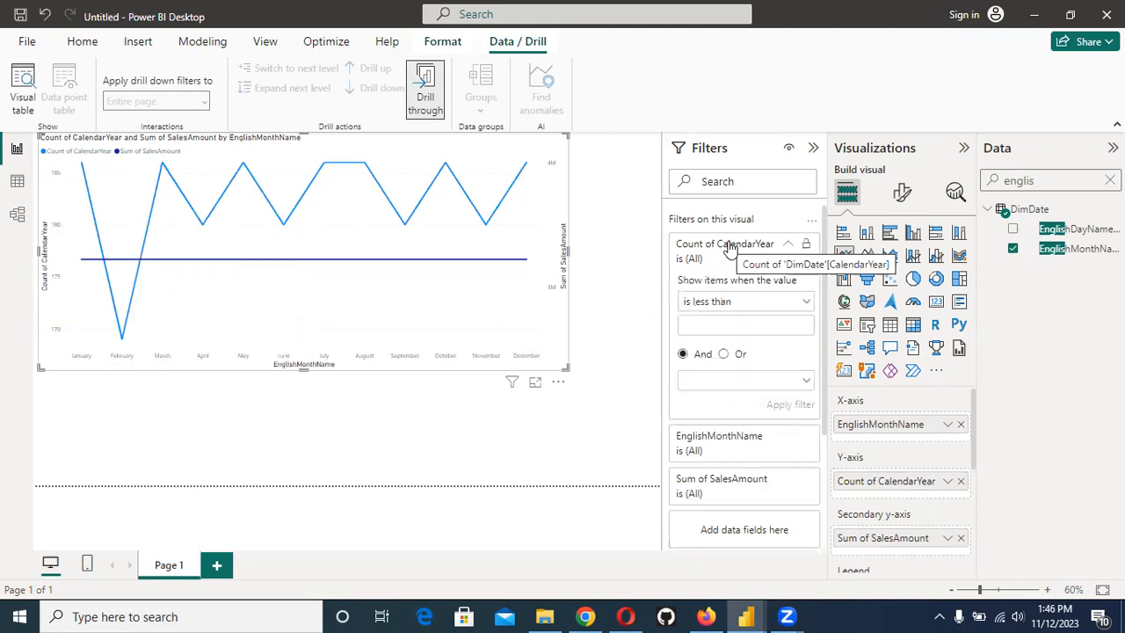
{"action": "left_click", "coordinate": [729, 250]}
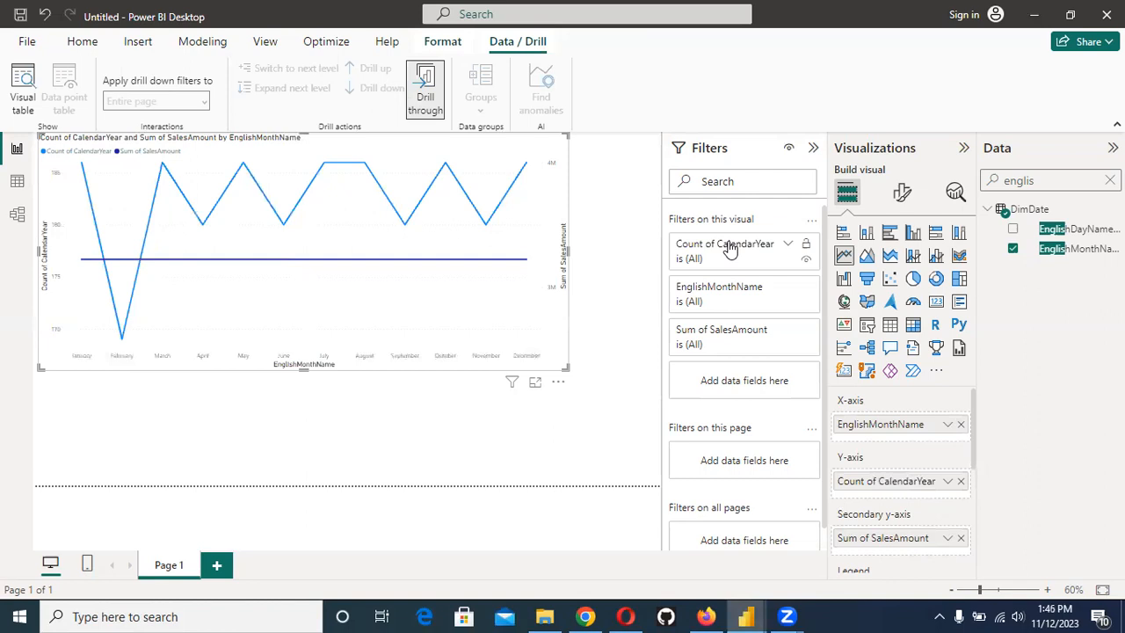
{"action": "left_click", "coordinate": [734, 295]}
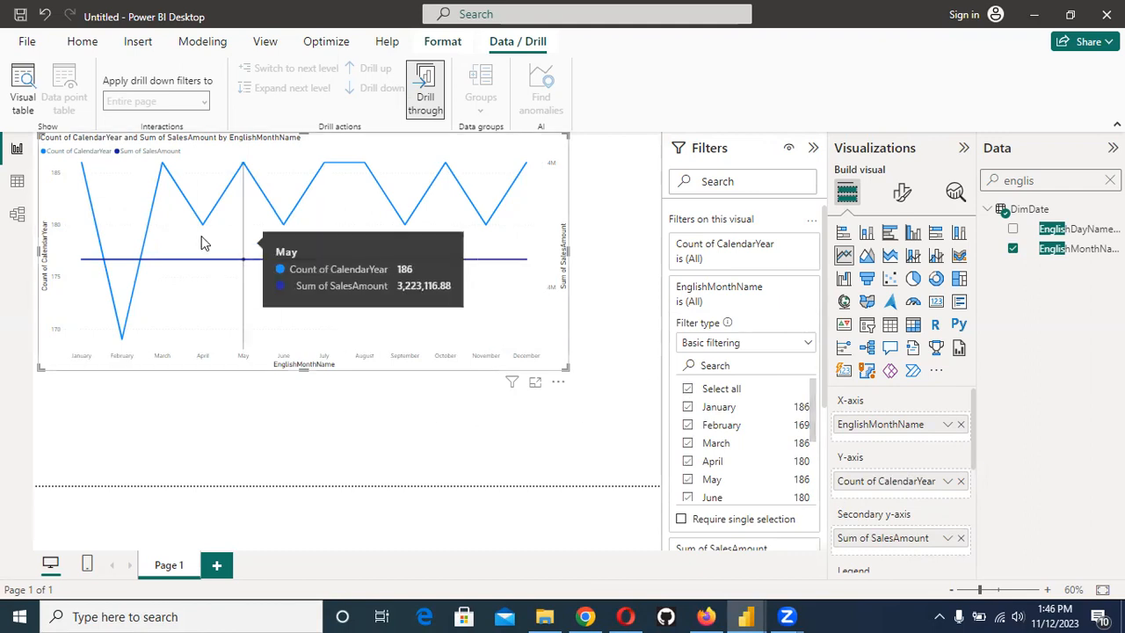
{"action": "right_click", "coordinate": [136, 266]}
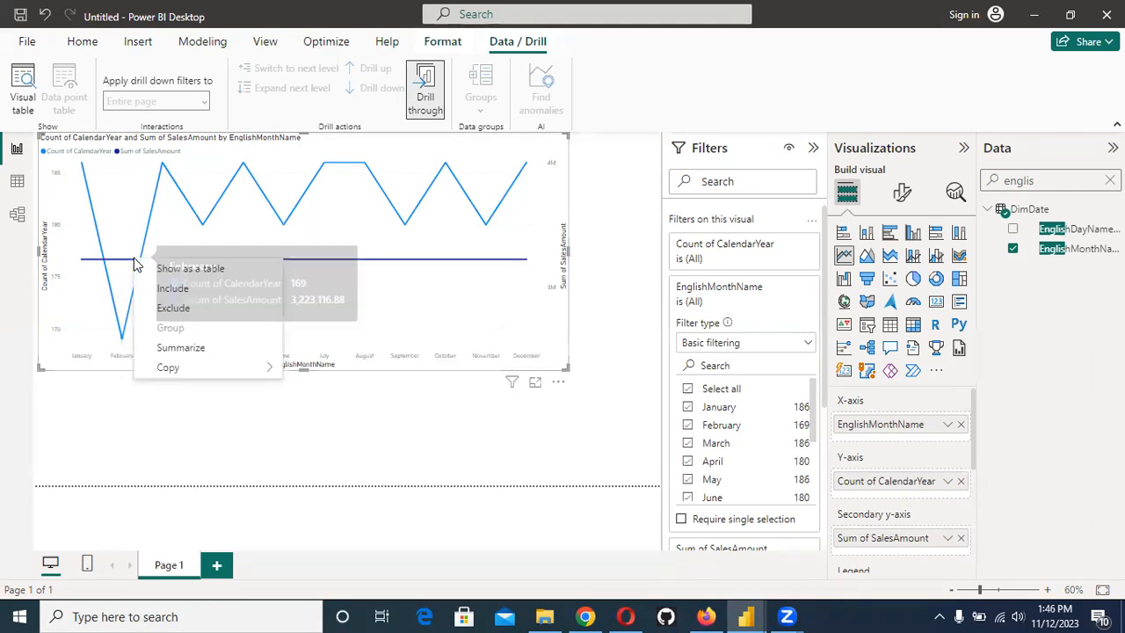
{"action": "left_click", "coordinate": [313, 444]}
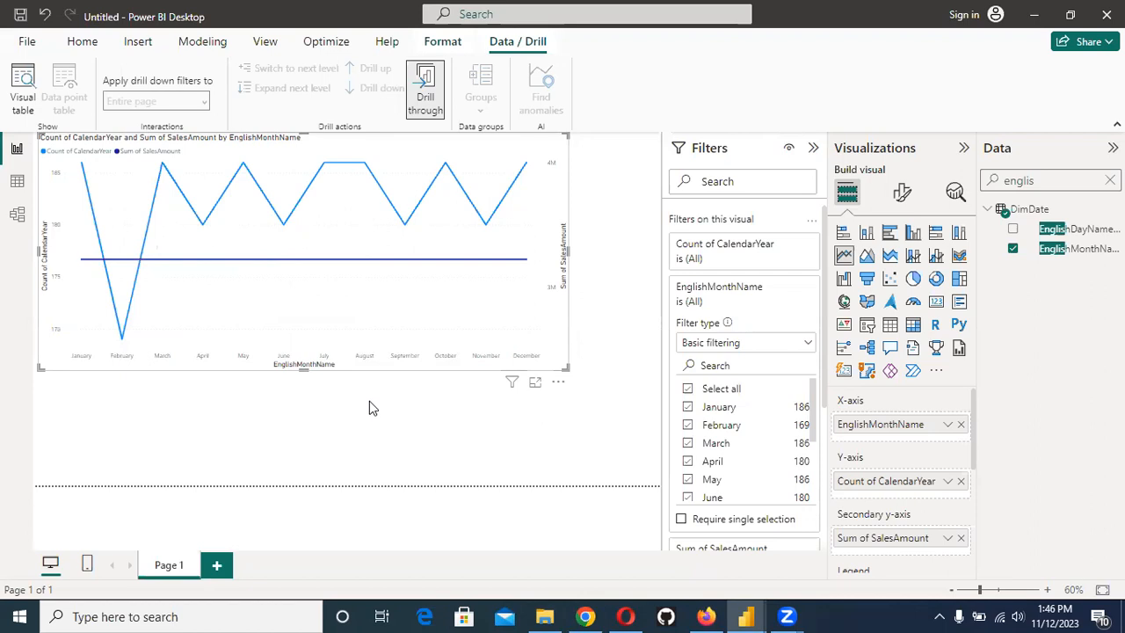
{"action": "left_click", "coordinate": [750, 256]}
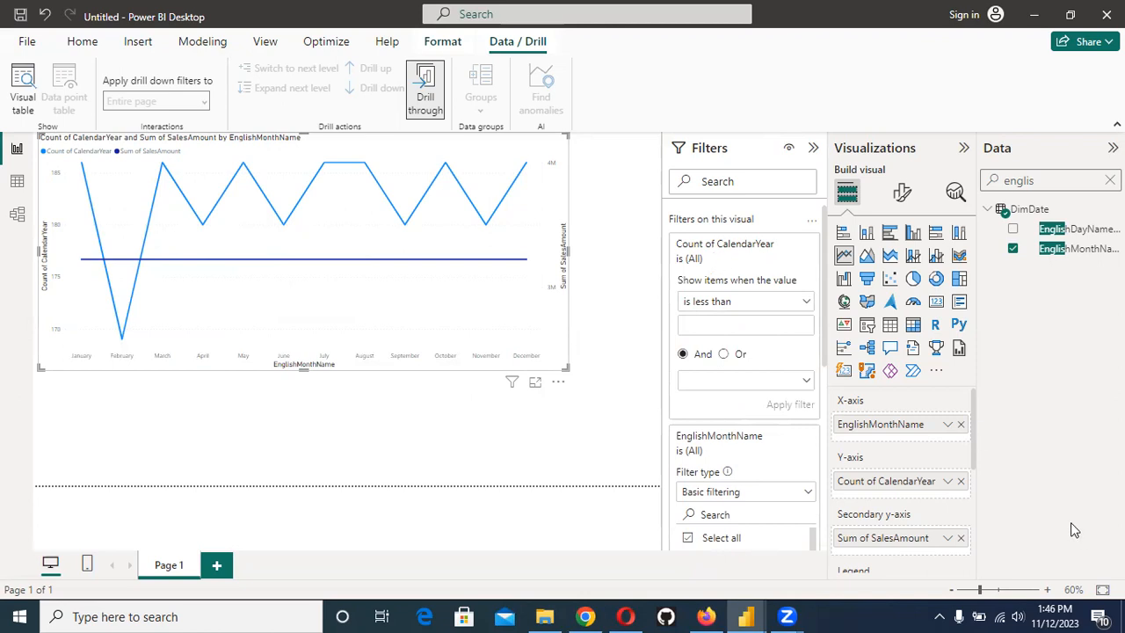
{"action": "left_click", "coordinate": [948, 483]}
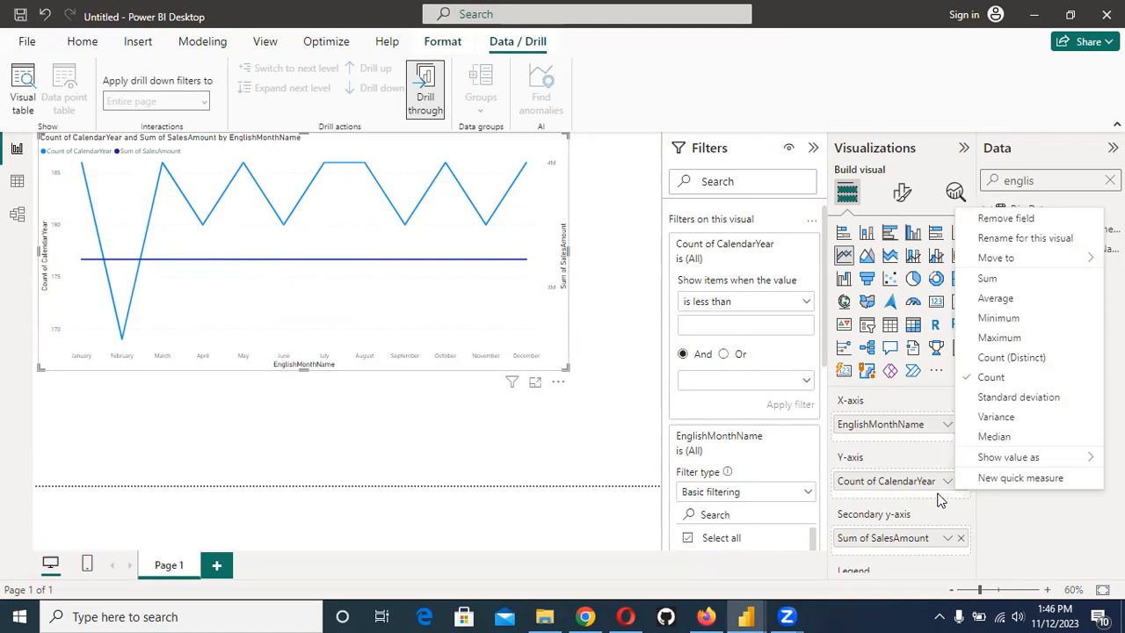
{"action": "left_click", "coordinate": [995, 512]}
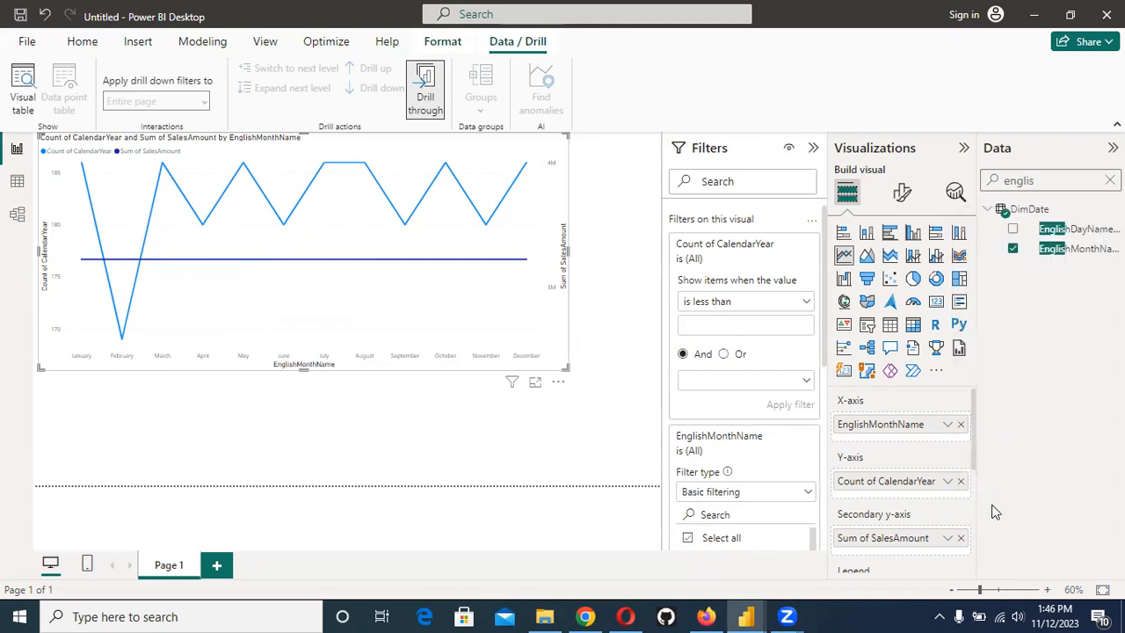
Step: Search the data fields for due and add DueDate's Date Hierarchy to the line chart's X-axis
{"action": "scroll", "coordinate": [944, 501], "scroll_direction": "down", "scroll_amount": 2}
{"action": "scroll", "coordinate": [944, 503], "scroll_direction": "up", "scroll_amount": 2}
{"action": "left_click", "coordinate": [1110, 180]}
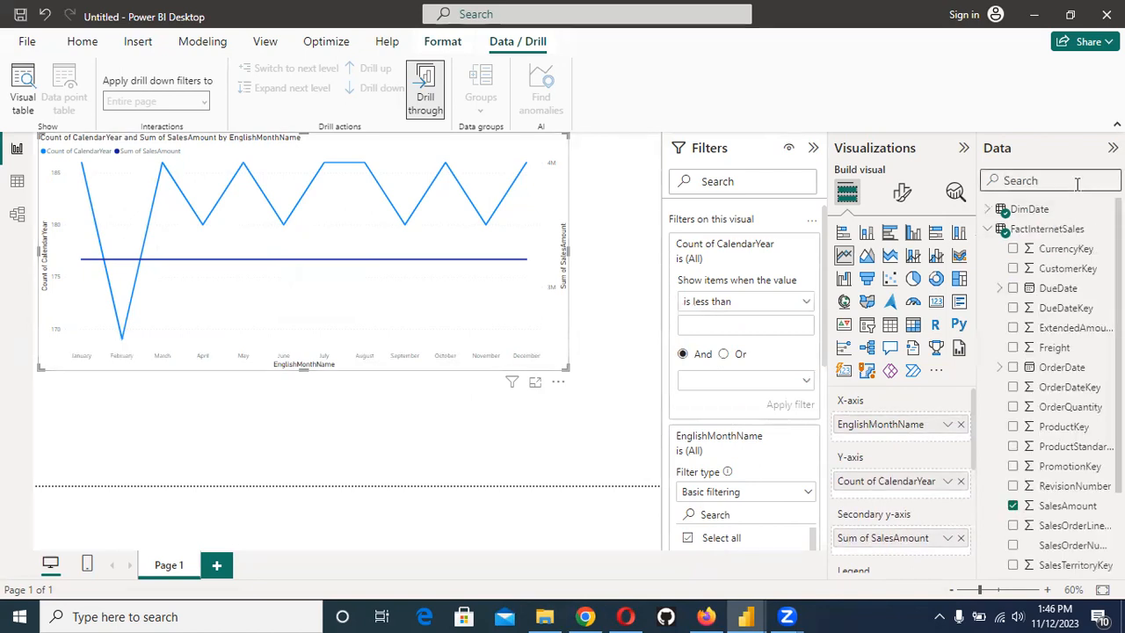
{"action": "type", "text": "due"}
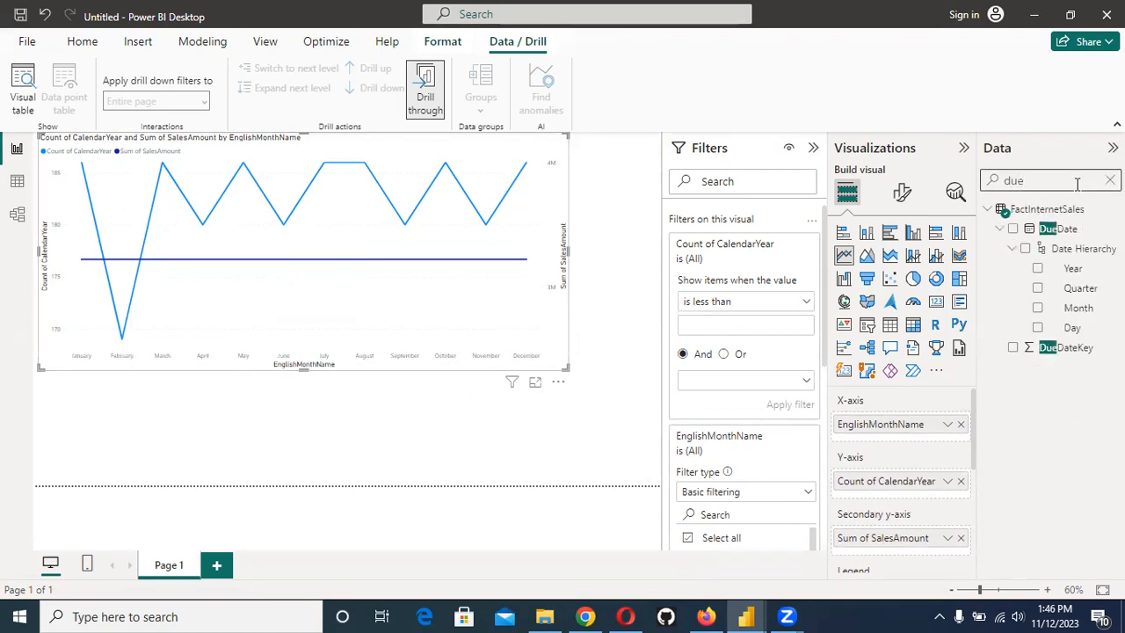
{"action": "left_click", "coordinate": [1024, 250]}
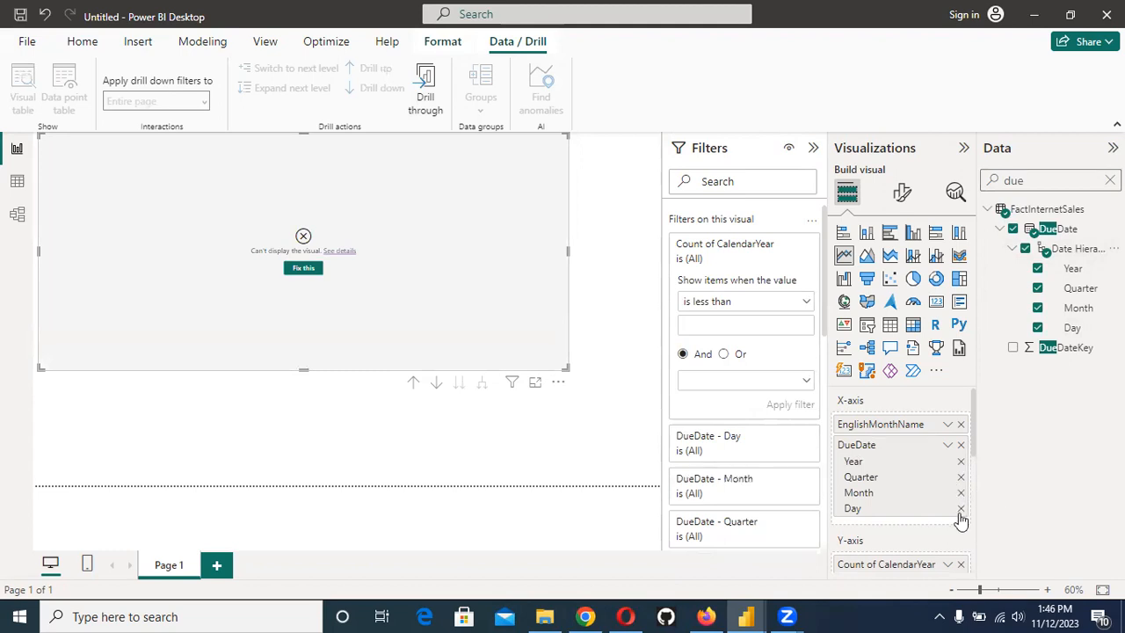
Step: Try to move the DueDate hierarchy to the Legend, and remove EnglishMonthName from the chart's X-axis
{"action": "left_click", "coordinate": [947, 445]}
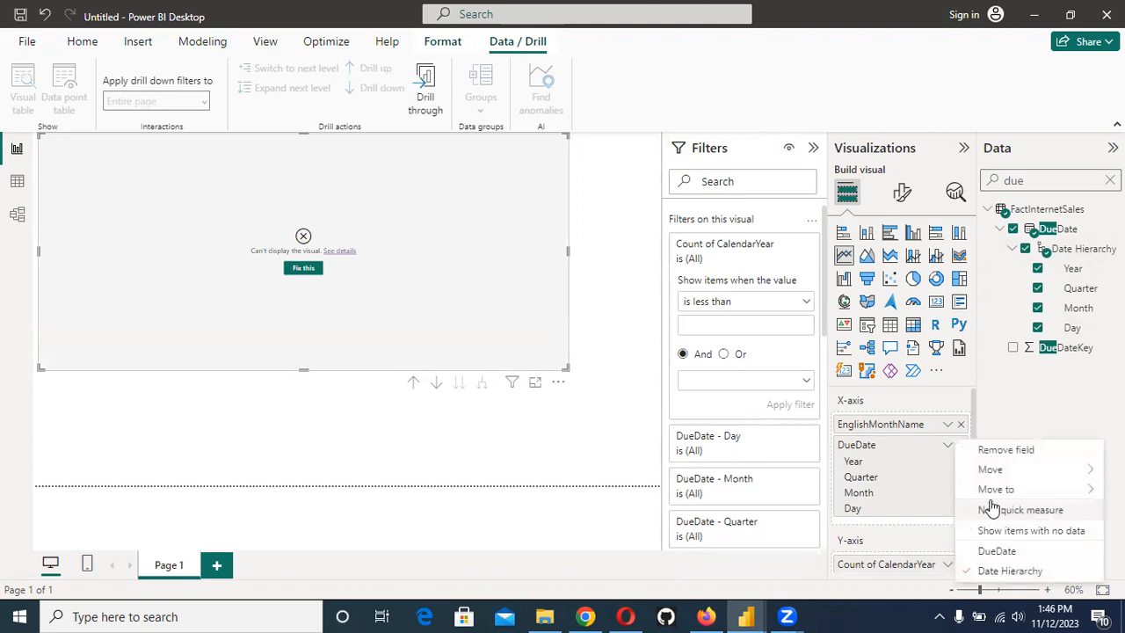
{"action": "mouse_move", "coordinate": [994, 492]}
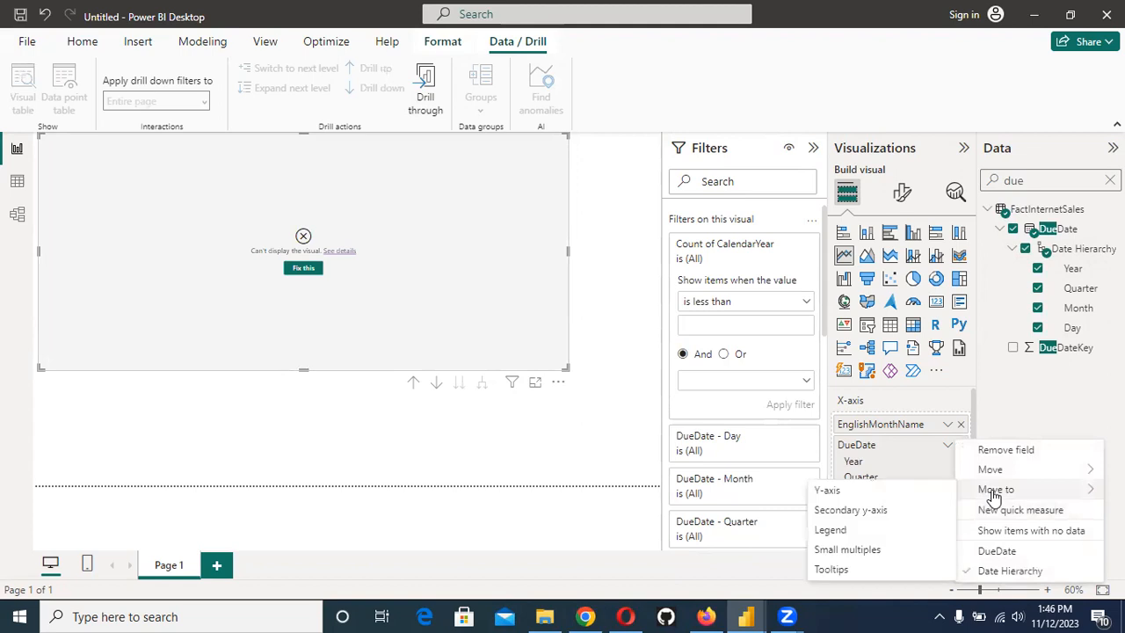
{"action": "left_click", "coordinate": [876, 535]}
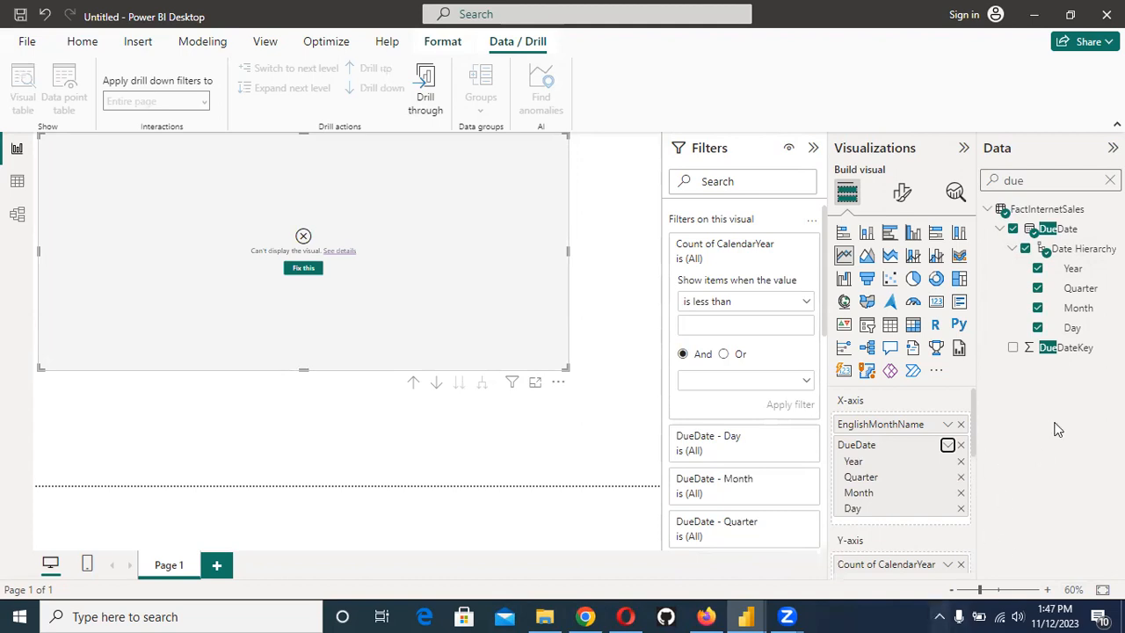
{"action": "left_click", "coordinate": [961, 426]}
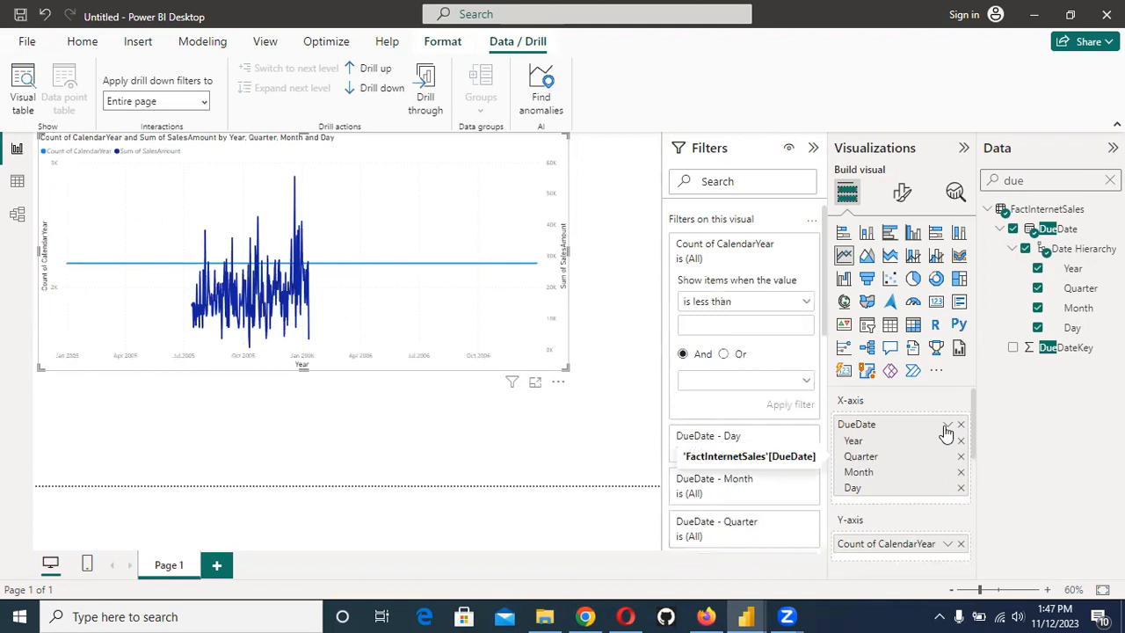
Step: Try again to move DueDate from the X-axis to the Legend, and check the chart's other field assignments
{"action": "left_click", "coordinate": [948, 426]}
{"action": "mouse_move", "coordinate": [957, 456]}
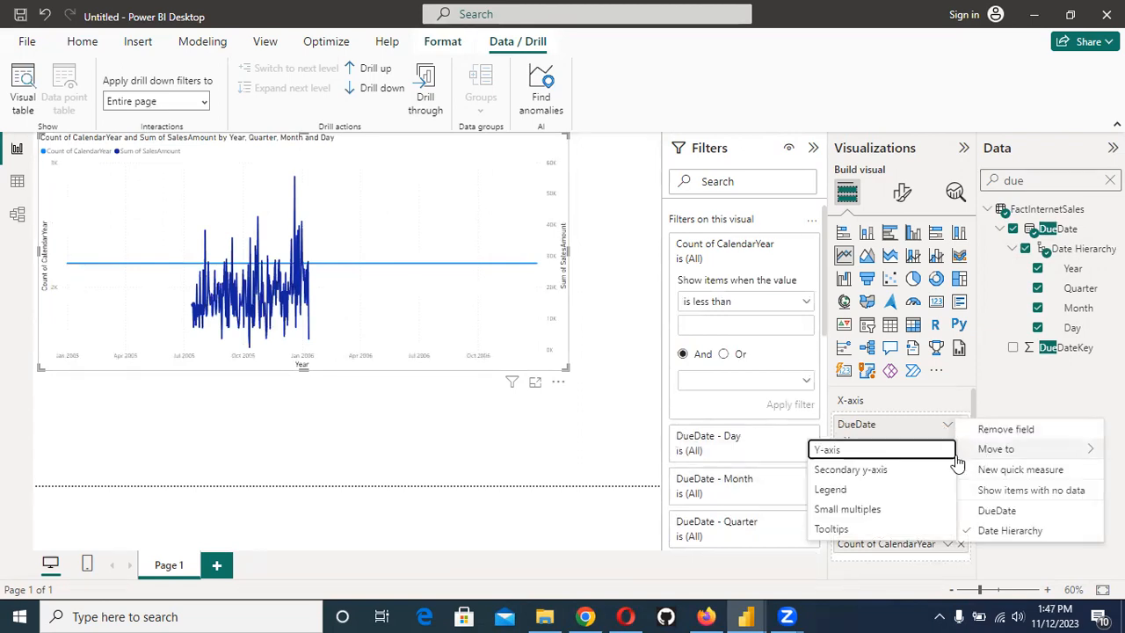
{"action": "left_click", "coordinate": [841, 493]}
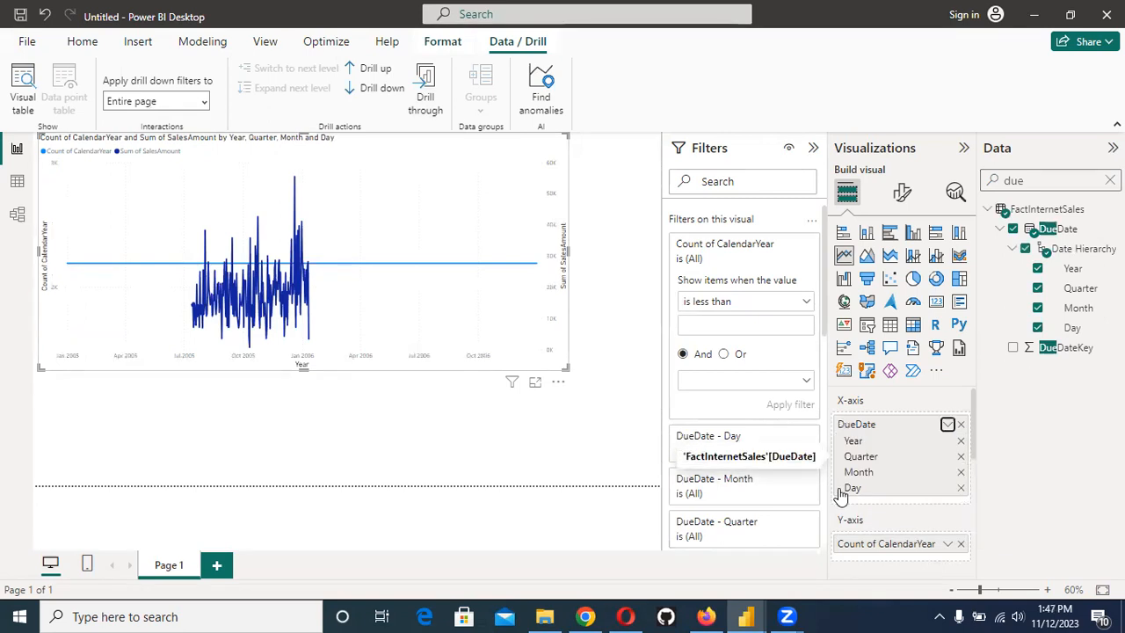
{"action": "scroll", "coordinate": [889, 486], "scroll_direction": "down", "scroll_amount": 1}
{"action": "scroll", "coordinate": [888, 484], "scroll_direction": "up", "scroll_amount": 1}
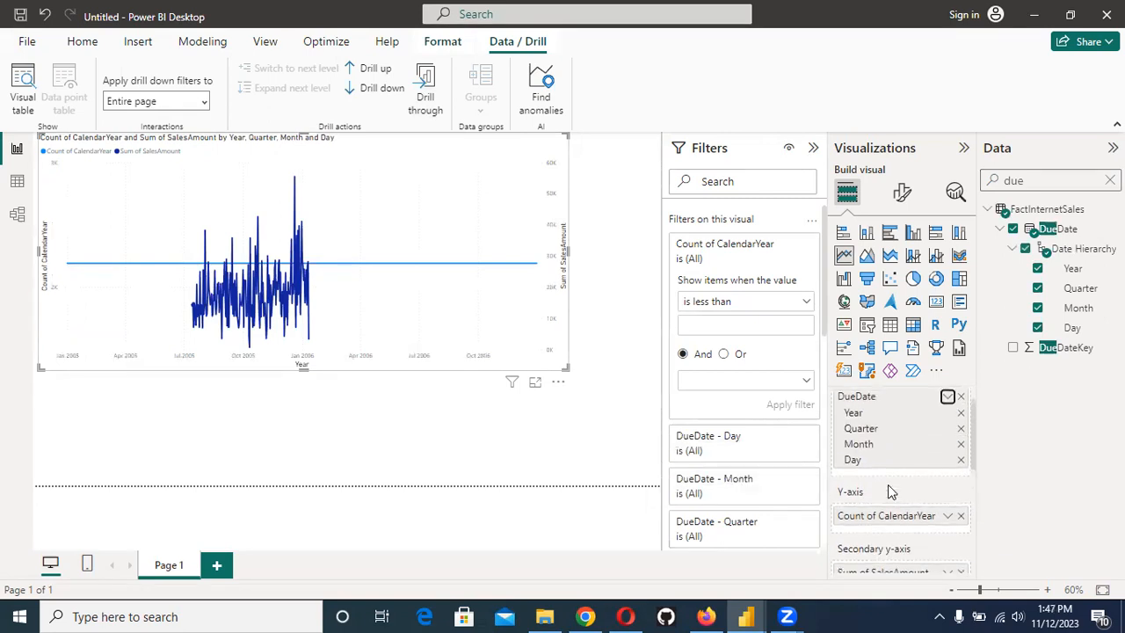
{"action": "scroll", "coordinate": [965, 460], "scroll_direction": "up", "scroll_amount": 1}
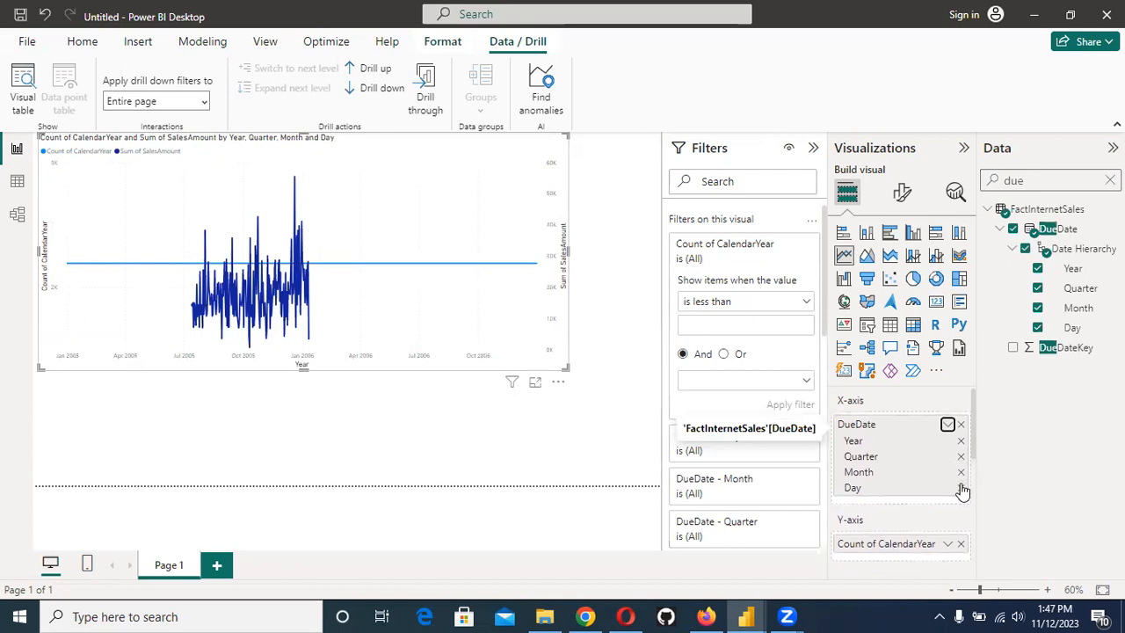
Step: Reduce the DueDate hierarchy on the chart's X-axis to Month only, removing Day, Quarter and Year
{"action": "left_click", "coordinate": [961, 488]}
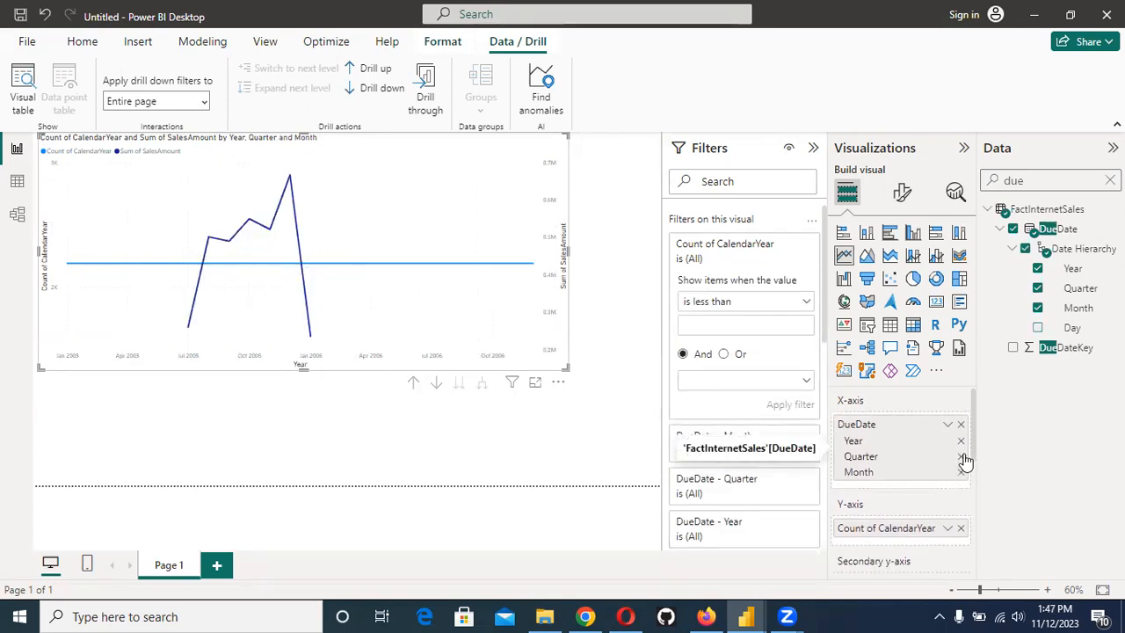
{"action": "left_click", "coordinate": [961, 456]}
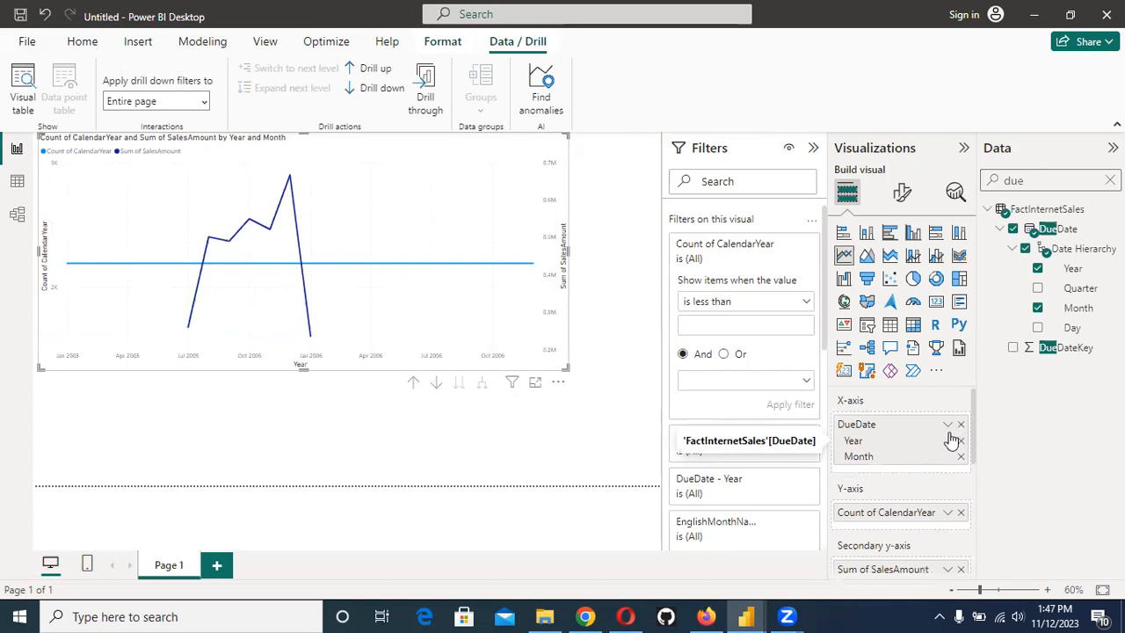
{"action": "left_click", "coordinate": [961, 456]}
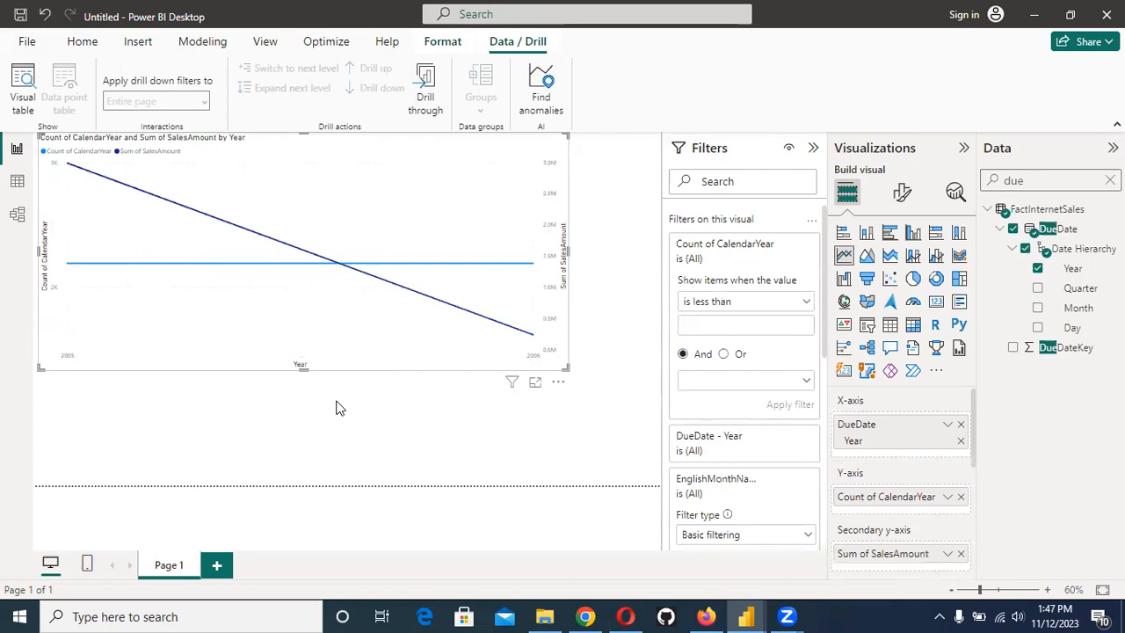
{"action": "left_click", "coordinate": [1037, 308]}
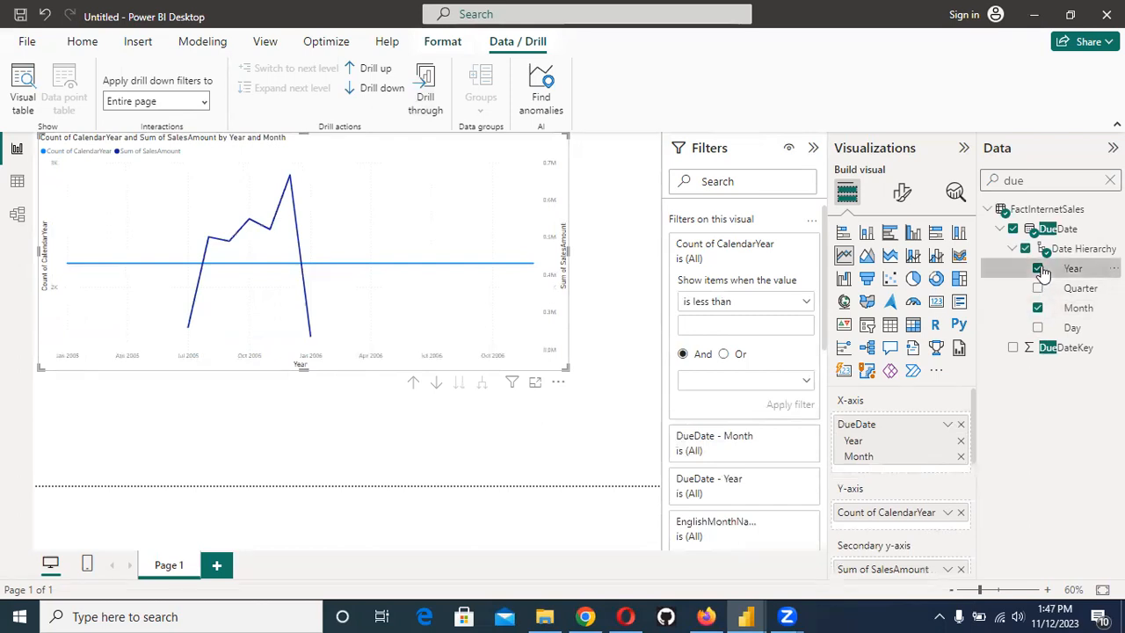
{"action": "left_click", "coordinate": [1038, 269]}
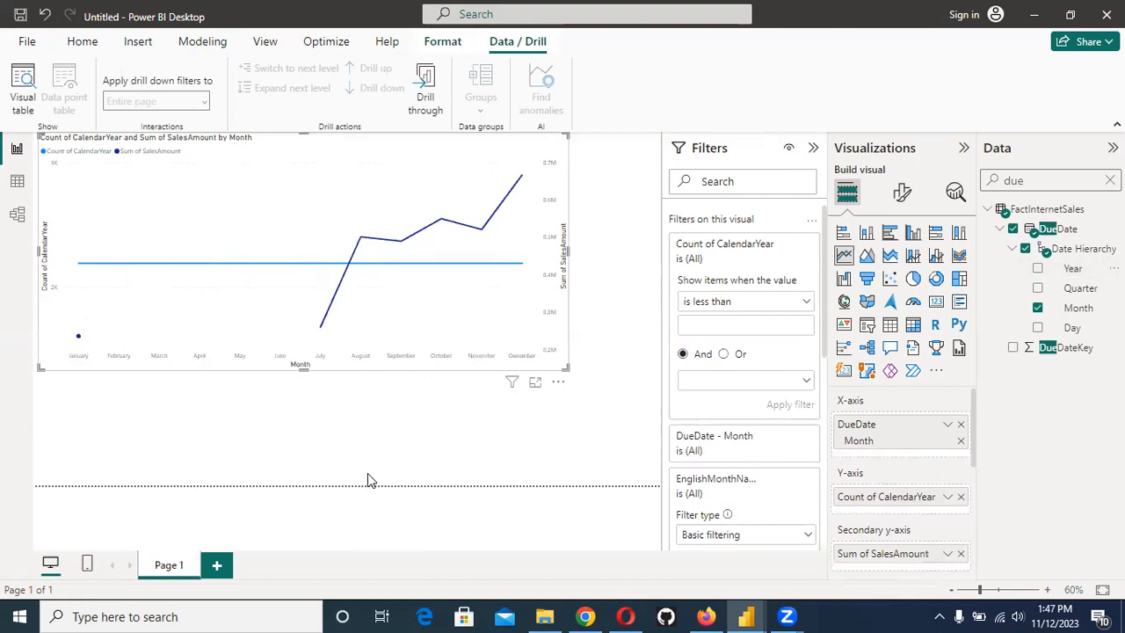
Step: Check the options on the line chart's data points and turn on drill through for the chart
{"action": "right_click", "coordinate": [346, 271]}
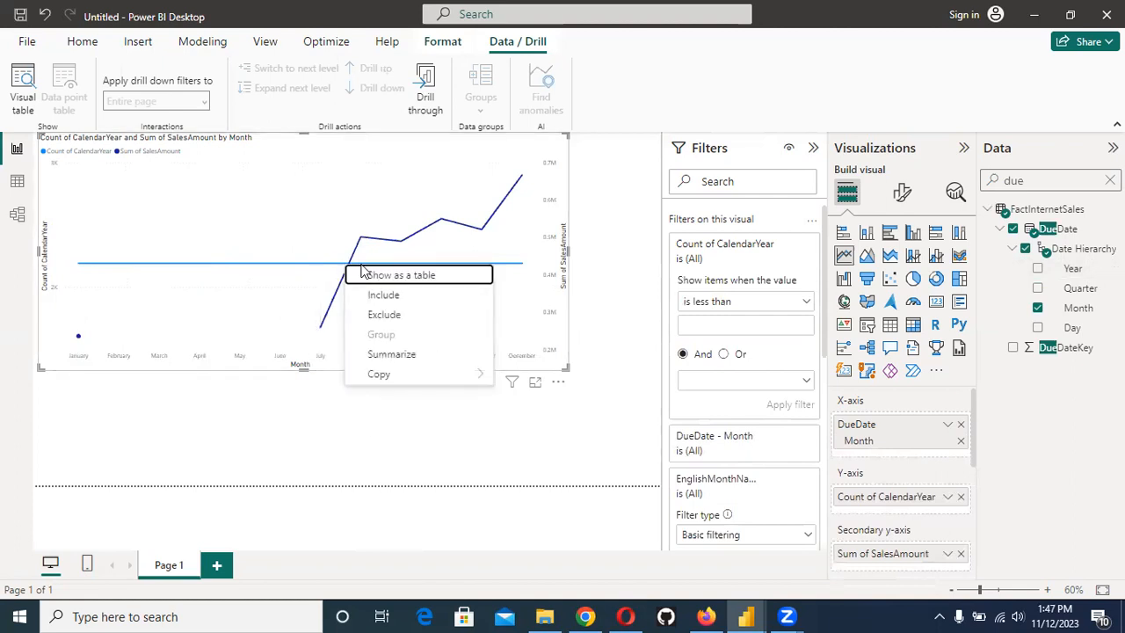
{"action": "left_click", "coordinate": [429, 96]}
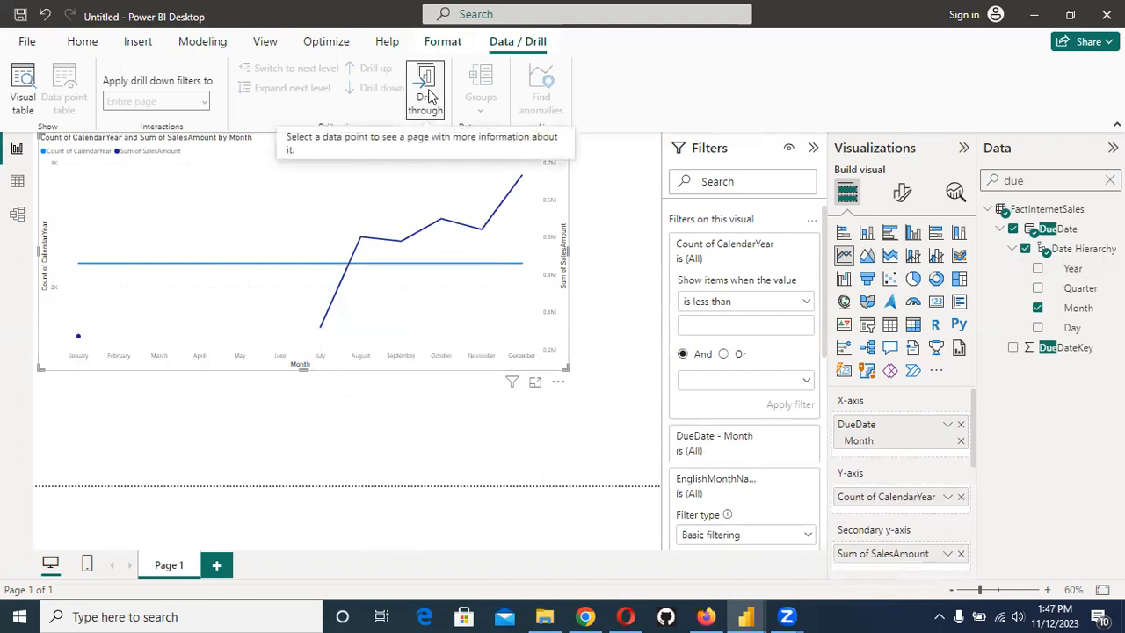
Step: Move Sum of SalesAmount from the secondary y-axis to the Y-axis and check the options on its August point
{"action": "left_click_drag", "start_coordinate": [858, 559], "coordinate": [855, 512]}
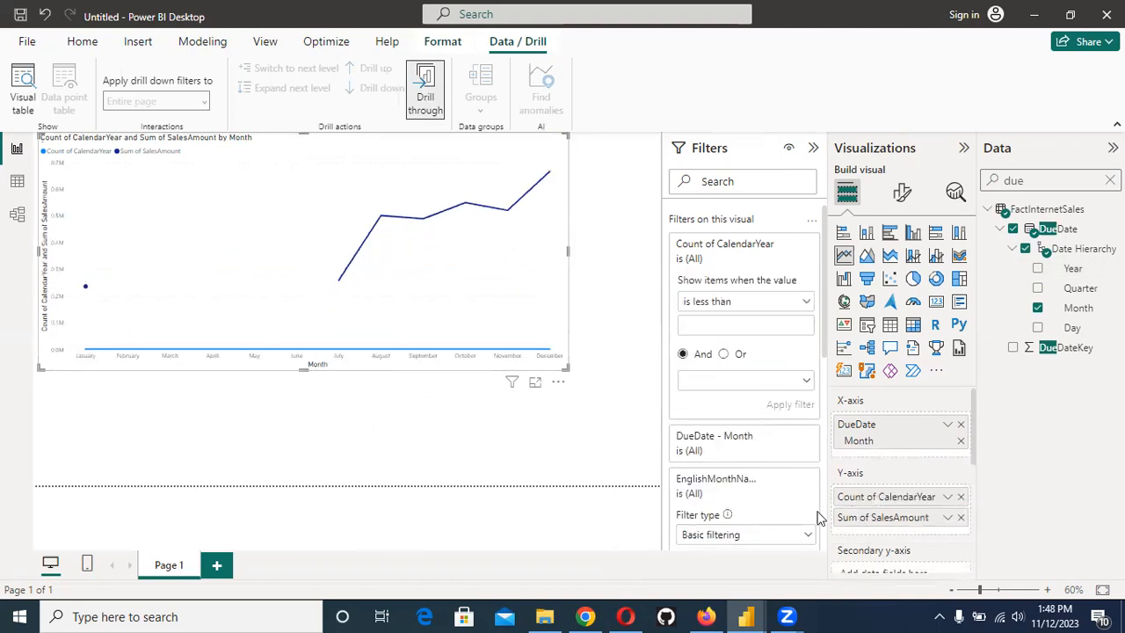
{"action": "right_click", "coordinate": [383, 220]}
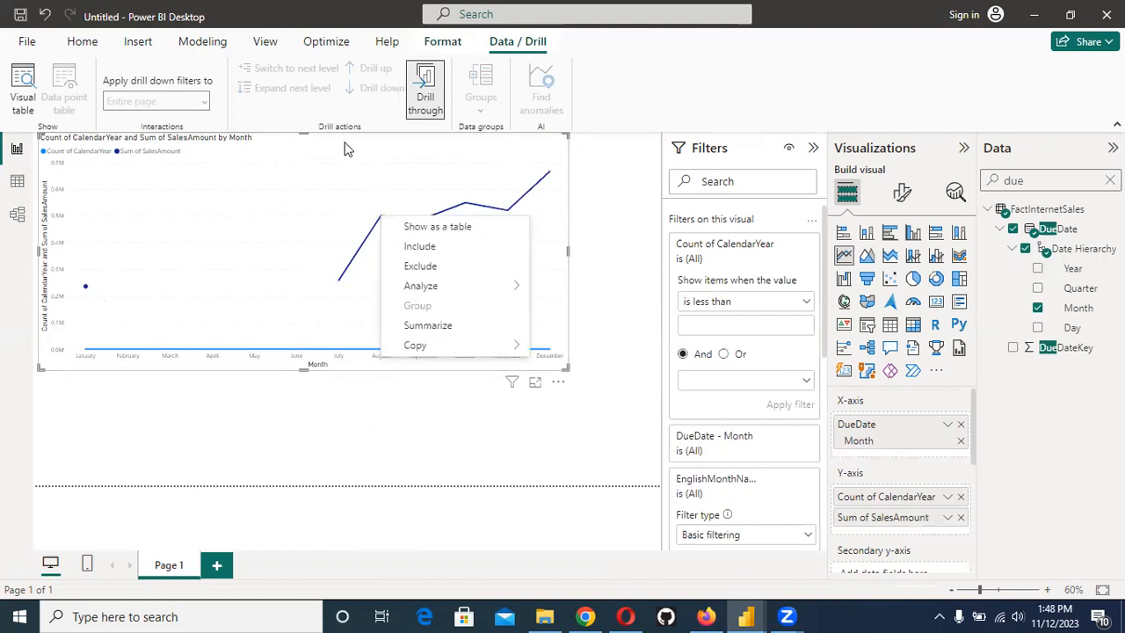
{"action": "left_click", "coordinate": [378, 429]}
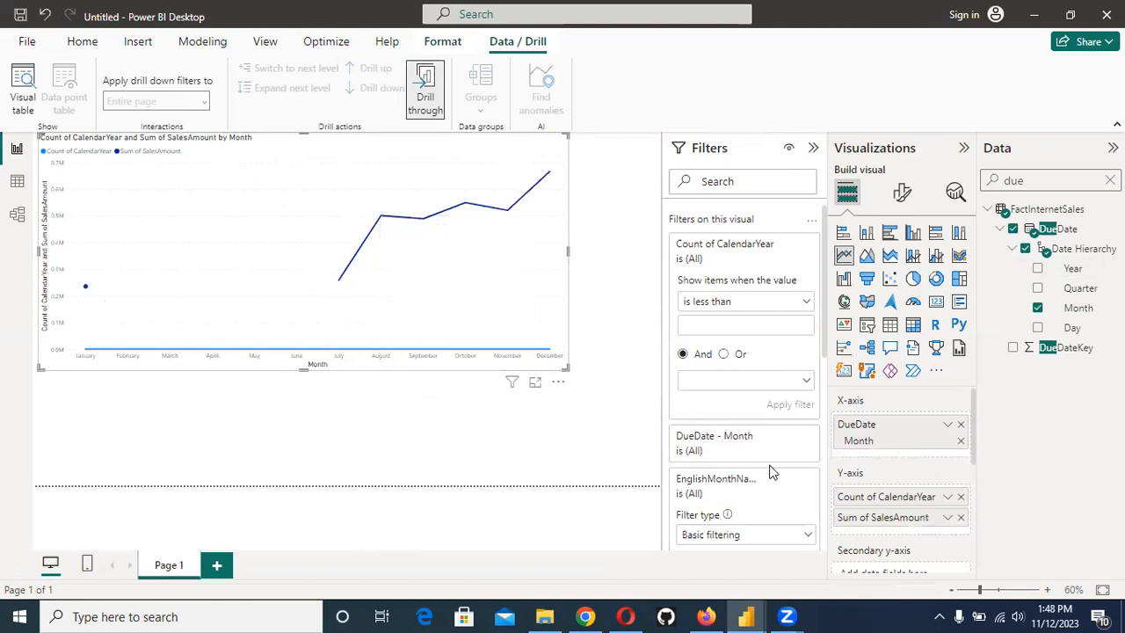
Step: Try to move the Month-level DueDate field from the X-axis to the Legend
{"action": "left_click", "coordinate": [948, 439]}
{"action": "mouse_move", "coordinate": [977, 454]}
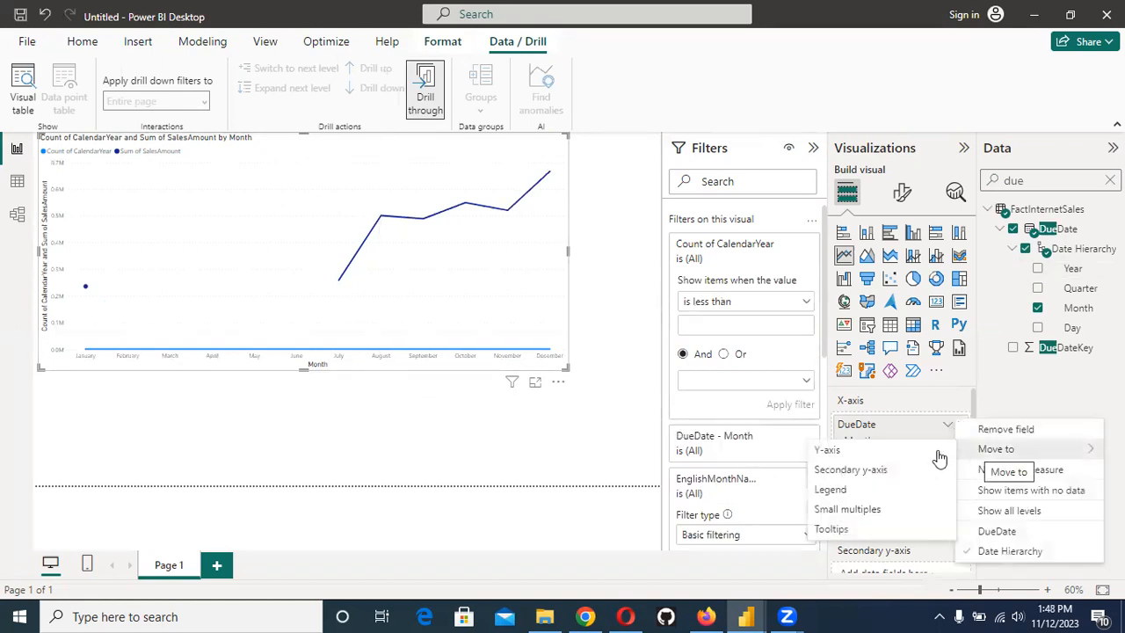
{"action": "left_click", "coordinate": [830, 490]}
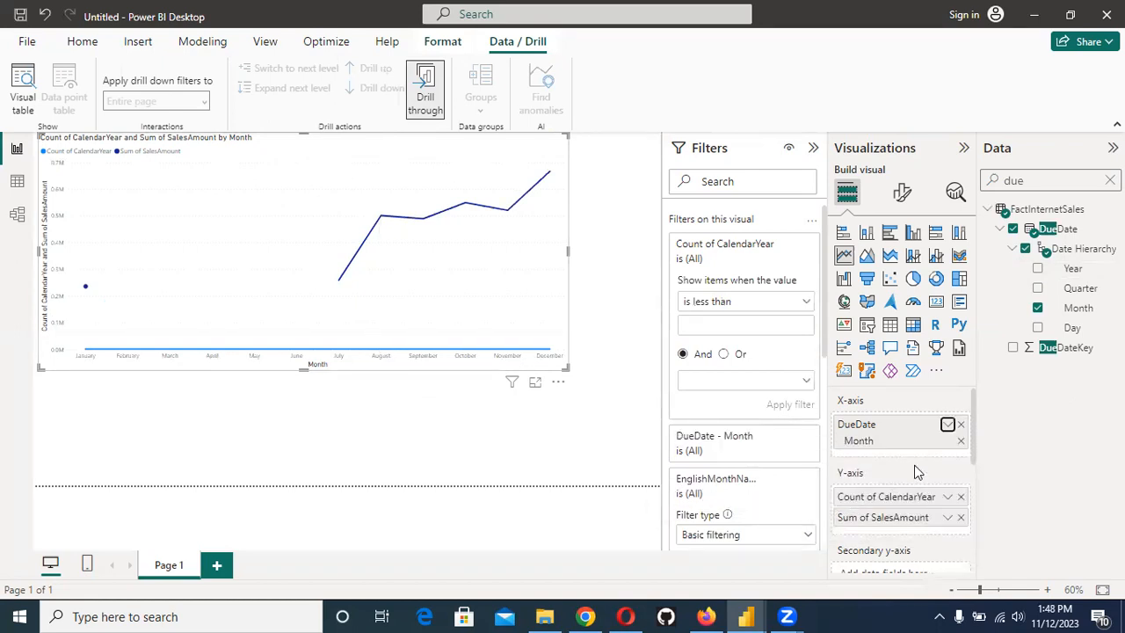
Step: Remove Count of CalendarYear from the line chart's Y-axis
{"action": "scroll", "coordinate": [916, 467], "scroll_direction": "down", "scroll_amount": 1}
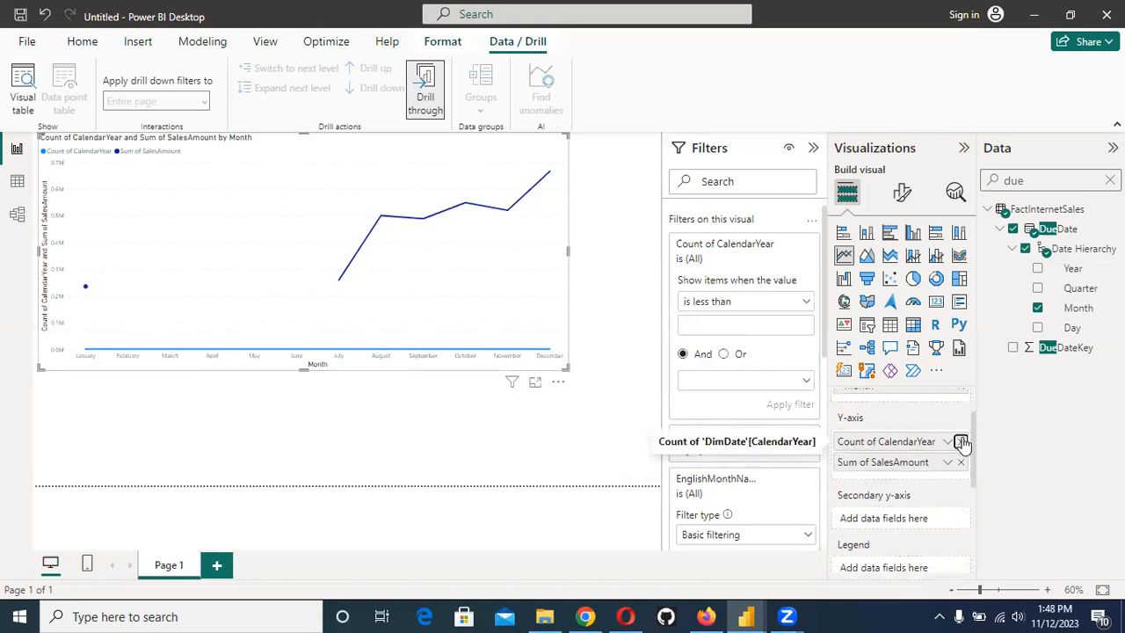
{"action": "left_click", "coordinate": [960, 441]}
{"action": "scroll", "coordinate": [937, 520], "scroll_direction": "up", "scroll_amount": 1}
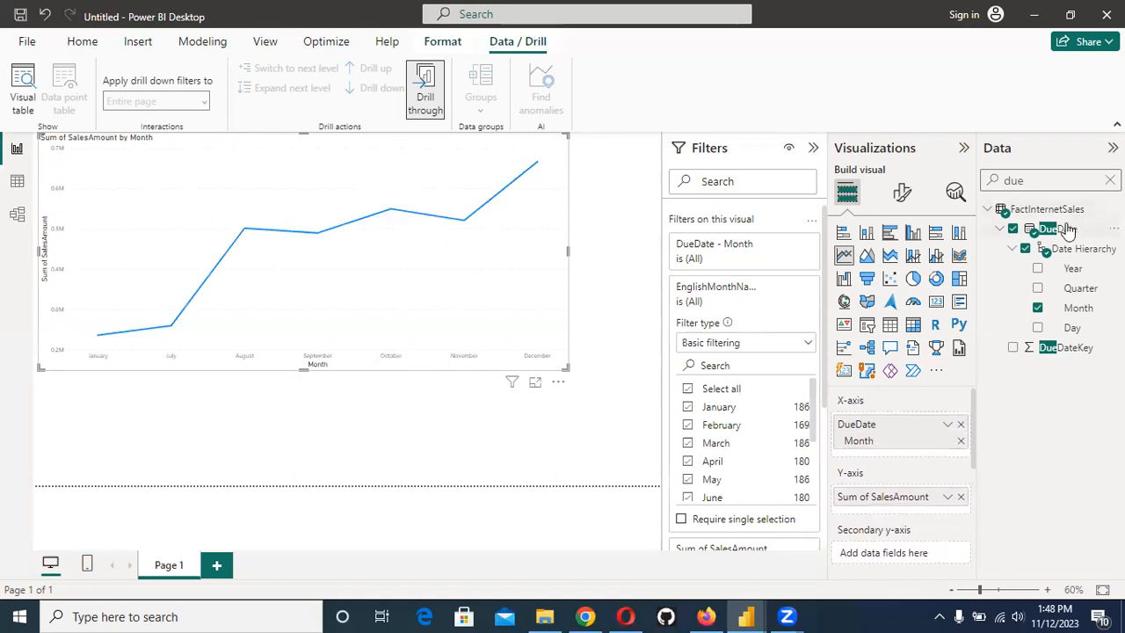
Step: Add DueDate to the line chart's Legend and switch it to Date Hierarchy so it splits by Year
{"action": "left_click_drag", "start_coordinate": [1068, 230], "coordinate": [909, 557]}
{"action": "scroll", "coordinate": [931, 522], "scroll_direction": "down", "scroll_amount": 1}
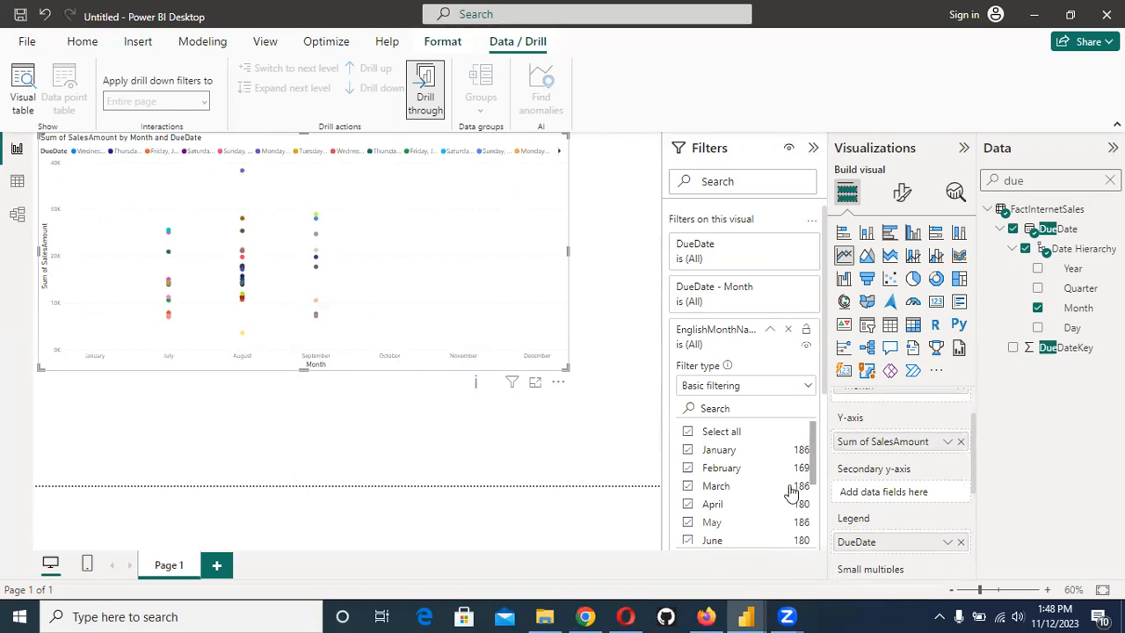
{"action": "left_click", "coordinate": [947, 541]}
{"action": "left_click", "coordinate": [976, 519]}
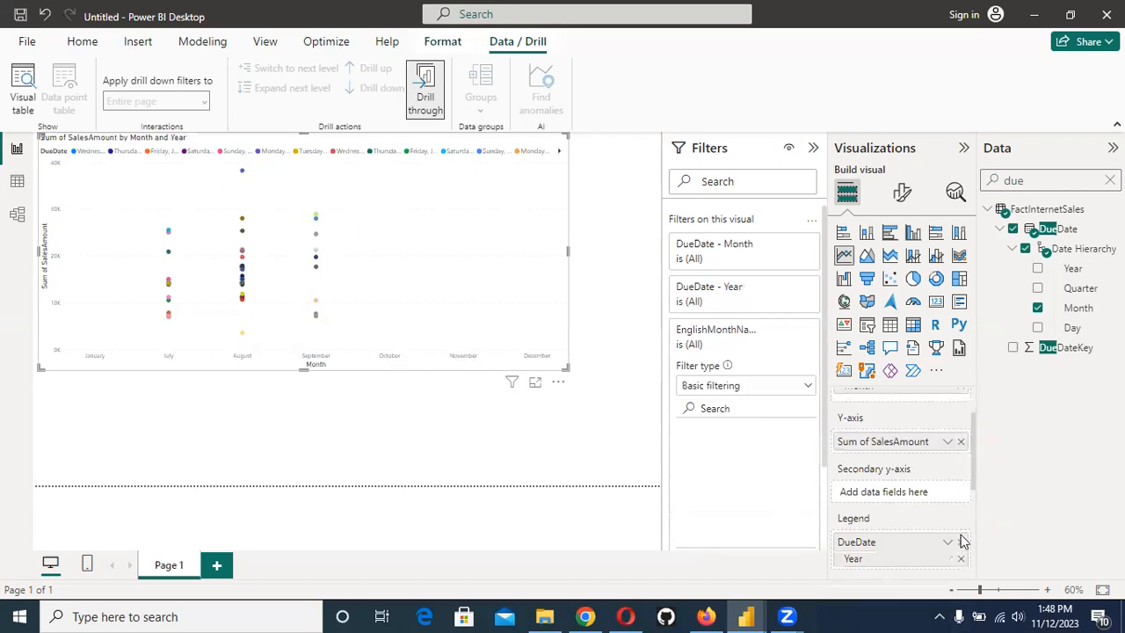
{"action": "scroll", "coordinate": [914, 492], "scroll_direction": "up", "scroll_amount": 3}
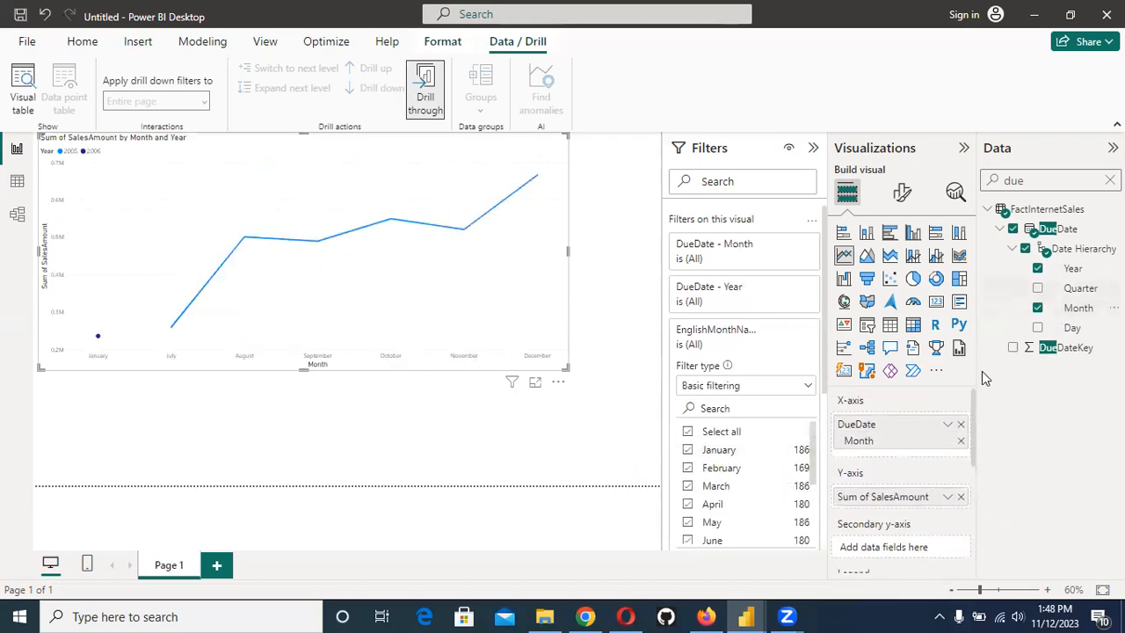
Step: Replace the X-axis field with a fresh DueDate hierarchy and remove its Day and Quarter levels, keeping Year and Month
{"action": "left_click", "coordinate": [960, 423]}
{"action": "left_click_drag", "start_coordinate": [1058, 228], "coordinate": [902, 424]}
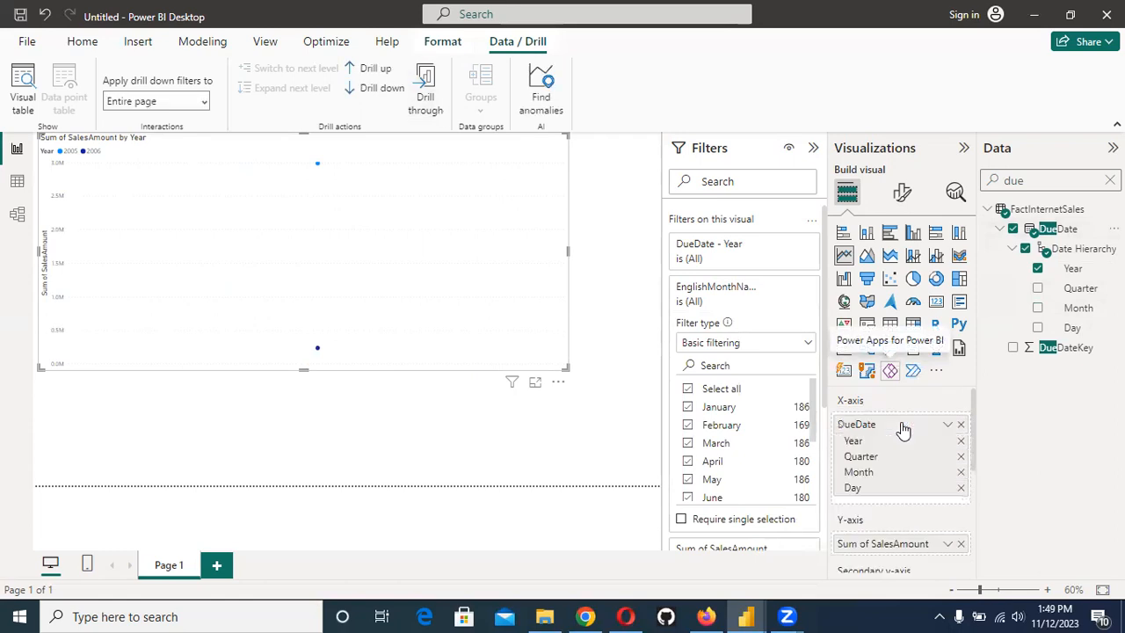
{"action": "left_click", "coordinate": [961, 487]}
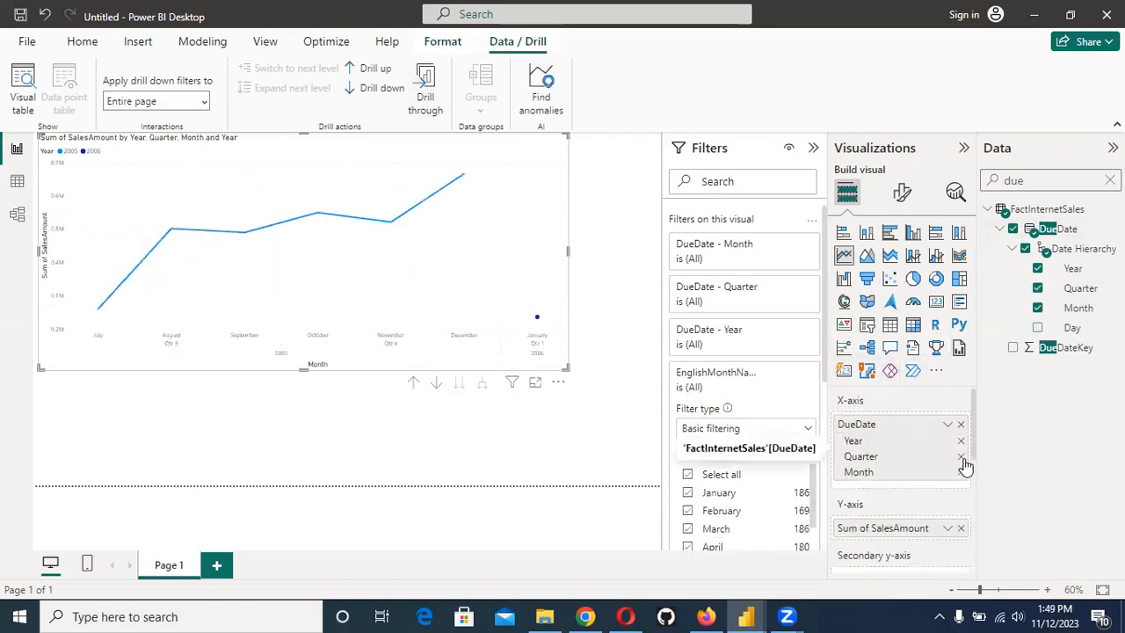
{"action": "left_click", "coordinate": [961, 457]}
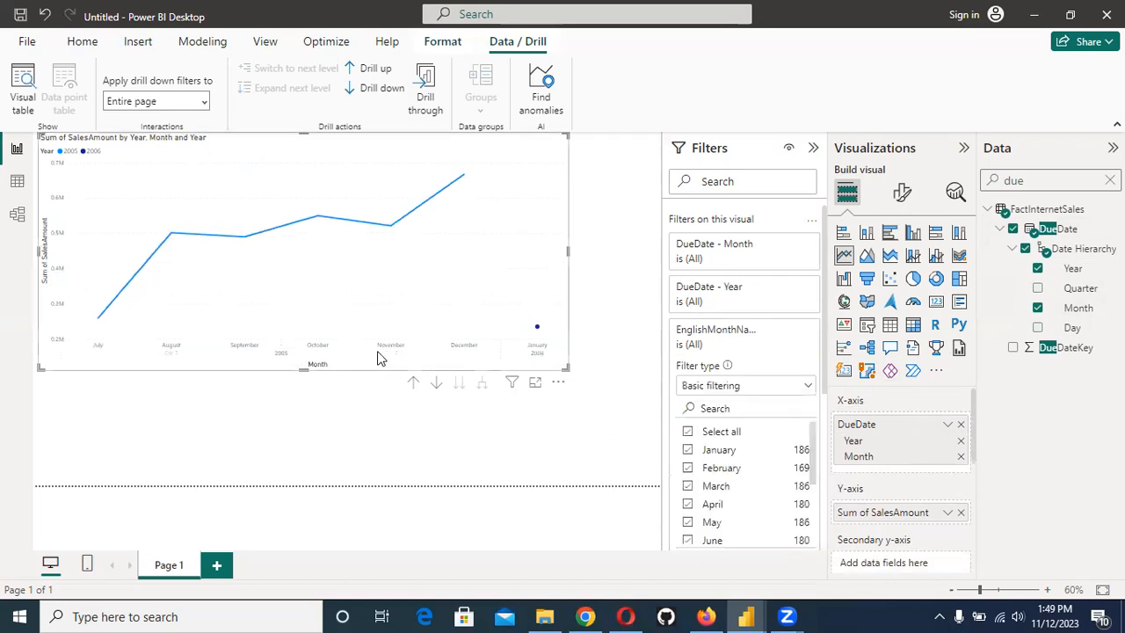
Step: Drill the chart up to the Year level from the January 2006 point and clear all months in the EnglishMonthName filter
{"action": "right_click", "coordinate": [537, 326]}
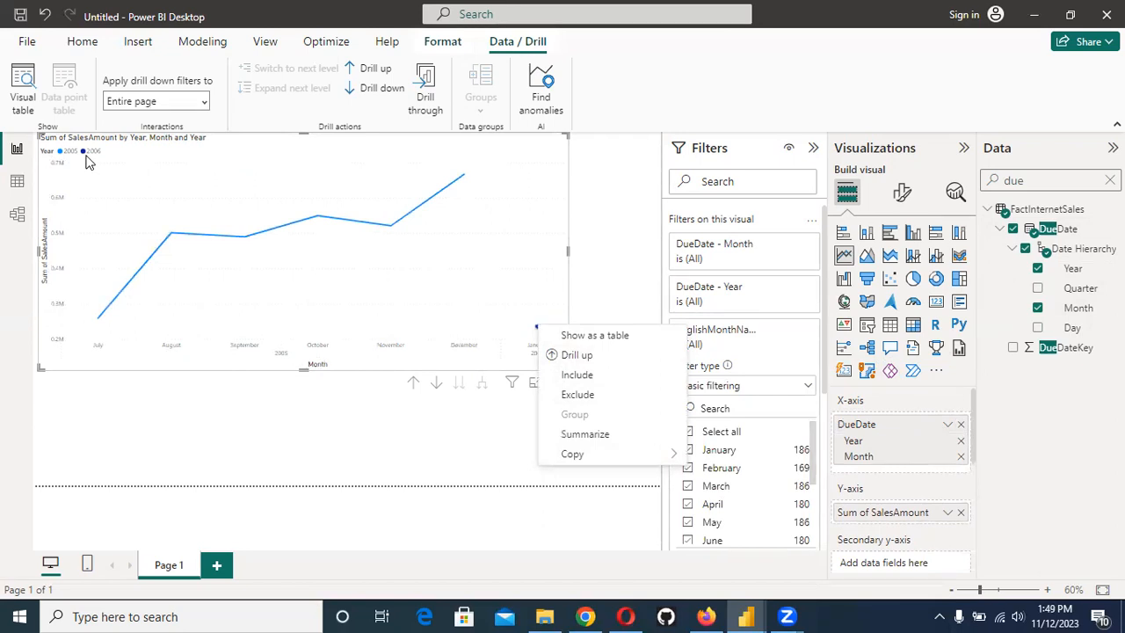
{"action": "left_click", "coordinate": [574, 356]}
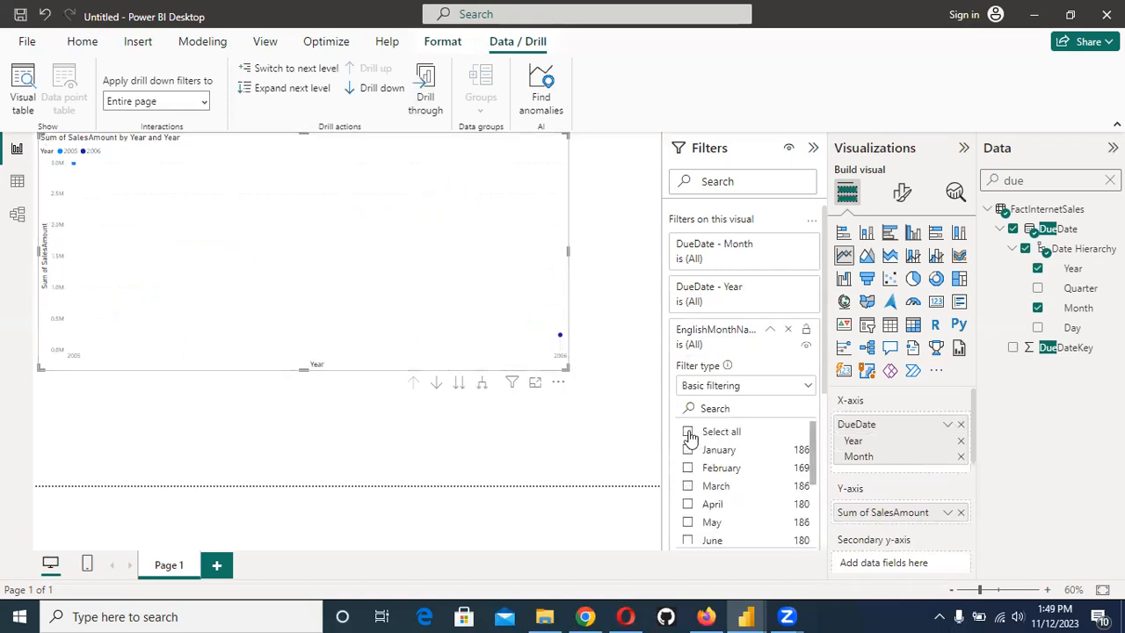
{"action": "scroll", "coordinate": [741, 422], "scroll_direction": "down", "scroll_amount": 2}
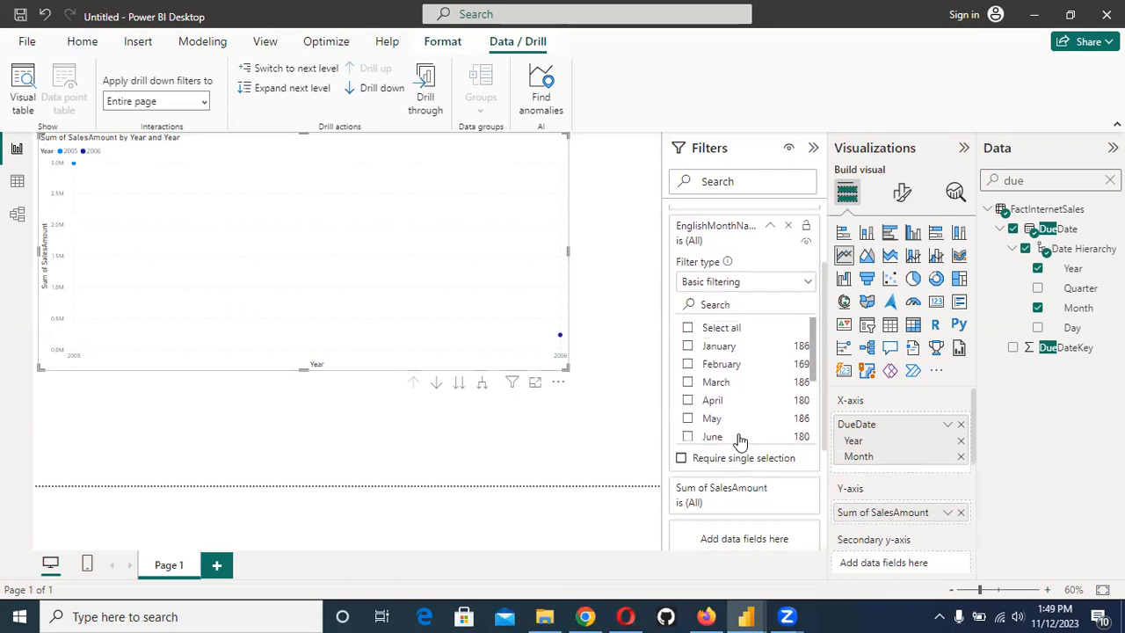
{"action": "scroll", "coordinate": [695, 360], "scroll_direction": "up", "scroll_amount": 2}
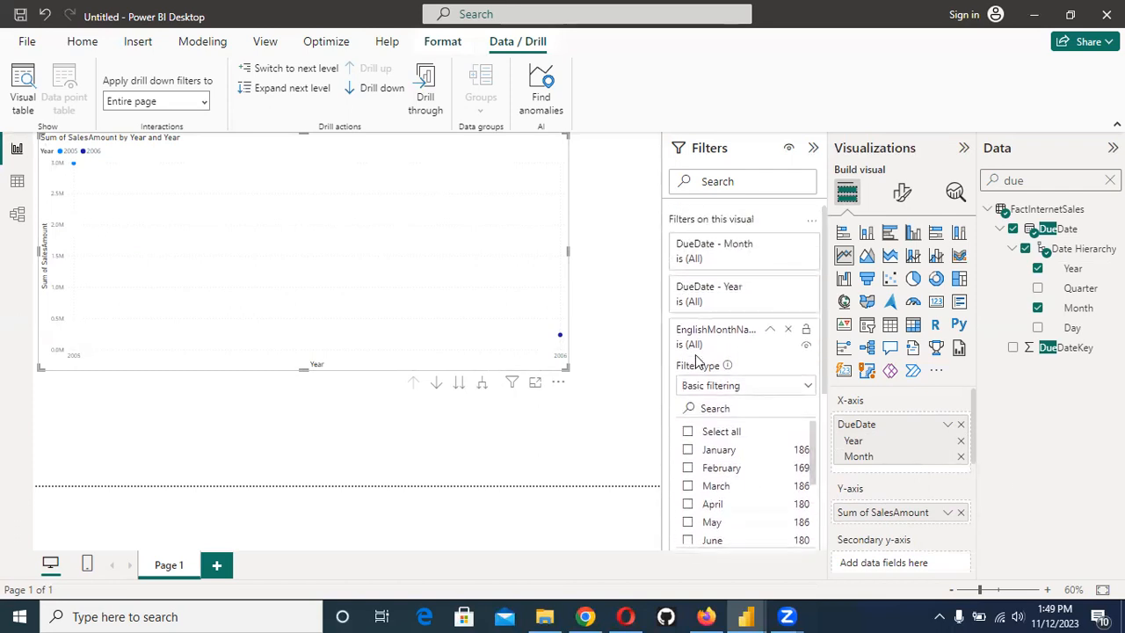
Step: Filter the line chart's DueDate Year to 2005 and 2006 with basic filtering, and show the next level from the 2006 point
{"action": "left_click", "coordinate": [721, 303]}
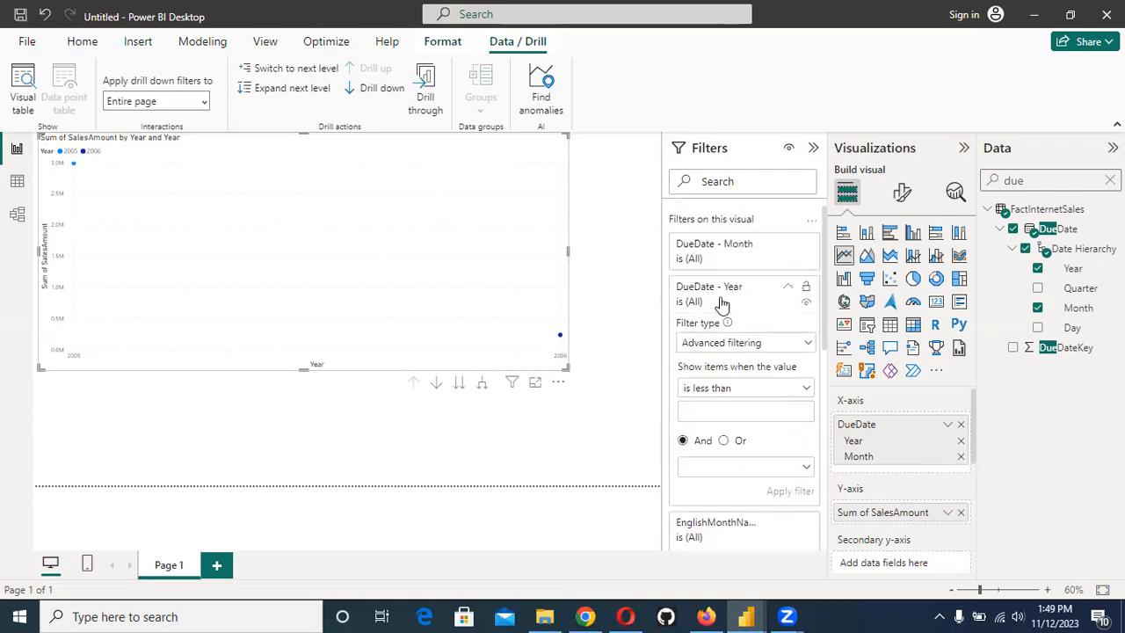
{"action": "left_click", "coordinate": [756, 347]}
{"action": "left_click", "coordinate": [731, 388]}
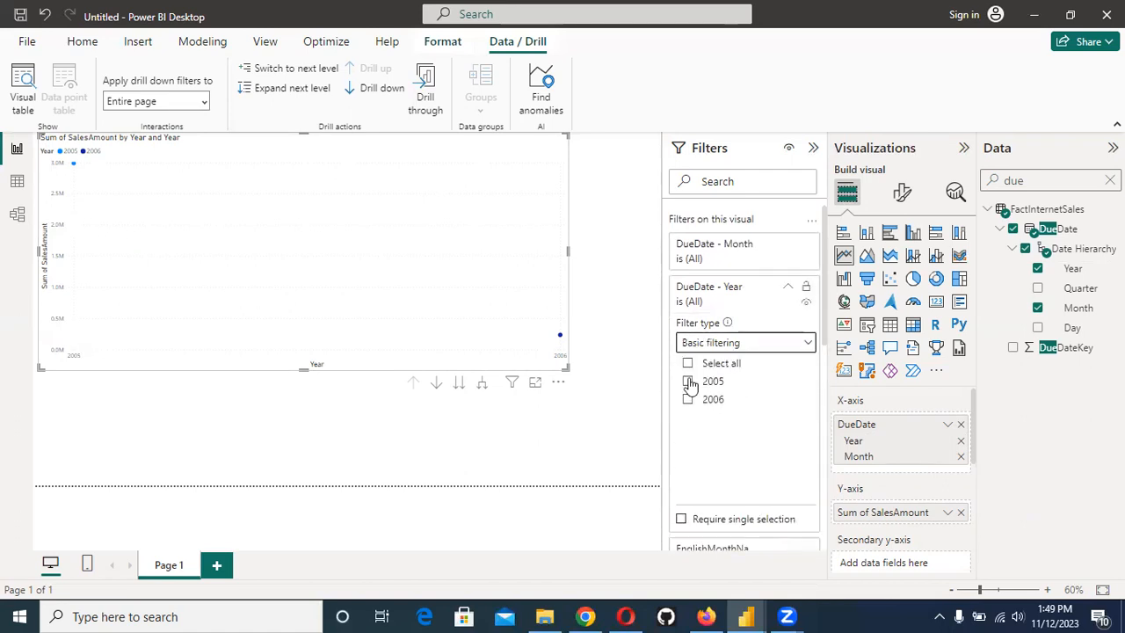
{"action": "left_click", "coordinate": [688, 383]}
{"action": "left_click", "coordinate": [689, 399]}
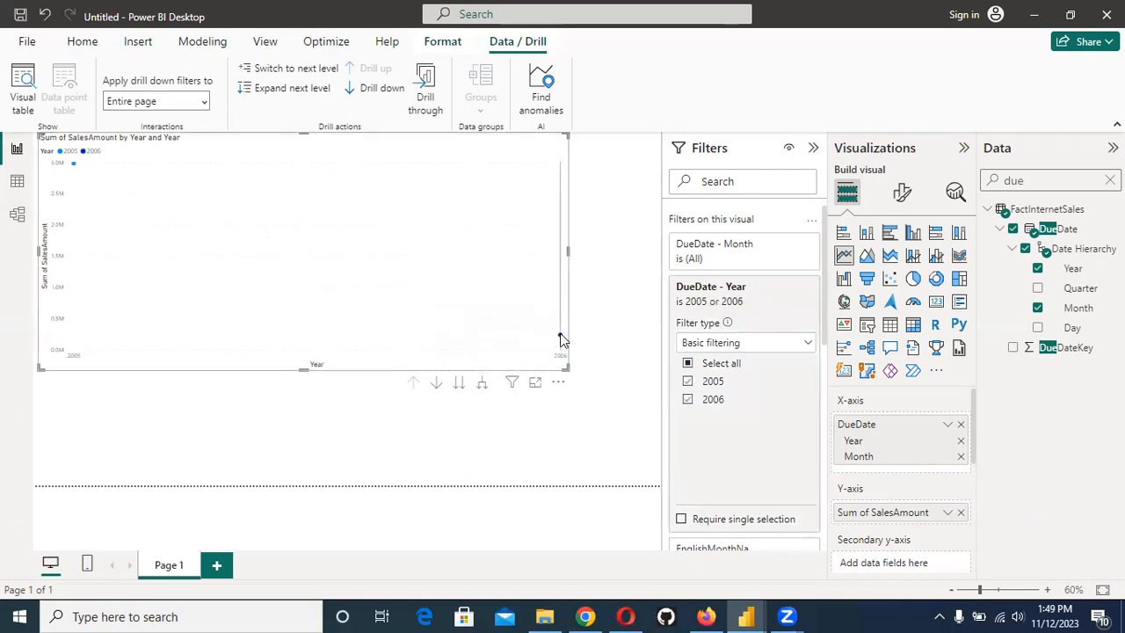
{"action": "mouse_move", "coordinate": [563, 339]}
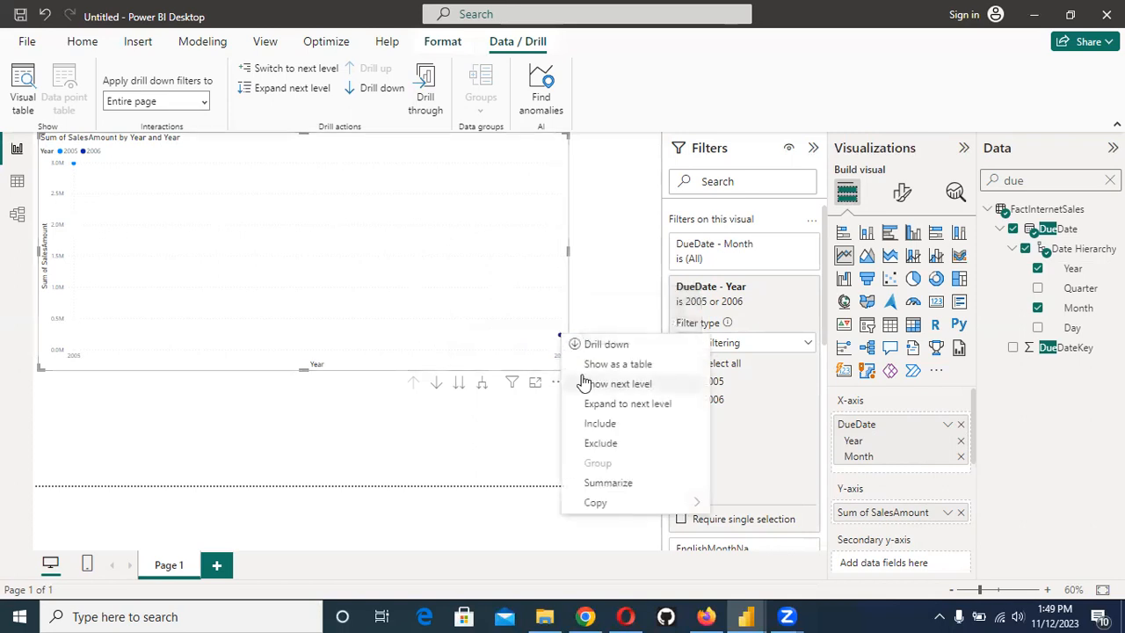
{"action": "left_click", "coordinate": [586, 391]}
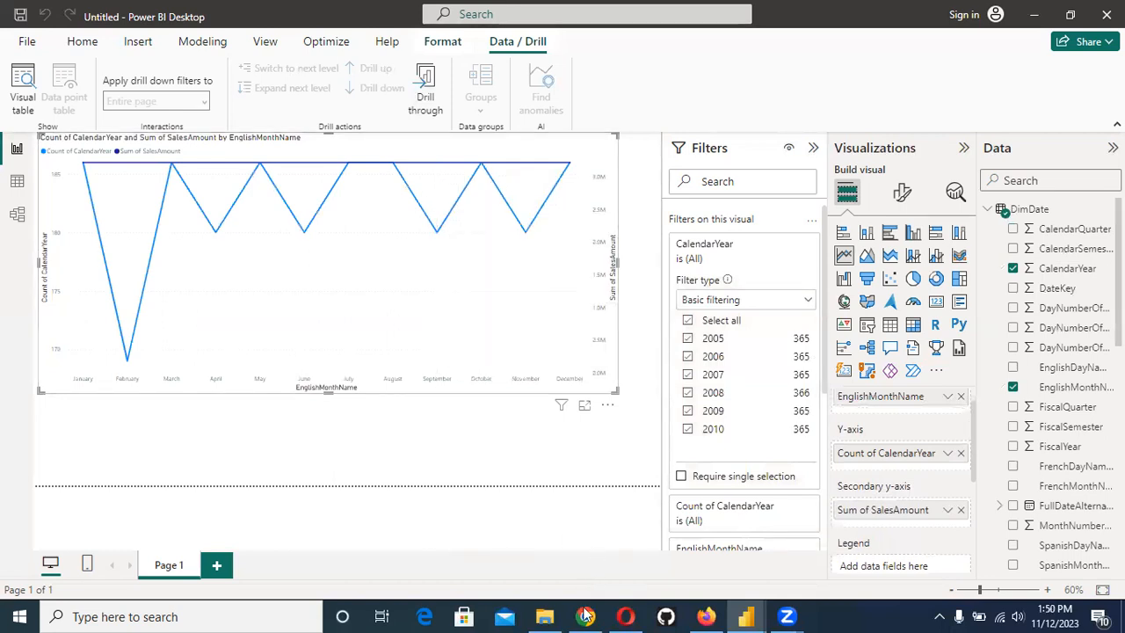
Step: Switch to the YouTube tab in Chrome and clear the existing search query
{"action": "key", "text": "alt+Tab"}
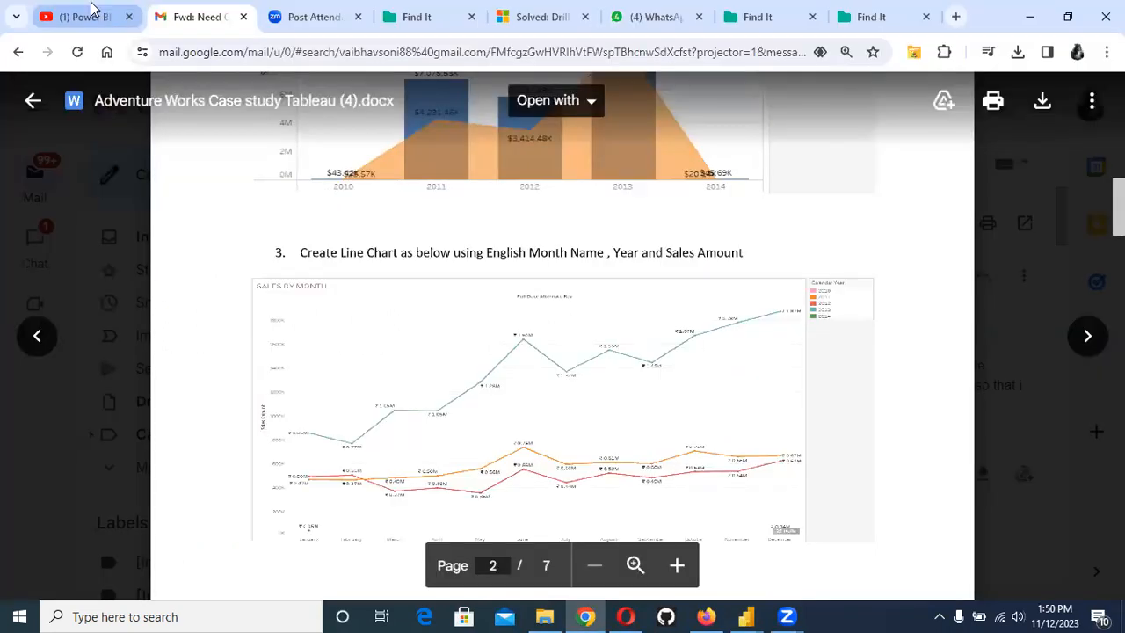
{"action": "left_click", "coordinate": [83, 16]}
{"action": "left_click", "coordinate": [436, 94]}
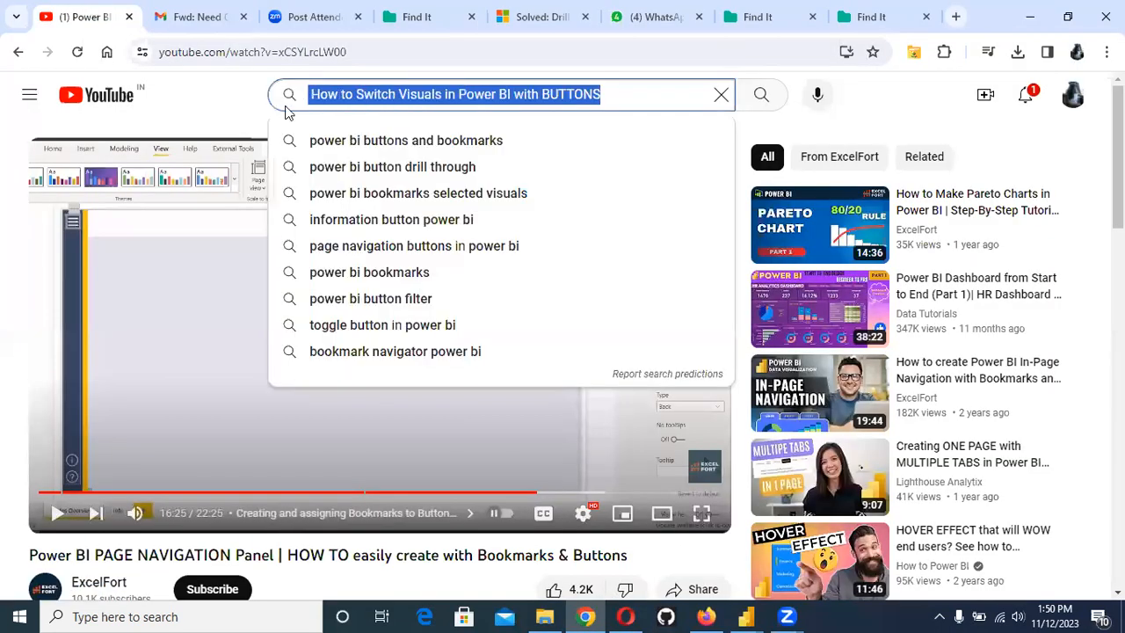
{"action": "key", "text": "BackSpace"}
{"action": "type", "text": "s"}
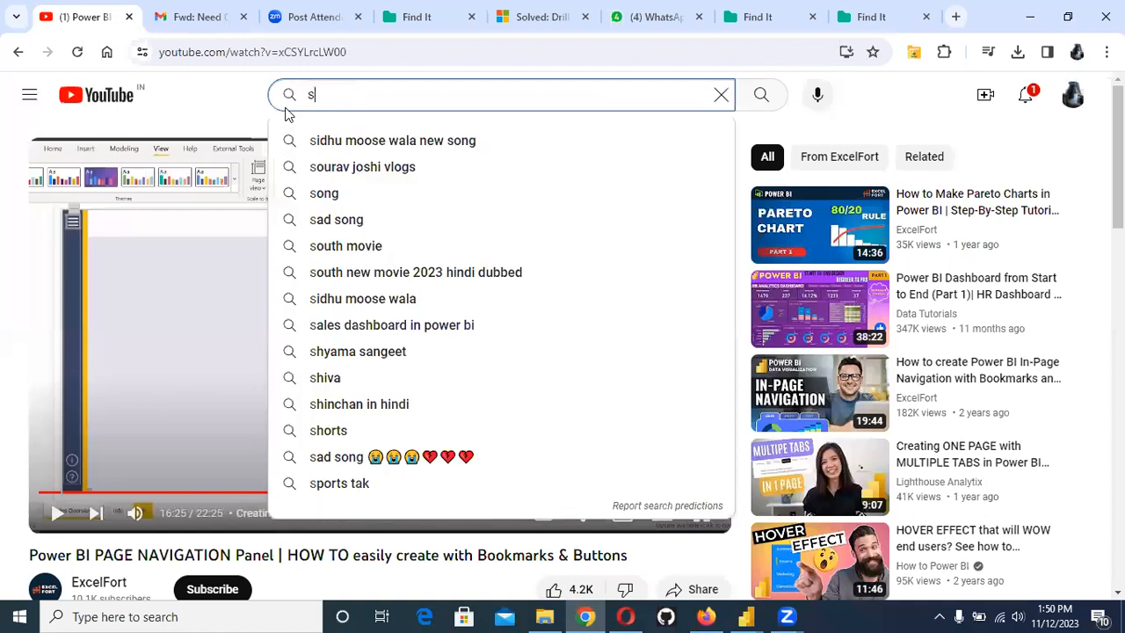
{"action": "type", "text": "how m"}
{"action": "key", "text": "BackSpace"}
{"action": "key", "text": "BackSpace"}
{"action": "key", "text": "BackSpace"}
{"action": "key", "text": "BackSpace"}
{"action": "key", "text": "BackSpace"}
{"action": "key", "text": "BackSpace"}
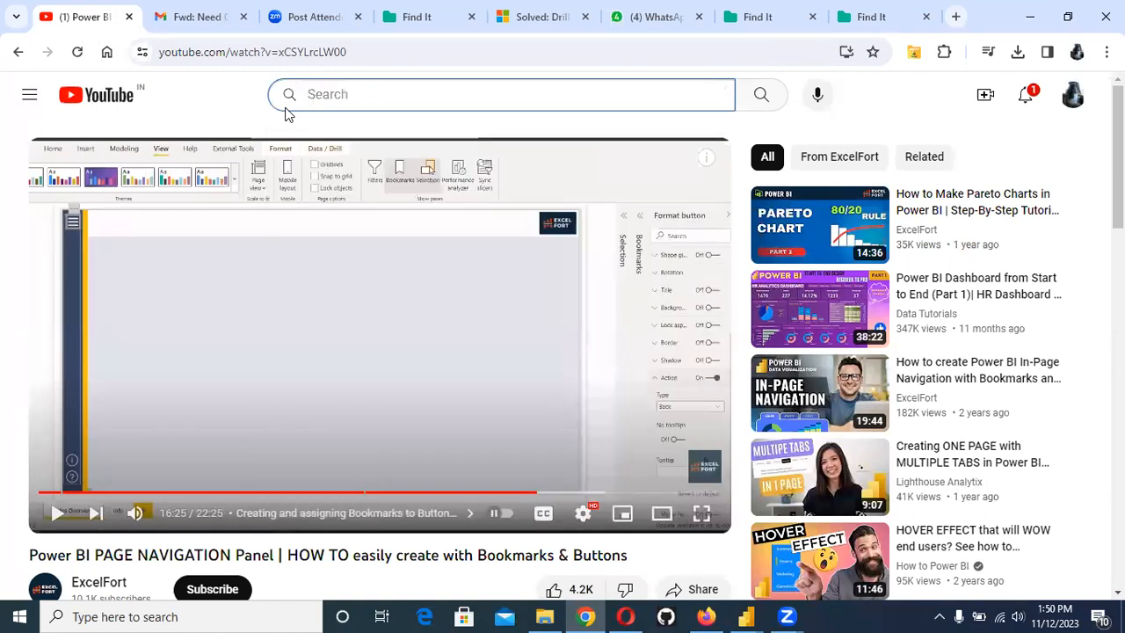
{"action": "type", "text": "li"}
{"action": "key", "text": "BackSpace"}
{"action": "key", "text": "BackSpace"}
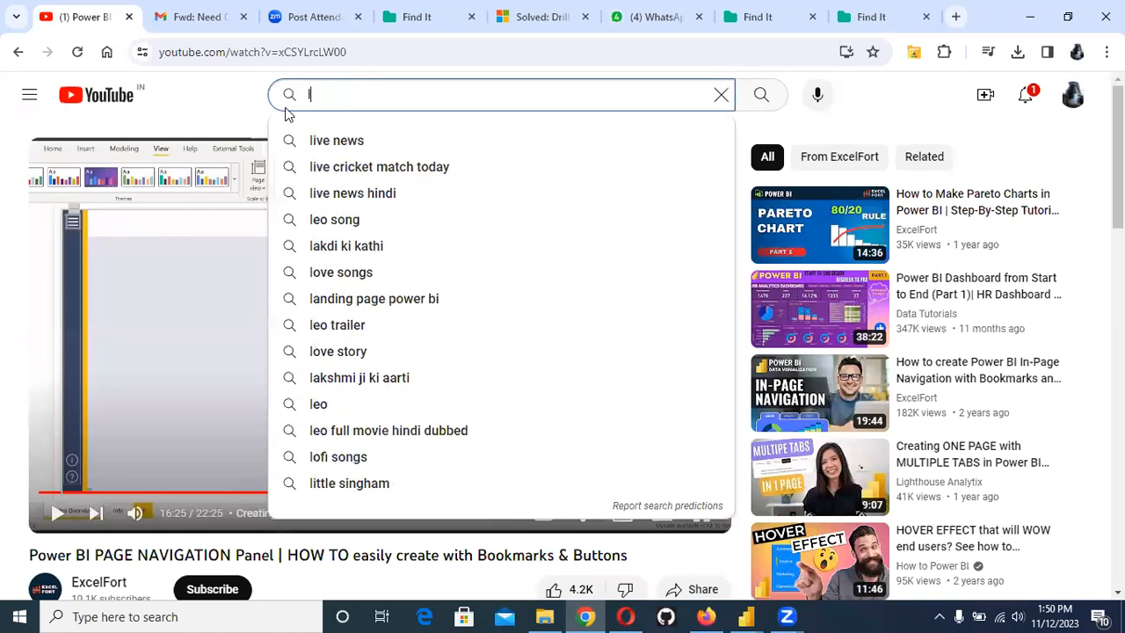
{"action": "type", "text": "li"}
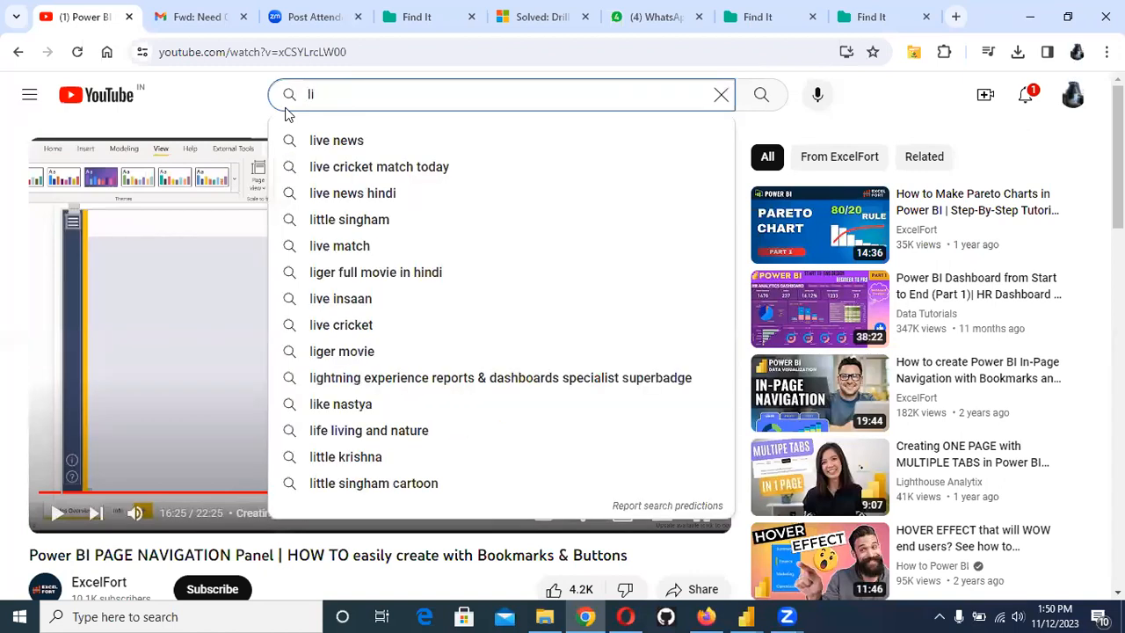
{"action": "key", "text": "BackSpace"}
{"action": "key", "text": "BackSpace"}
{"action": "type", "text": "add"}
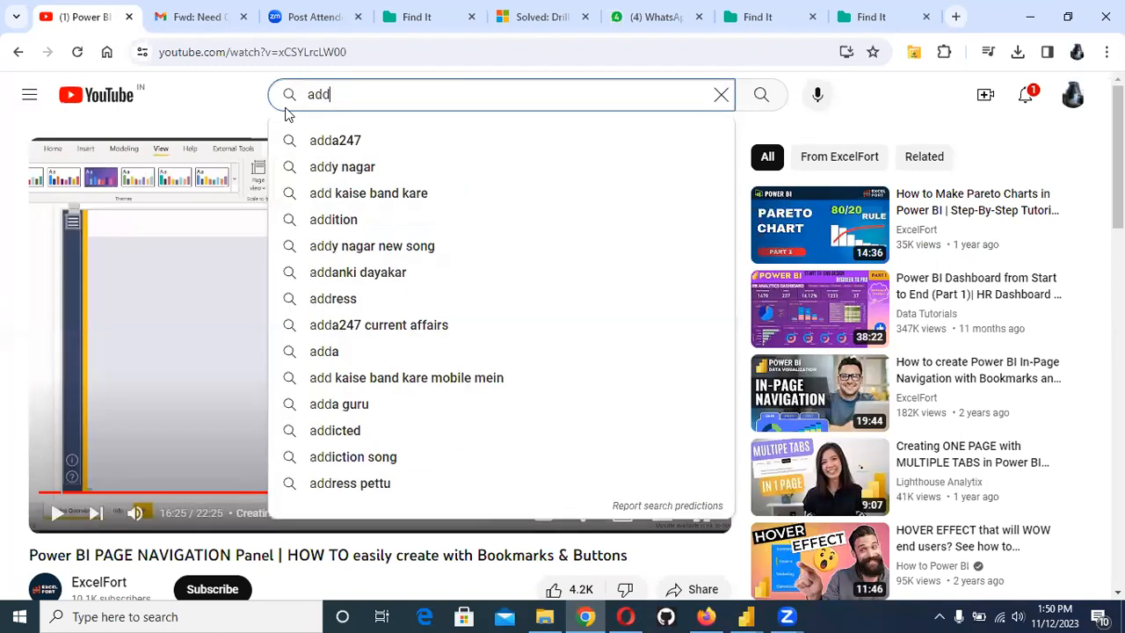
{"action": "key", "text": "BackSpace"}
{"action": "key", "text": "BackSpace"}
{"action": "key", "text": "BackSpace"}
Step: Search YouTube for "how to add line charts"
{"action": "type", "text": "h"}
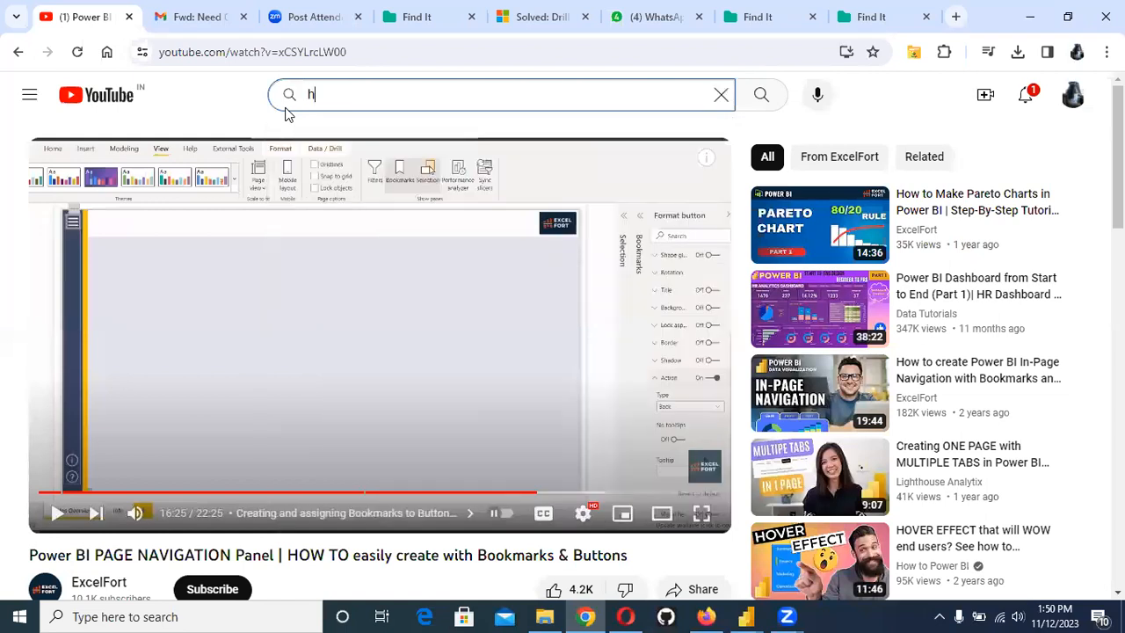
{"action": "type", "text": "ow to a"}
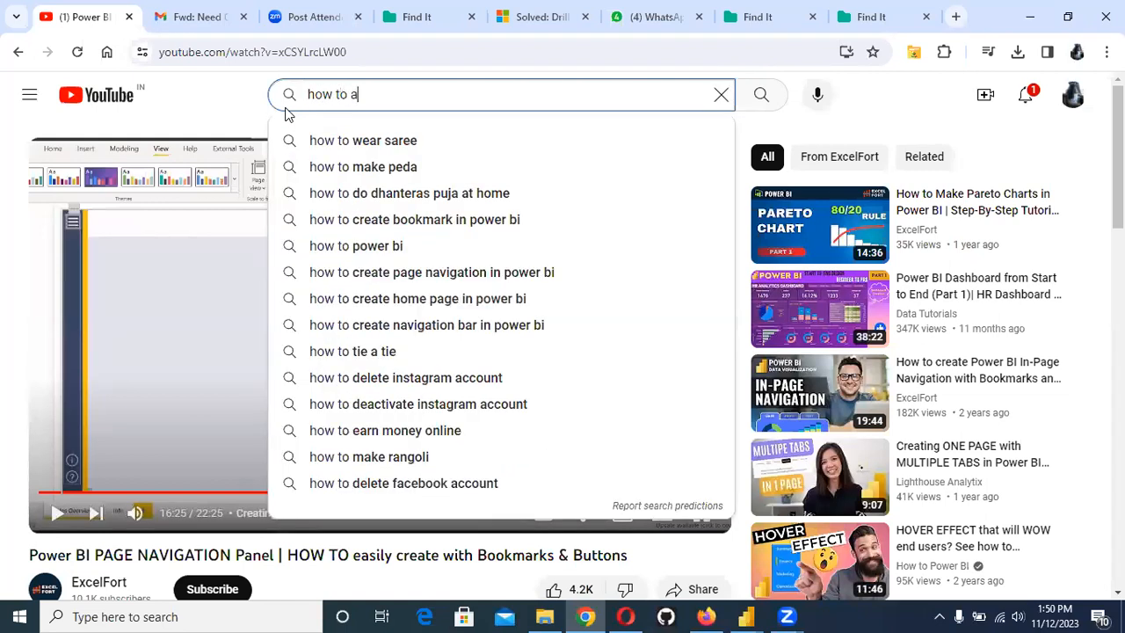
{"action": "type", "text": "dd line charts"}
{"action": "key", "text": "Return"}
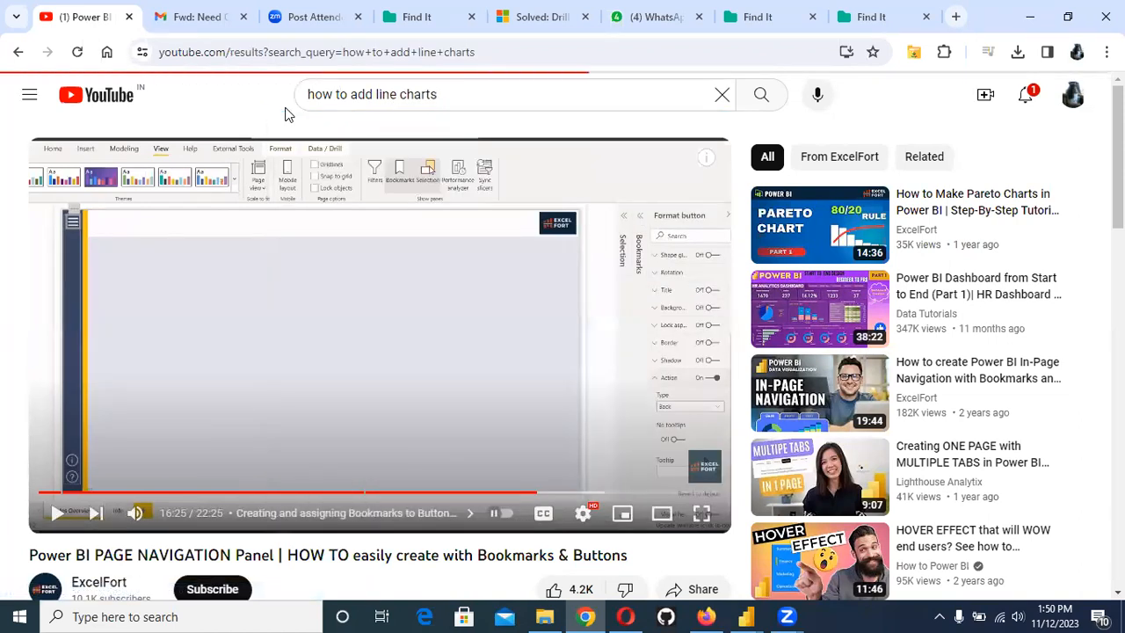
Step: Look through the results for a line chart tutorial and change the query text to "how to add 2 line charts"
{"action": "scroll", "coordinate": [431, 284], "scroll_direction": "down", "scroll_amount": 2}
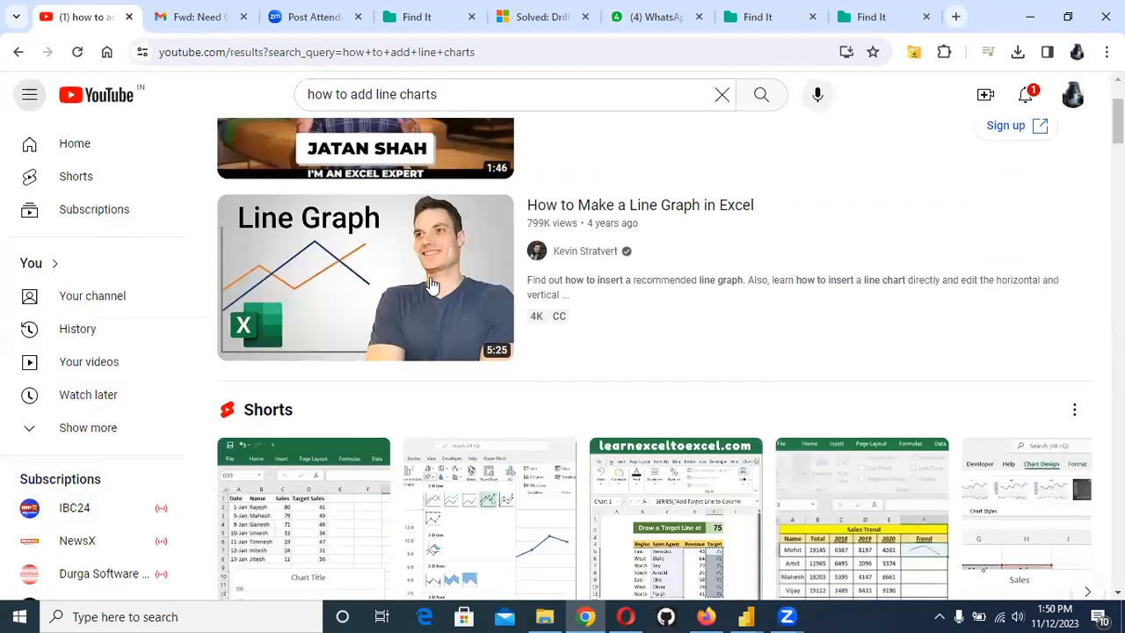
{"action": "scroll", "coordinate": [431, 282], "scroll_direction": "down", "scroll_amount": 2}
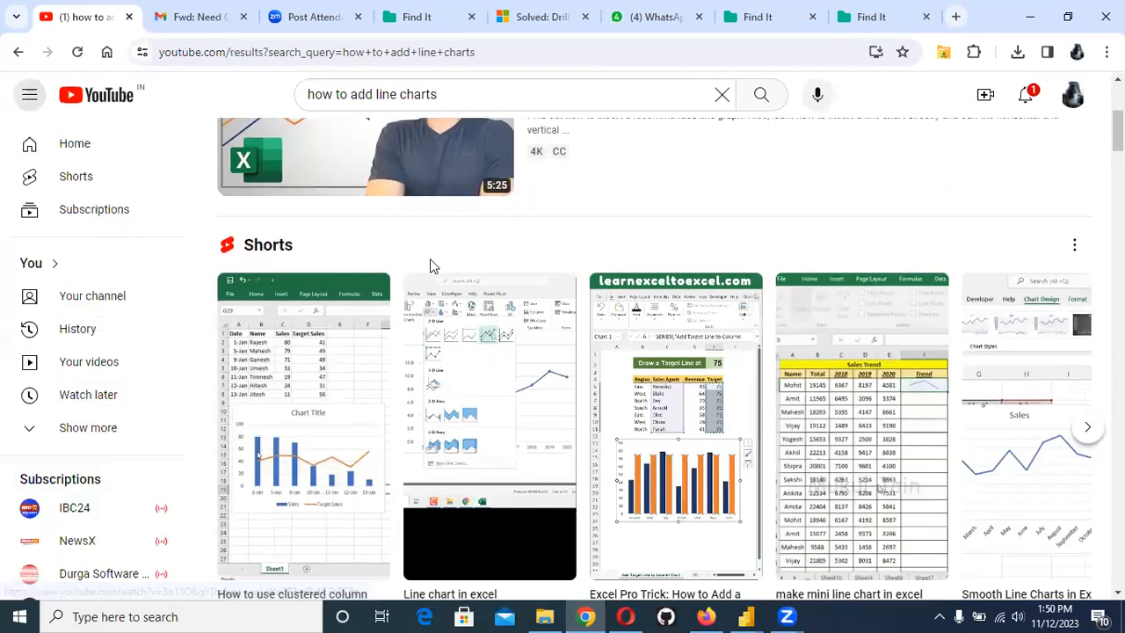
{"action": "scroll", "coordinate": [431, 265], "scroll_direction": "down", "scroll_amount": 5}
{"action": "scroll", "coordinate": [433, 294], "scroll_direction": "up", "scroll_amount": 2}
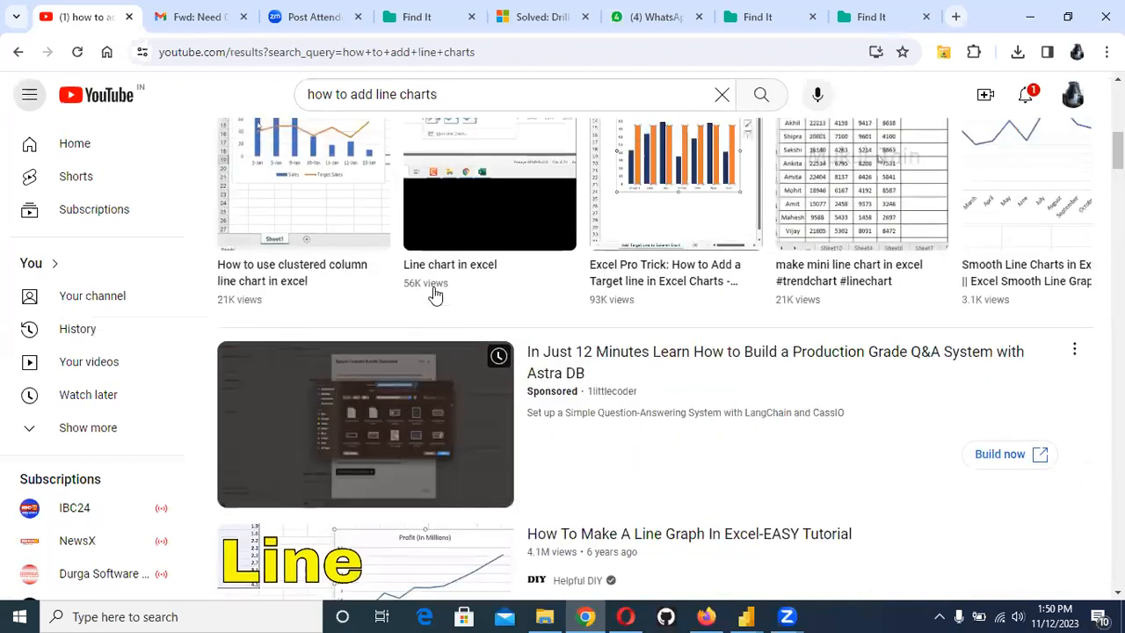
{"action": "scroll", "coordinate": [433, 295], "scroll_direction": "up", "scroll_amount": 4}
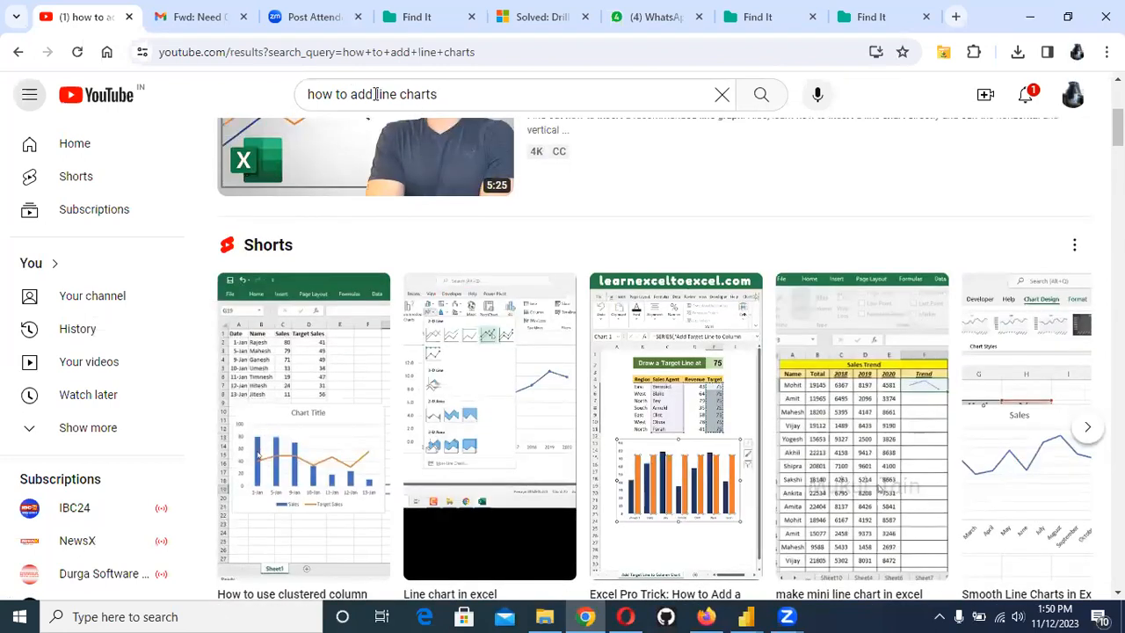
{"action": "left_click", "coordinate": [376, 94]}
{"action": "type", "text": "2"}
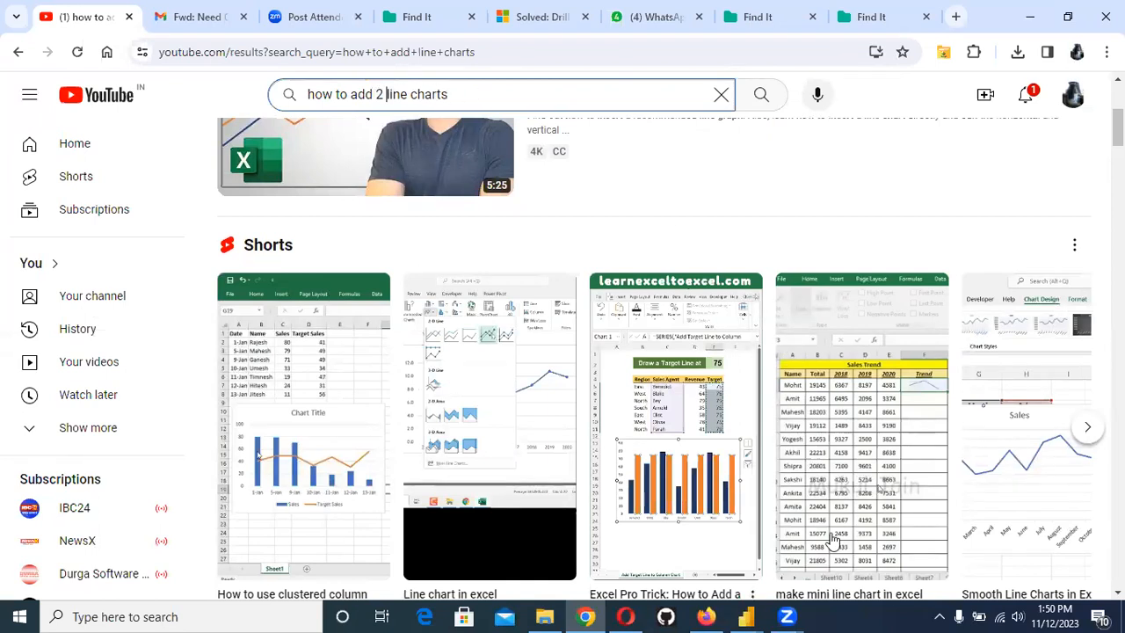
Step: Switch back to the Power BI report with the DueDate line chart and clear the "due" field search
{"action": "left_click", "coordinate": [745, 617]}
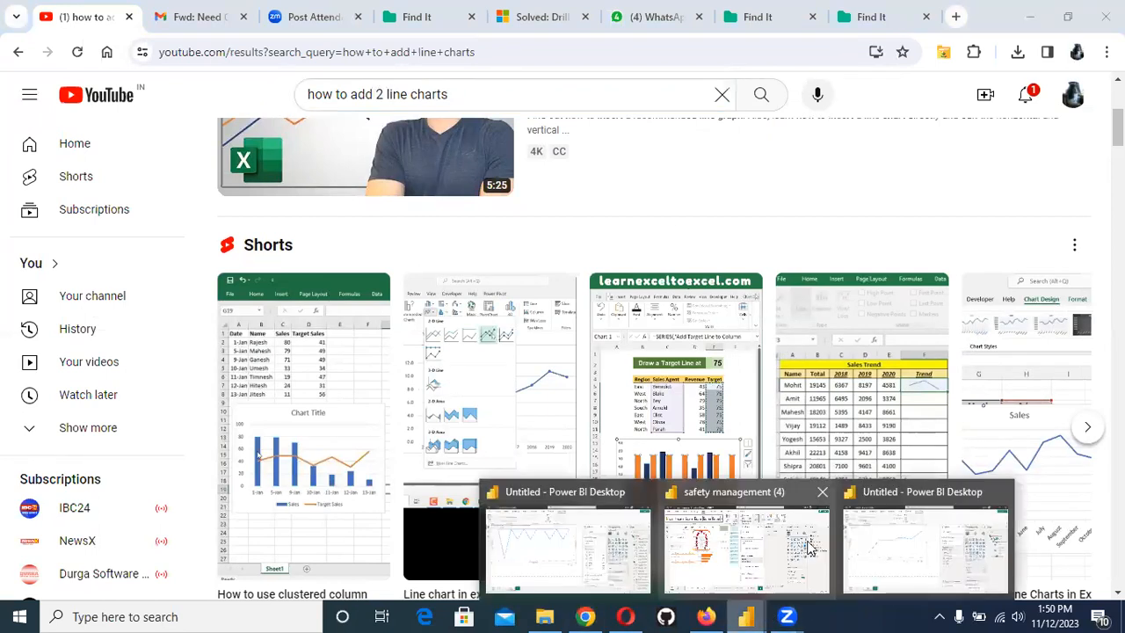
{"action": "left_click", "coordinate": [874, 533]}
{"action": "scroll", "coordinate": [886, 476], "scroll_direction": "down", "scroll_amount": 2}
{"action": "scroll", "coordinate": [886, 475], "scroll_direction": "up", "scroll_amount": 2}
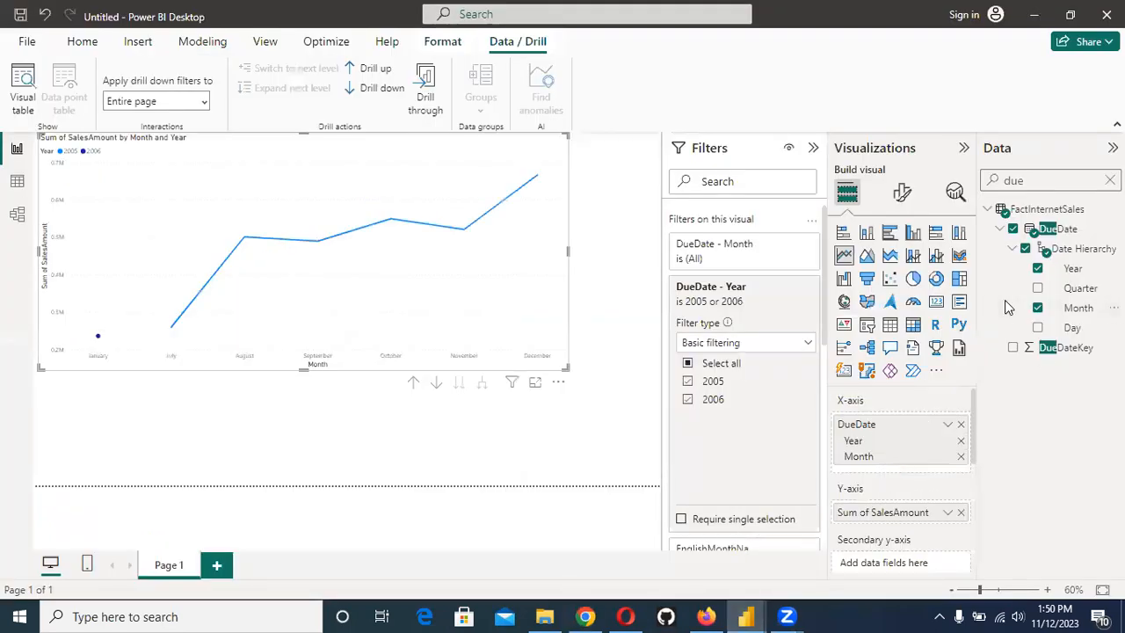
{"action": "left_click", "coordinate": [1111, 180]}
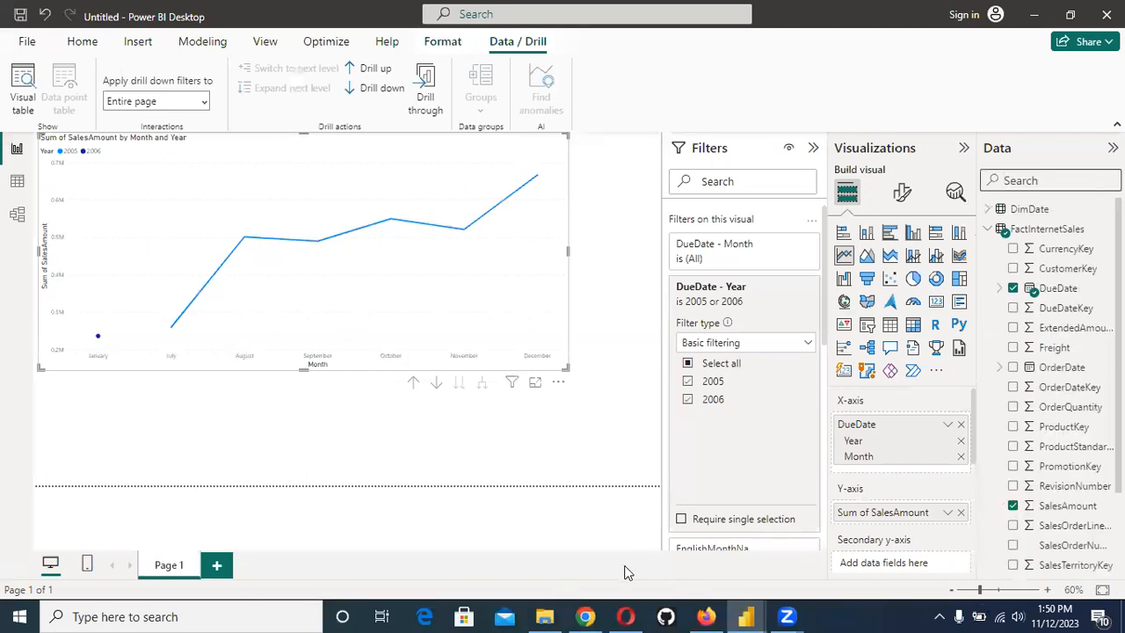
Step: Examine which fields the line chart uses in the other untitled Power BI report
{"action": "mouse_move", "coordinate": [762, 615]}
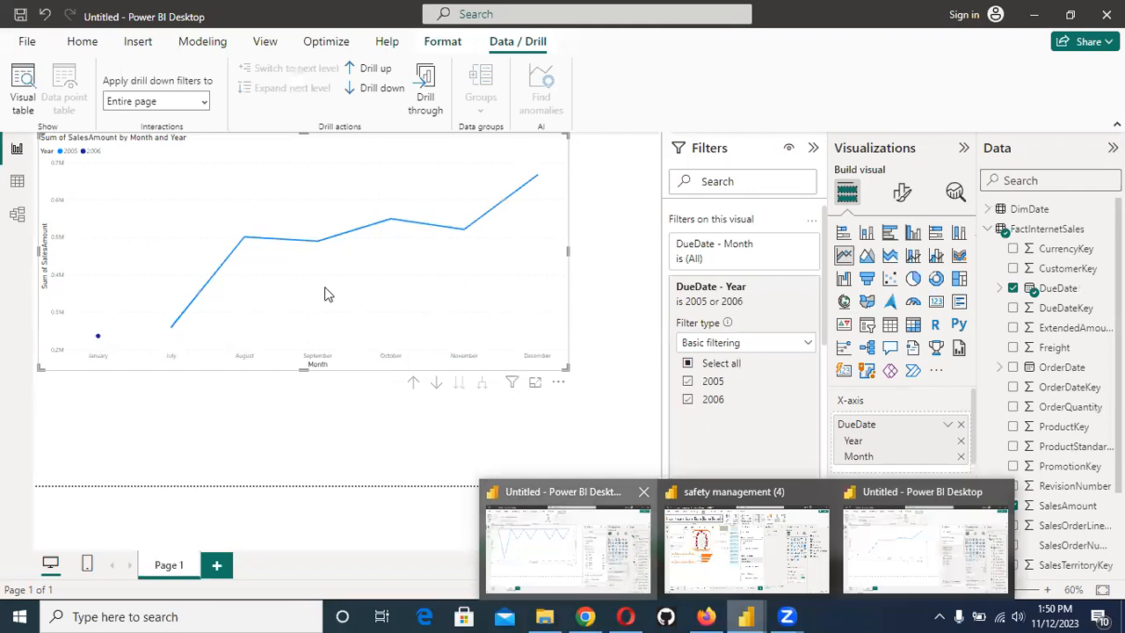
{"action": "left_click", "coordinate": [531, 517]}
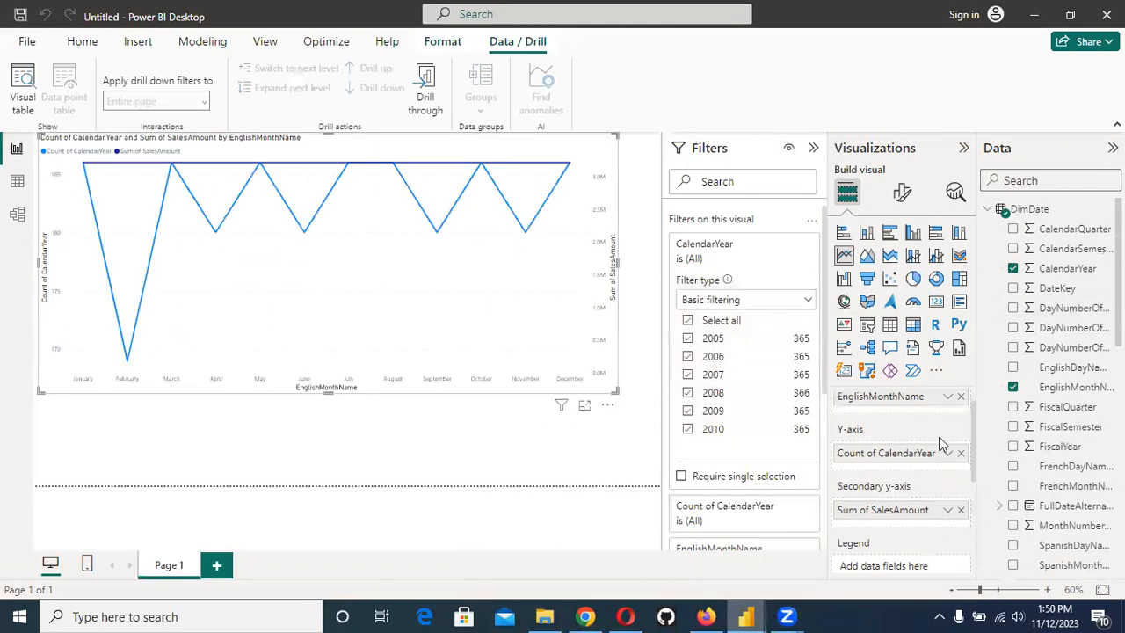
{"action": "left_click", "coordinate": [939, 492]}
Step: Add the CalendarYear field from DimDate to the line chart of SalesAmount by DueDate
{"action": "scroll", "coordinate": [1058, 347], "scroll_direction": "down", "scroll_amount": 3}
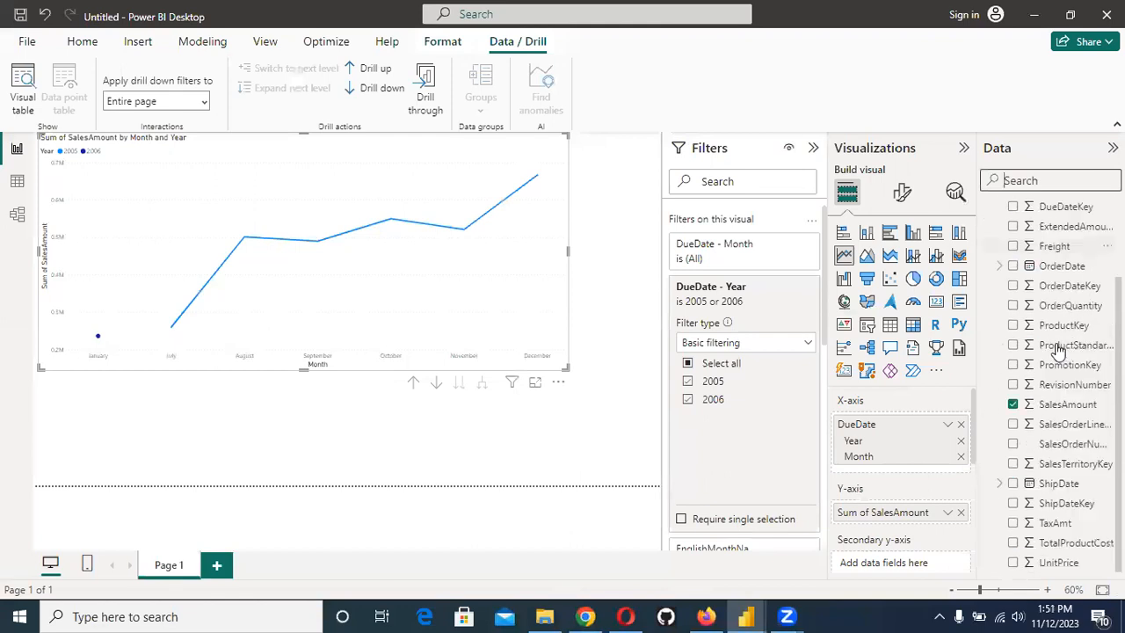
{"action": "scroll", "coordinate": [1058, 352], "scroll_direction": "up", "scroll_amount": 3}
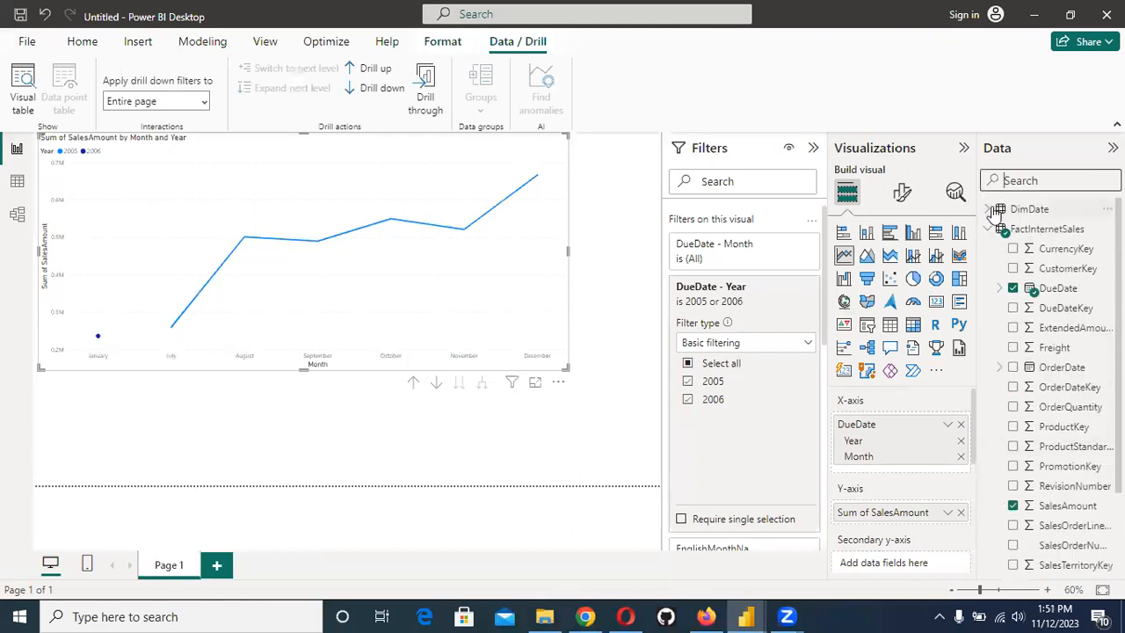
{"action": "left_click", "coordinate": [1000, 211]}
{"action": "left_click", "coordinate": [1013, 269]}
{"action": "scroll", "coordinate": [942, 501], "scroll_direction": "down", "scroll_amount": 5}
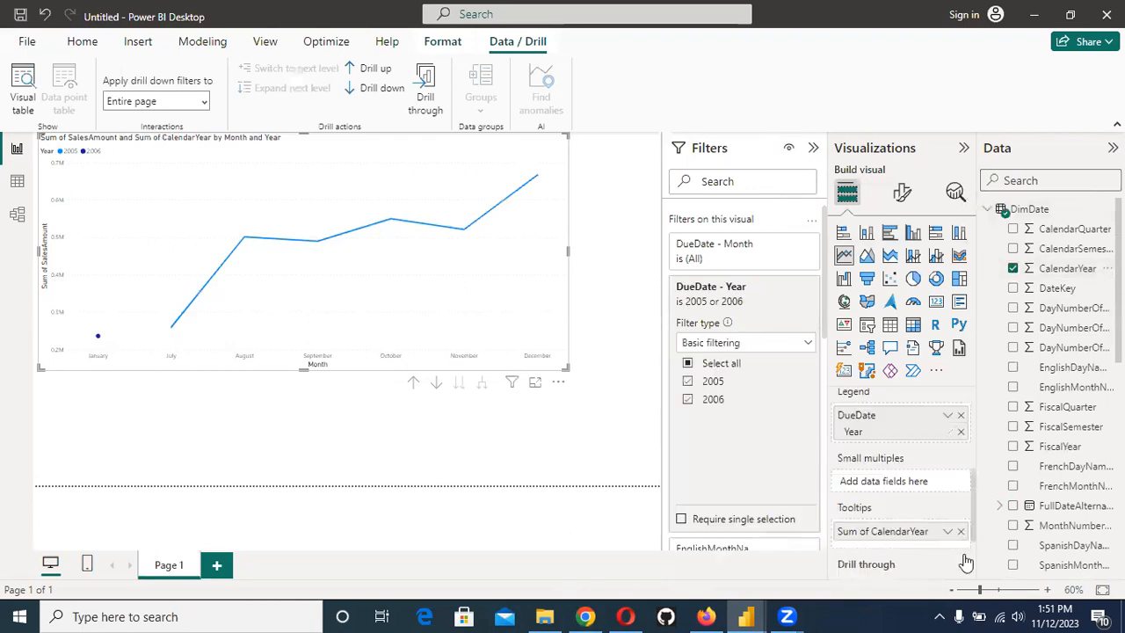
Step: Move CalendarYear from Tooltips to the line chart's X-axis, and try to move it on to the Secondary y-axis
{"action": "scroll", "coordinate": [962, 554], "scroll_direction": "up", "scroll_amount": 2}
{"action": "scroll", "coordinate": [961, 556], "scroll_direction": "down", "scroll_amount": 2}
{"action": "scroll", "coordinate": [969, 526], "scroll_direction": "up", "scroll_amount": 2}
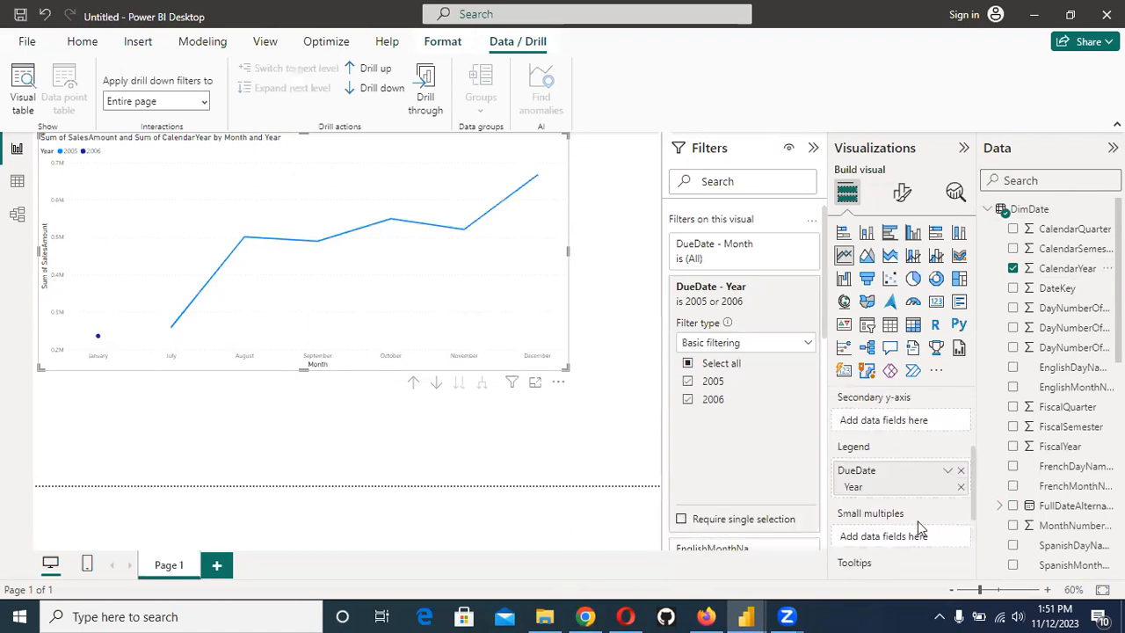
{"action": "scroll", "coordinate": [920, 524], "scroll_direction": "down", "scroll_amount": 2}
{"action": "left_click_drag", "start_coordinate": [900, 464], "coordinate": [914, 402]}
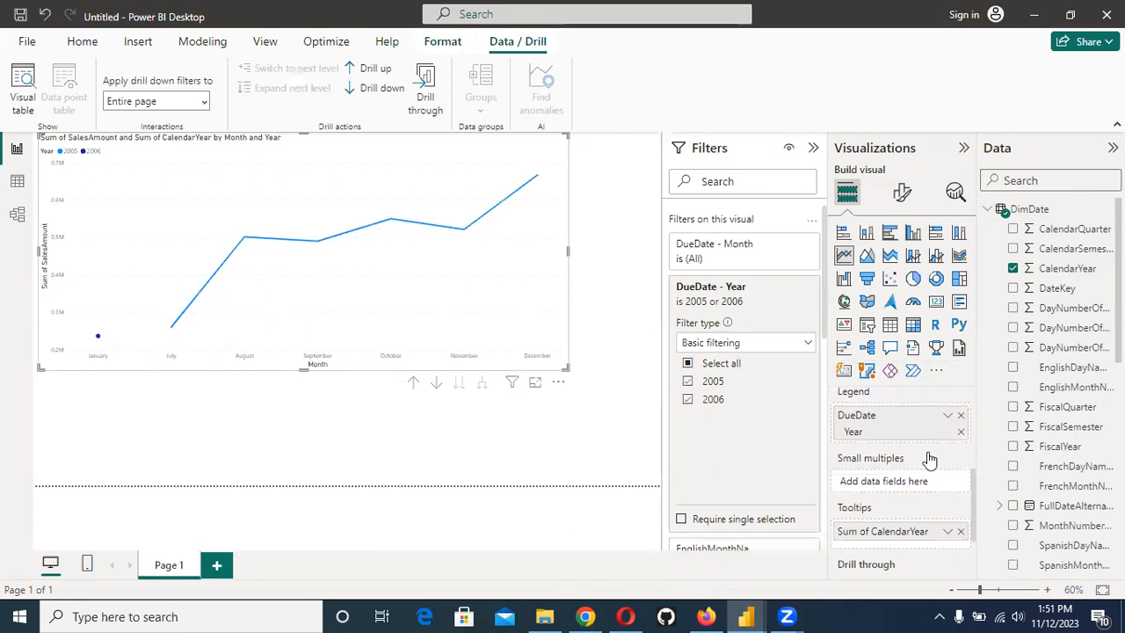
{"action": "scroll", "coordinate": [930, 459], "scroll_direction": "up", "scroll_amount": 2}
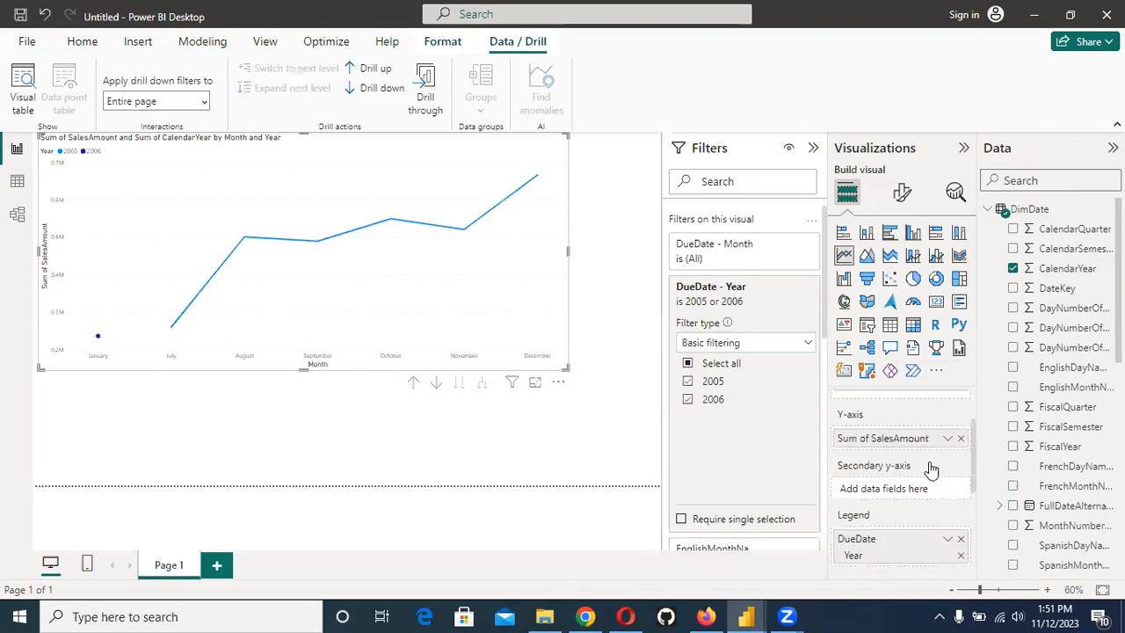
{"action": "scroll", "coordinate": [961, 567], "scroll_direction": "down", "scroll_amount": 2}
{"action": "left_click", "coordinate": [948, 559]}
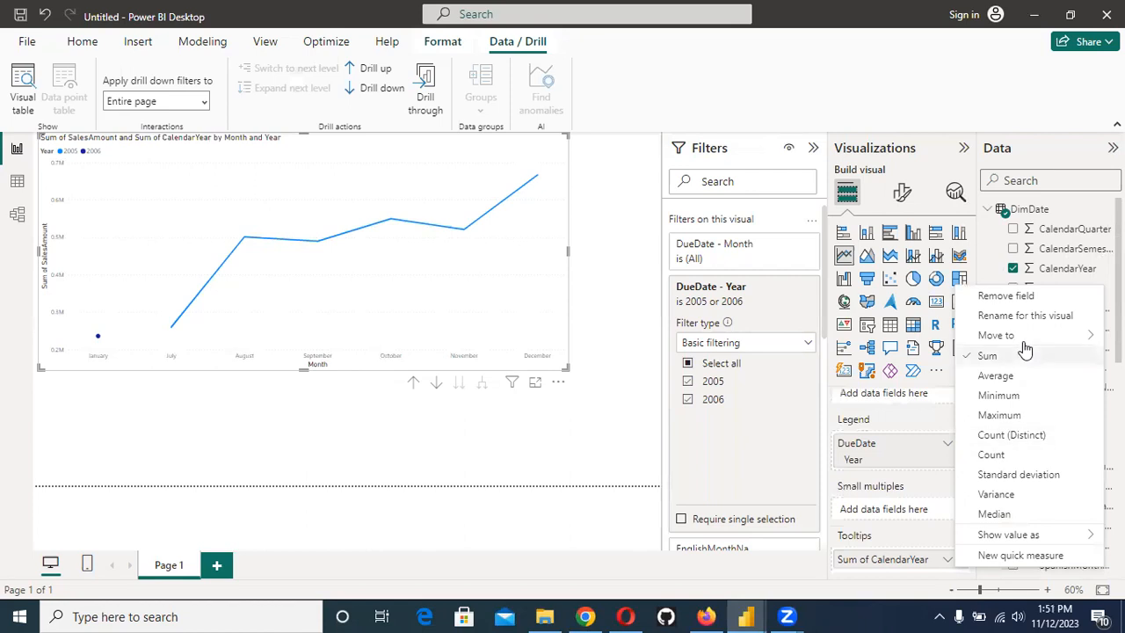
{"action": "mouse_move", "coordinate": [1020, 338]}
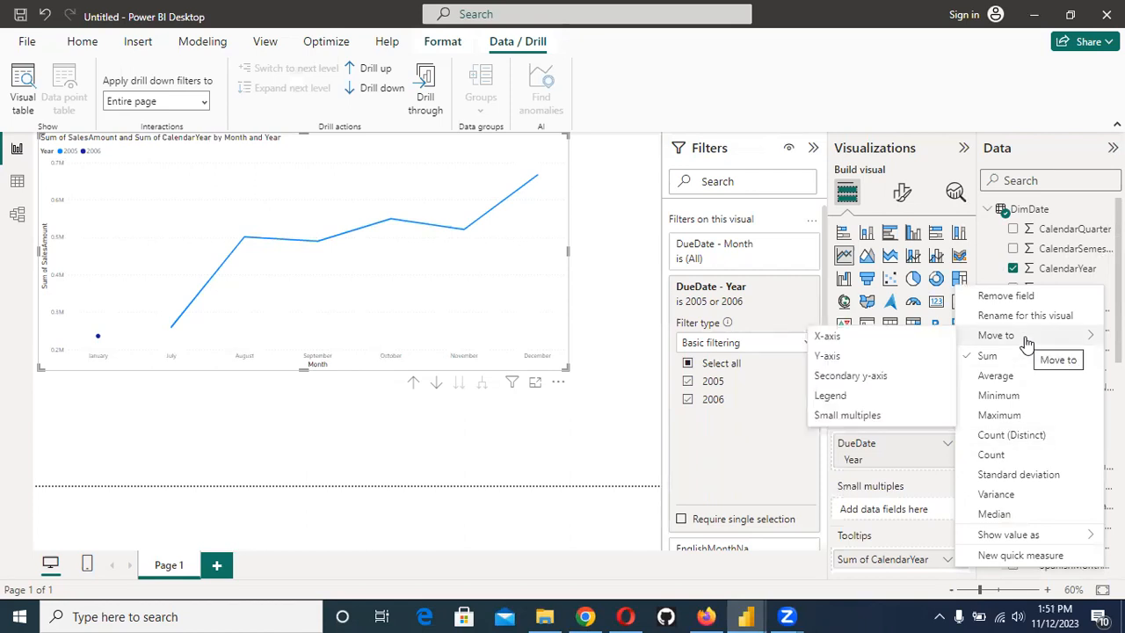
{"action": "left_click", "coordinate": [917, 352]}
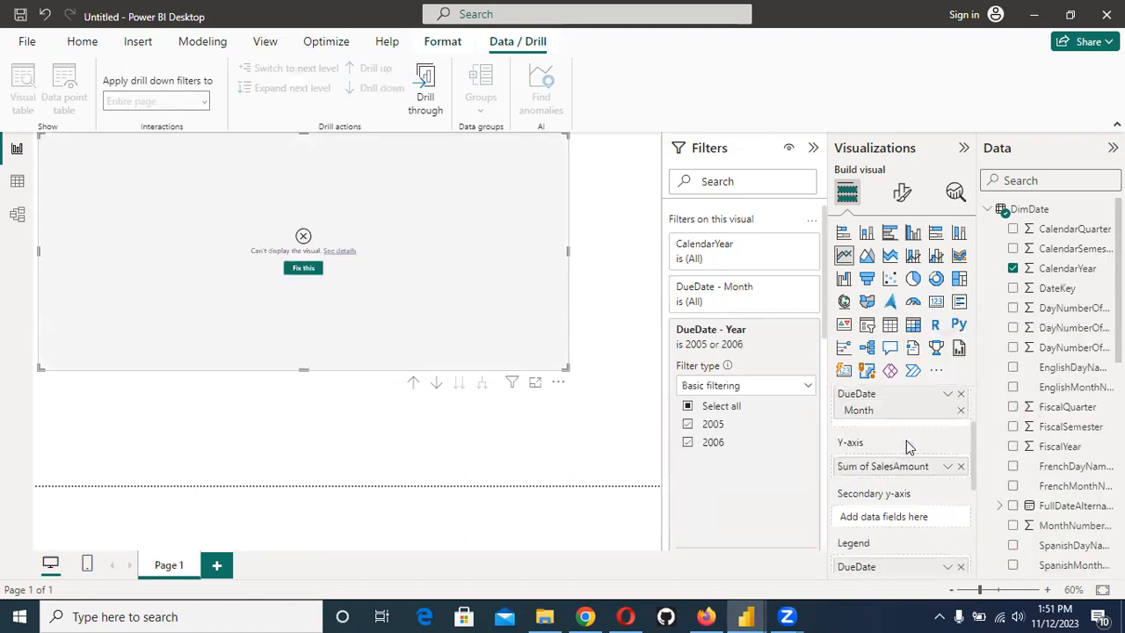
{"action": "left_click_drag", "start_coordinate": [908, 404], "coordinate": [913, 545]}
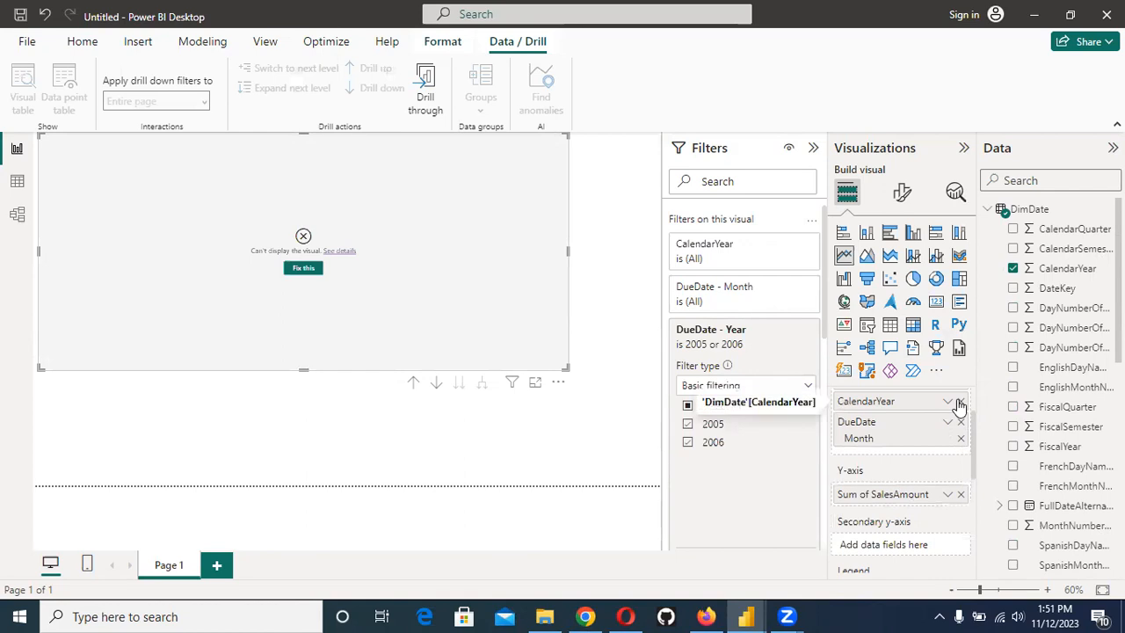
Step: Remove CalendarYear from the line chart's X-axis and DueDate from its Legend
{"action": "left_click", "coordinate": [960, 402]}
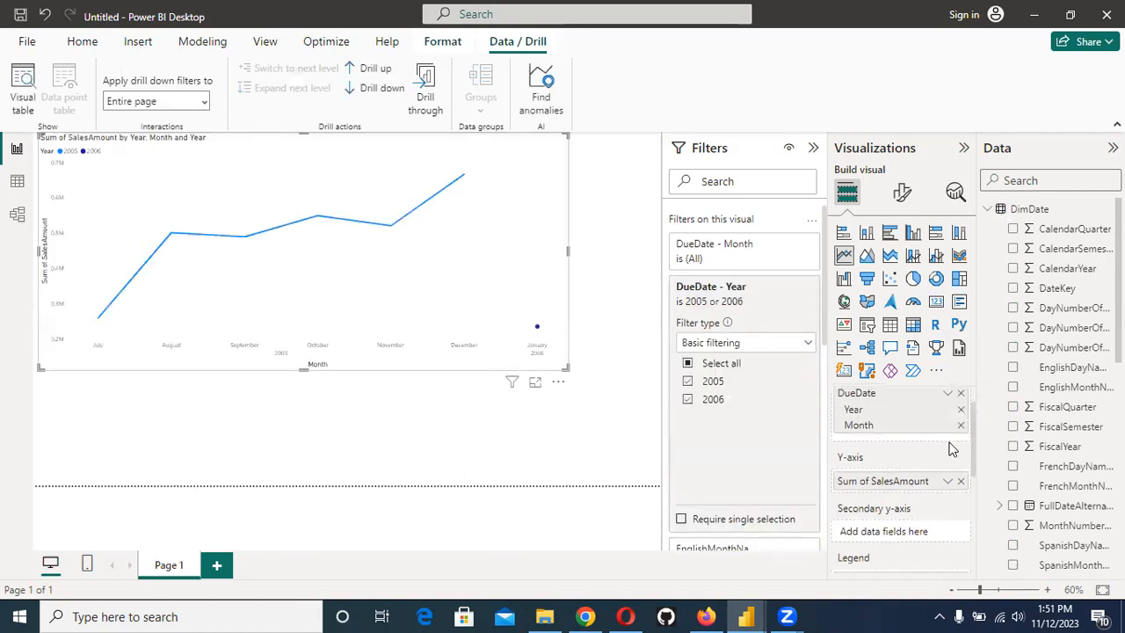
{"action": "scroll", "coordinate": [947, 516], "scroll_direction": "down", "scroll_amount": 1}
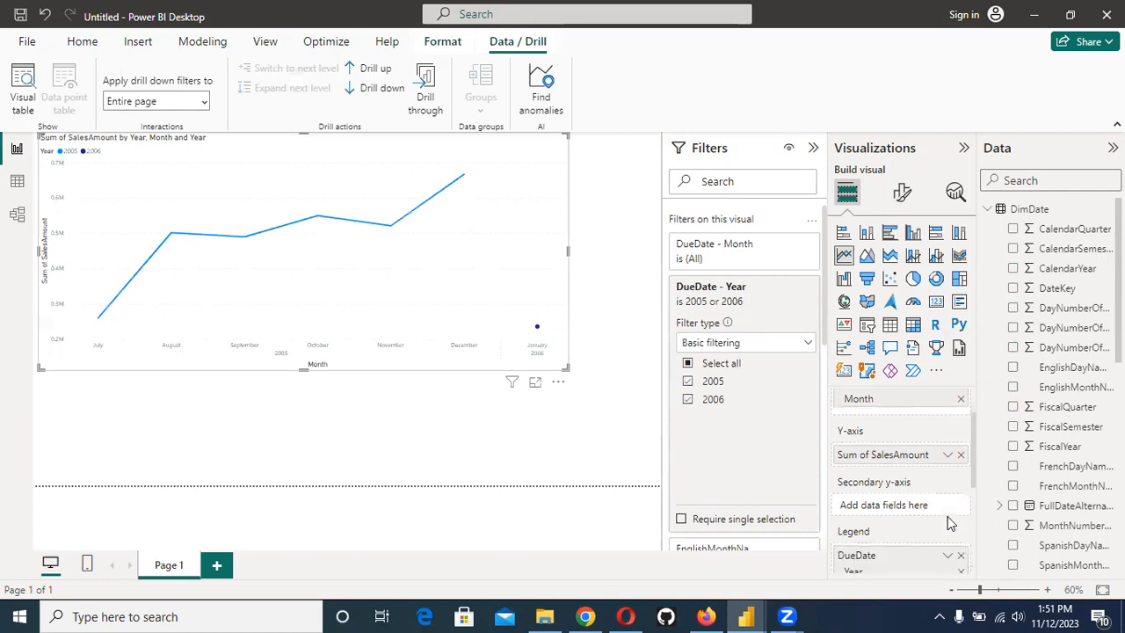
{"action": "scroll", "coordinate": [963, 527], "scroll_direction": "down", "scroll_amount": 1}
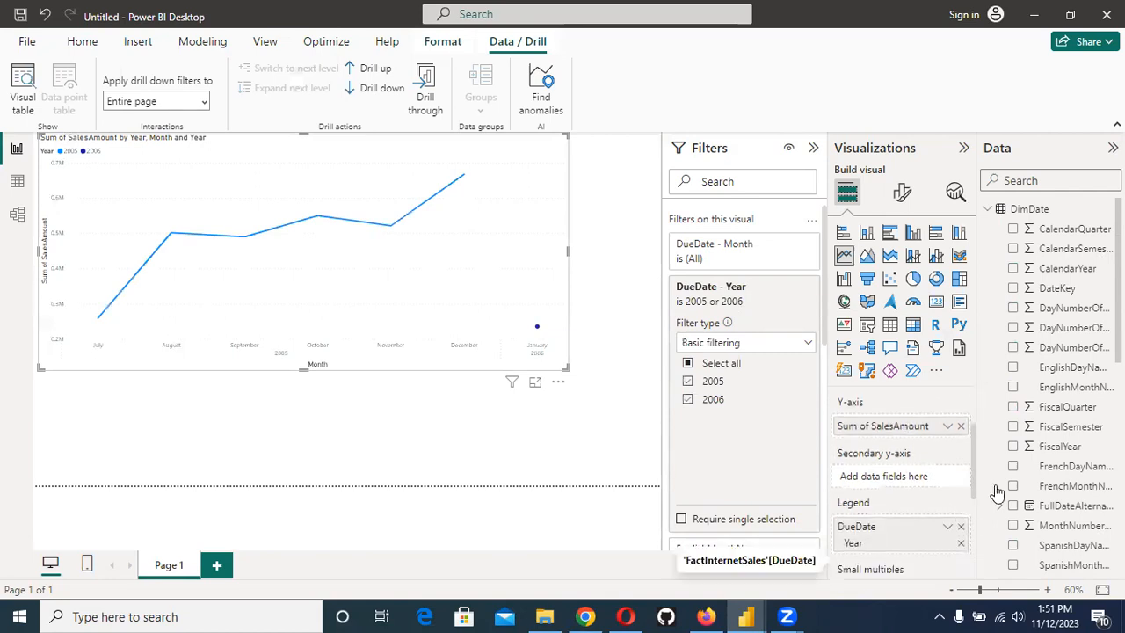
{"action": "left_click", "coordinate": [961, 526]}
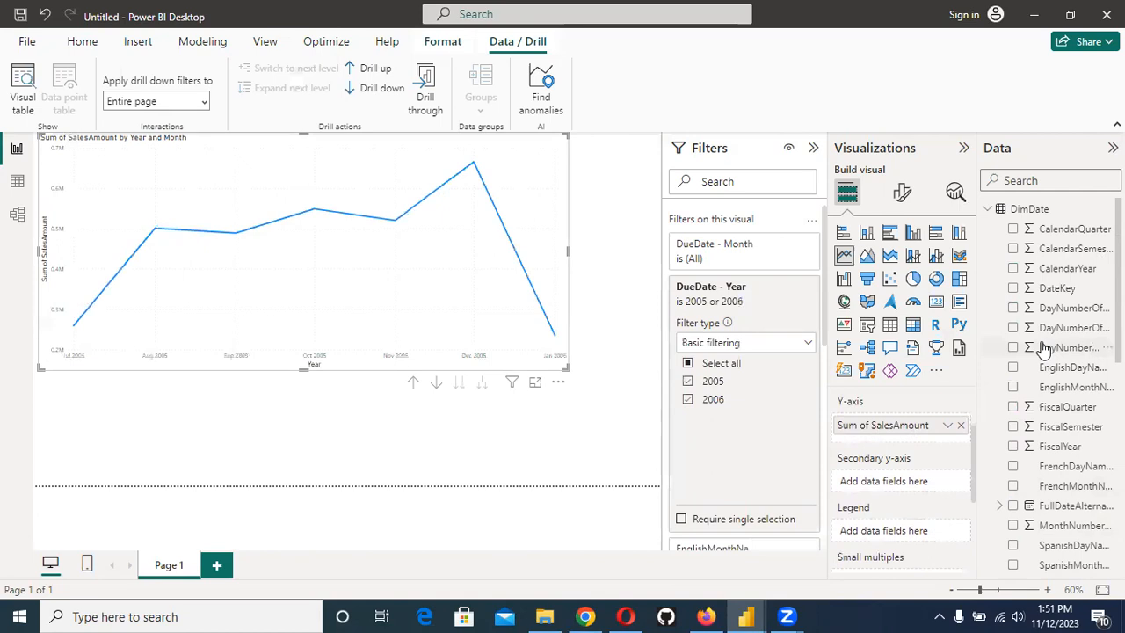
Step: Add CalendarYear from DimDate to the line chart, and try to move DueDate from the X-axis to the Legend
{"action": "left_click", "coordinate": [1013, 268]}
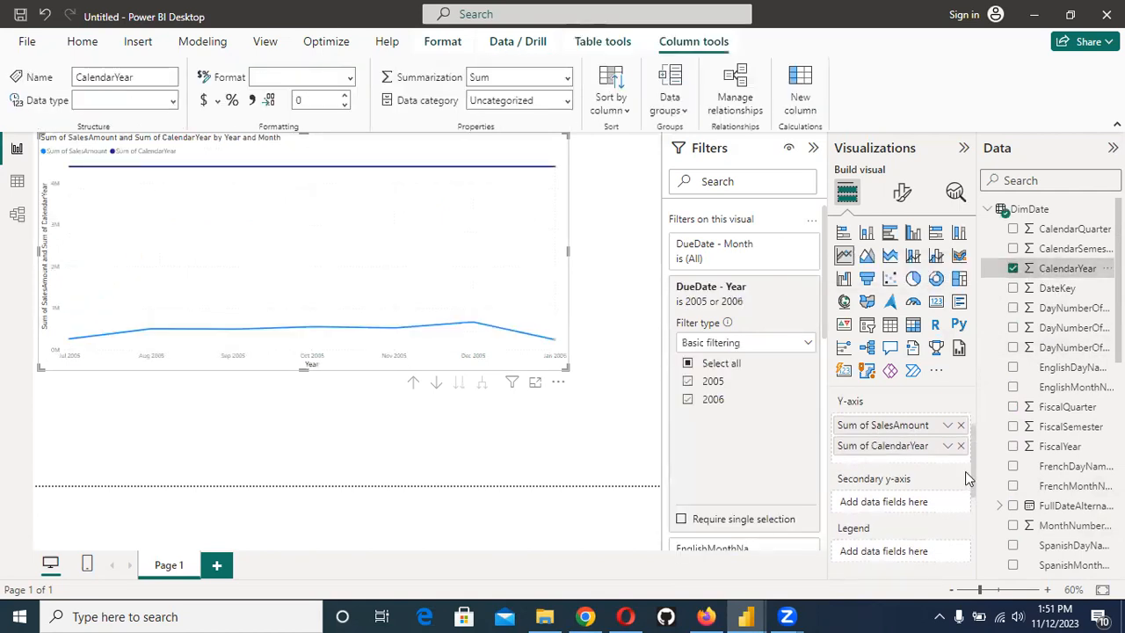
{"action": "scroll", "coordinate": [964, 475], "scroll_direction": "up", "scroll_amount": 2}
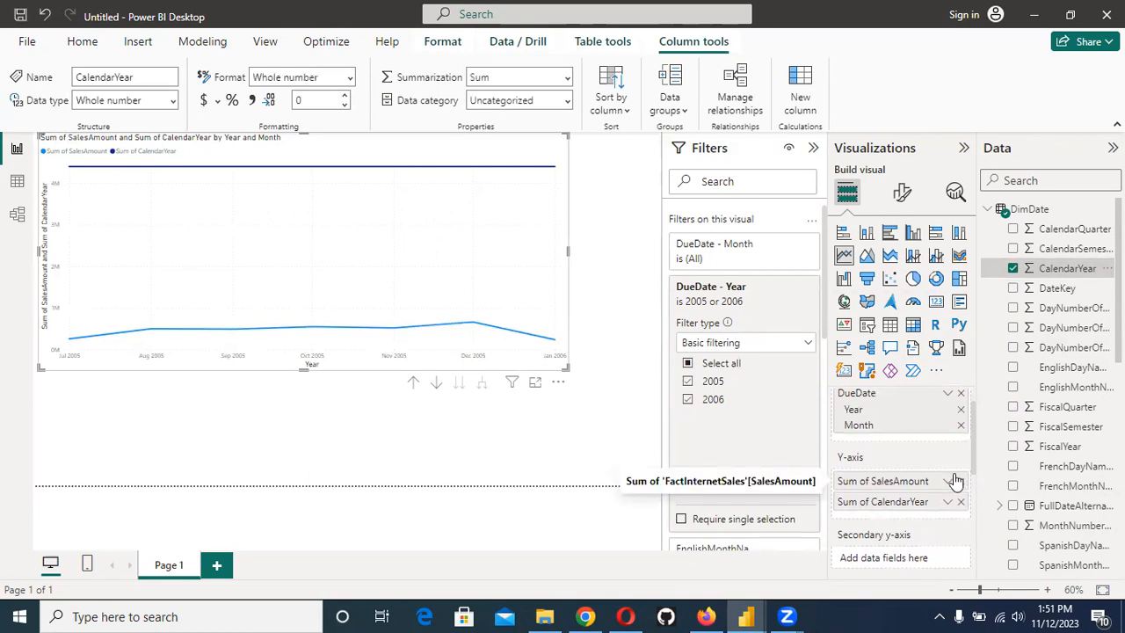
{"action": "scroll", "coordinate": [956, 481], "scroll_direction": "up", "scroll_amount": 1}
{"action": "left_click", "coordinate": [949, 427]}
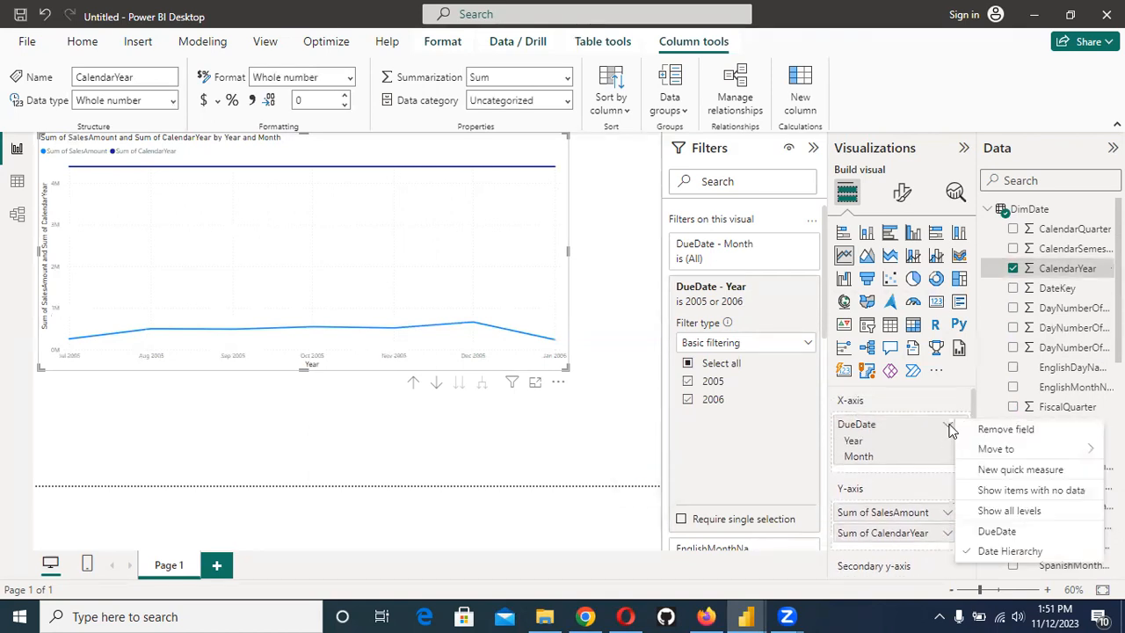
{"action": "mouse_move", "coordinate": [989, 449]}
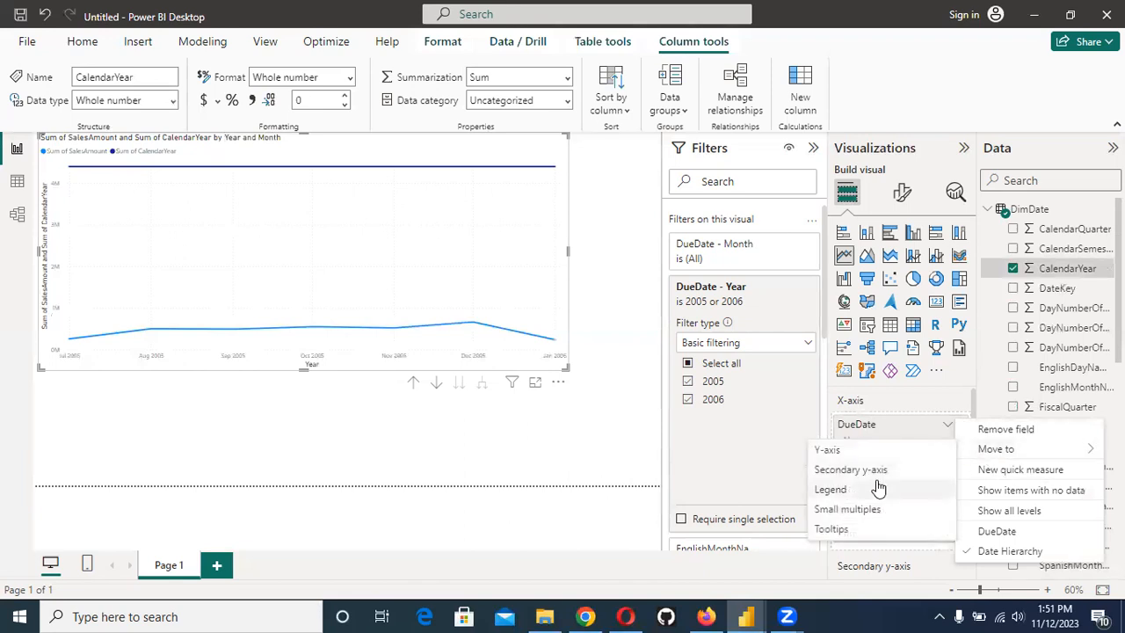
{"action": "left_click", "coordinate": [830, 490]}
{"action": "scroll", "coordinate": [891, 479], "scroll_direction": "down", "scroll_amount": 3}
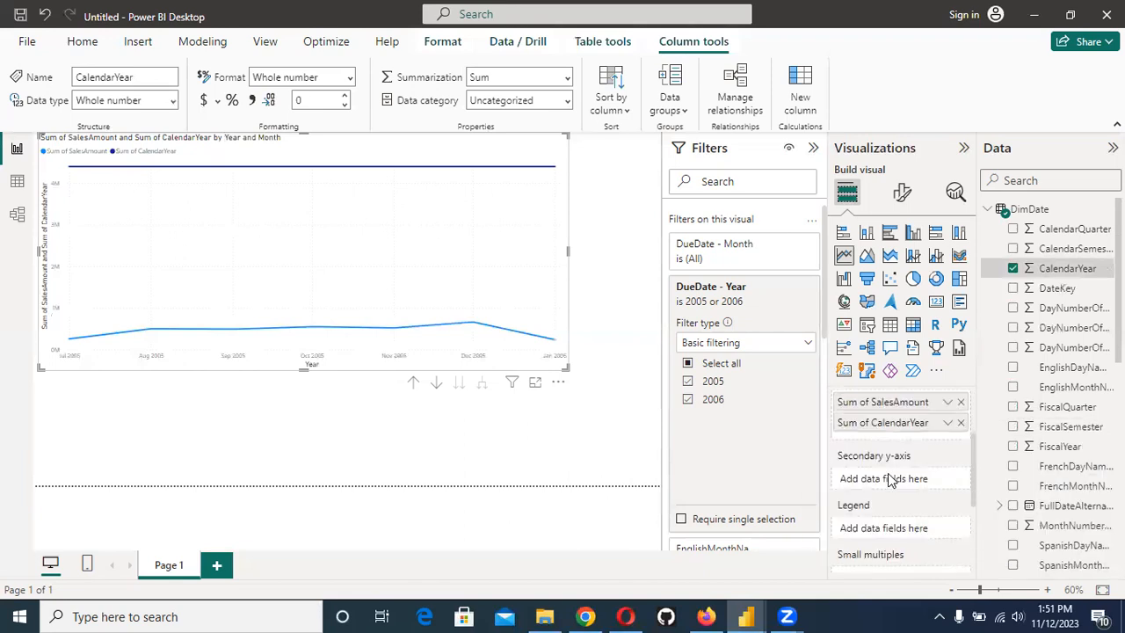
{"action": "scroll", "coordinate": [891, 479], "scroll_direction": "up", "scroll_amount": 3}
{"action": "scroll", "coordinate": [996, 443], "scroll_direction": "down", "scroll_amount": 5}
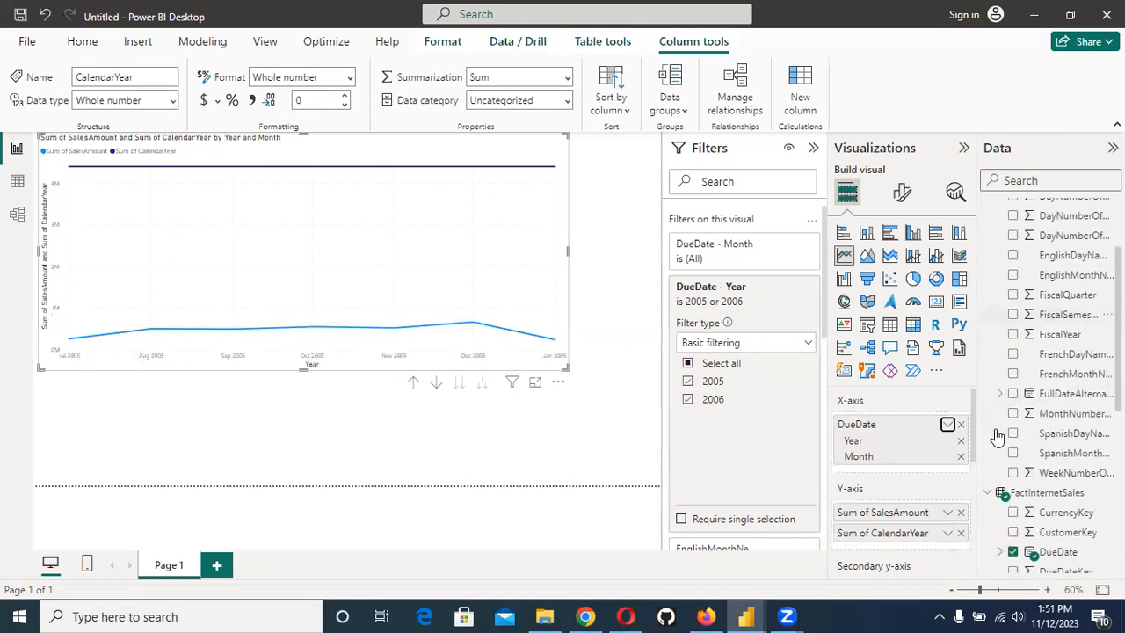
{"action": "left_click_drag", "start_coordinate": [1051, 444], "coordinate": [1060, 432]}
{"action": "scroll", "coordinate": [919, 431], "scroll_direction": "down", "scroll_amount": 2}
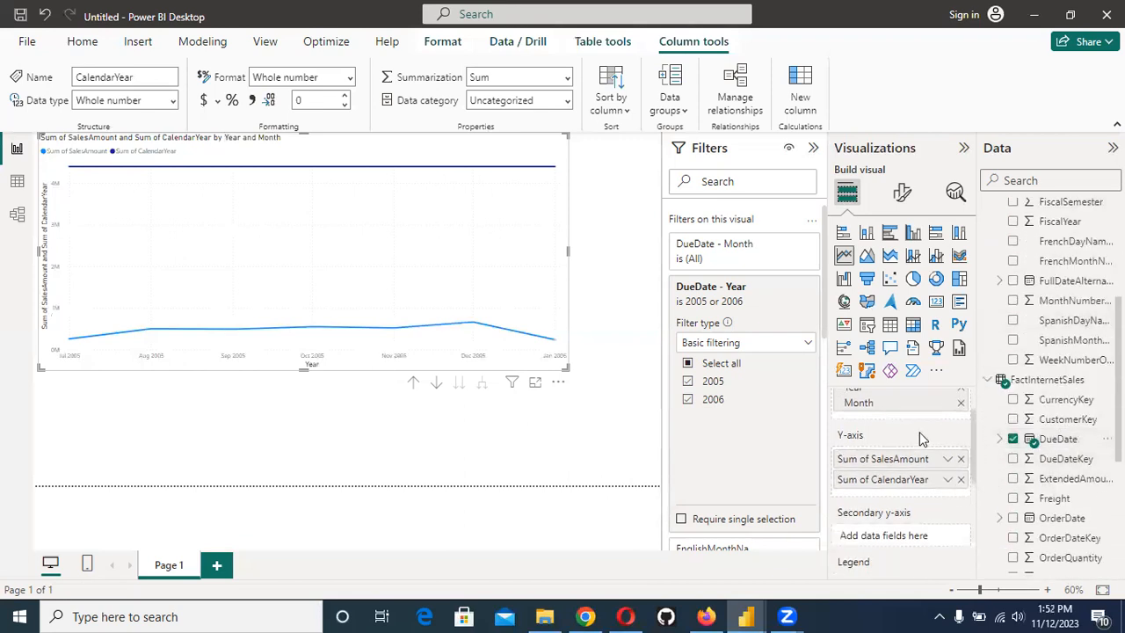
Step: Move Sum of CalendarYear from the line chart's Y-axis to its Legend
{"action": "left_click", "coordinate": [946, 477]}
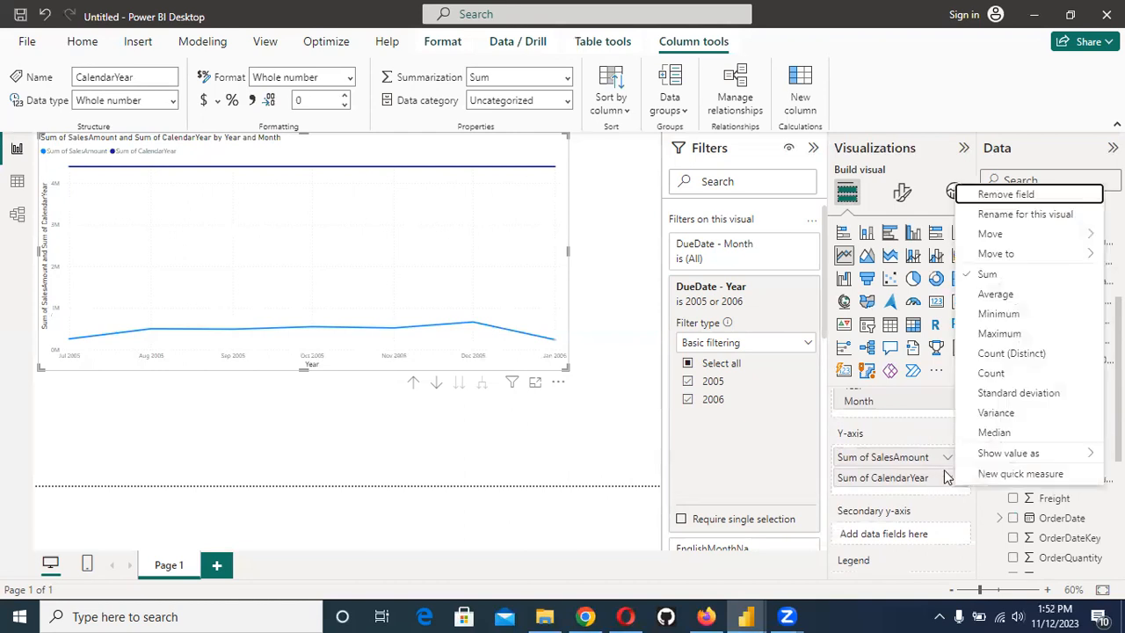
{"action": "mouse_move", "coordinate": [996, 253]}
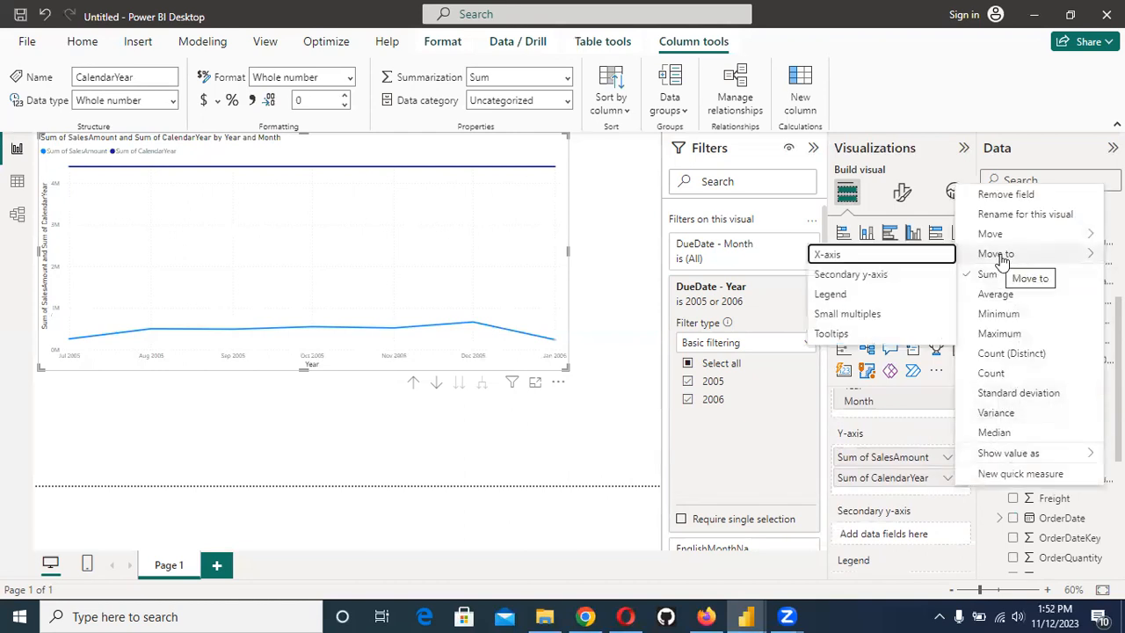
{"action": "left_click", "coordinate": [836, 293]}
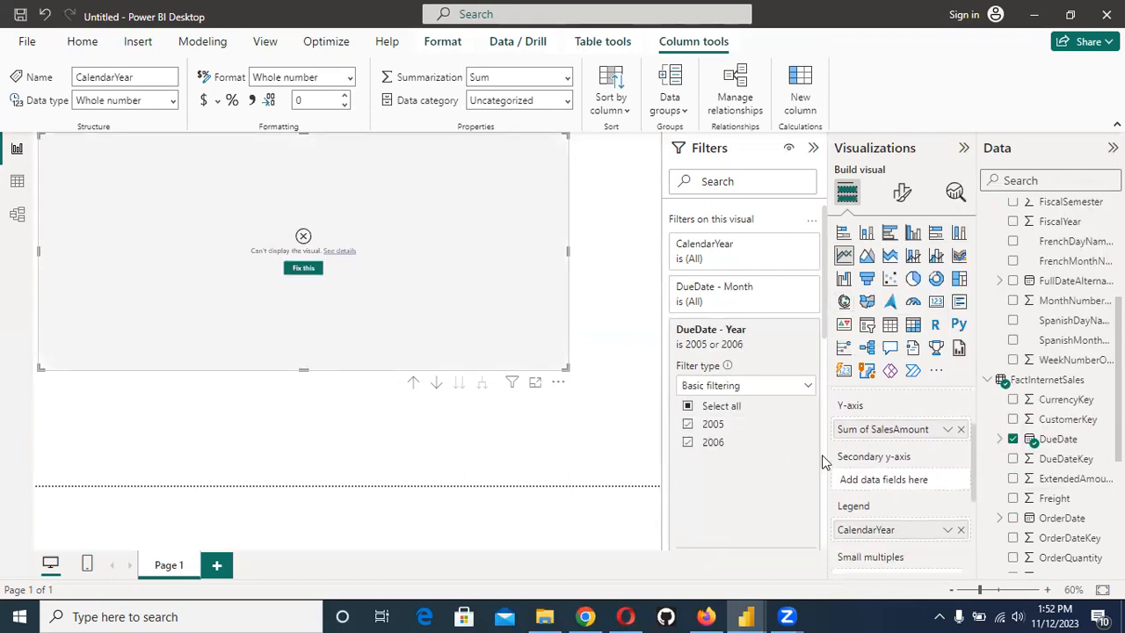
Step: Replace DueDate on the line chart's X-axis with the English month name field from DimDate
{"action": "scroll", "coordinate": [946, 453], "scroll_direction": "up", "scroll_amount": 2}
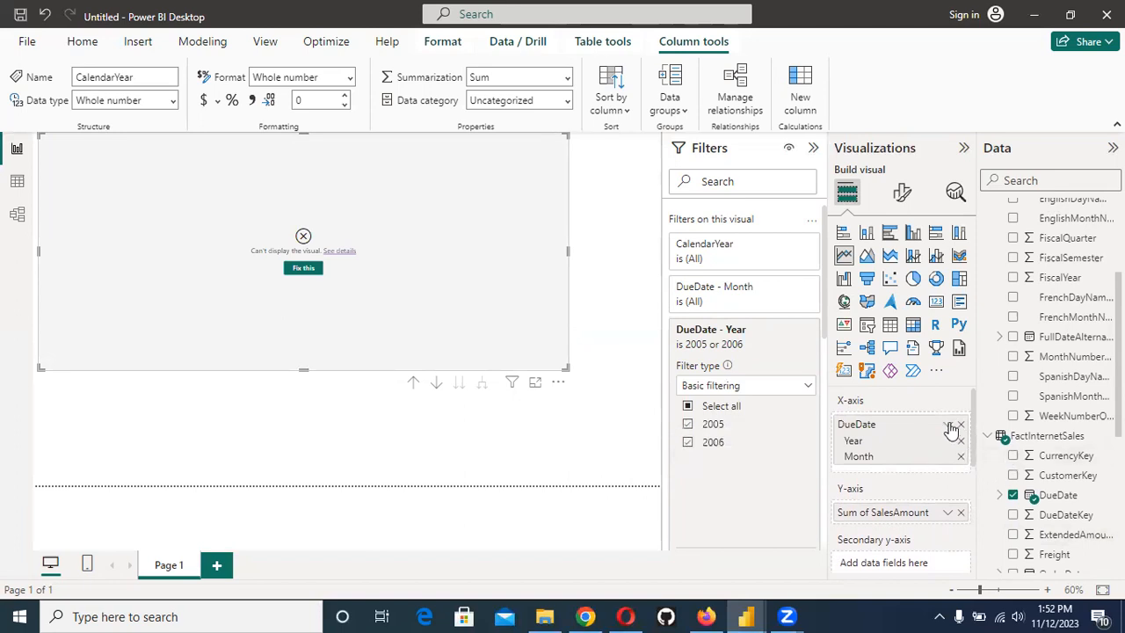
{"action": "left_click", "coordinate": [961, 424]}
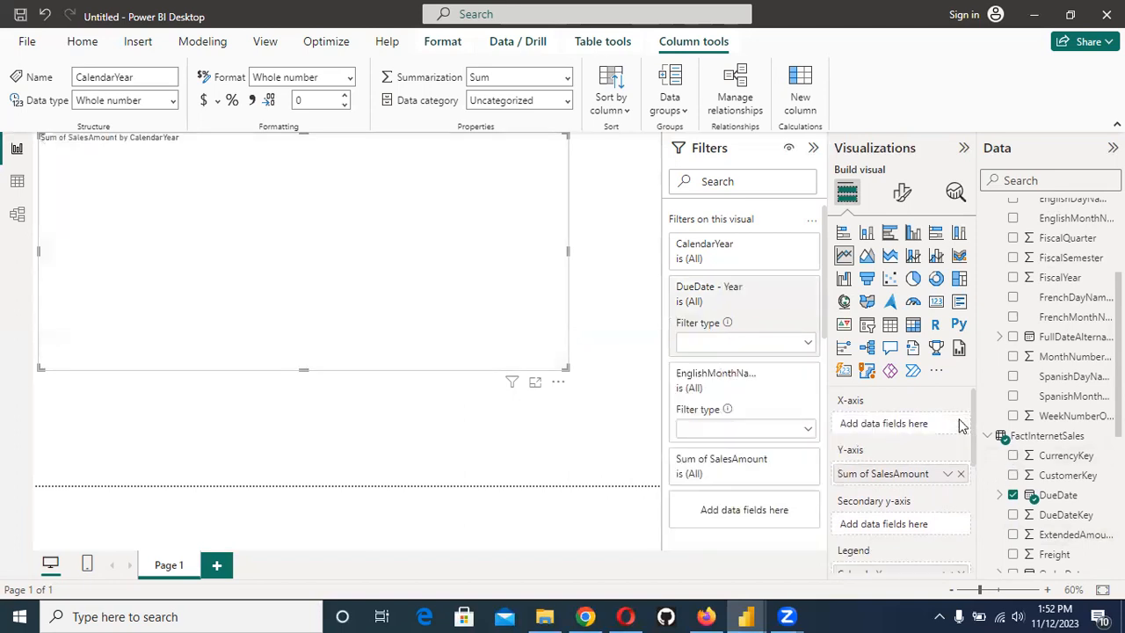
{"action": "scroll", "coordinate": [1042, 211], "scroll_direction": "up", "scroll_amount": 2}
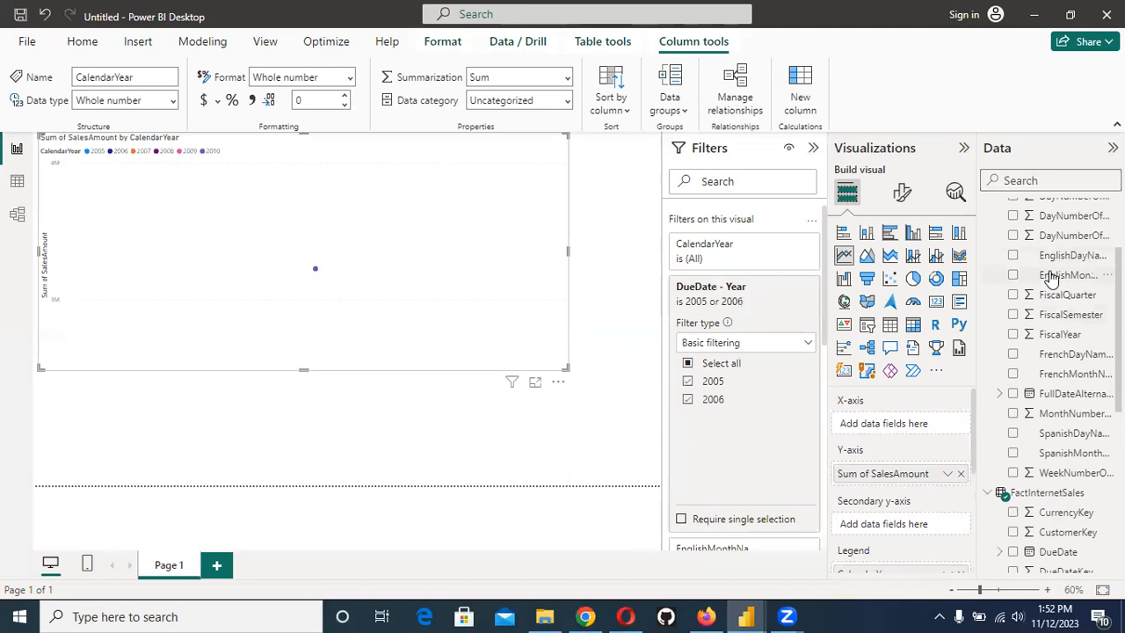
{"action": "left_click", "coordinate": [1012, 275]}
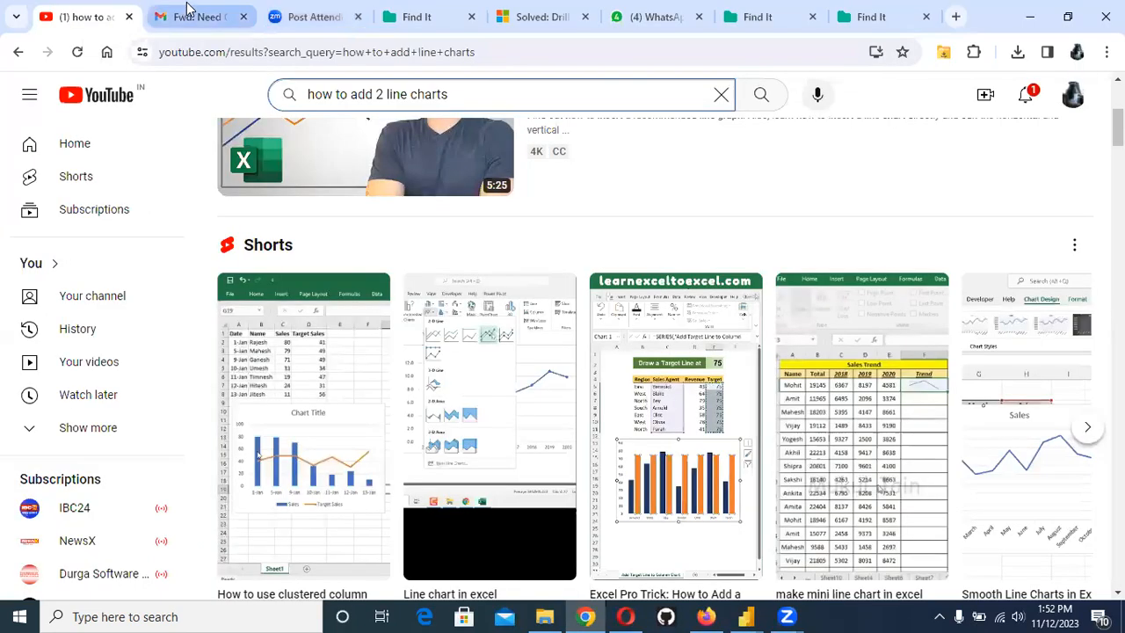
Step: Check the line chart task in the Adventure Works case study document in the browser, and return to the Power BI report
{"action": "left_click", "coordinate": [188, 14]}
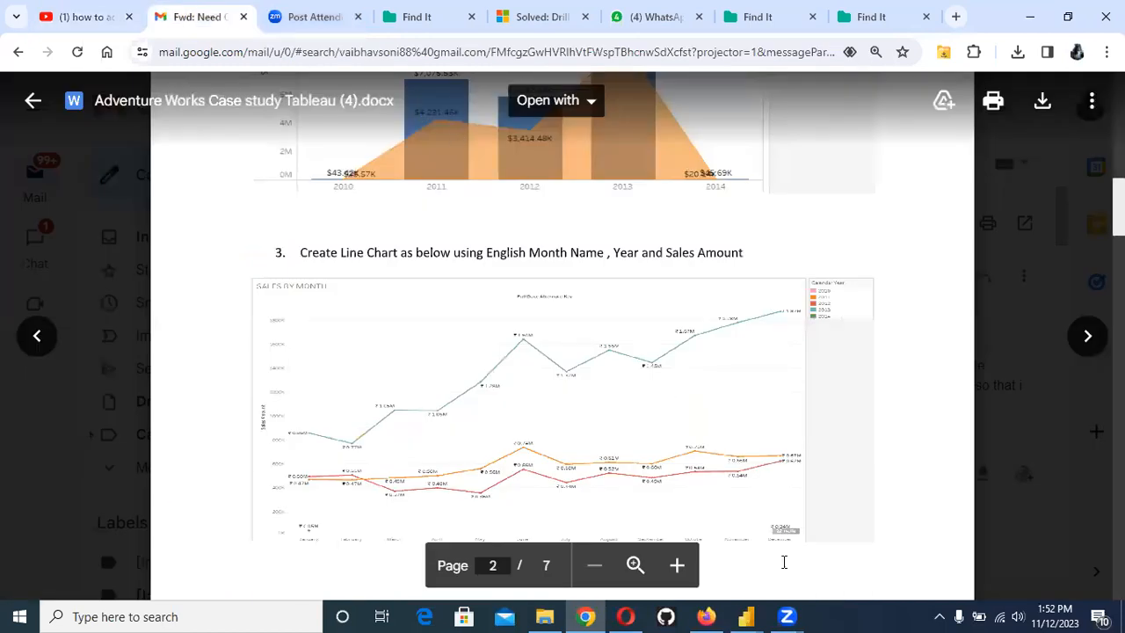
{"action": "mouse_move", "coordinate": [745, 616]}
{"action": "left_click", "coordinate": [901, 563]}
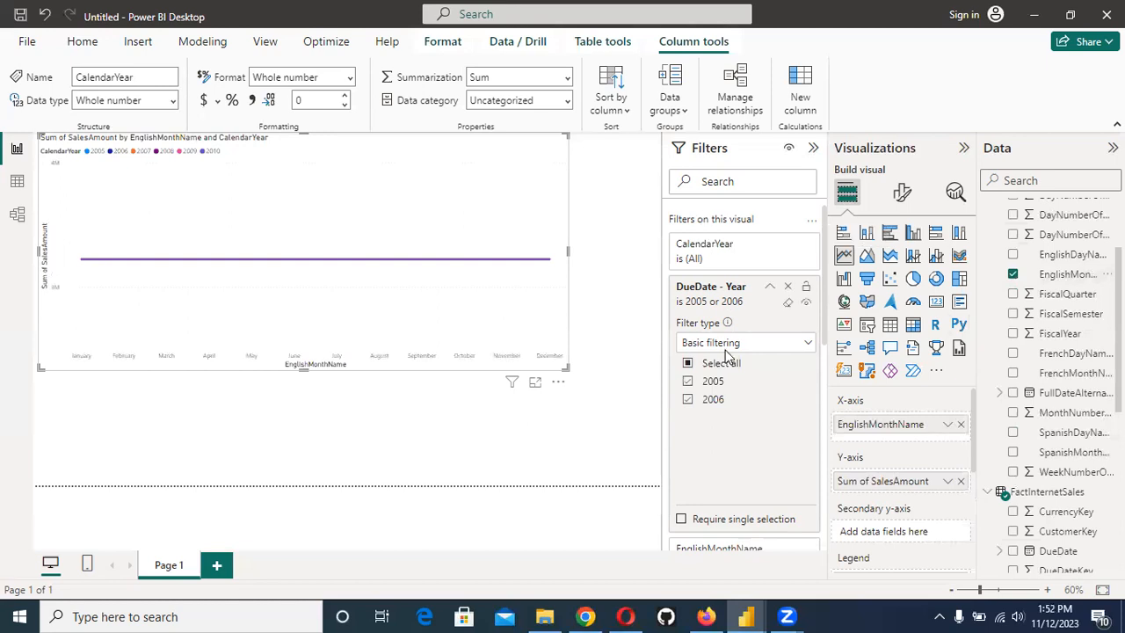
Step: Set the visual's CalendarYear filter to basic filtering with all years from 2005 to 2010 selected
{"action": "left_click", "coordinate": [788, 245]}
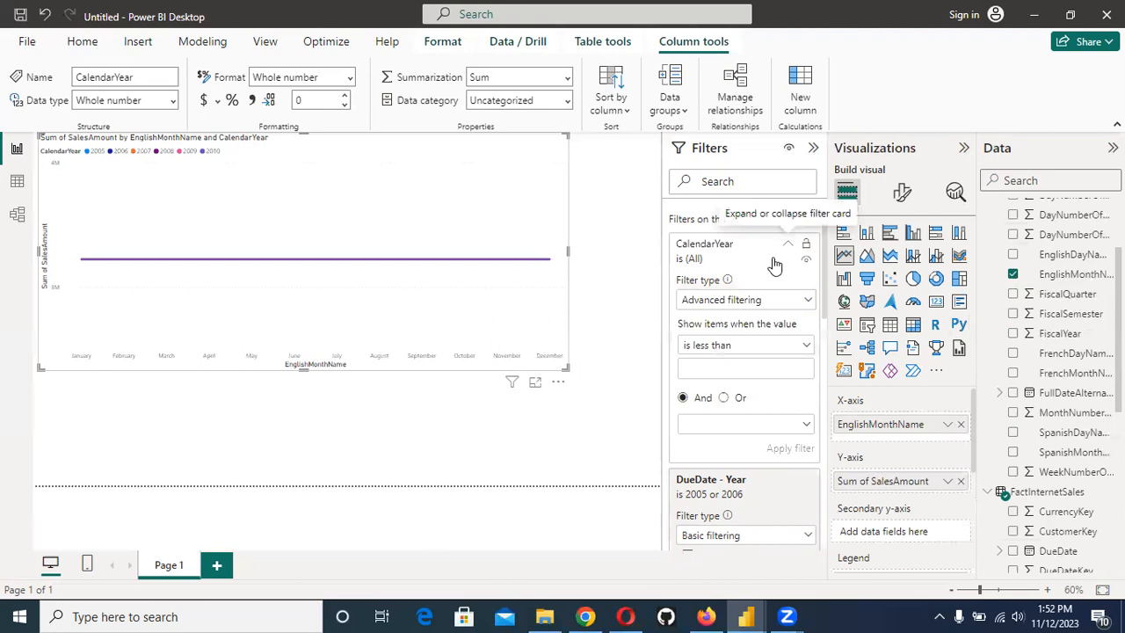
{"action": "left_click", "coordinate": [746, 302]}
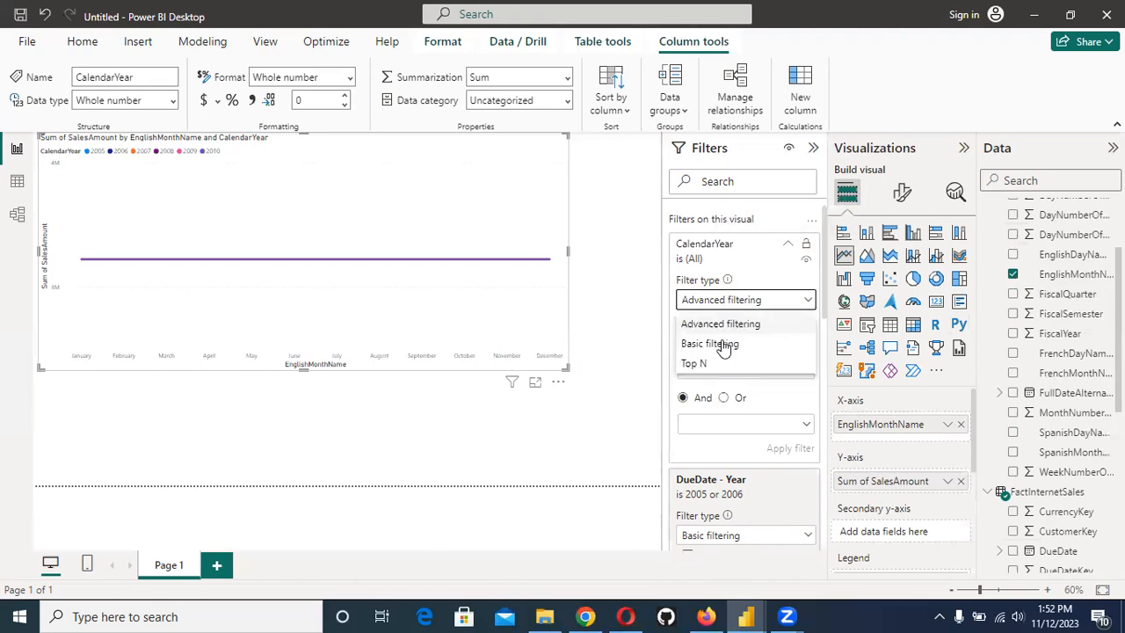
{"action": "left_click", "coordinate": [724, 345]}
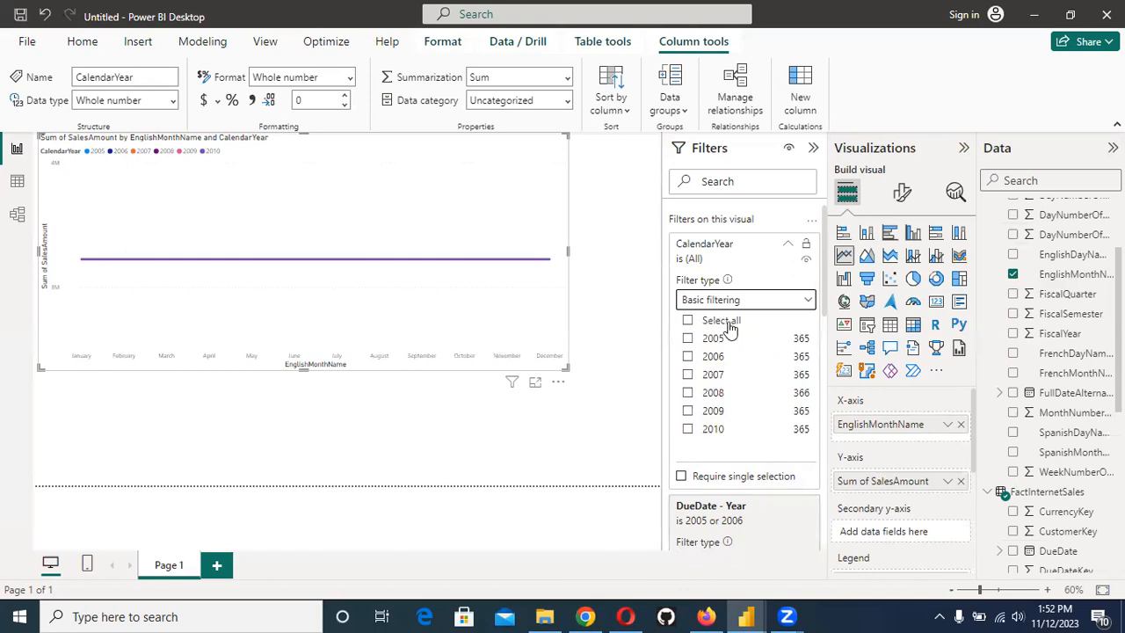
{"action": "left_click", "coordinate": [686, 322]}
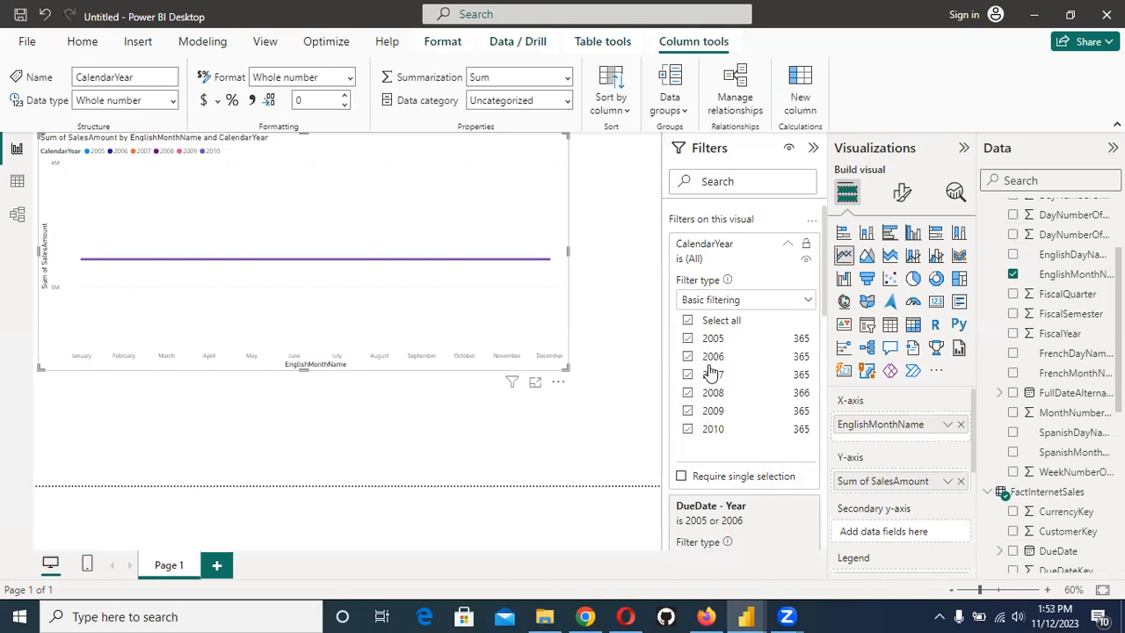
{"action": "left_click", "coordinate": [800, 341]}
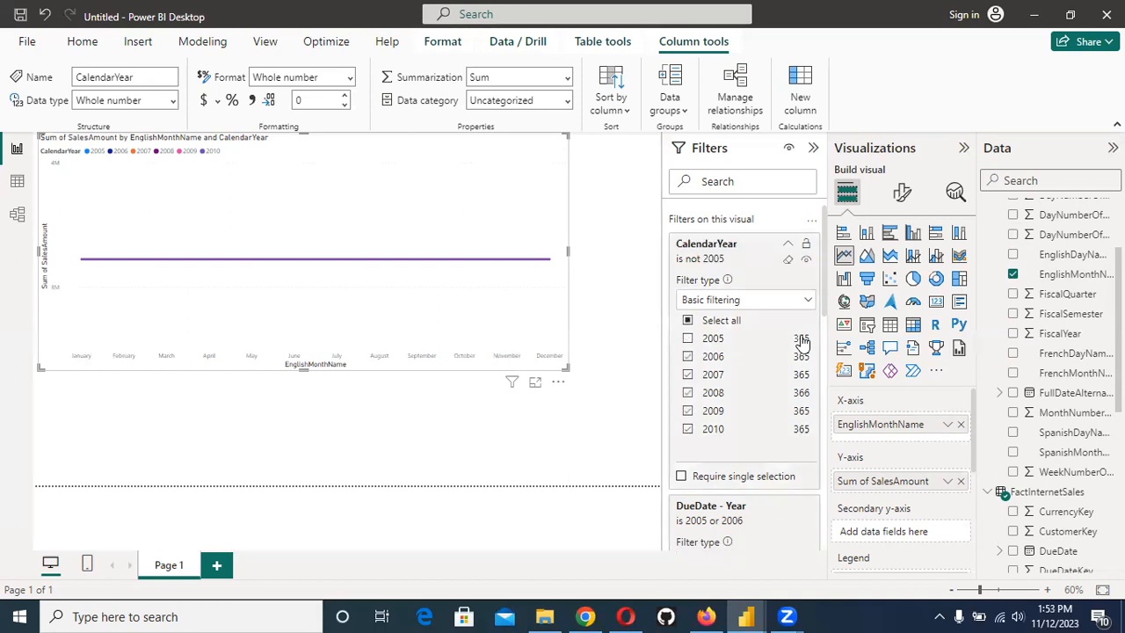
{"action": "left_click", "coordinate": [689, 339]}
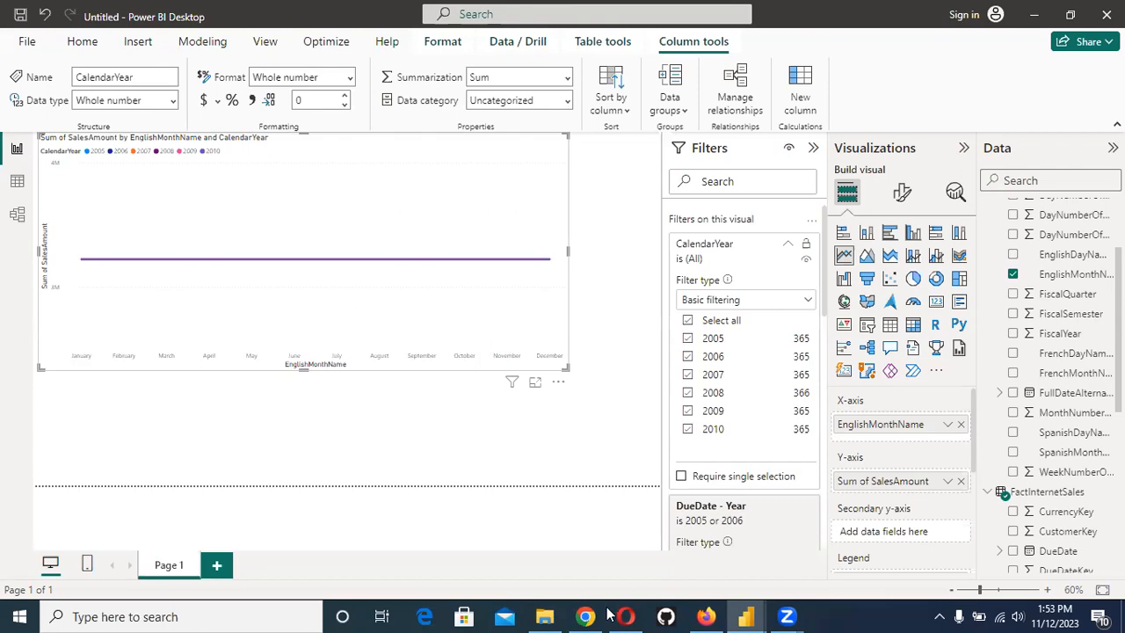
Step: Open the Adventure-Works-Sales-Data workbook from the Data-Files (1) folder in Downloads
{"action": "left_click", "coordinate": [545, 616]}
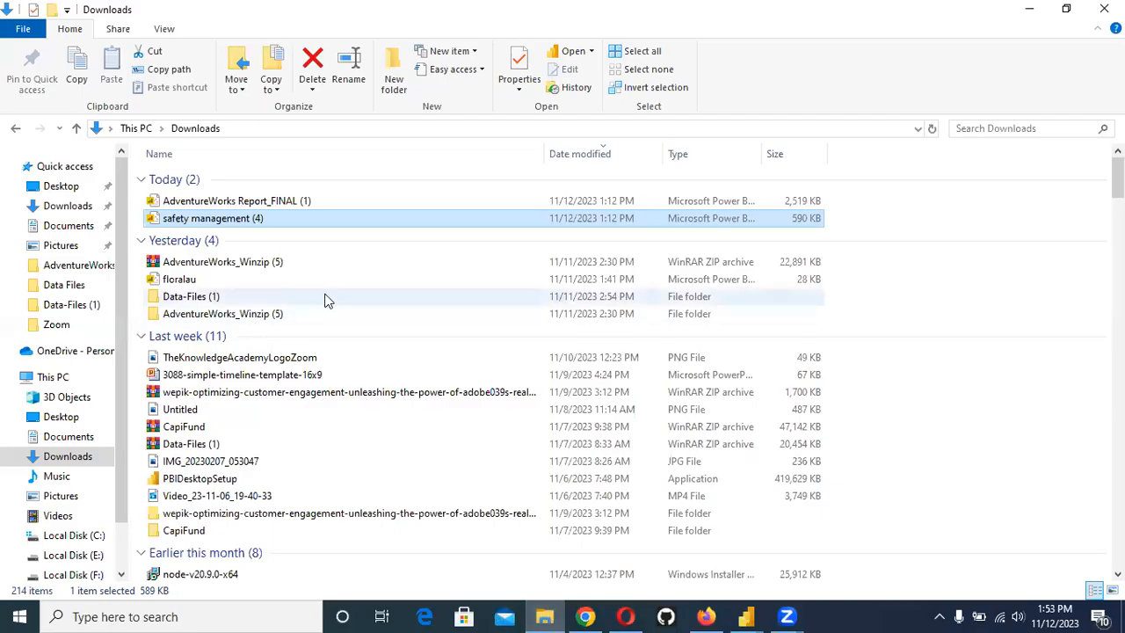
{"action": "left_click", "coordinate": [187, 299]}
{"action": "double_click", "coordinate": [188, 299]}
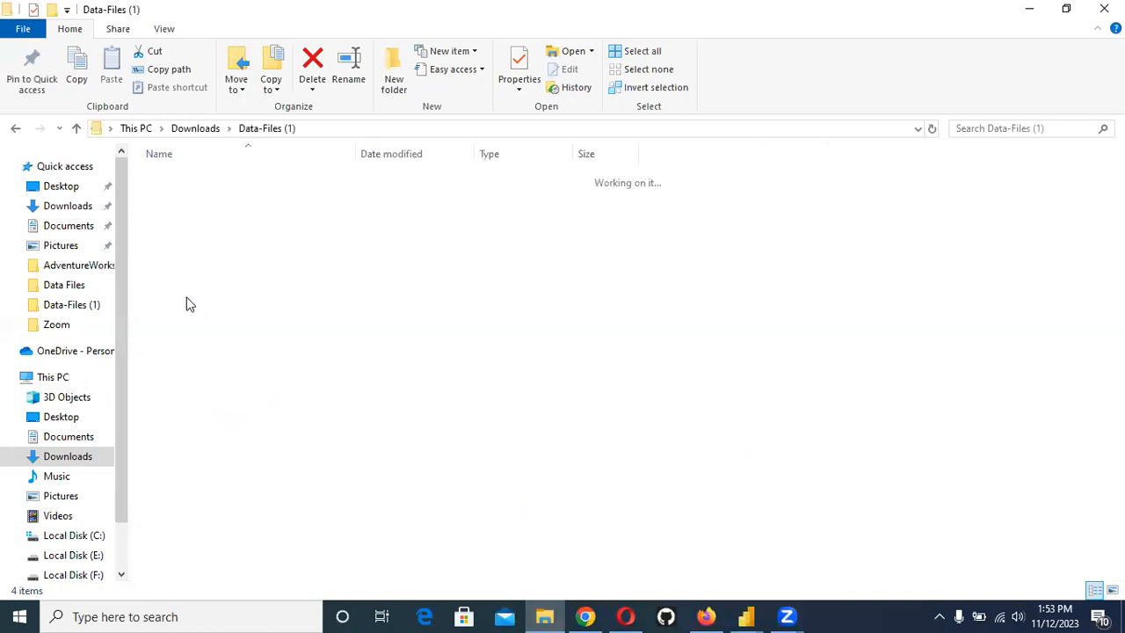
{"action": "double_click", "coordinate": [252, 195]}
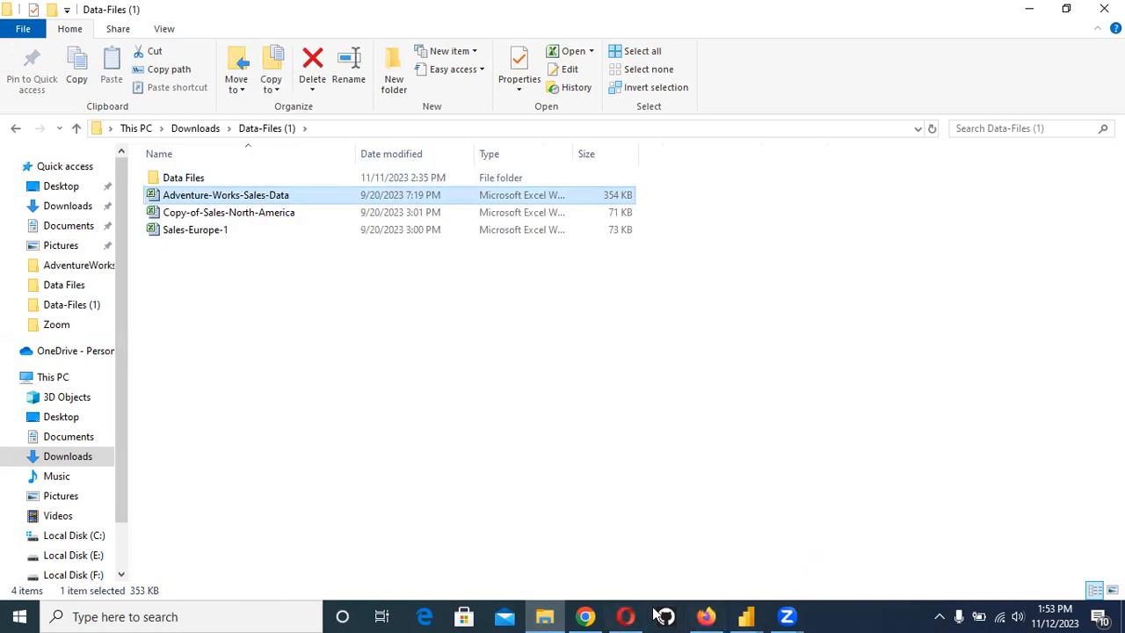
Step: Inspect the August values and fields of the line chart in the other Power BI report, then return to the monthly chart by CalendarYear
{"action": "left_click", "coordinate": [746, 617]}
{"action": "left_click", "coordinate": [629, 543]}
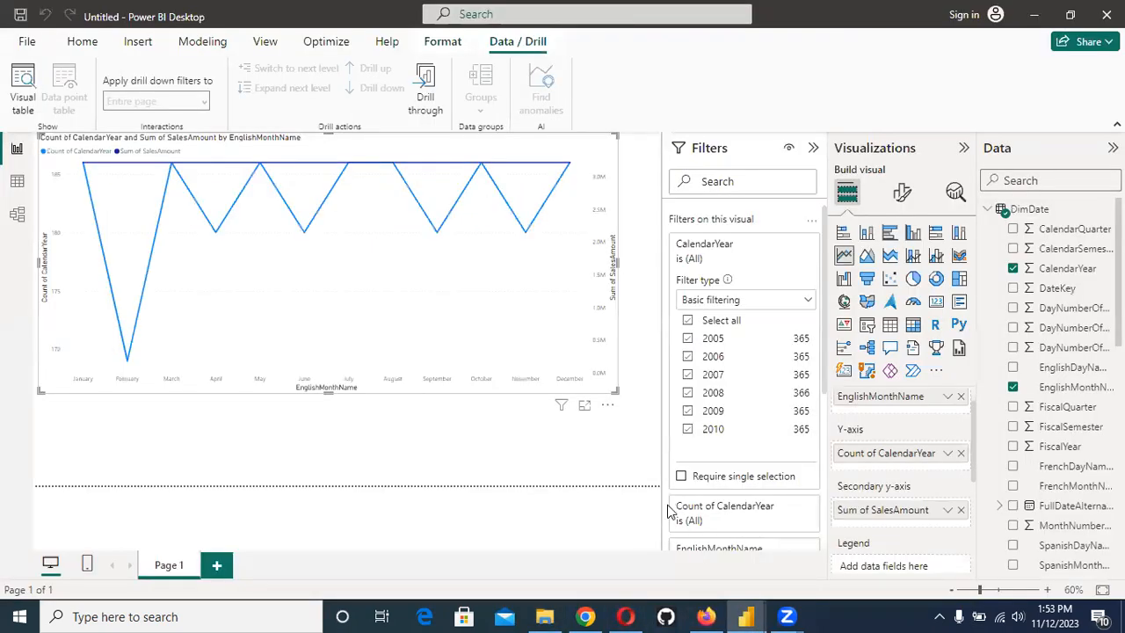
{"action": "mouse_move", "coordinate": [400, 250]}
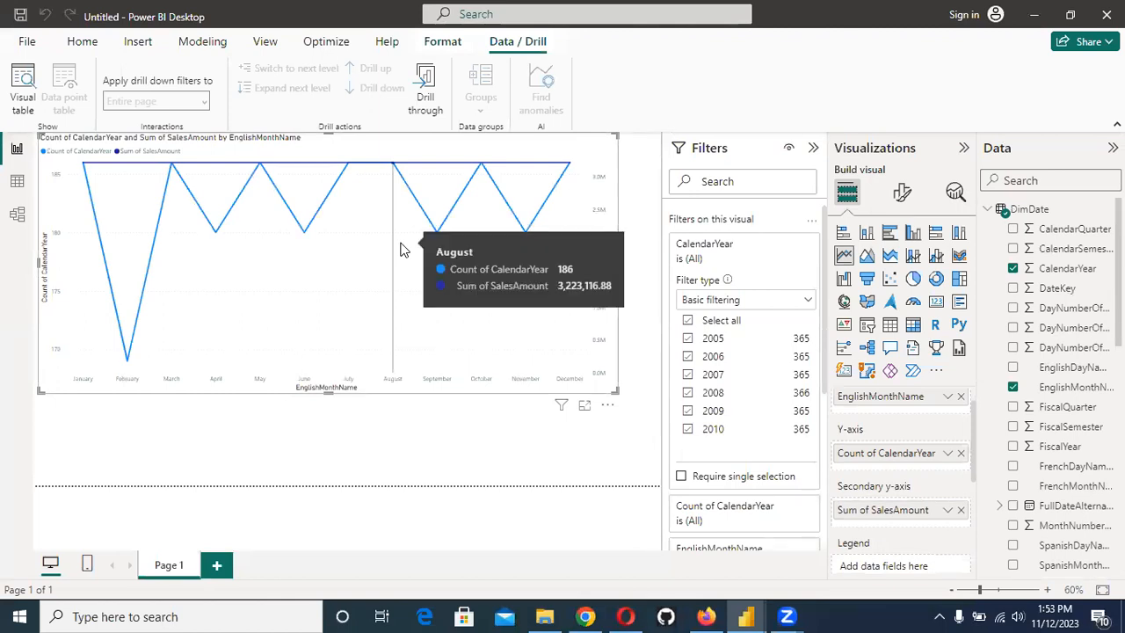
{"action": "mouse_move", "coordinate": [747, 617]}
{"action": "left_click", "coordinate": [888, 558]}
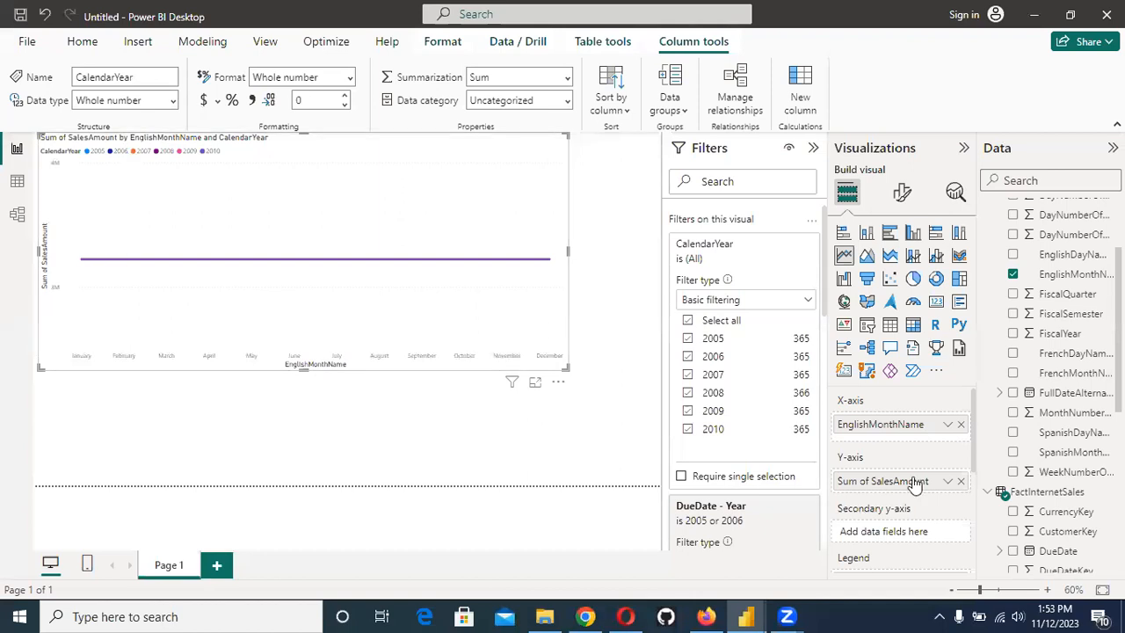
{"action": "scroll", "coordinate": [914, 474], "scroll_direction": "down", "scroll_amount": 1}
{"action": "scroll", "coordinate": [904, 518], "scroll_direction": "up", "scroll_amount": 1}
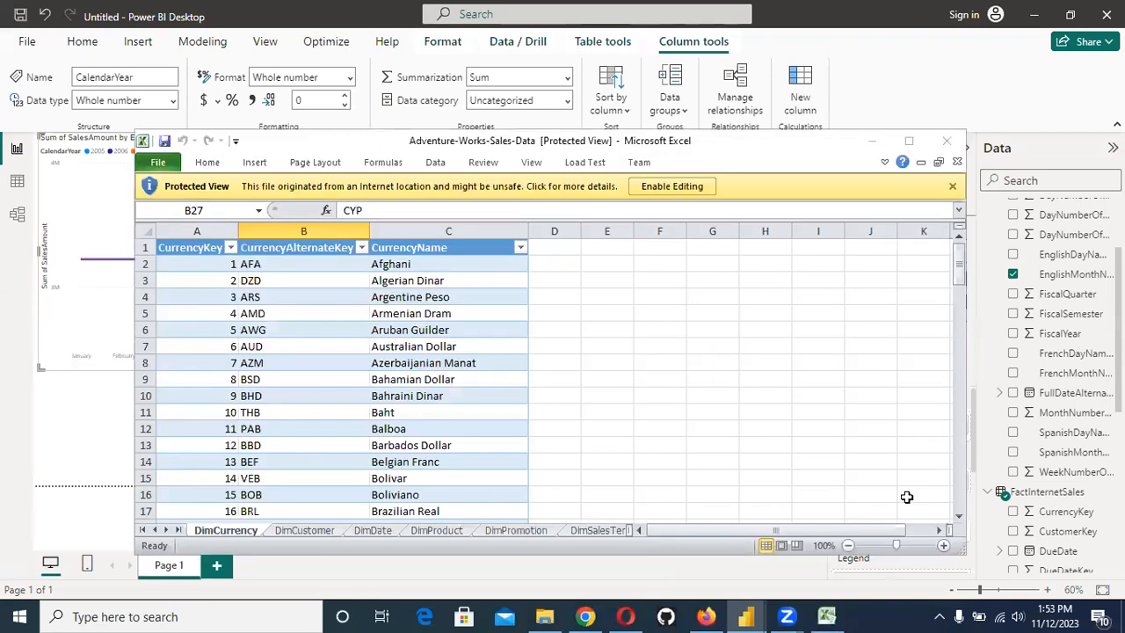
Step: Look over the DimCurrency and DimCustomer sheets of the workbook, then check the October values on the line chart in Power BI
{"action": "left_click", "coordinate": [908, 141]}
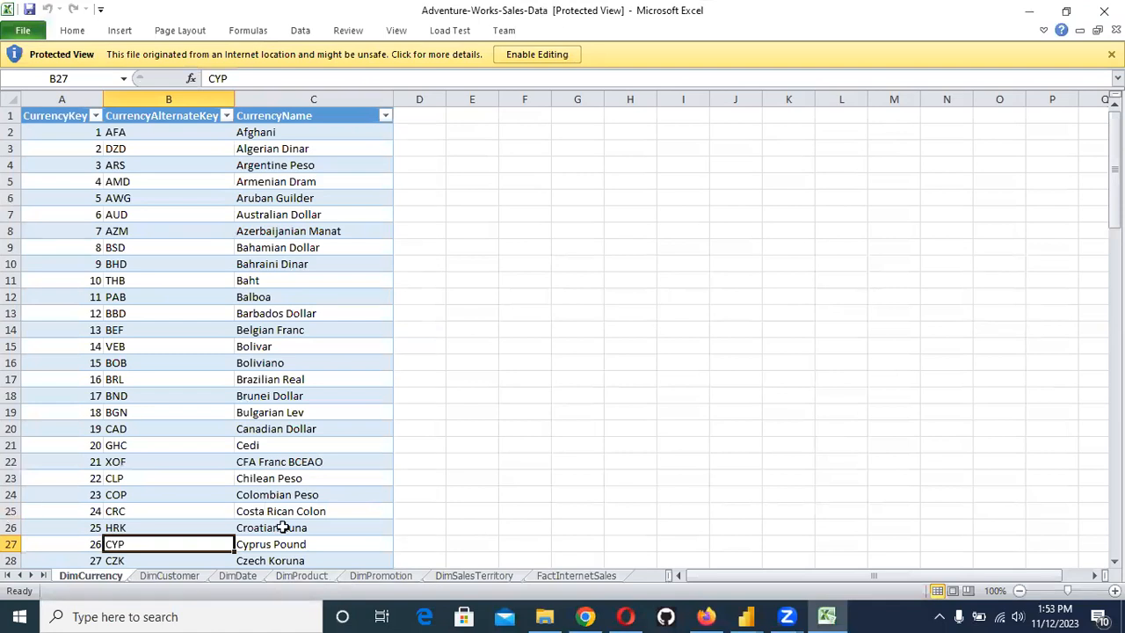
{"action": "left_click", "coordinate": [173, 575]}
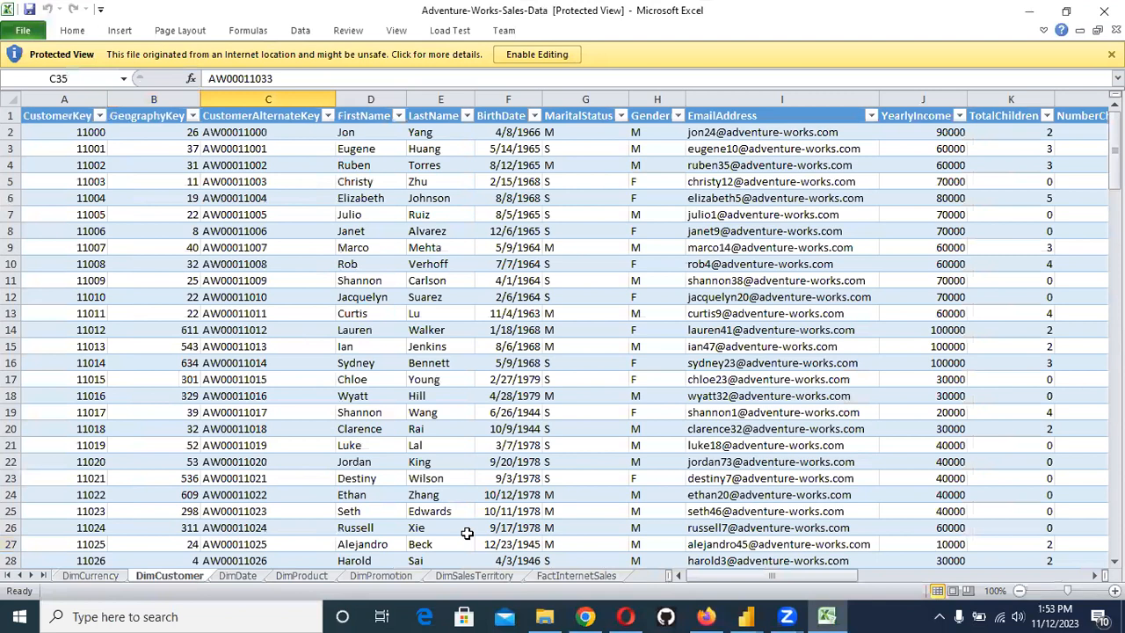
{"action": "left_click", "coordinate": [746, 615]}
{"action": "left_click", "coordinate": [554, 492]}
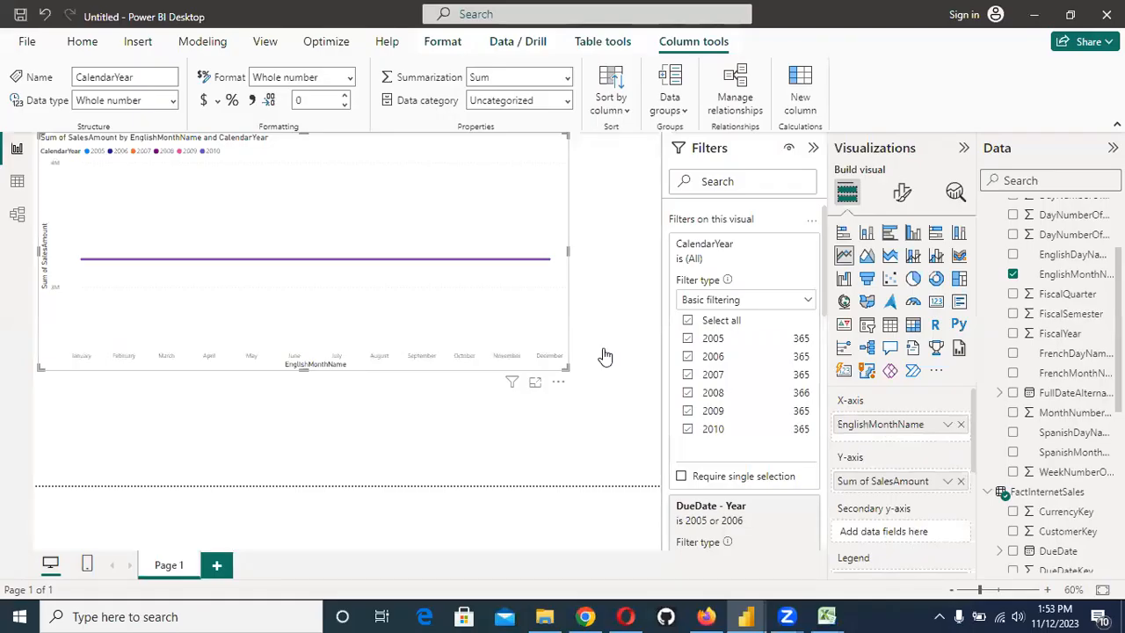
{"action": "mouse_move", "coordinate": [443, 332]}
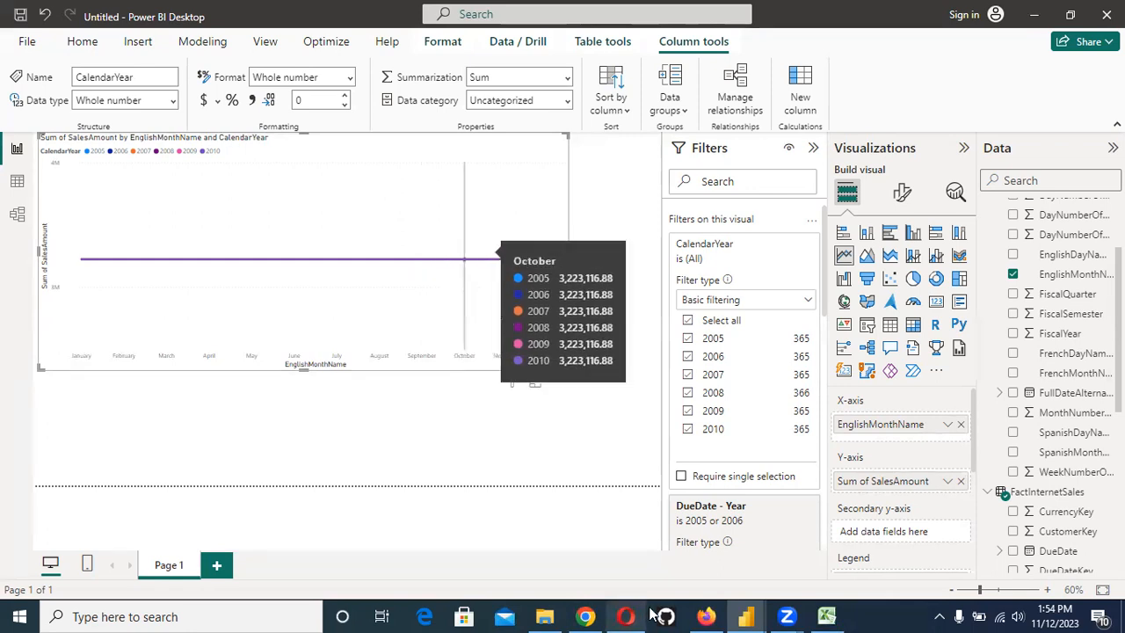
Step: Close the other untitled Power BI report, the one charting the count of CalendarYear, without saving its changes
{"action": "mouse_move", "coordinate": [745, 616]}
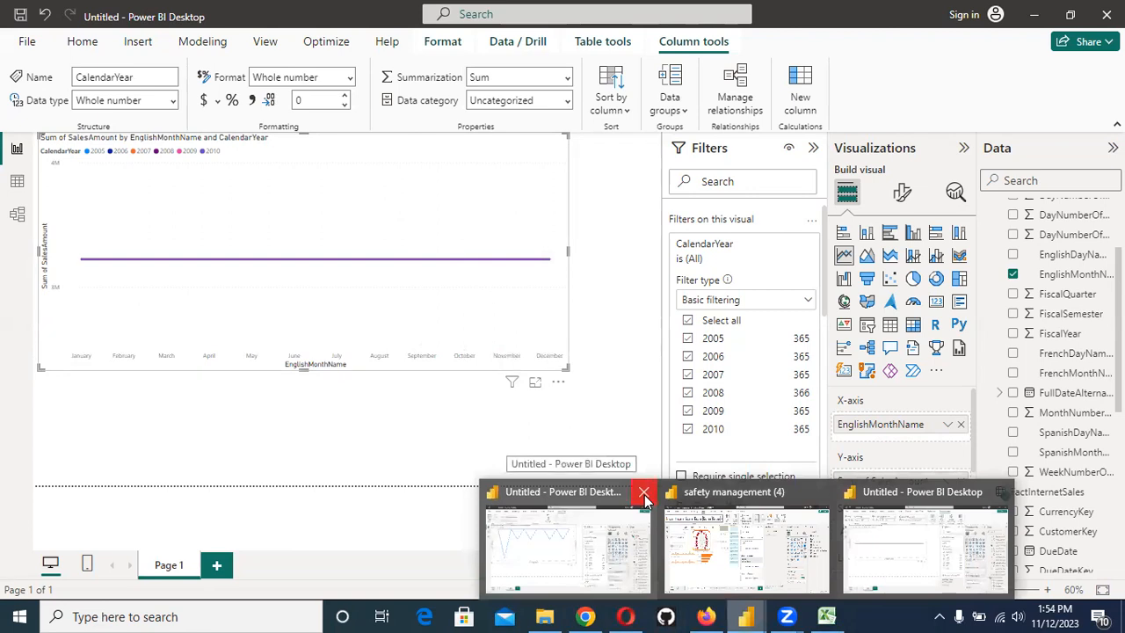
{"action": "left_click", "coordinate": [644, 495]}
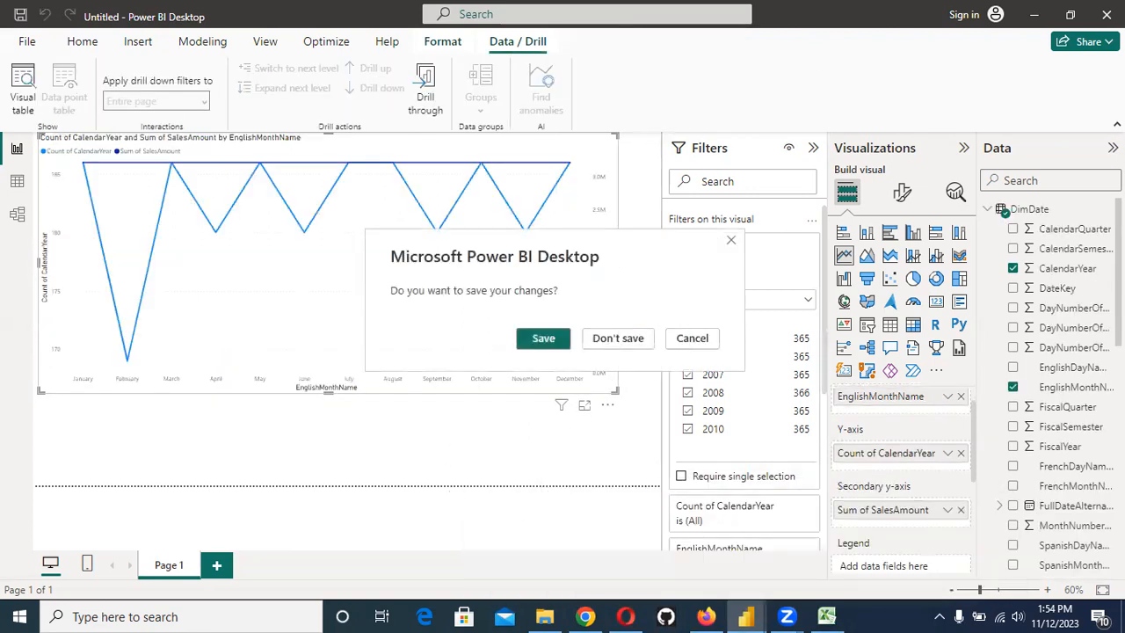
{"action": "left_click", "coordinate": [603, 338]}
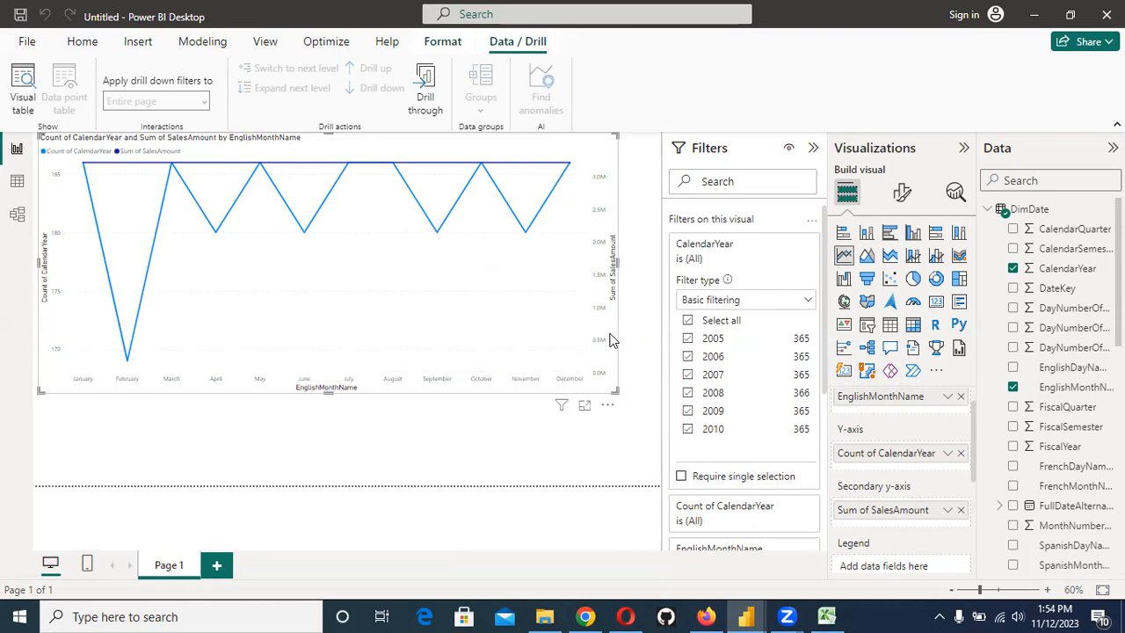
{"action": "left_click", "coordinate": [1107, 14]}
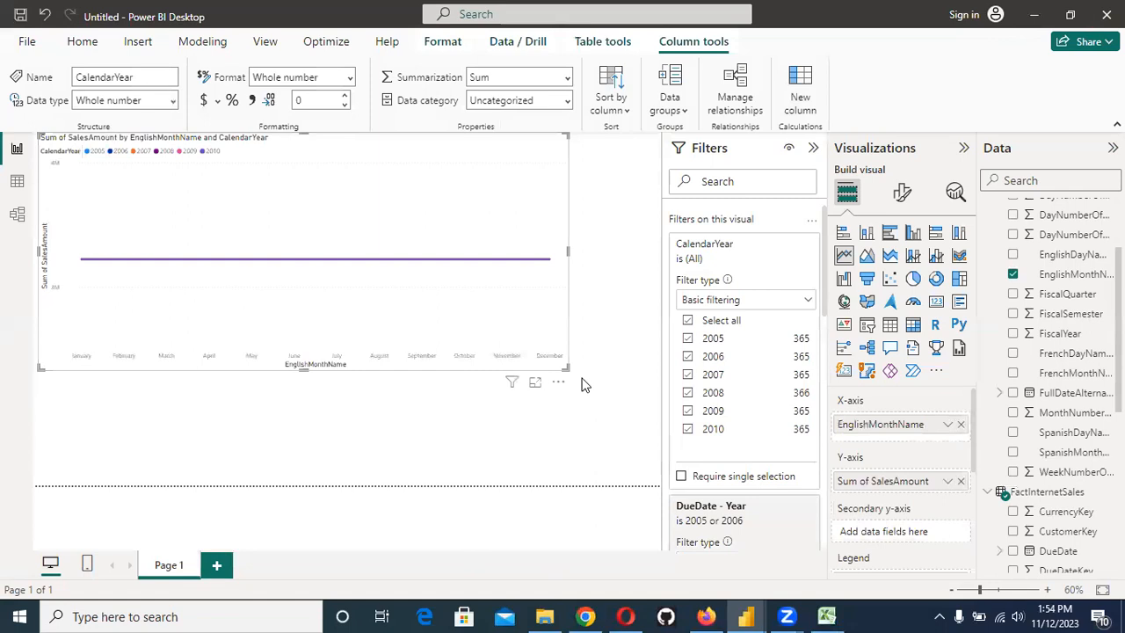
Step: Remove EnglishMonthName, Sum of SalesAmount and CalendarYear from the line chart's X-axis, Y-axis and Legend
{"action": "left_click", "coordinate": [962, 426]}
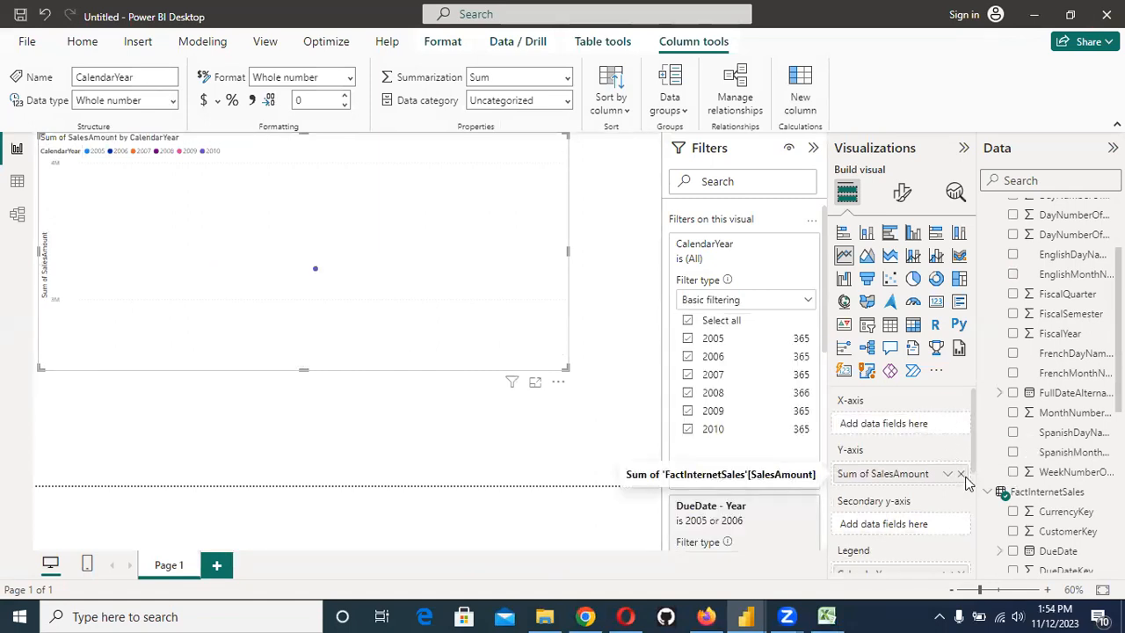
{"action": "left_click", "coordinate": [963, 476]}
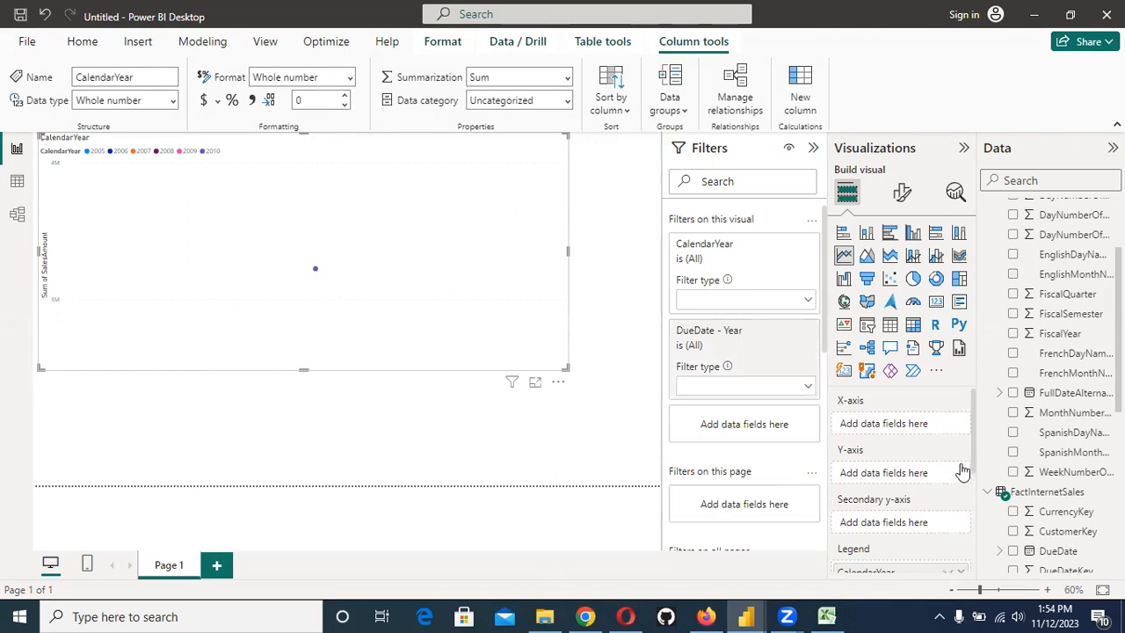
{"action": "scroll", "coordinate": [961, 465], "scroll_direction": "down", "scroll_amount": 2}
{"action": "left_click", "coordinate": [963, 464]}
{"action": "scroll", "coordinate": [967, 448], "scroll_direction": "up", "scroll_amount": 3}
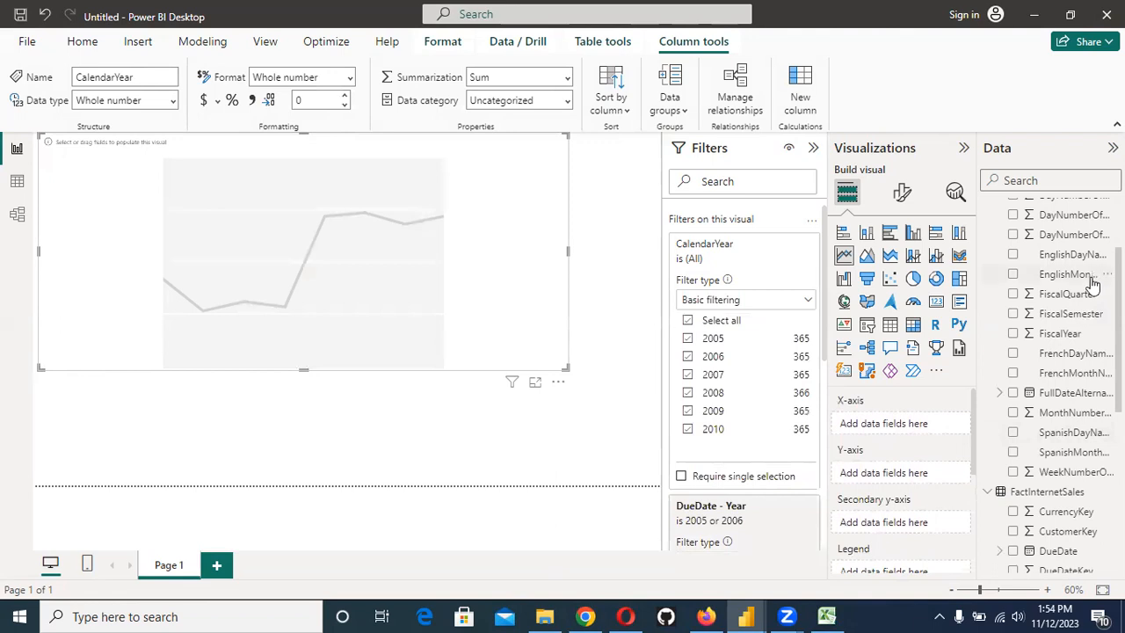
Step: Add EnglishMonthName to the empty line chart's X-axis and SalesAmount from FactInternetSales to its Y-axis
{"action": "left_click", "coordinate": [1013, 274]}
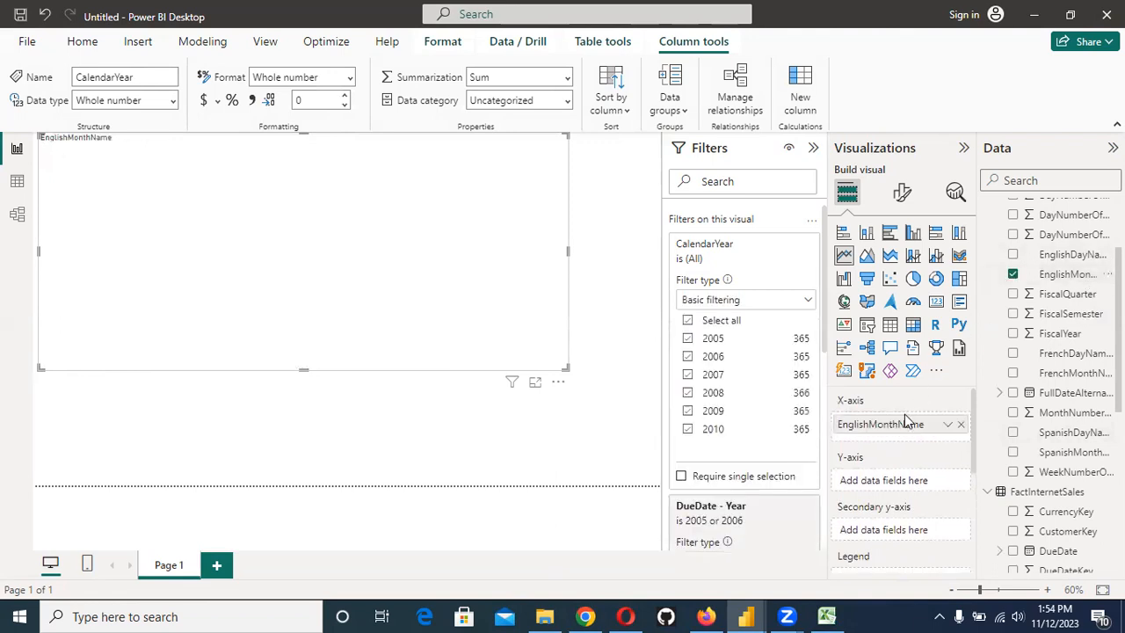
{"action": "scroll", "coordinate": [870, 479], "scroll_direction": "down", "scroll_amount": 1}
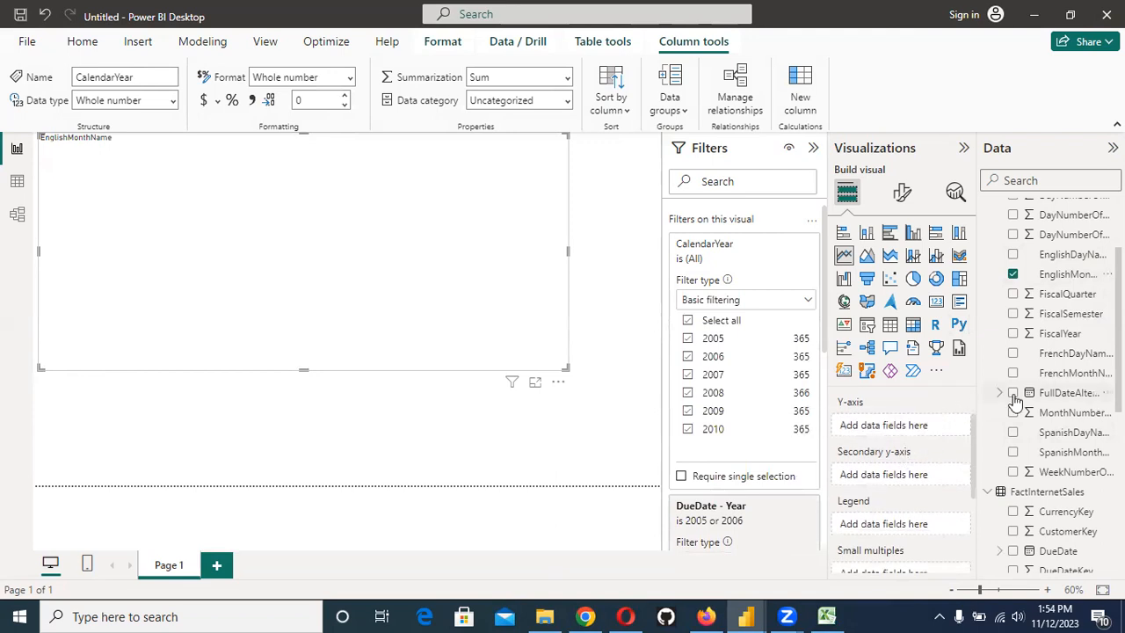
{"action": "scroll", "coordinate": [1055, 493], "scroll_direction": "down", "scroll_amount": 3}
{"action": "scroll", "coordinate": [1056, 497], "scroll_direction": "down", "scroll_amount": 4}
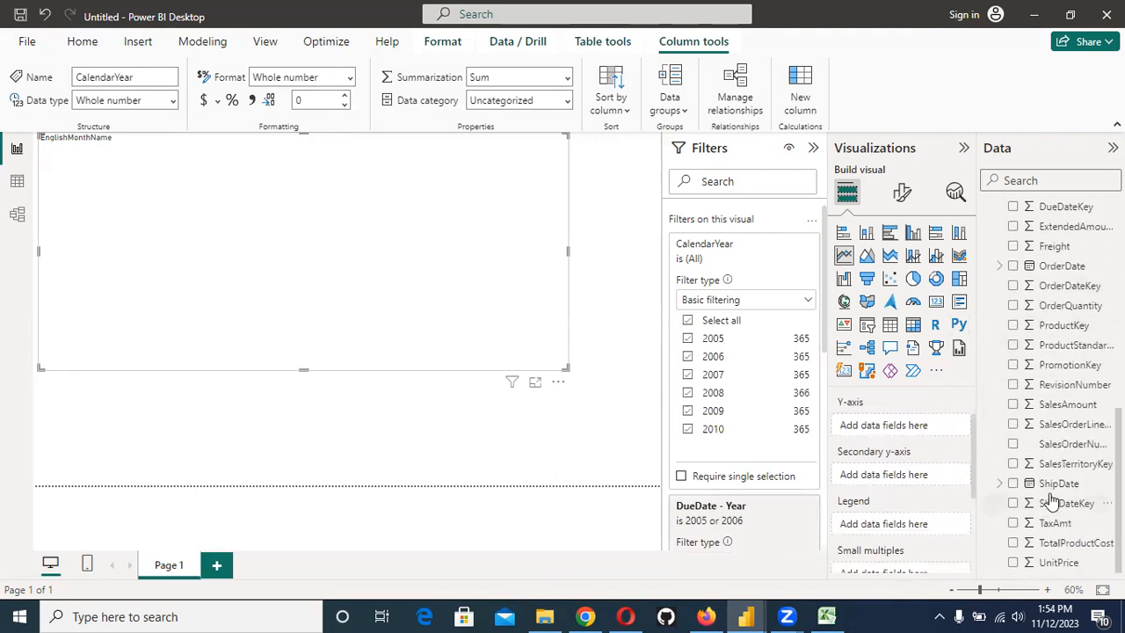
{"action": "scroll", "coordinate": [1053, 541], "scroll_direction": "up", "scroll_amount": 2}
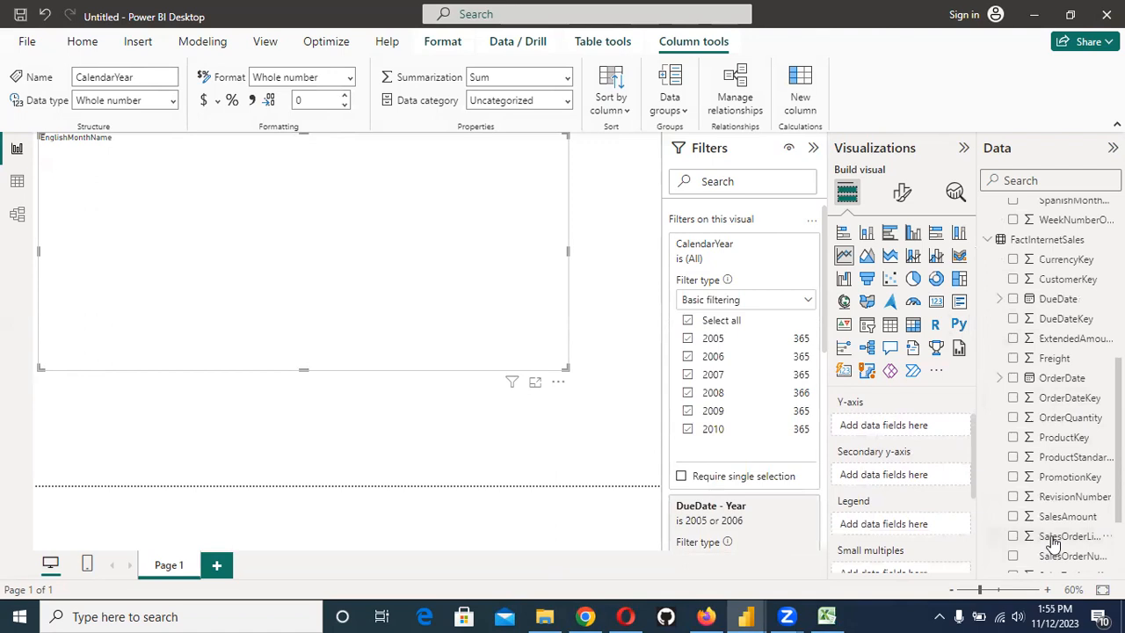
{"action": "left_click", "coordinate": [1039, 181]}
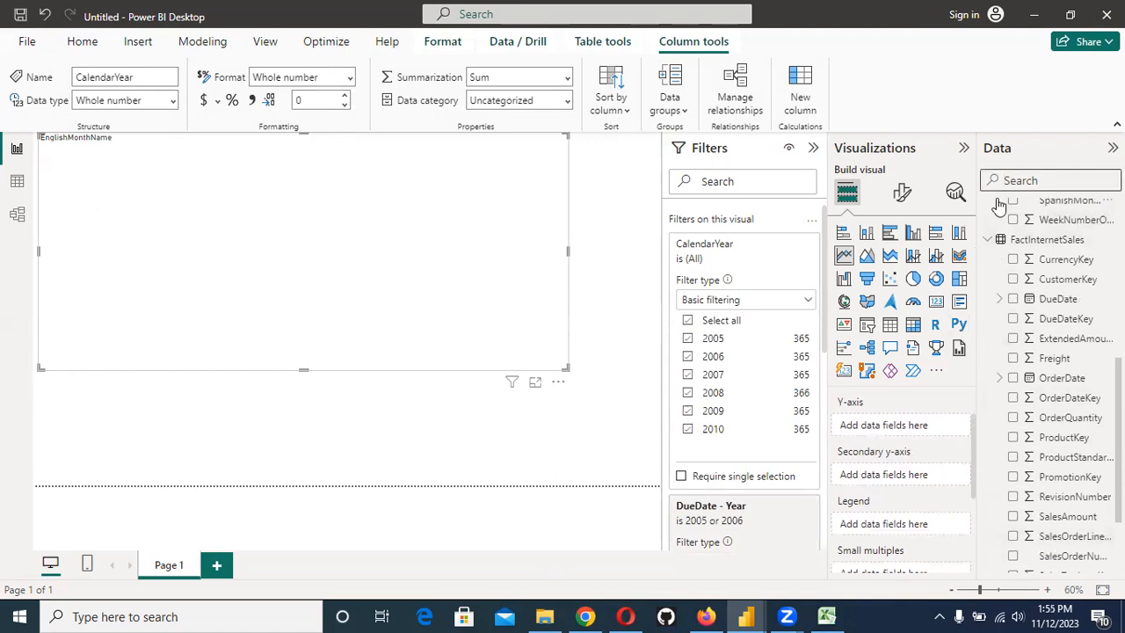
{"action": "type", "text": "sales"}
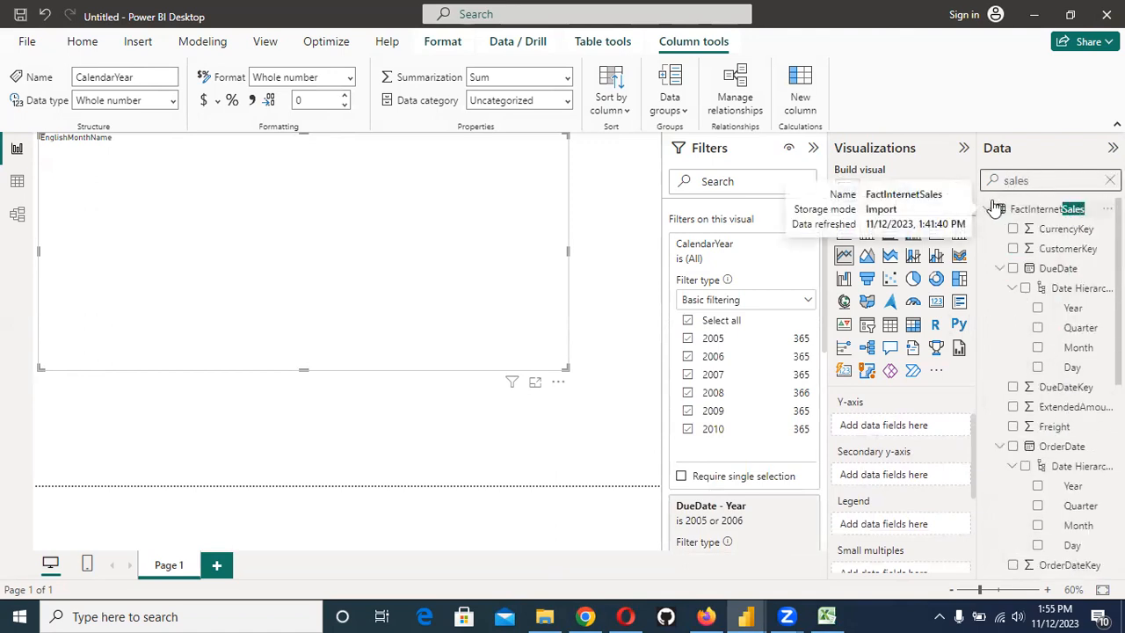
{"action": "scroll", "coordinate": [1024, 439], "scroll_direction": "down", "scroll_amount": 3}
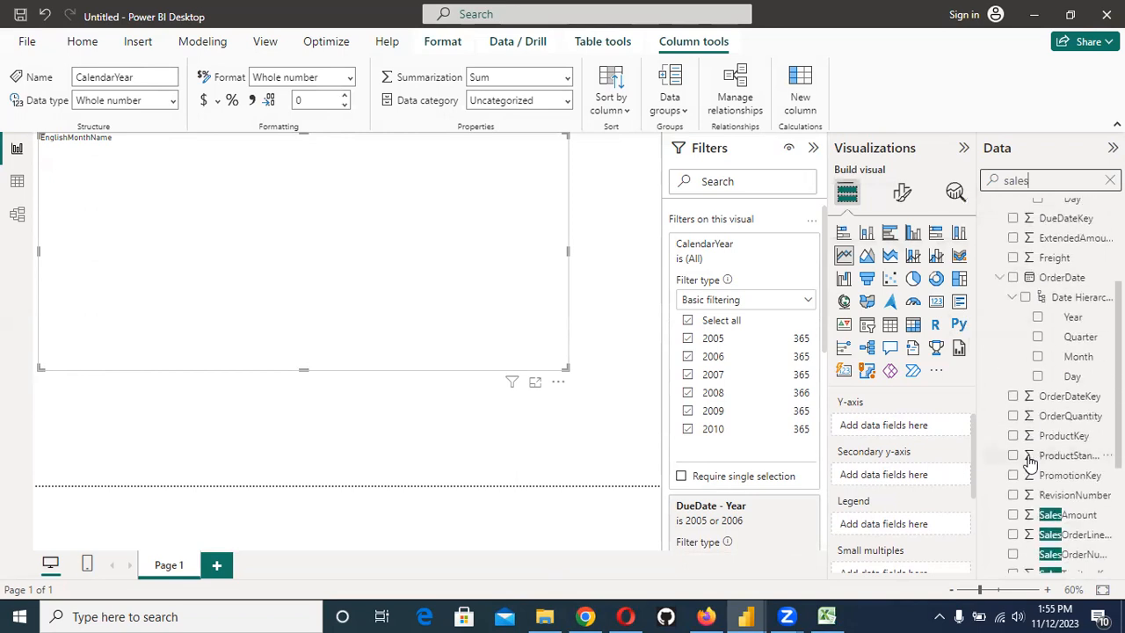
{"action": "left_click", "coordinate": [1013, 515]}
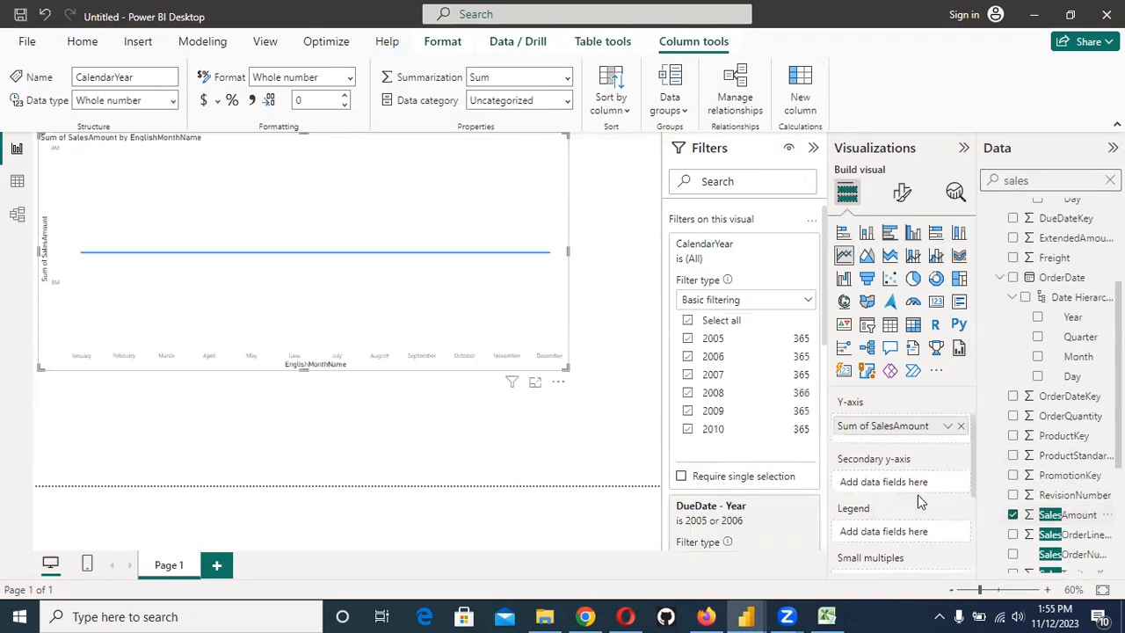
Step: Search the data fields for "calend" and add CalendarYear from DimDate to the line chart
{"action": "scroll", "coordinate": [927, 463], "scroll_direction": "down", "scroll_amount": 1}
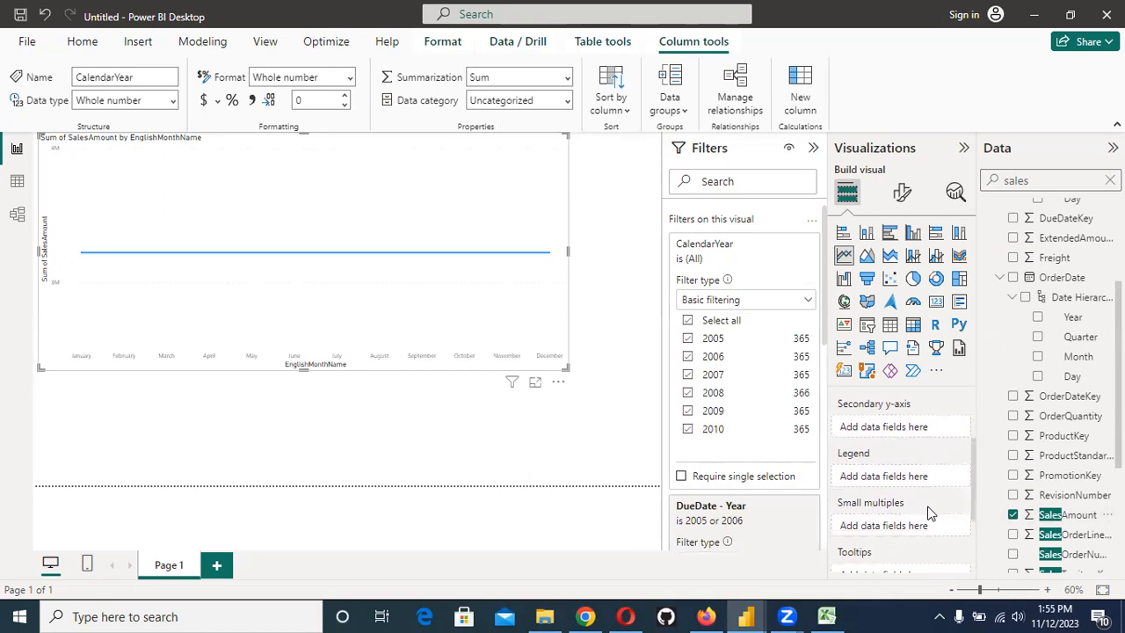
{"action": "scroll", "coordinate": [928, 510], "scroll_direction": "up", "scroll_amount": 2}
{"action": "scroll", "coordinate": [1012, 386], "scroll_direction": "up", "scroll_amount": 4}
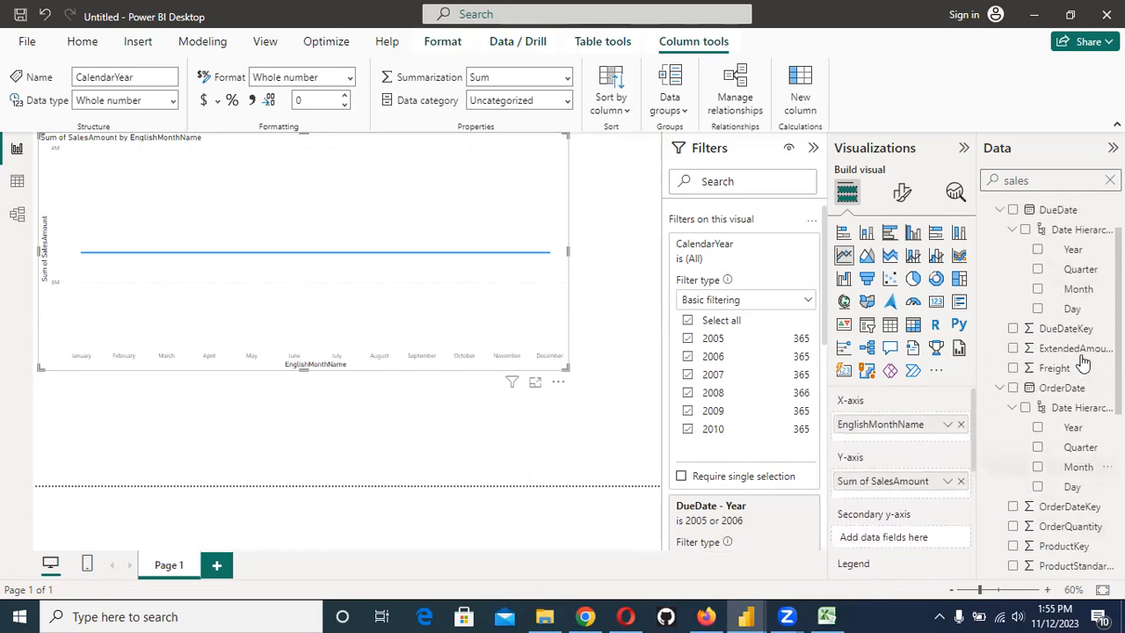
{"action": "left_click", "coordinate": [1037, 173]}
{"action": "key", "text": "BackSpace"}
{"action": "key", "text": "BackSpace"}
{"action": "key", "text": "BackSpace"}
{"action": "key", "text": "BackSpace"}
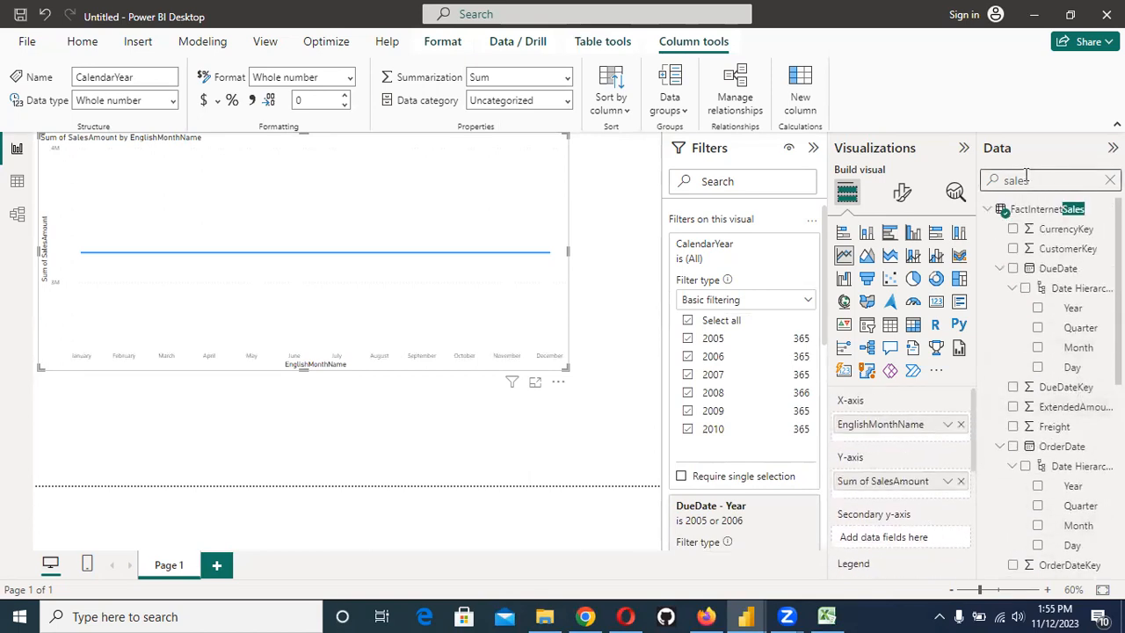
{"action": "key", "text": "BackSpace"}
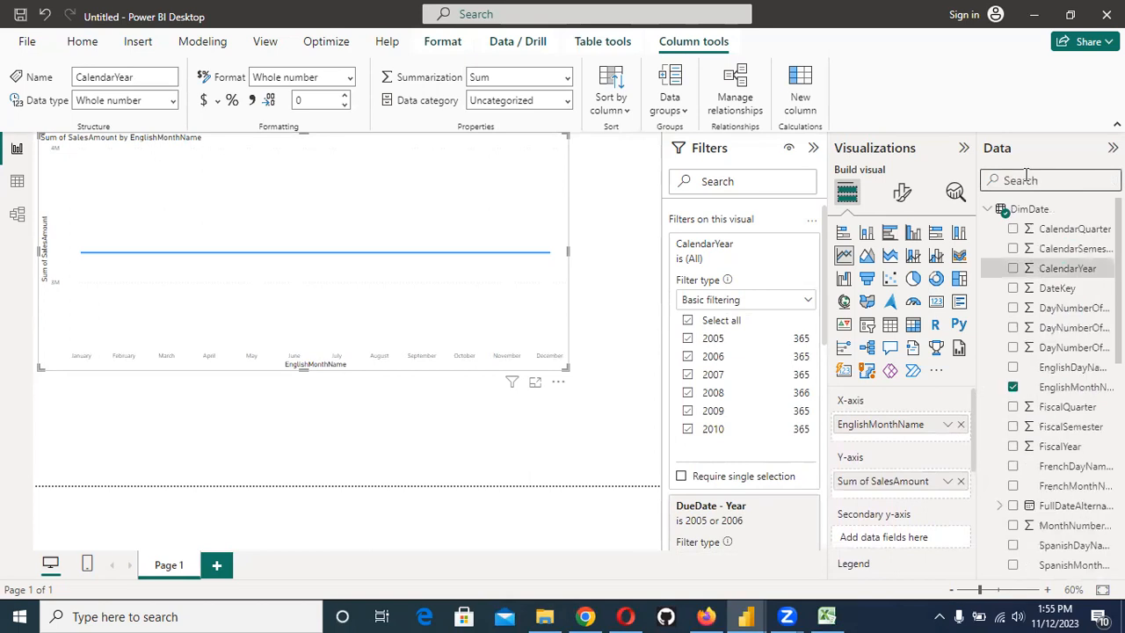
{"action": "type", "text": "calend"}
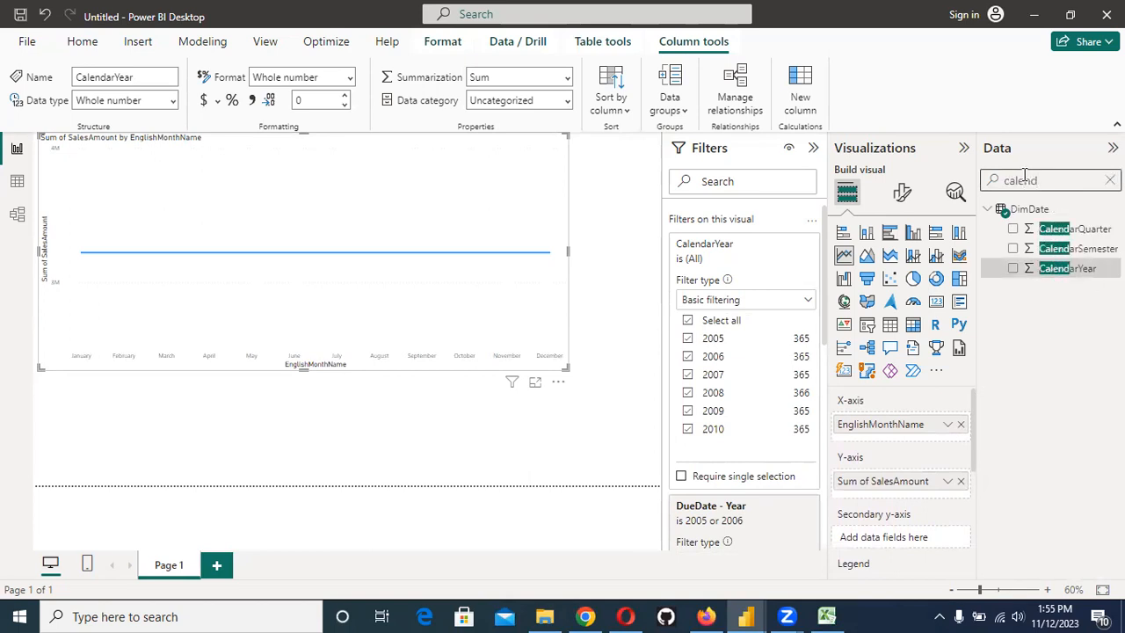
{"action": "left_click", "coordinate": [1013, 268]}
Step: Move CalendarYear from the line chart's Y-axis to its Legend
{"action": "scroll", "coordinate": [927, 520], "scroll_direction": "down", "scroll_amount": 1}
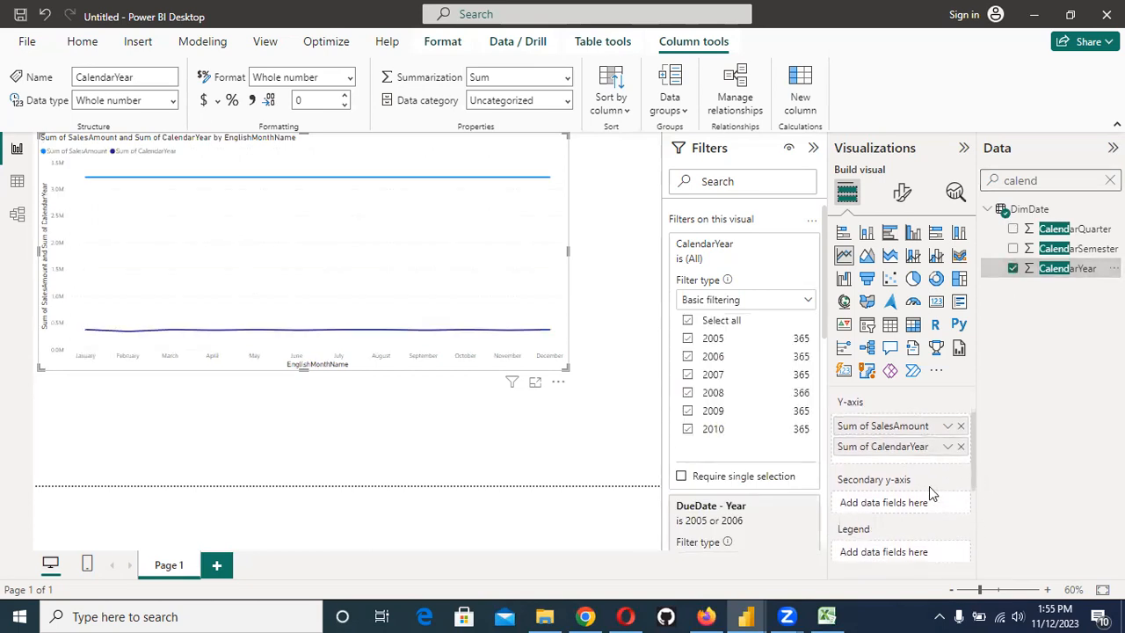
{"action": "left_click", "coordinate": [948, 446]}
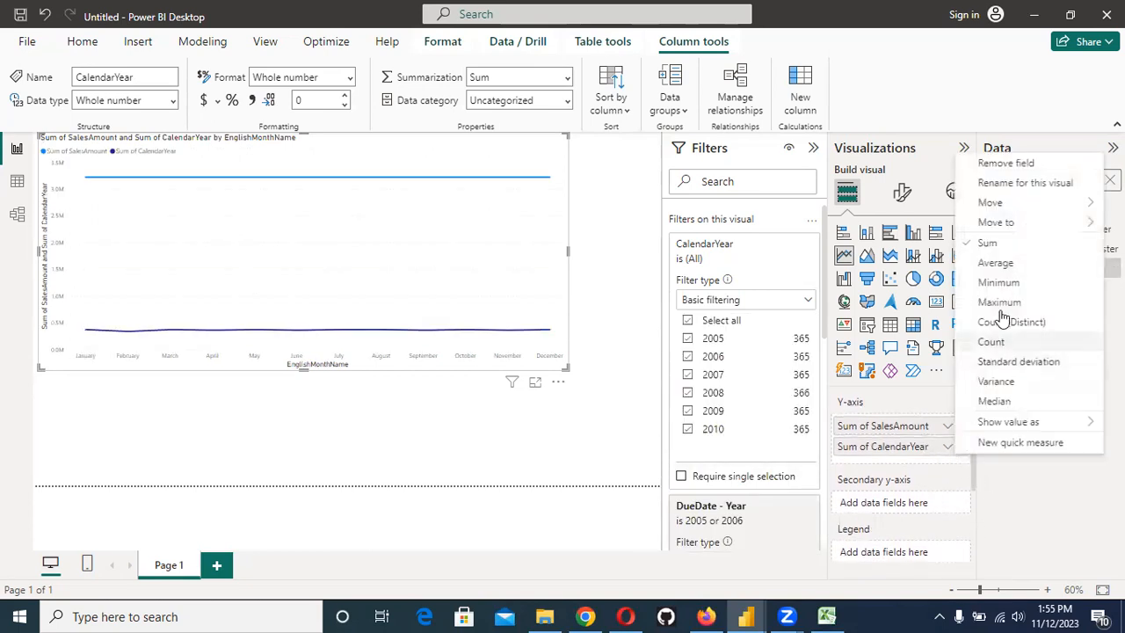
{"action": "mouse_move", "coordinate": [998, 224]}
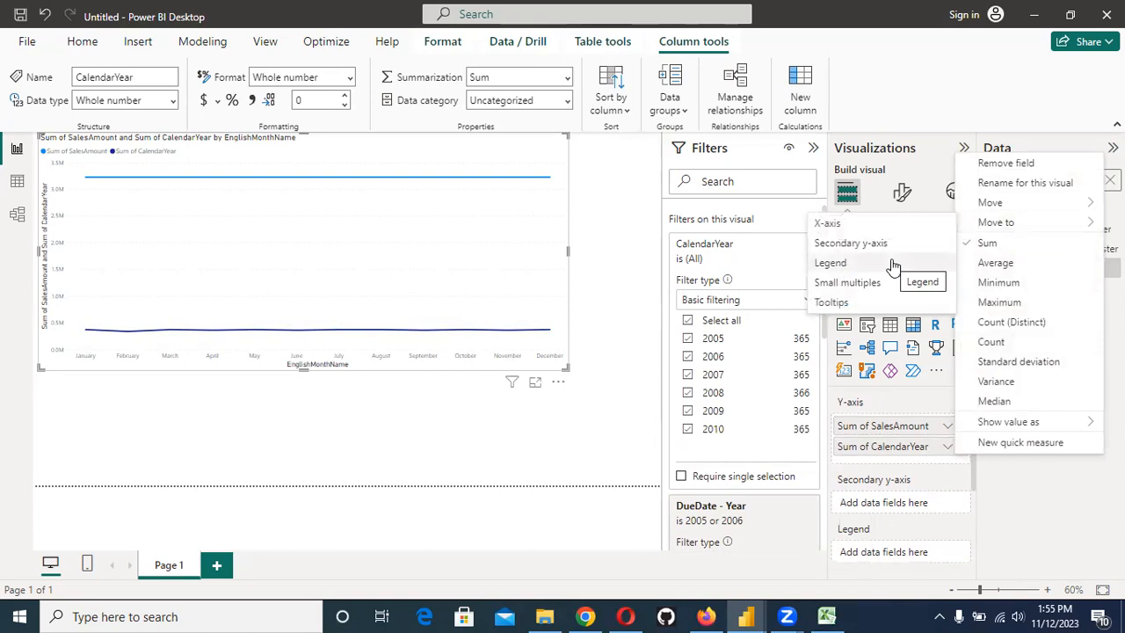
{"action": "left_click", "coordinate": [877, 459]}
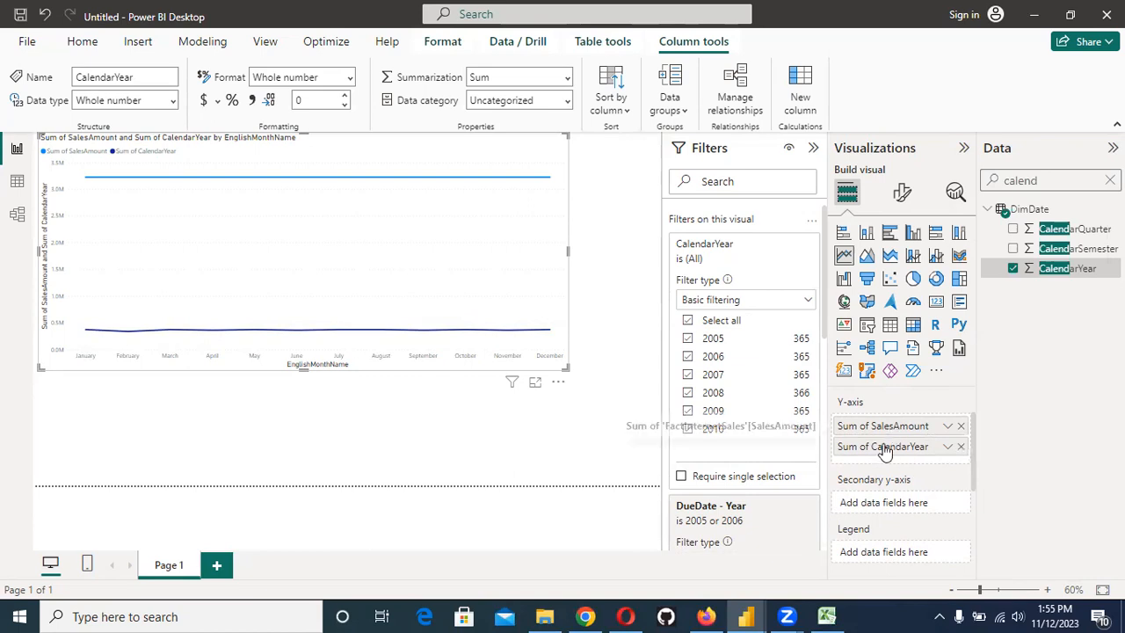
{"action": "left_click_drag", "start_coordinate": [1062, 270], "coordinate": [914, 537]}
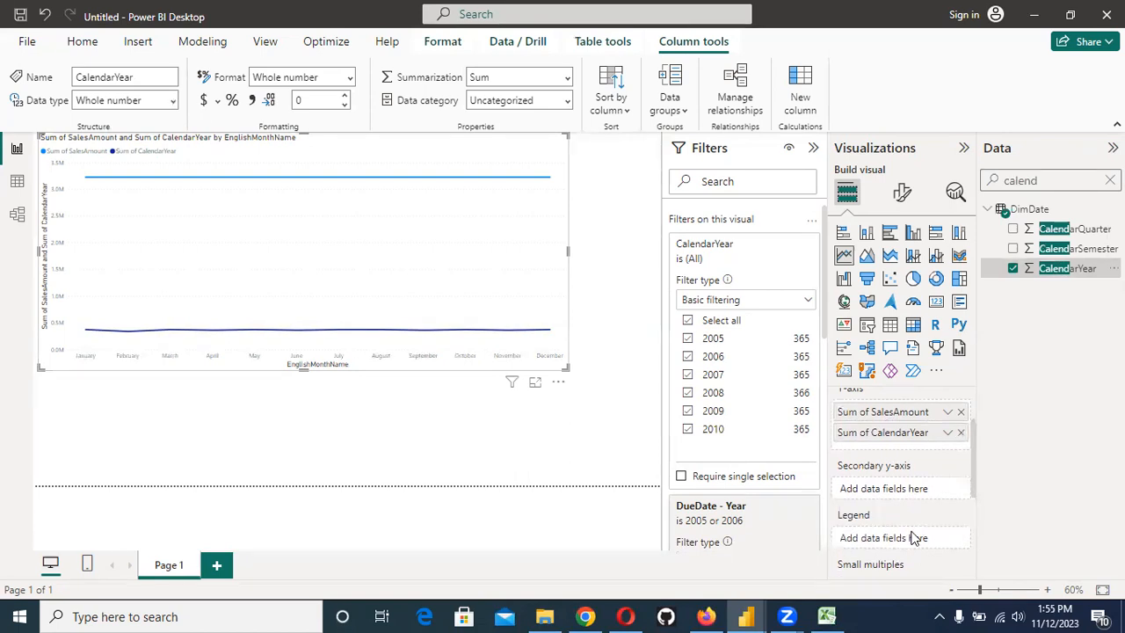
{"action": "left_click", "coordinate": [947, 432]}
{"action": "mouse_move", "coordinate": [1037, 210]}
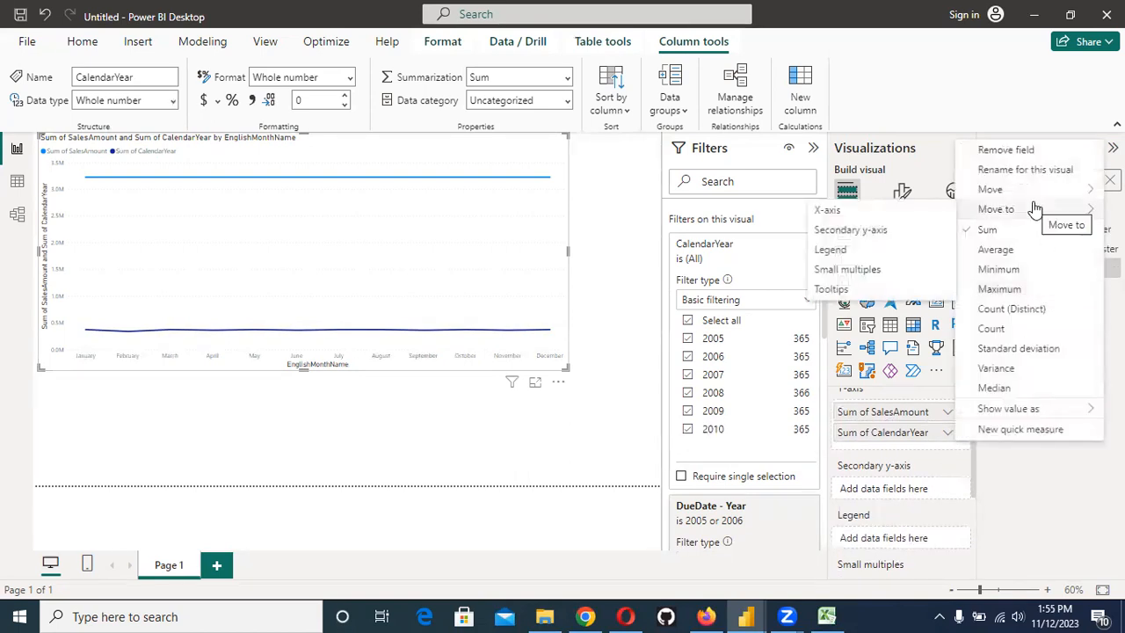
{"action": "left_click", "coordinate": [866, 251]}
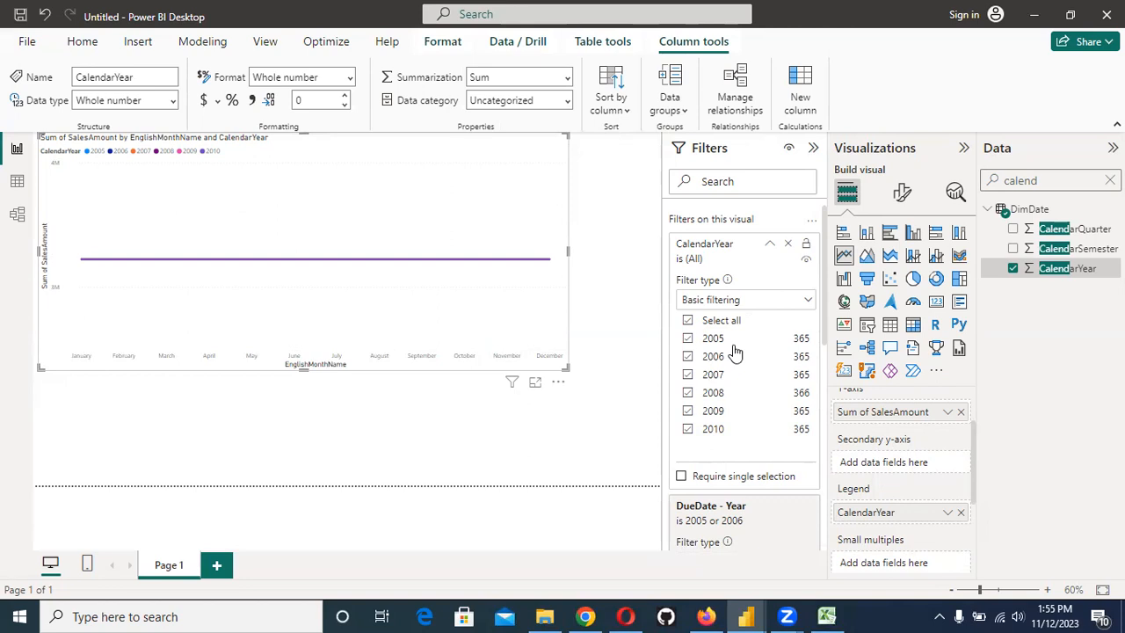
Step: Switch to the Excel workbook and examine the OrderDate and SalesAmount columns throughout the FactInternetSales sheet
{"action": "left_click", "coordinate": [826, 616]}
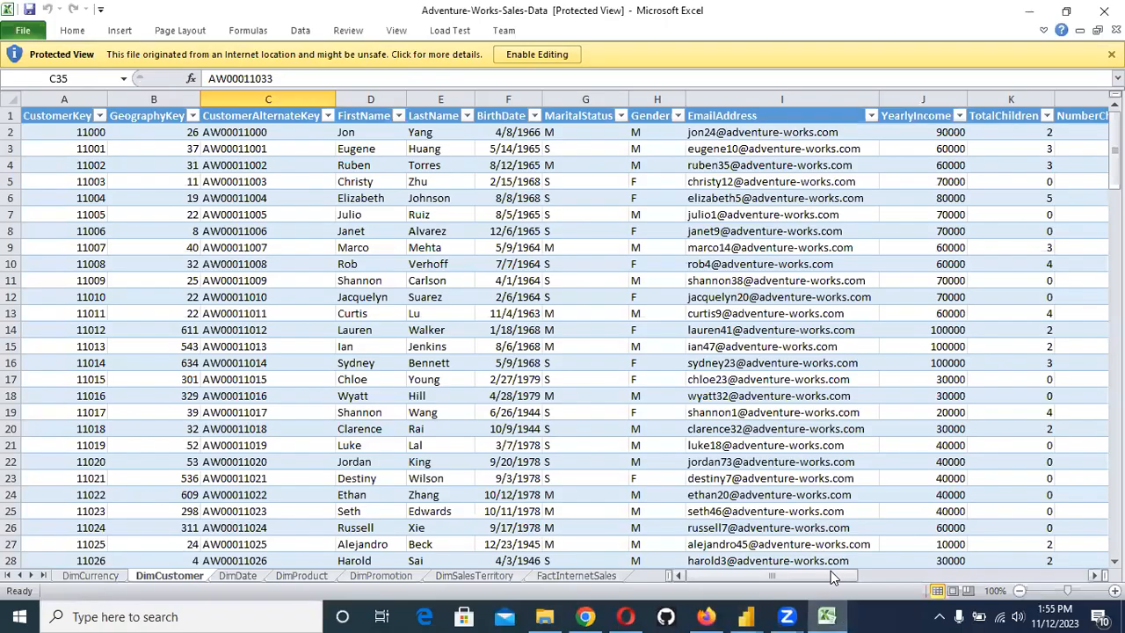
{"action": "left_click", "coordinate": [602, 576]}
{"action": "left_click_drag", "start_coordinate": [826, 569], "coordinate": [835, 578]}
{"action": "scroll", "coordinate": [813, 211], "scroll_direction": "down", "scroll_amount": 2}
{"action": "scroll", "coordinate": [813, 314], "scroll_direction": "down", "scroll_amount": 20}
{"action": "scroll", "coordinate": [840, 545], "scroll_direction": "down", "scroll_amount": 15}
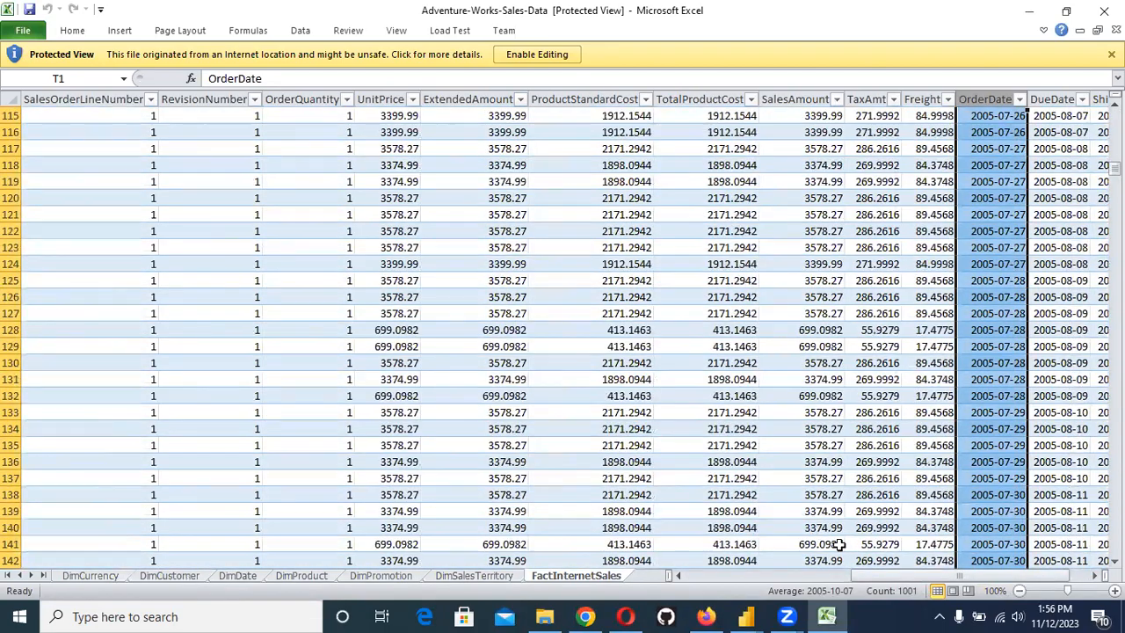
{"action": "scroll", "coordinate": [840, 545], "scroll_direction": "down", "scroll_amount": 17}
{"action": "scroll", "coordinate": [836, 553], "scroll_direction": "down", "scroll_amount": 20}
{"action": "scroll", "coordinate": [836, 552], "scroll_direction": "down", "scroll_amount": 20}
{"action": "scroll", "coordinate": [836, 553], "scroll_direction": "down", "scroll_amount": 20}
{"action": "scroll", "coordinate": [836, 553], "scroll_direction": "down", "scroll_amount": 12}
{"action": "scroll", "coordinate": [842, 533], "scroll_direction": "down", "scroll_amount": 11}
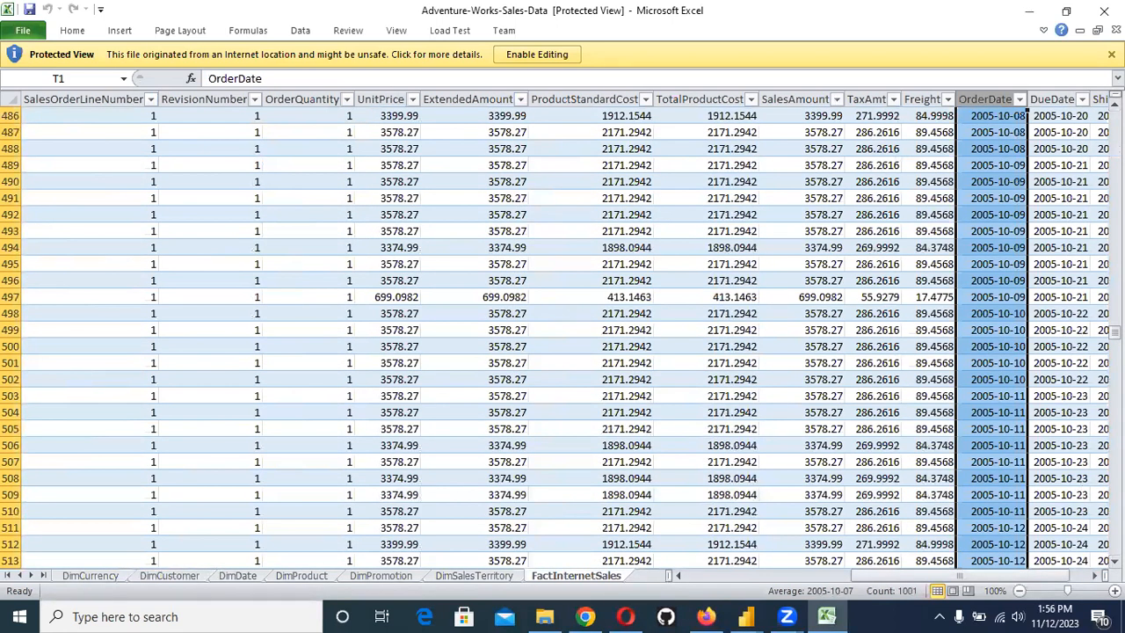
{"action": "left_click_drag", "start_coordinate": [1115, 333], "coordinate": [1114, 547]}
{"action": "left_click_drag", "start_coordinate": [1115, 547], "coordinate": [1106, 100]}
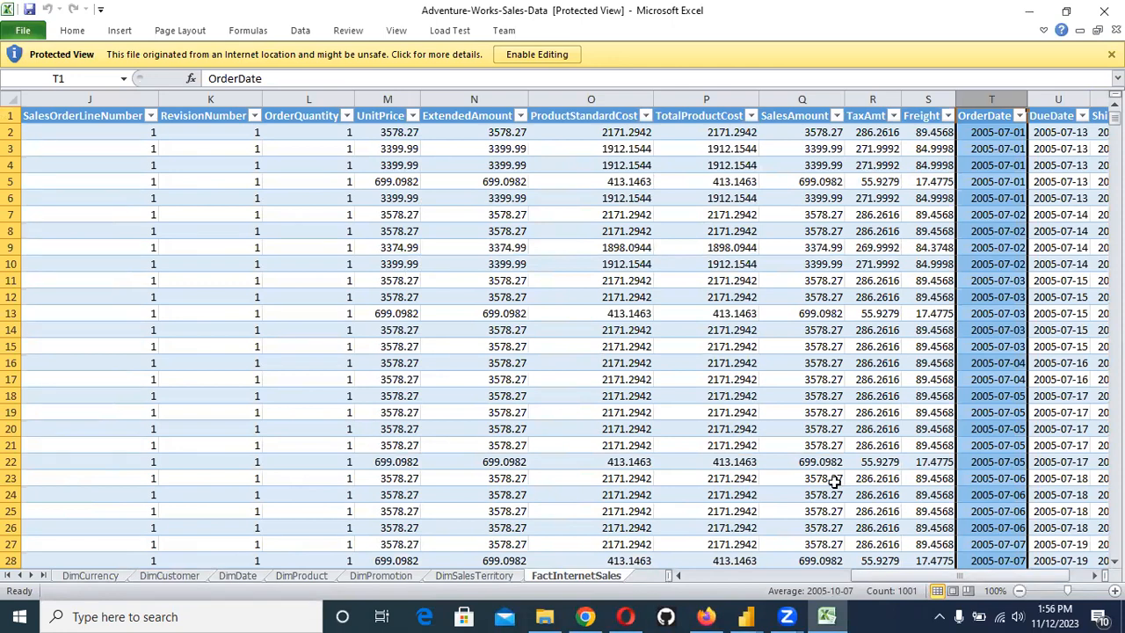
{"action": "left_click", "coordinate": [826, 616]}
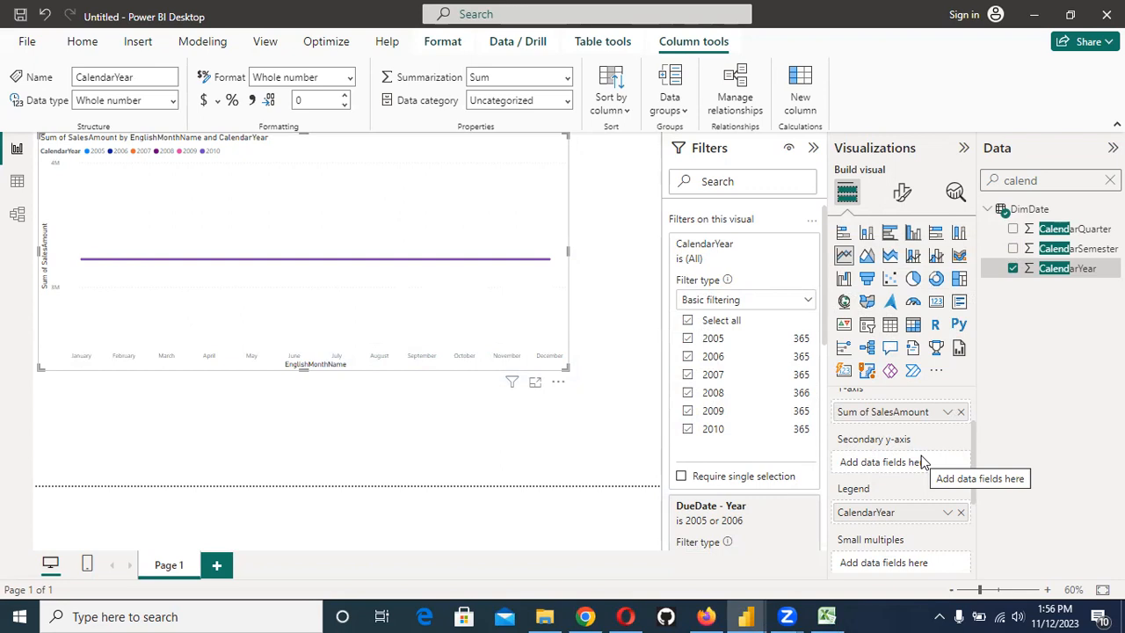
{"action": "left_click", "coordinate": [827, 616]}
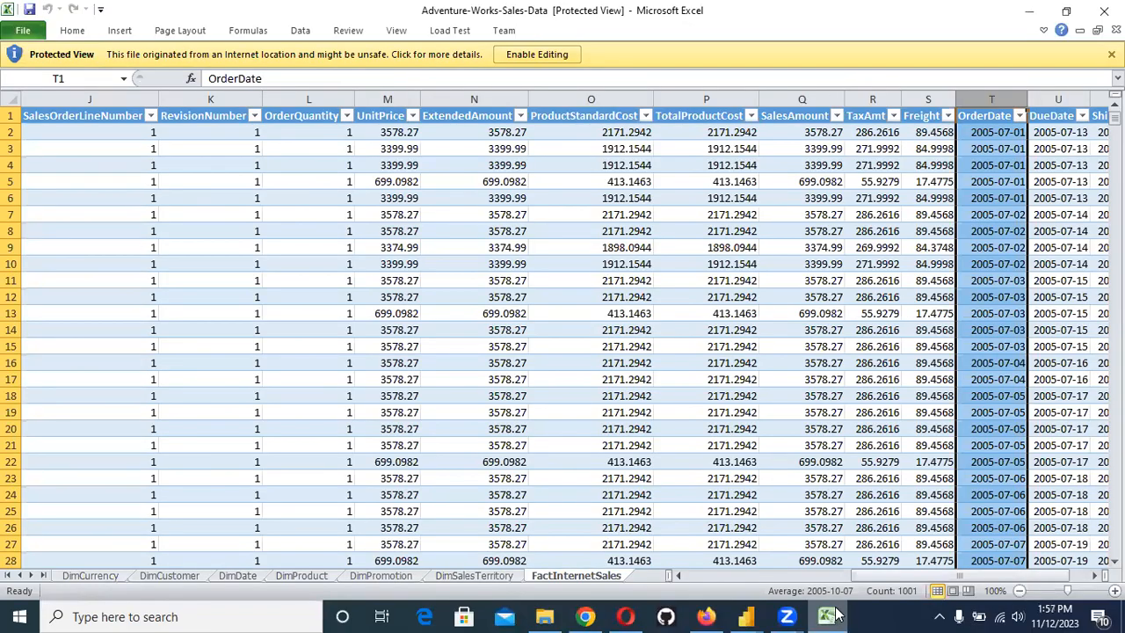
{"action": "left_click", "coordinate": [830, 617]}
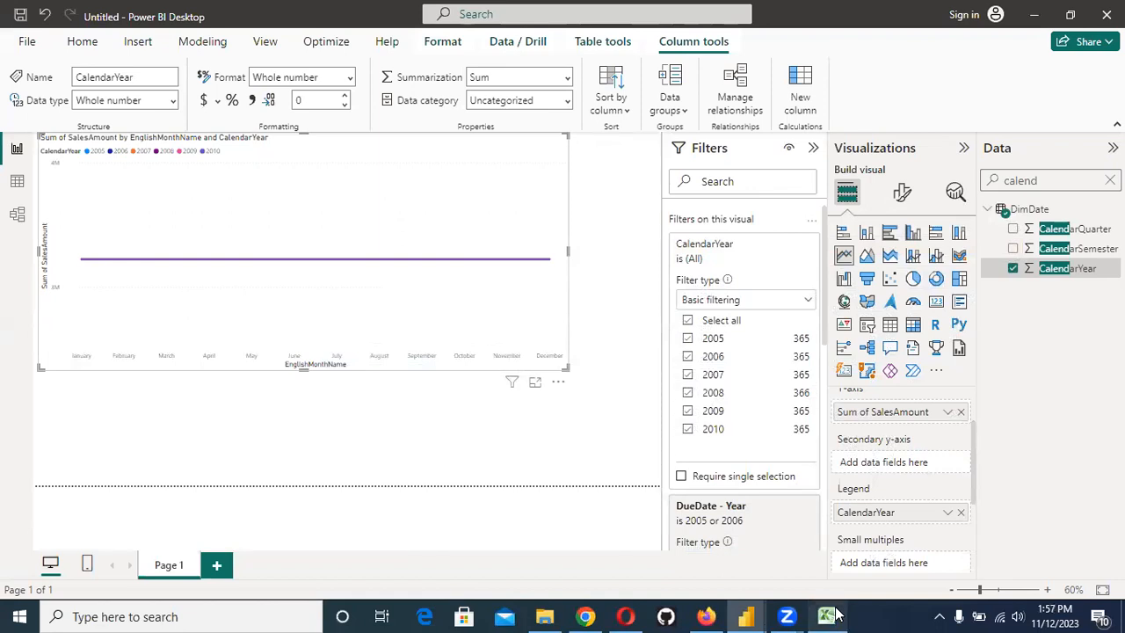
{"action": "left_click", "coordinate": [833, 616]}
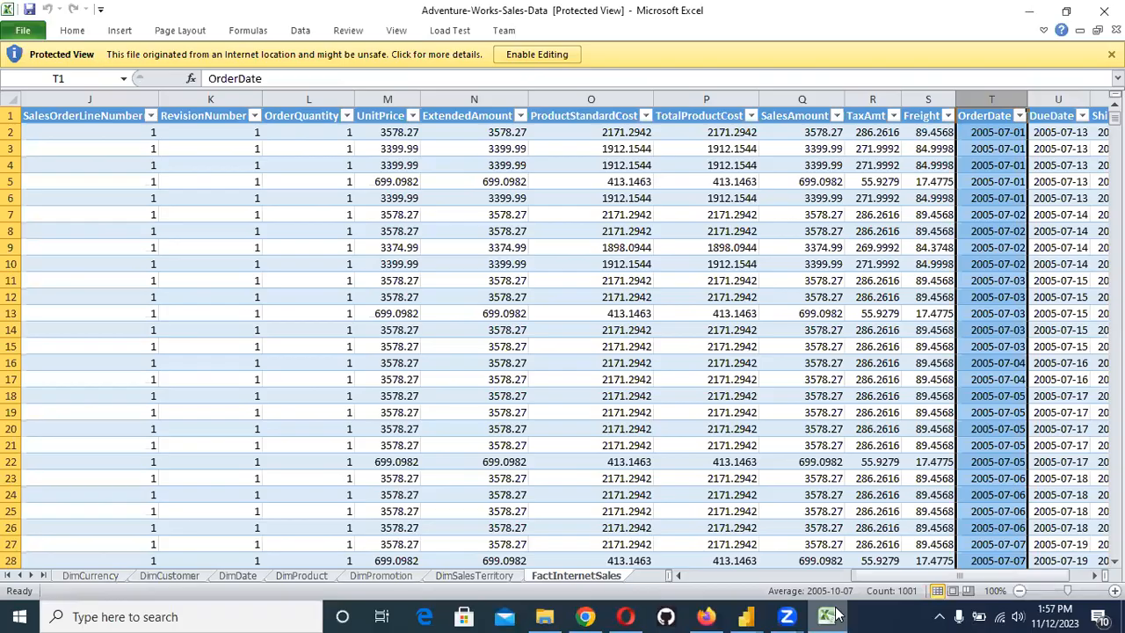
{"action": "left_click", "coordinate": [835, 615]}
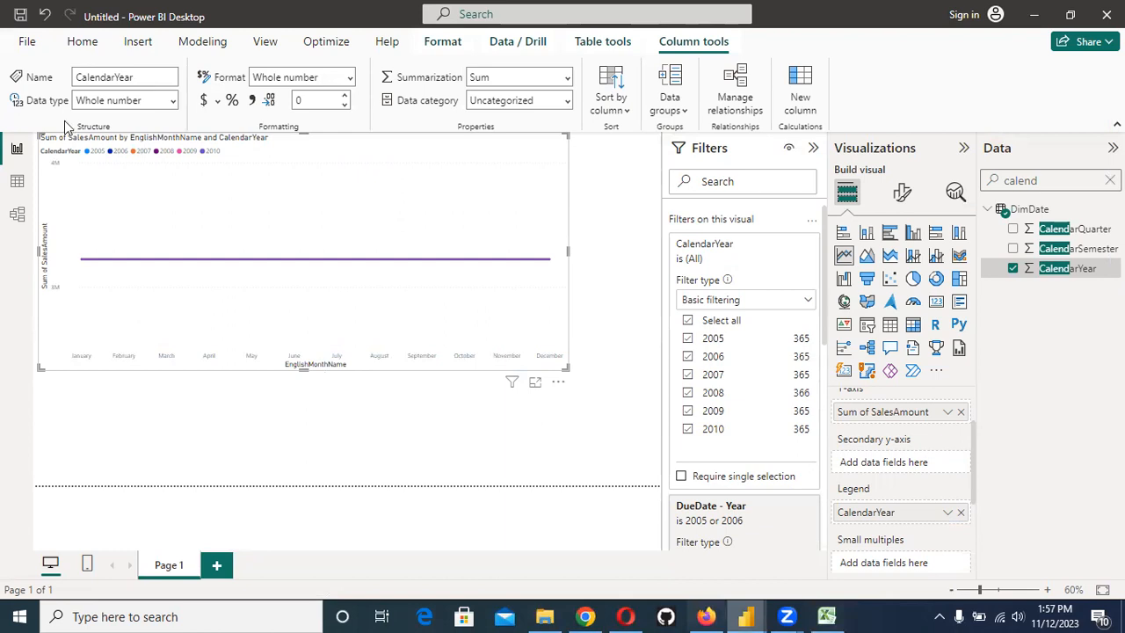
Step: Switch to File Explorer and open the FactInternetSales workbook from the nested AdventureWorks_Winzip (5) folder in Downloads
{"action": "key", "text": "alt+Tab"}
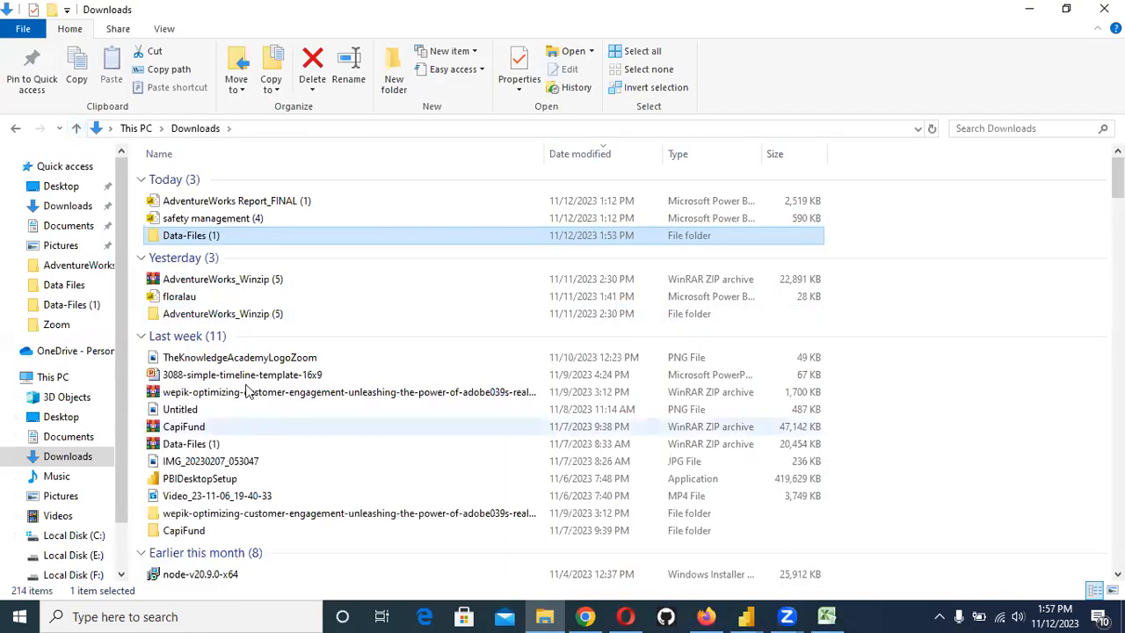
{"action": "double_click", "coordinate": [248, 319]}
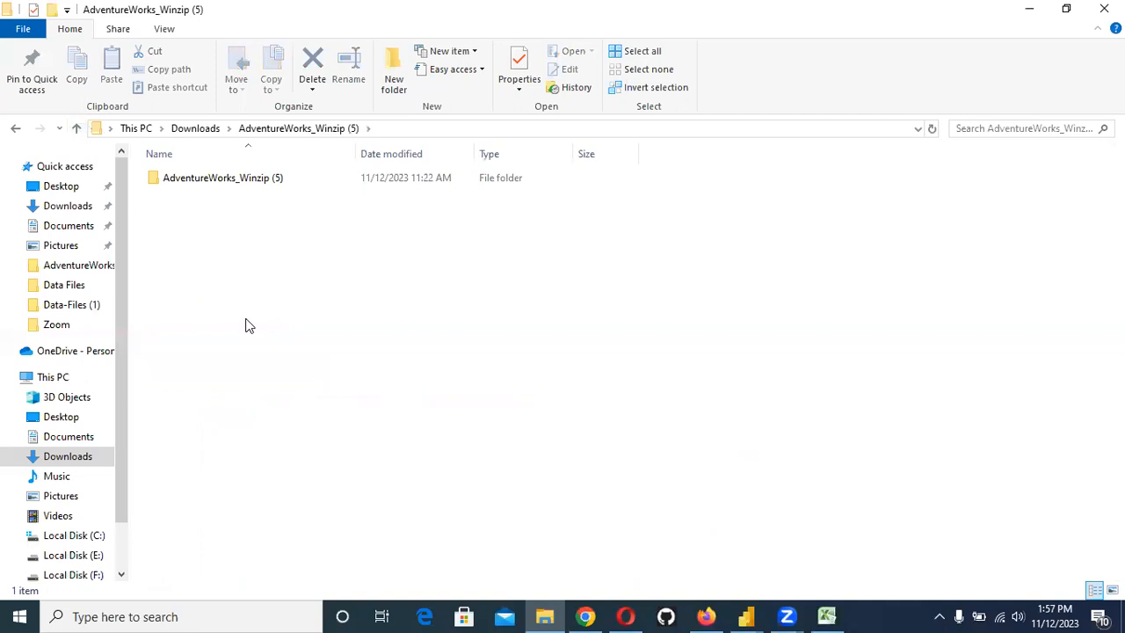
{"action": "double_click", "coordinate": [256, 183]}
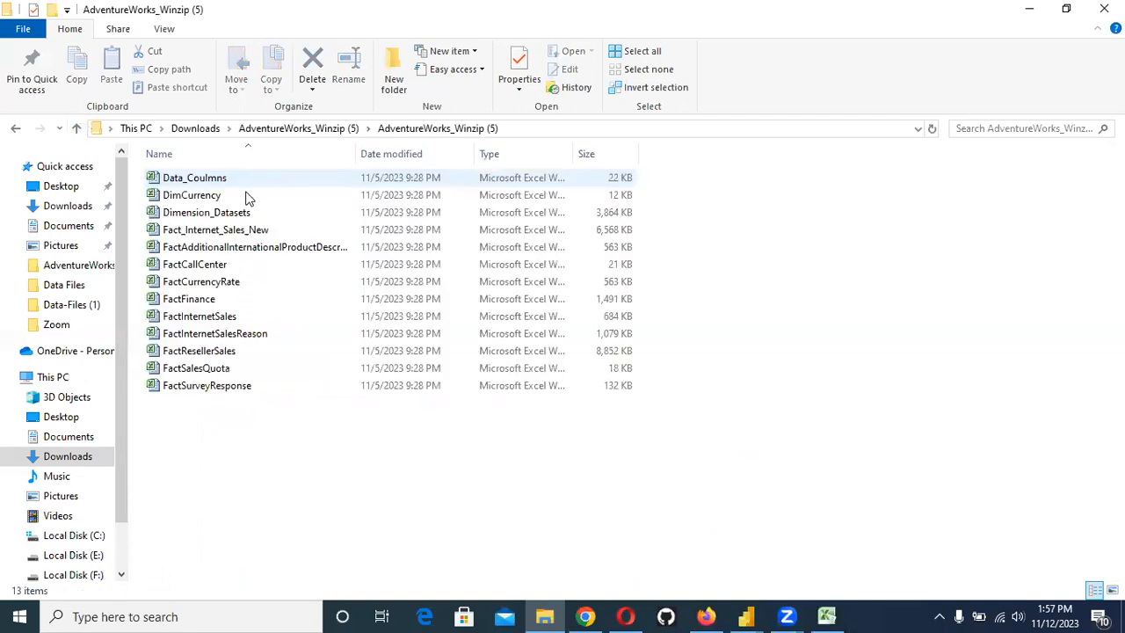
{"action": "left_click", "coordinate": [208, 318]}
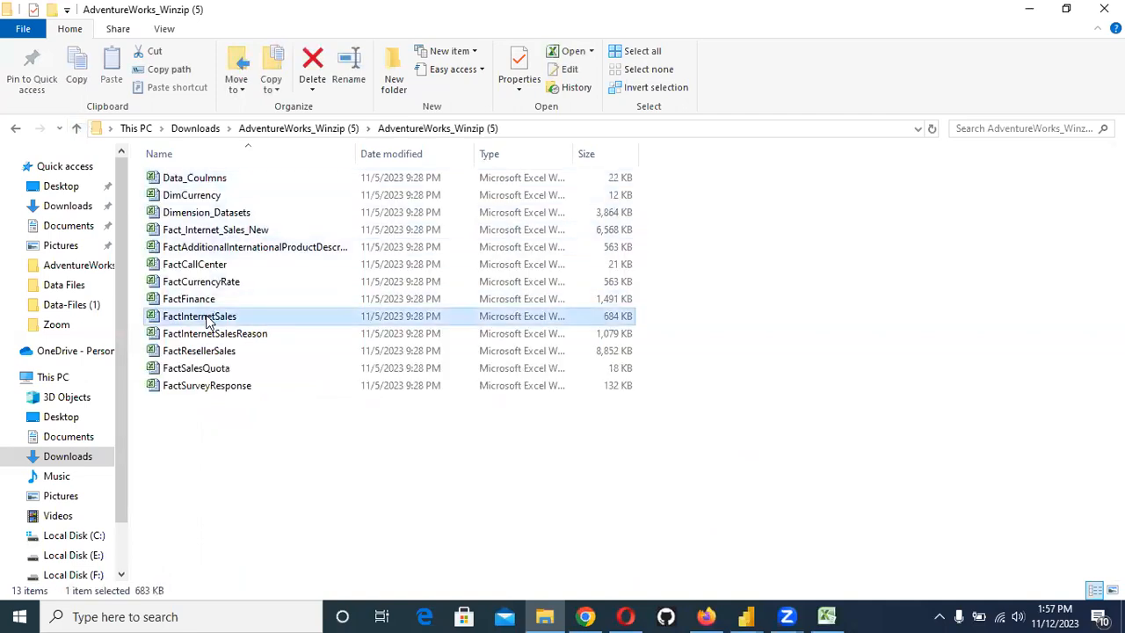
{"action": "double_click", "coordinate": [207, 320]}
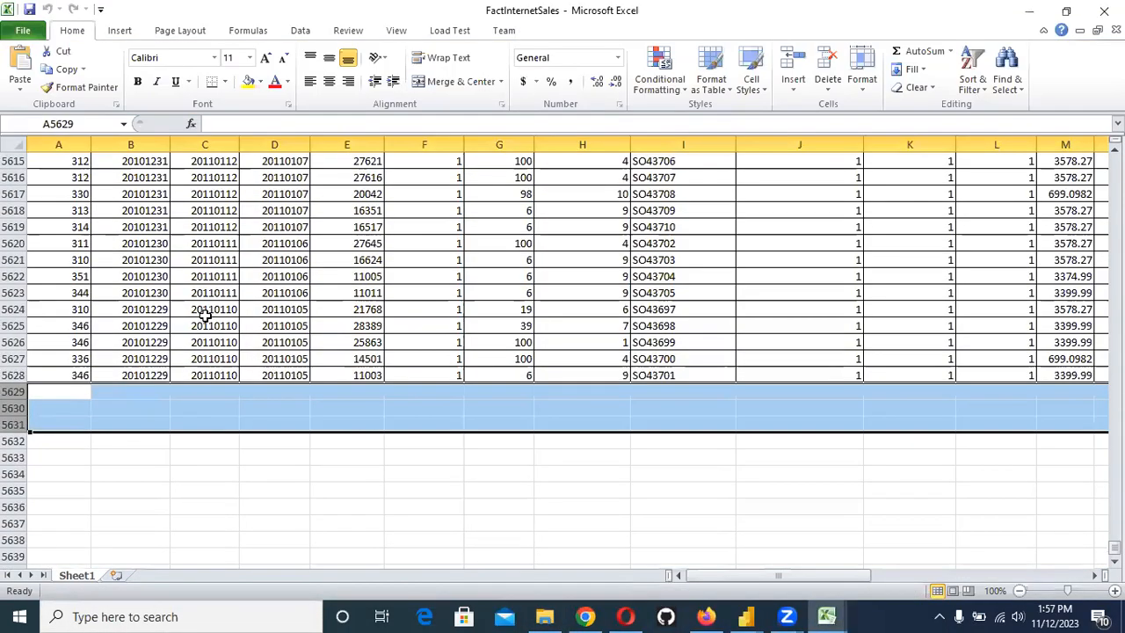
Step: Examine the FactInternetSales worksheet's rows and columns, including the date keys, sales amounts and order dates
{"action": "scroll", "coordinate": [1034, 384], "scroll_direction": "up", "scroll_amount": 20}
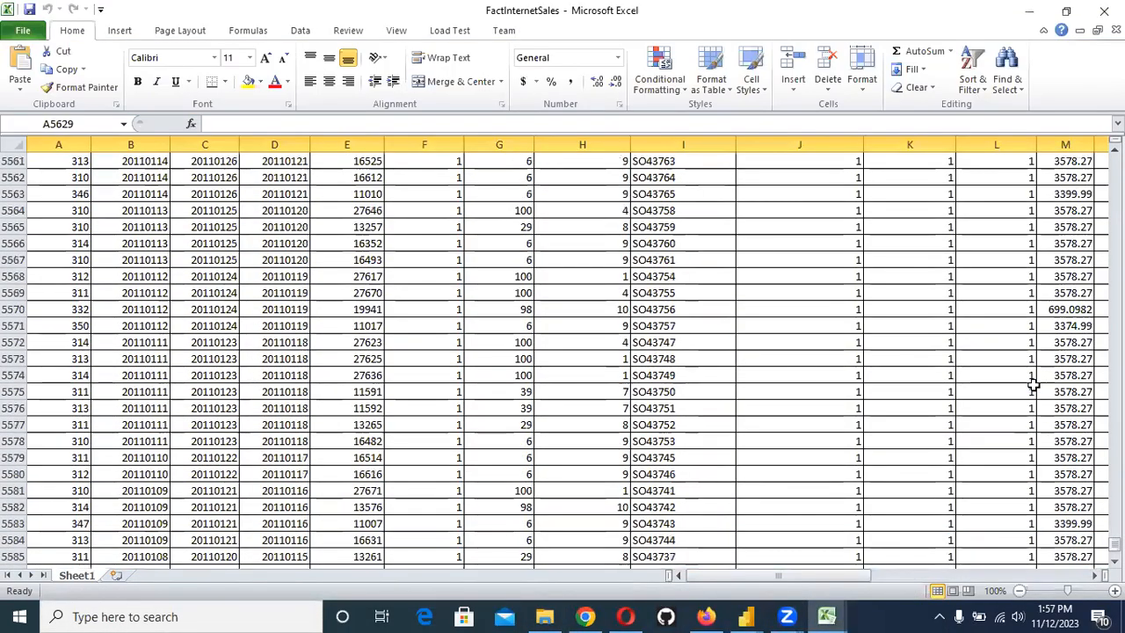
{"action": "scroll", "coordinate": [1034, 384], "scroll_direction": "up", "scroll_amount": 4}
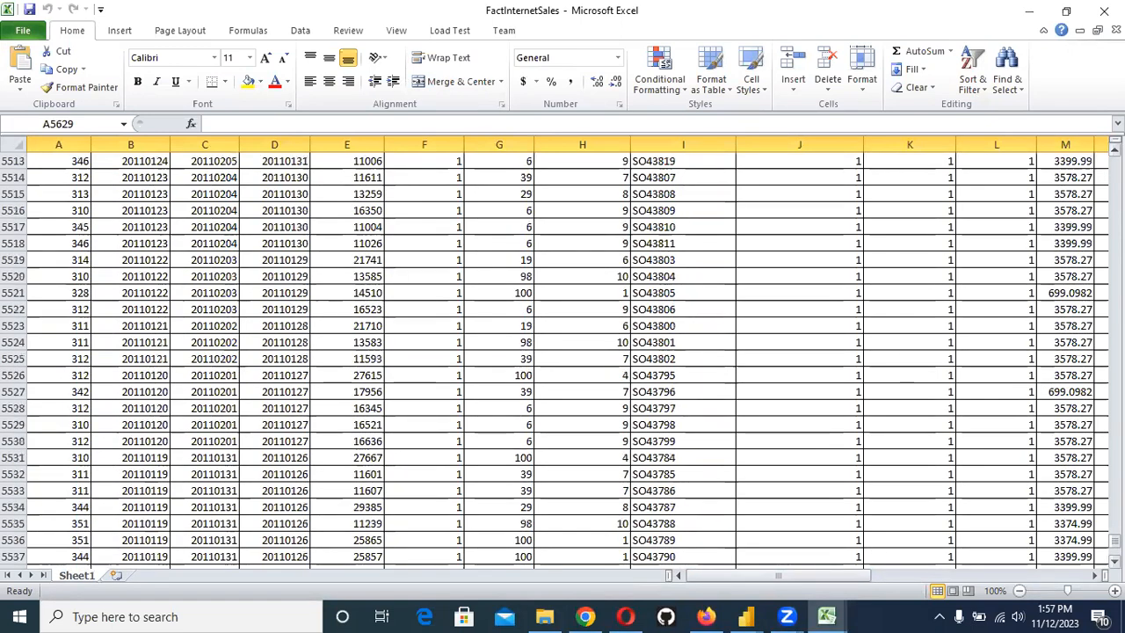
{"action": "left_click_drag", "start_coordinate": [1114, 542], "coordinate": [1115, 163]}
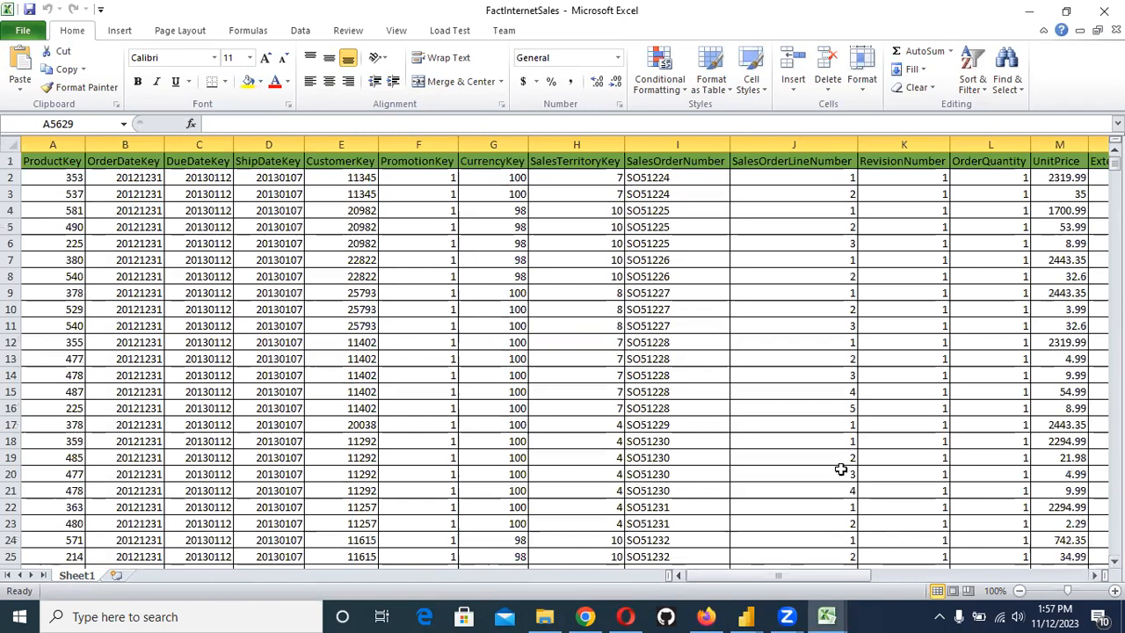
{"action": "left_click_drag", "start_coordinate": [777, 577], "coordinate": [820, 580]}
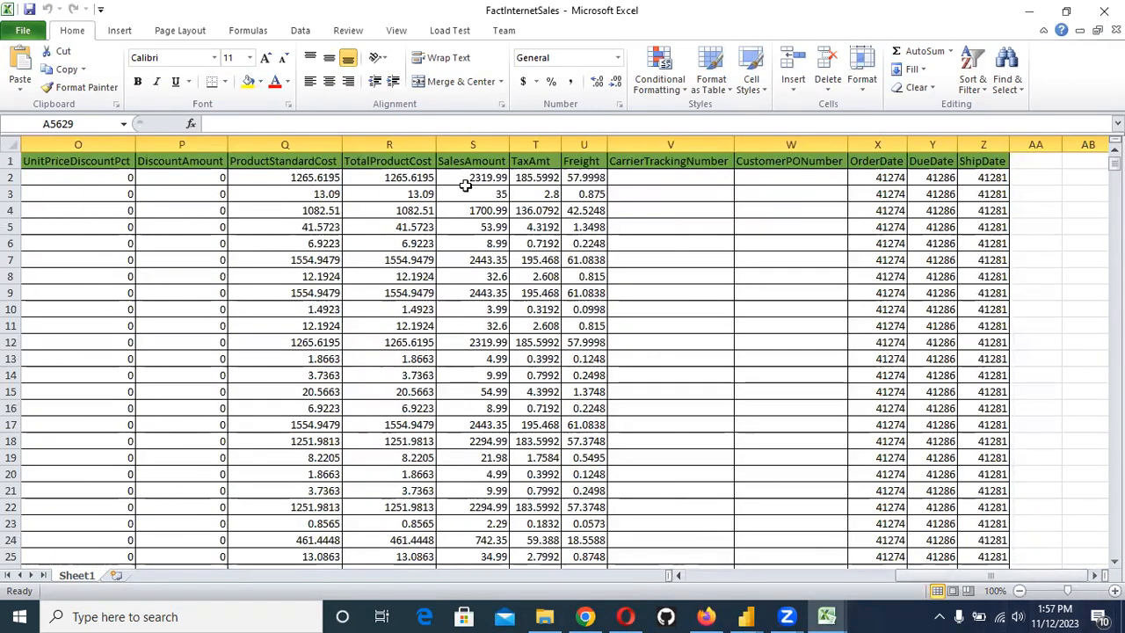
{"action": "left_click_drag", "start_coordinate": [907, 575], "coordinate": [894, 576]}
{"action": "scroll", "coordinate": [696, 367], "scroll_direction": "down", "scroll_amount": 20}
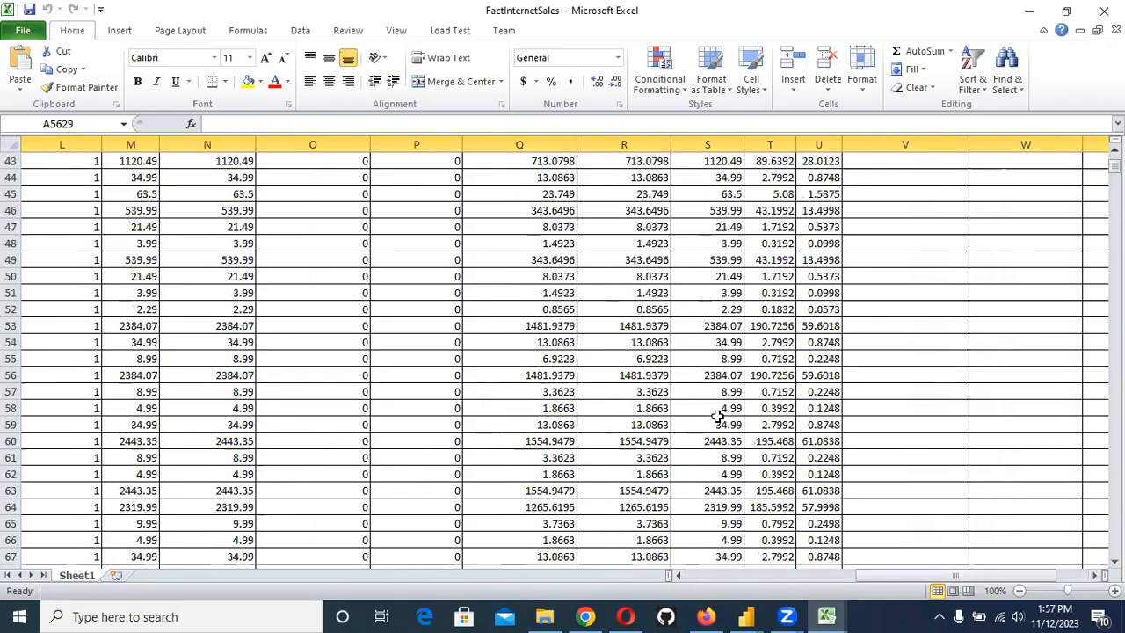
{"action": "scroll", "coordinate": [726, 473], "scroll_direction": "down", "scroll_amount": 9}
{"action": "scroll", "coordinate": [721, 477], "scroll_direction": "up", "scroll_amount": 8}
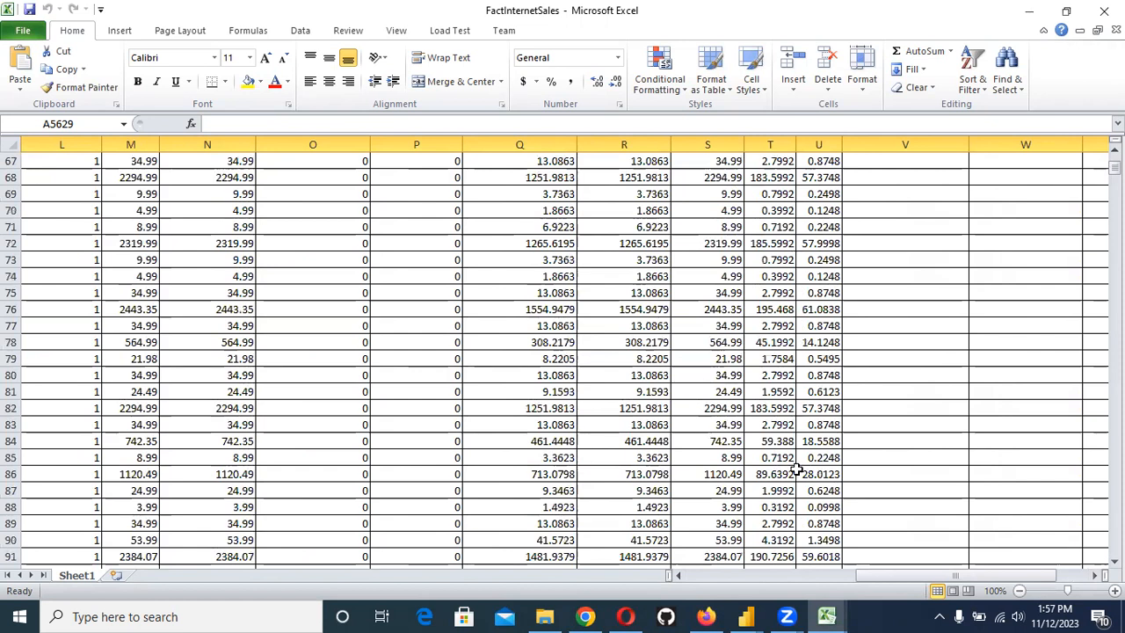
Step: Switch to the untitled Power BI Desktop report, clear the field search and delete the FactInternetSales table from the model
{"action": "left_click", "coordinate": [749, 617]}
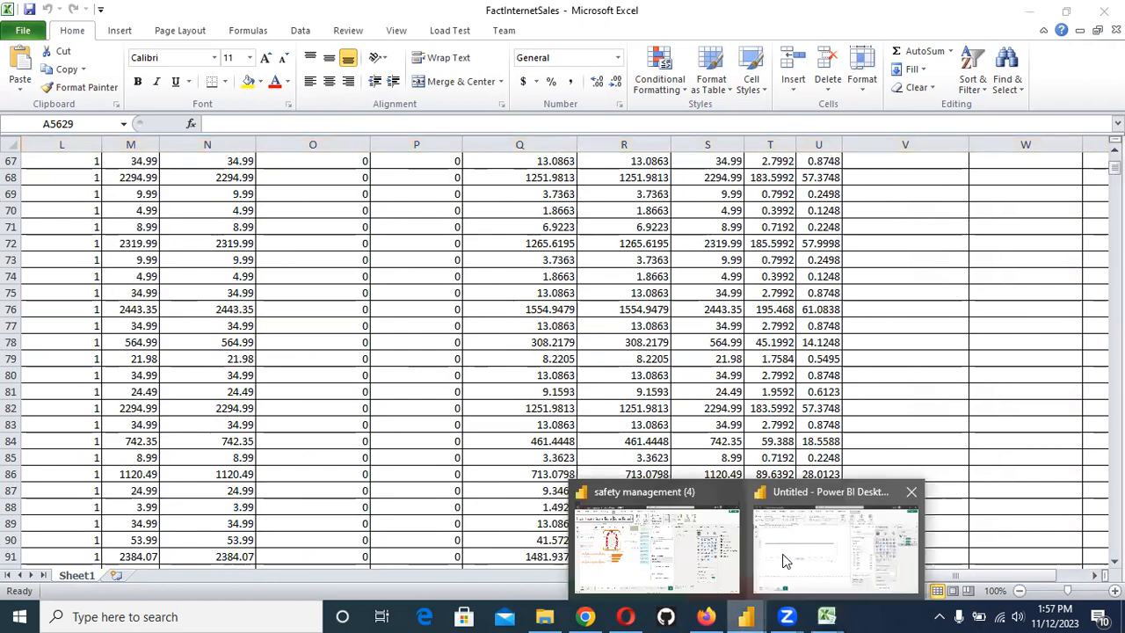
{"action": "left_click", "coordinate": [803, 555]}
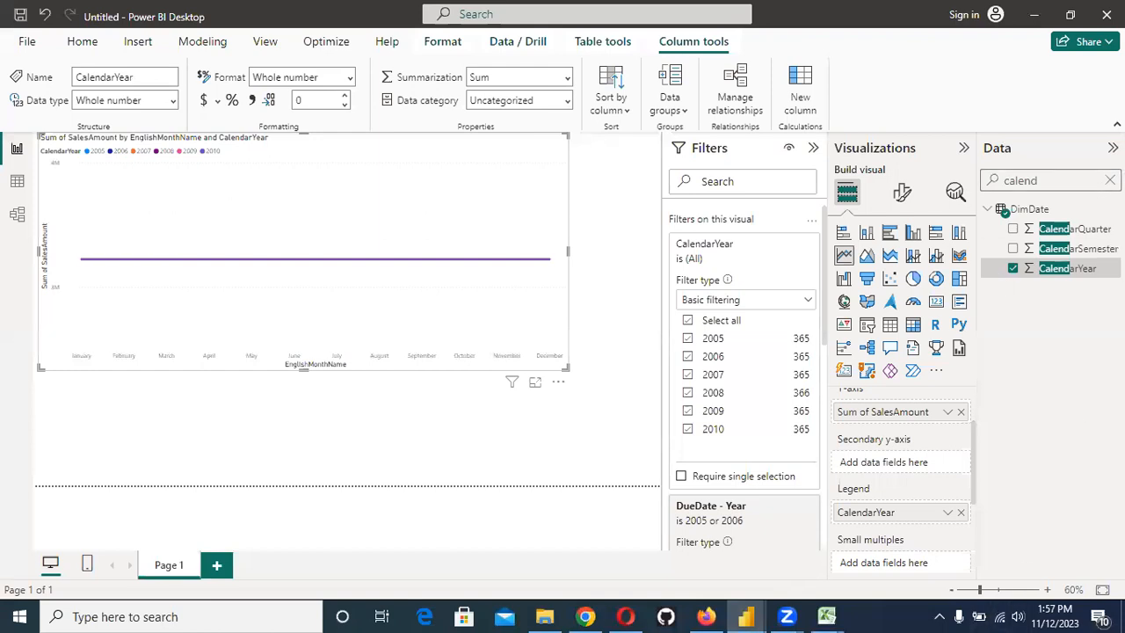
{"action": "left_click", "coordinate": [1110, 180]}
{"action": "scroll", "coordinate": [1055, 352], "scroll_direction": "down", "scroll_amount": 5}
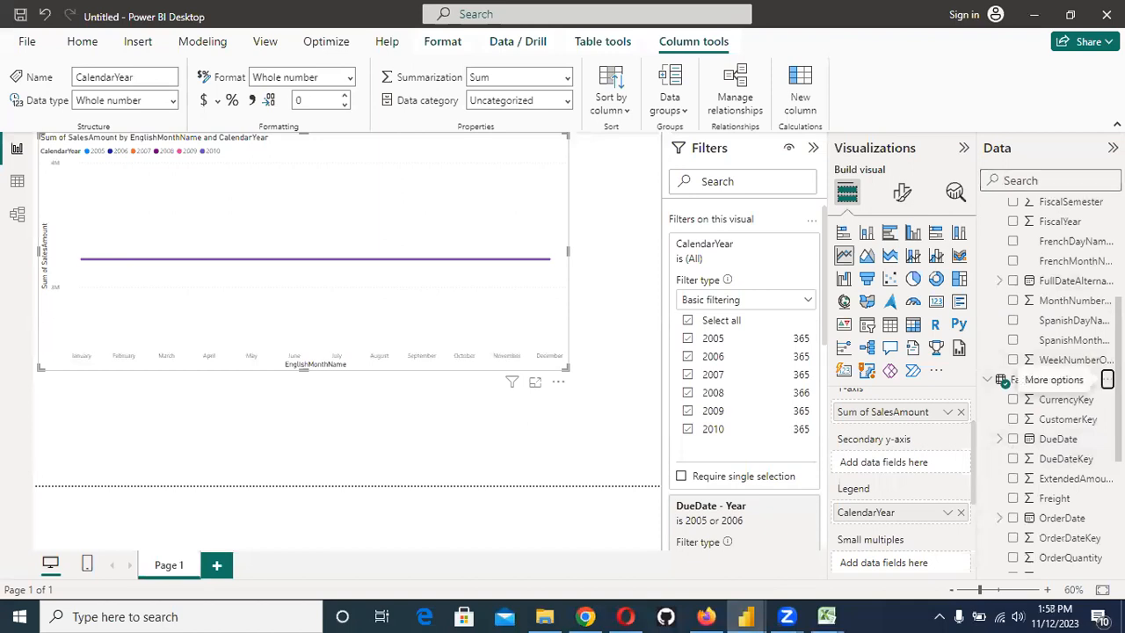
{"action": "left_click", "coordinate": [1108, 379]}
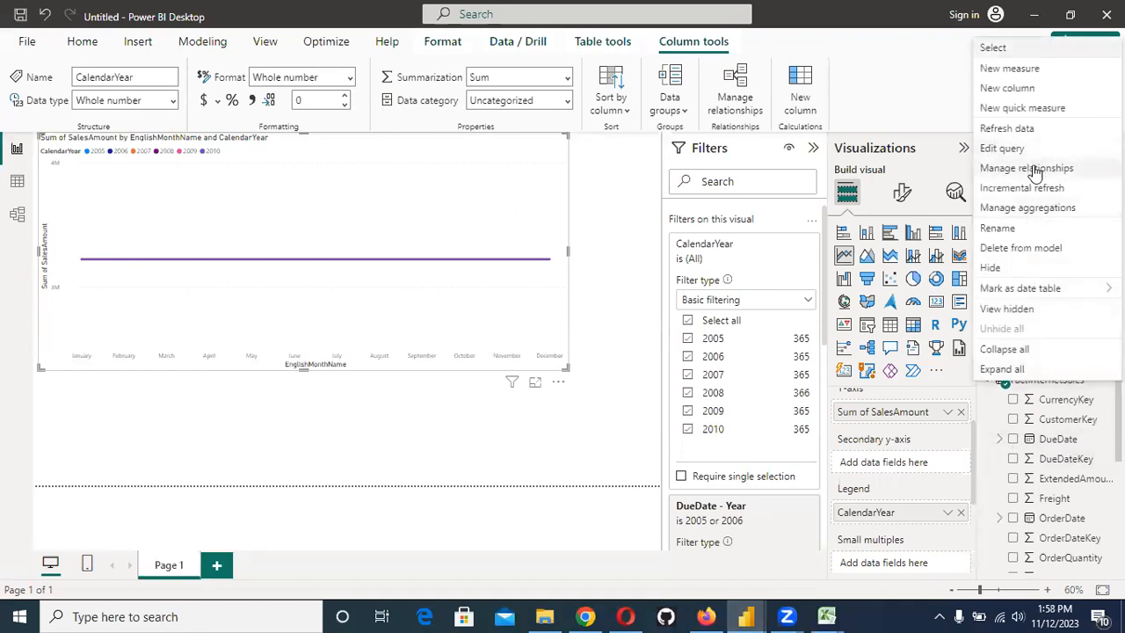
{"action": "left_click", "coordinate": [1011, 250]}
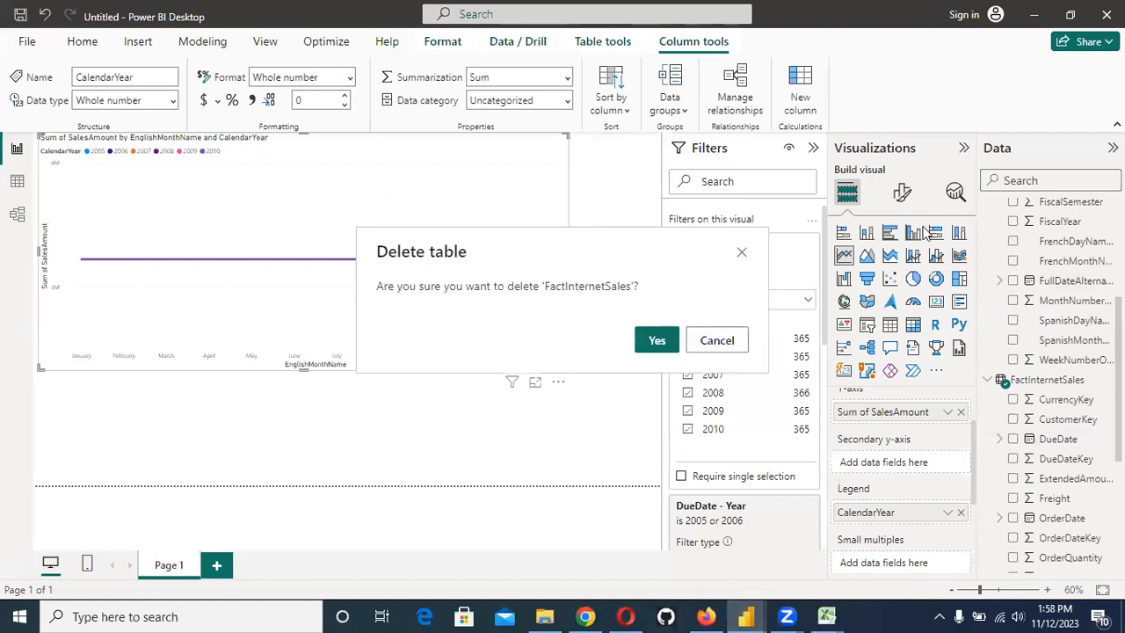
{"action": "left_click", "coordinate": [669, 341]}
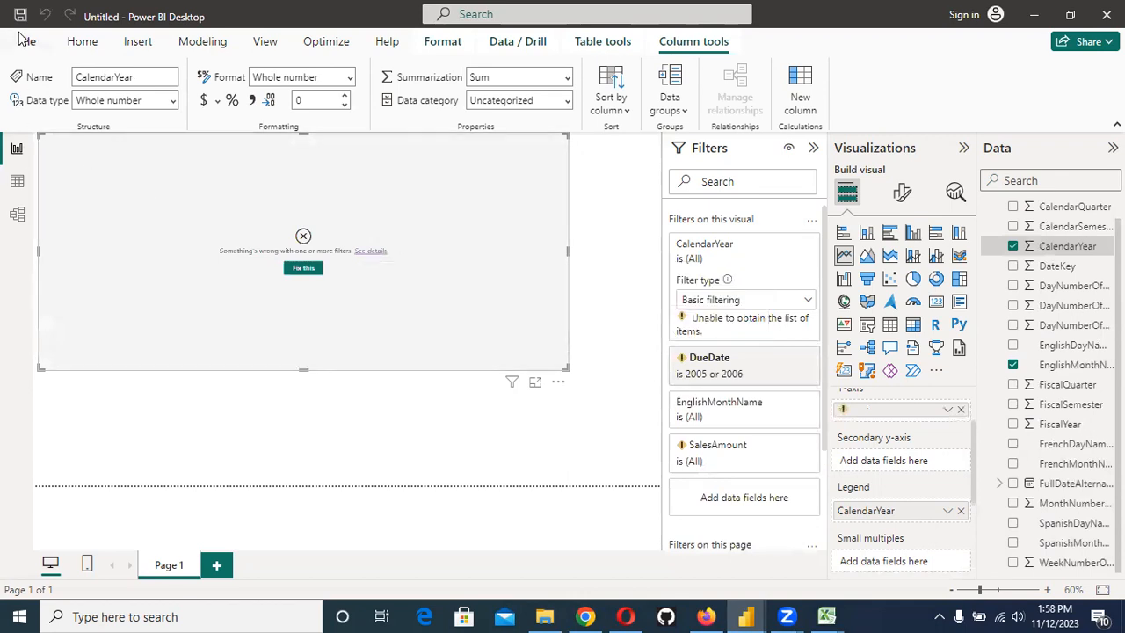
Step: Connect to the FactInternetSales Excel workbook in the nested AdventureWorks_Winzip (5) folder as a new data source
{"action": "left_click", "coordinate": [77, 46]}
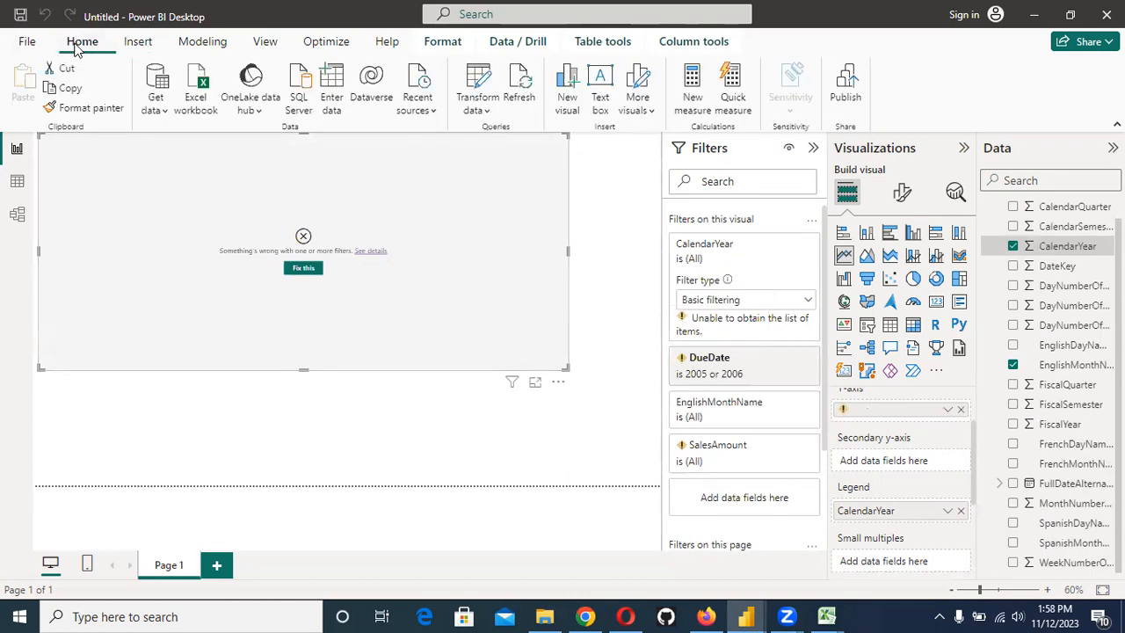
{"action": "left_click", "coordinate": [154, 103]}
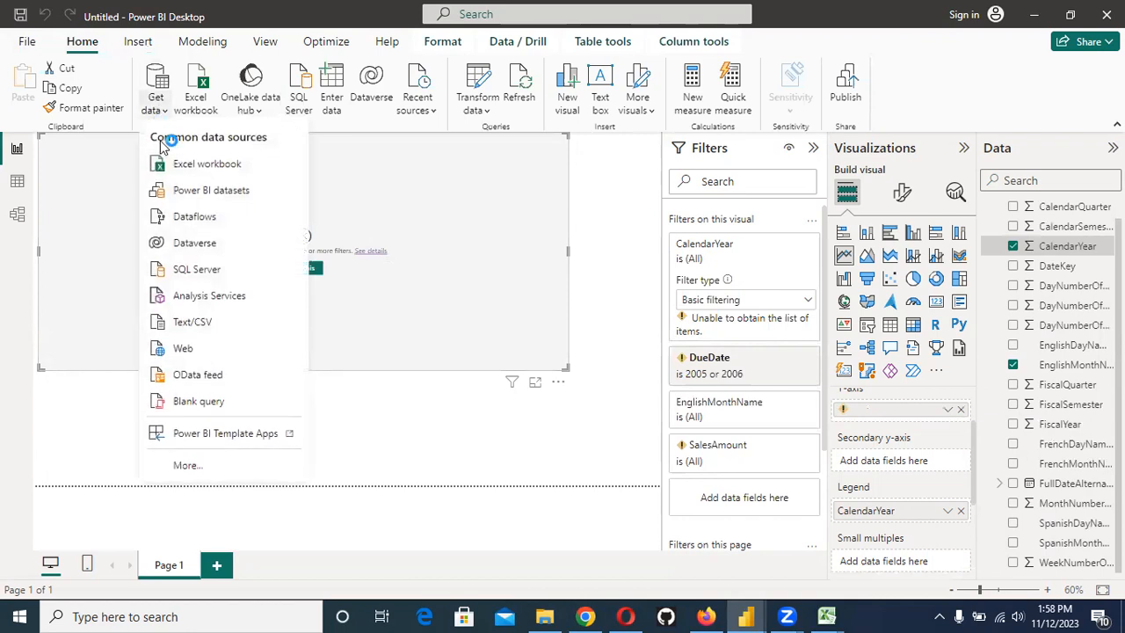
{"action": "left_click", "coordinate": [182, 164]}
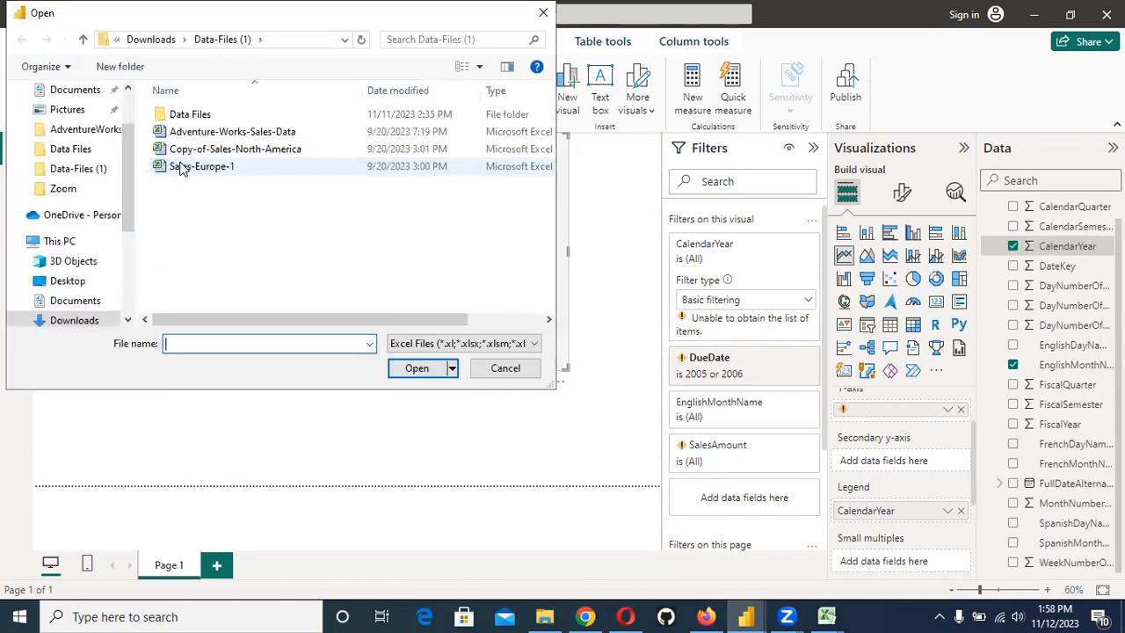
{"action": "double_click", "coordinate": [180, 112]}
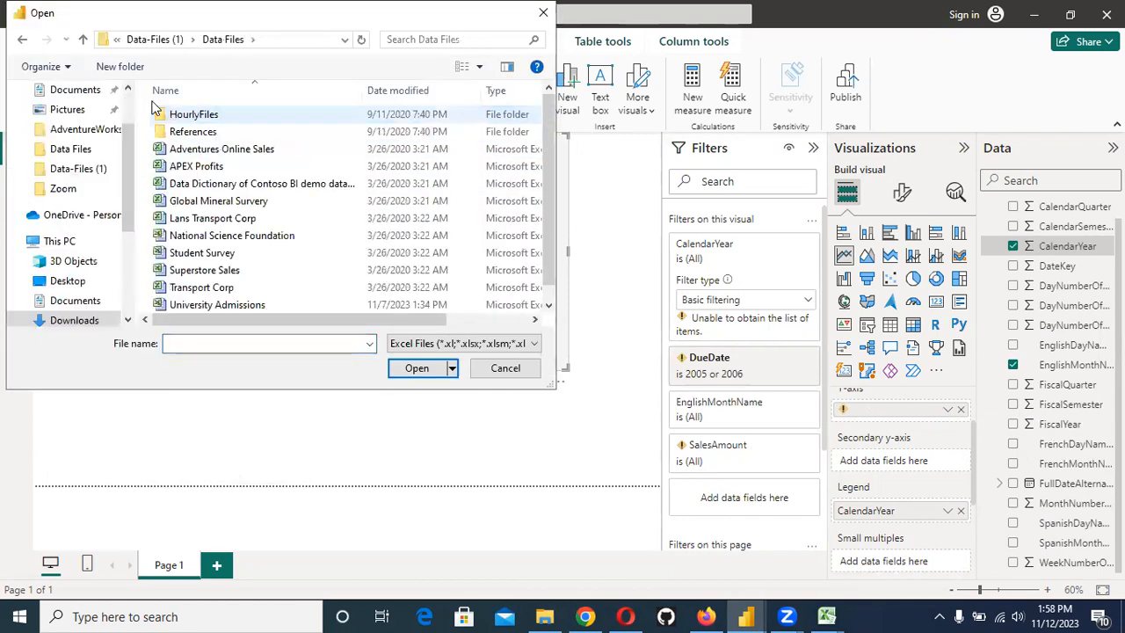
{"action": "left_click", "coordinate": [83, 40]}
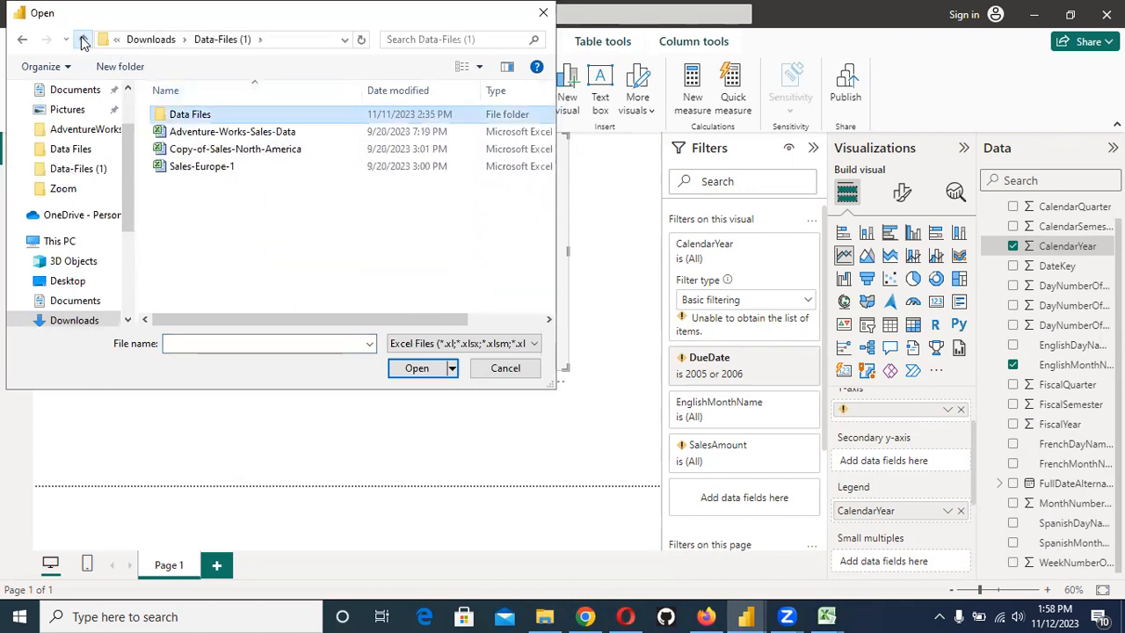
{"action": "left_click", "coordinate": [82, 41]}
{"action": "double_click", "coordinate": [189, 182]}
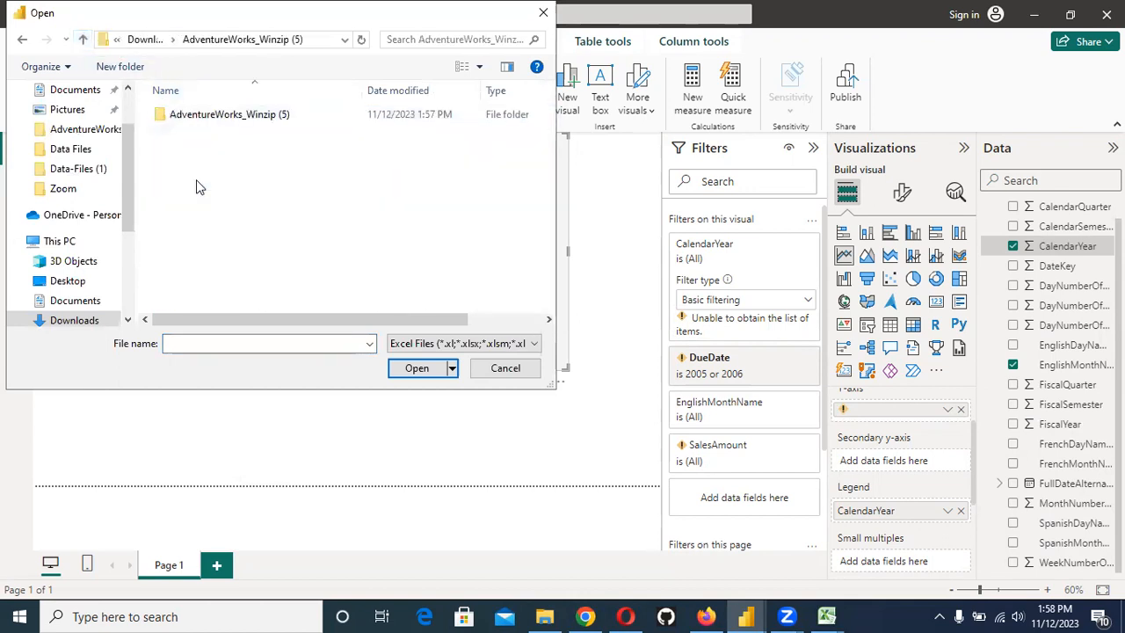
{"action": "double_click", "coordinate": [220, 113]}
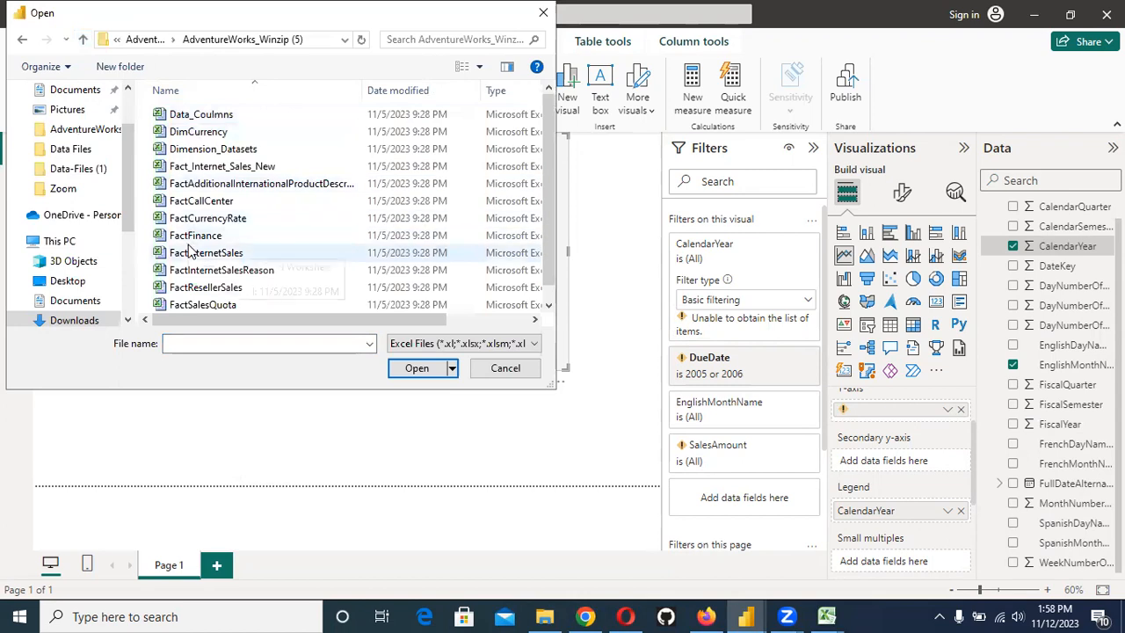
{"action": "scroll", "coordinate": [192, 253], "scroll_direction": "down", "scroll_amount": 1}
{"action": "left_click", "coordinate": [207, 234]}
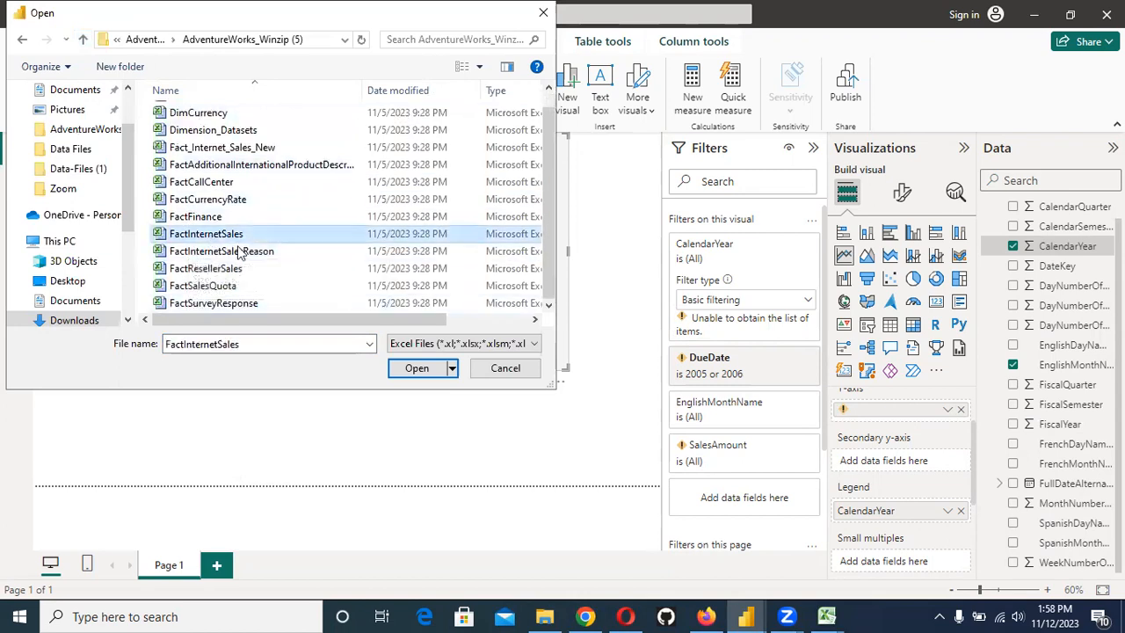
{"action": "left_click", "coordinate": [415, 367]}
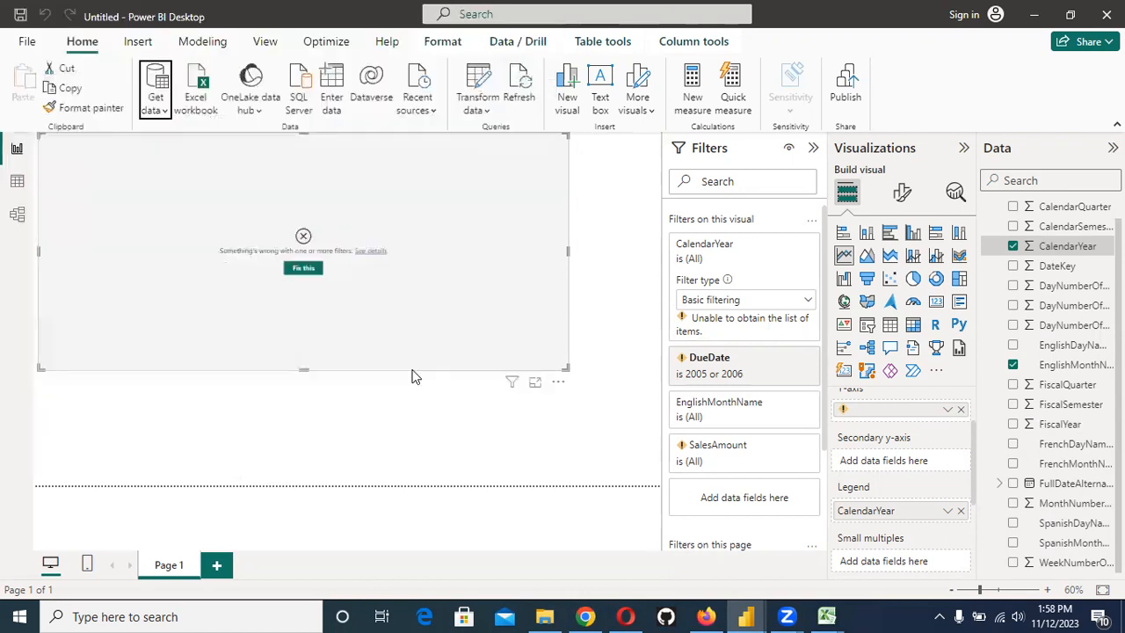
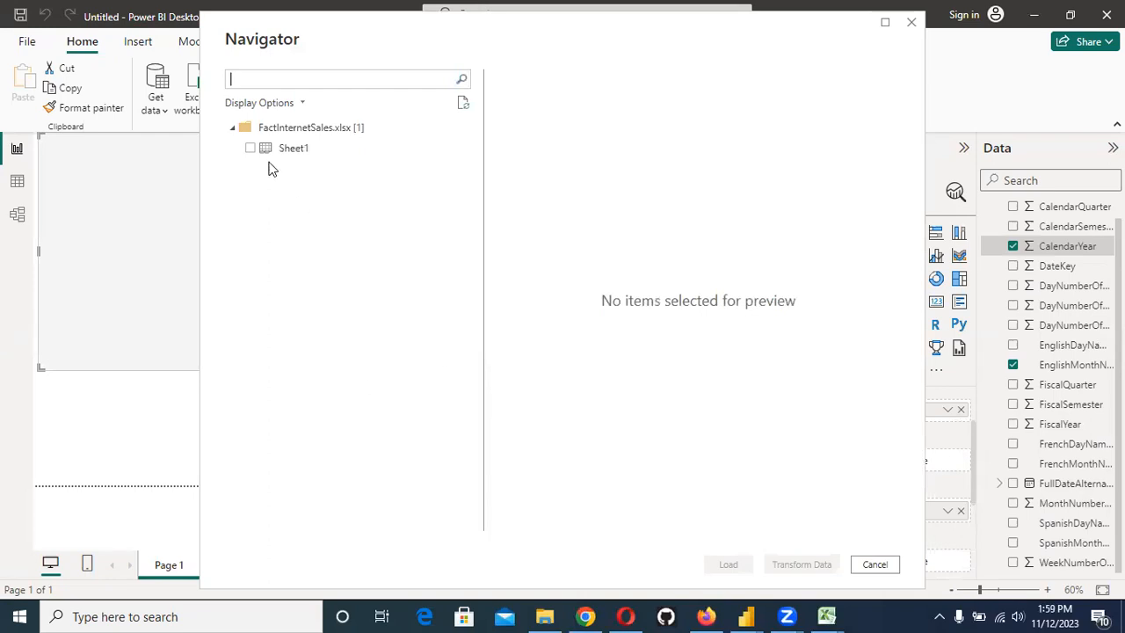
Step: Close both open Excel workbooks and load Sheet1 of FactInternetSales into the model with Close & Apply in Power Query Editor
{"action": "left_click", "coordinate": [249, 148]}
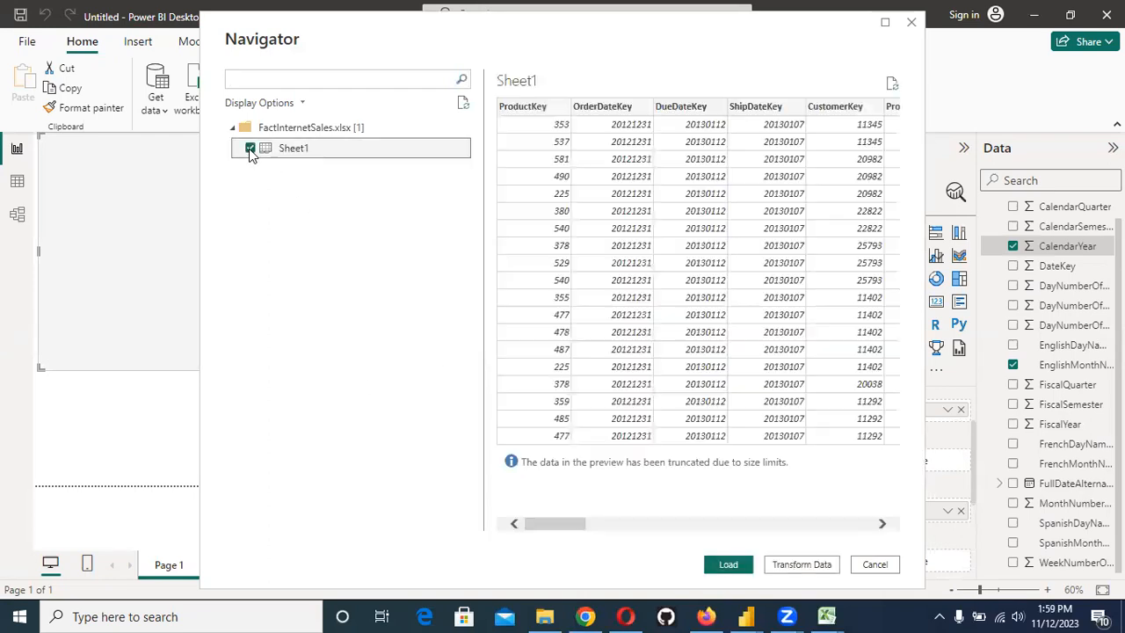
{"action": "left_click_drag", "start_coordinate": [539, 524], "coordinate": [686, 505]}
{"action": "key", "text": "alt+Tab"}
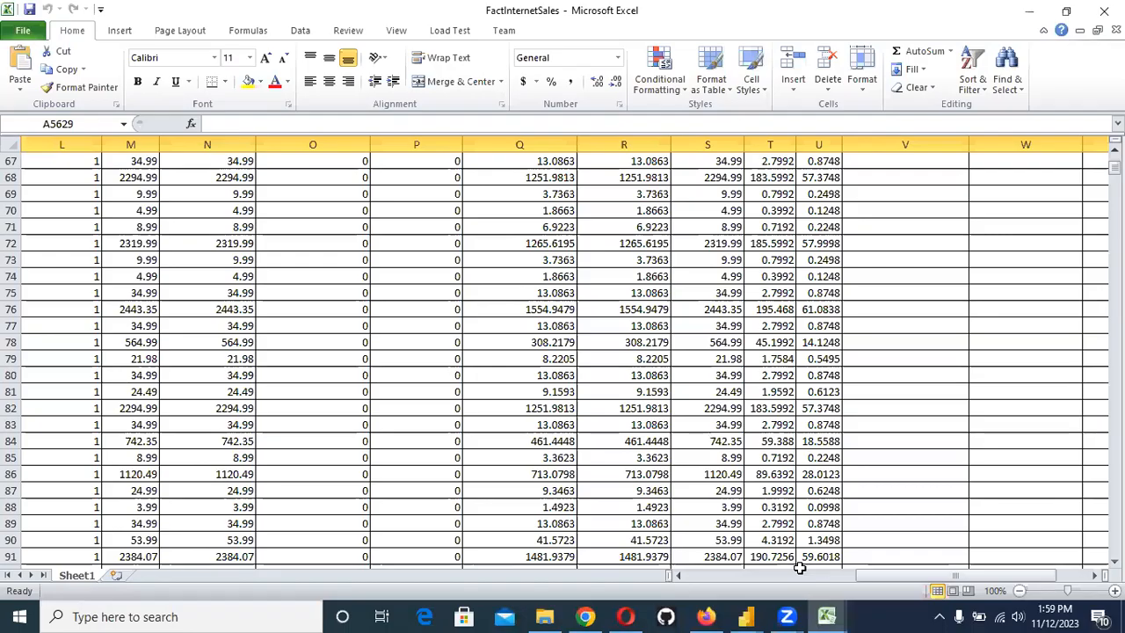
{"action": "left_click", "coordinate": [1088, 10]}
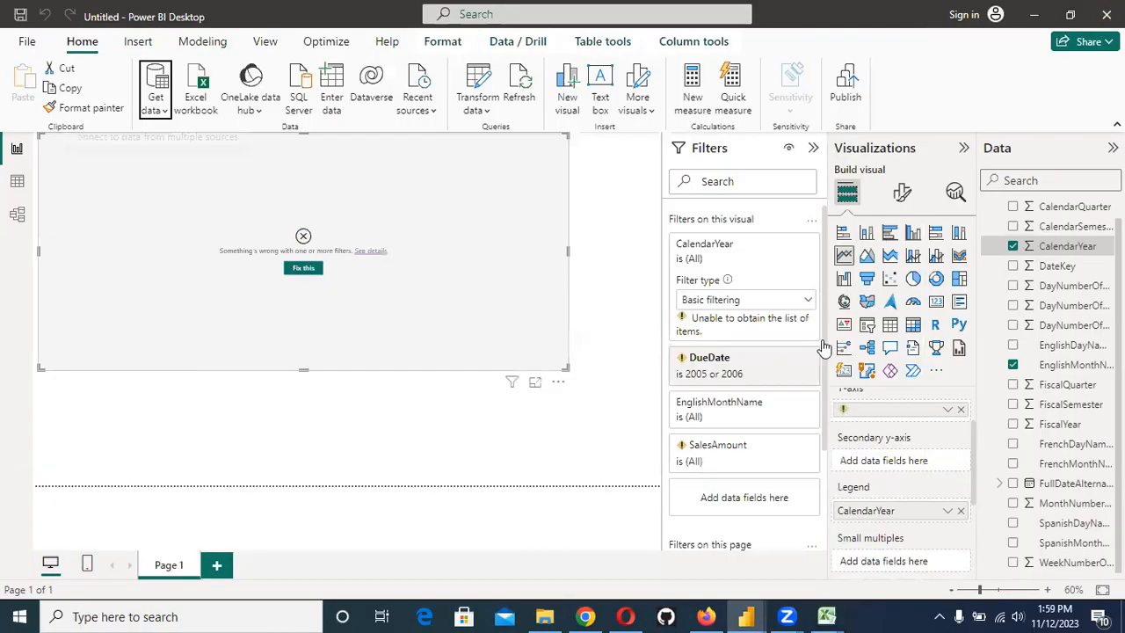
{"action": "mouse_move", "coordinate": [826, 614]}
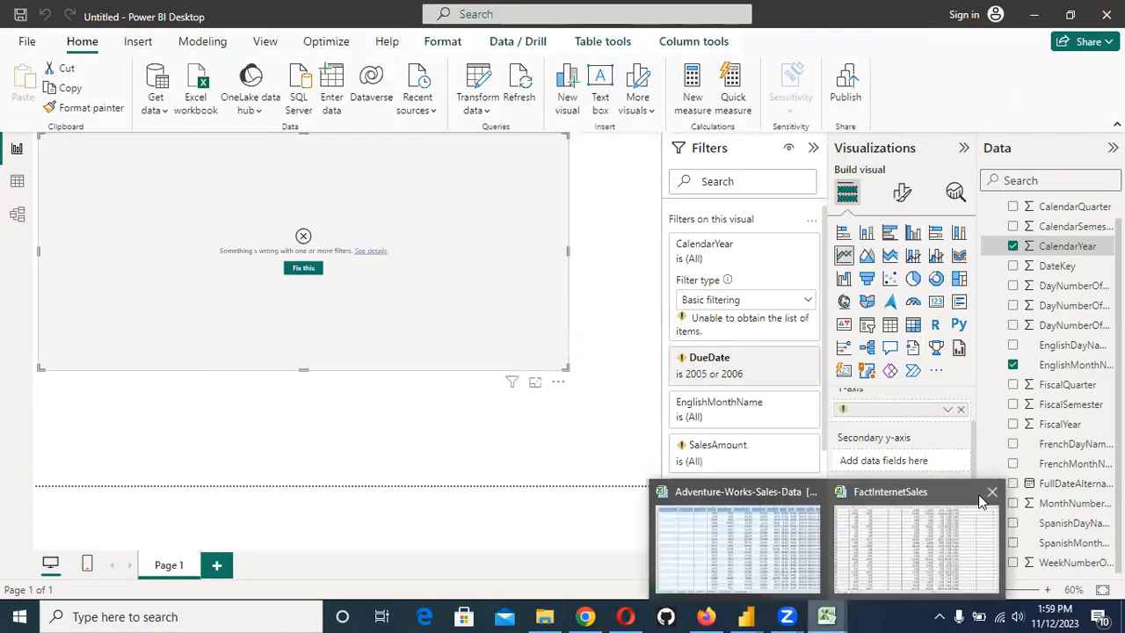
{"action": "left_click", "coordinate": [993, 497]}
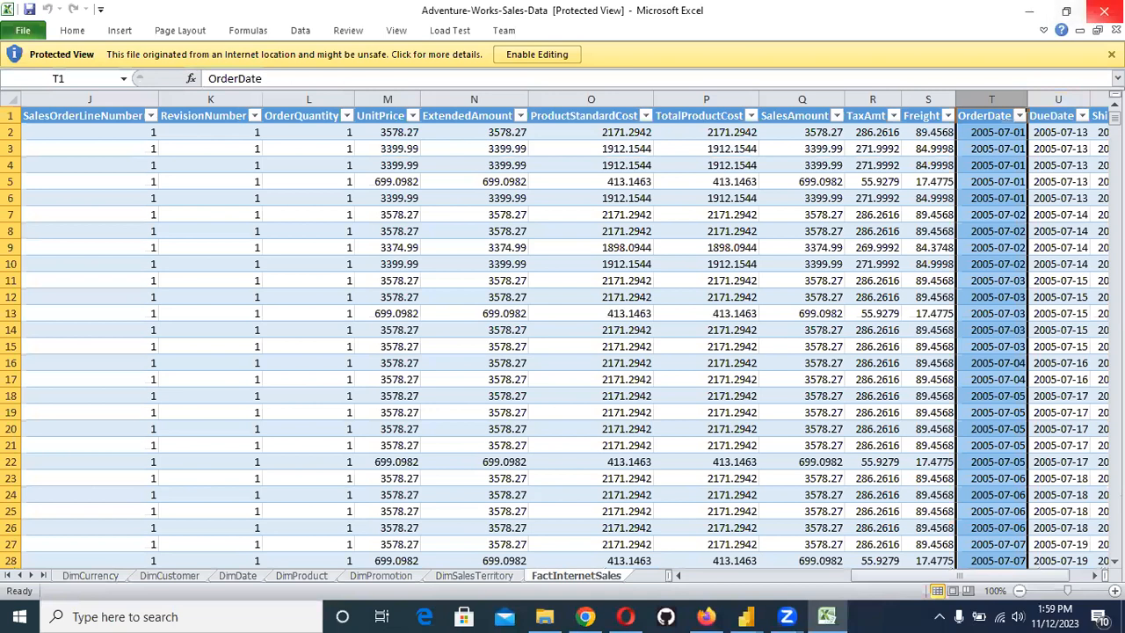
{"action": "left_click", "coordinate": [1102, 11]}
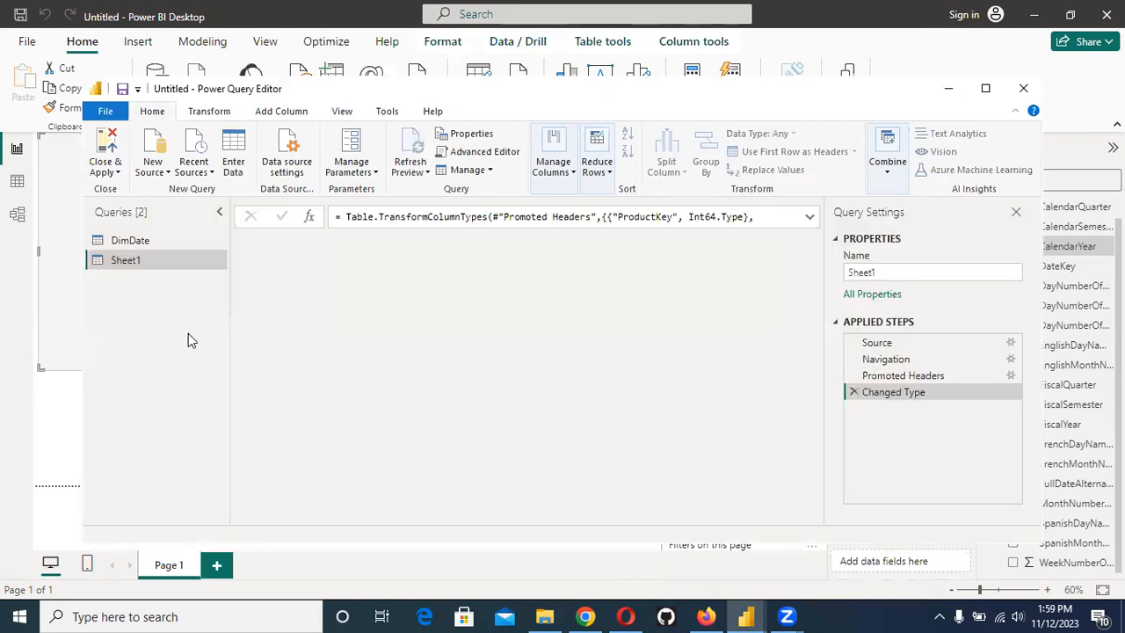
{"action": "left_click", "coordinate": [105, 167]}
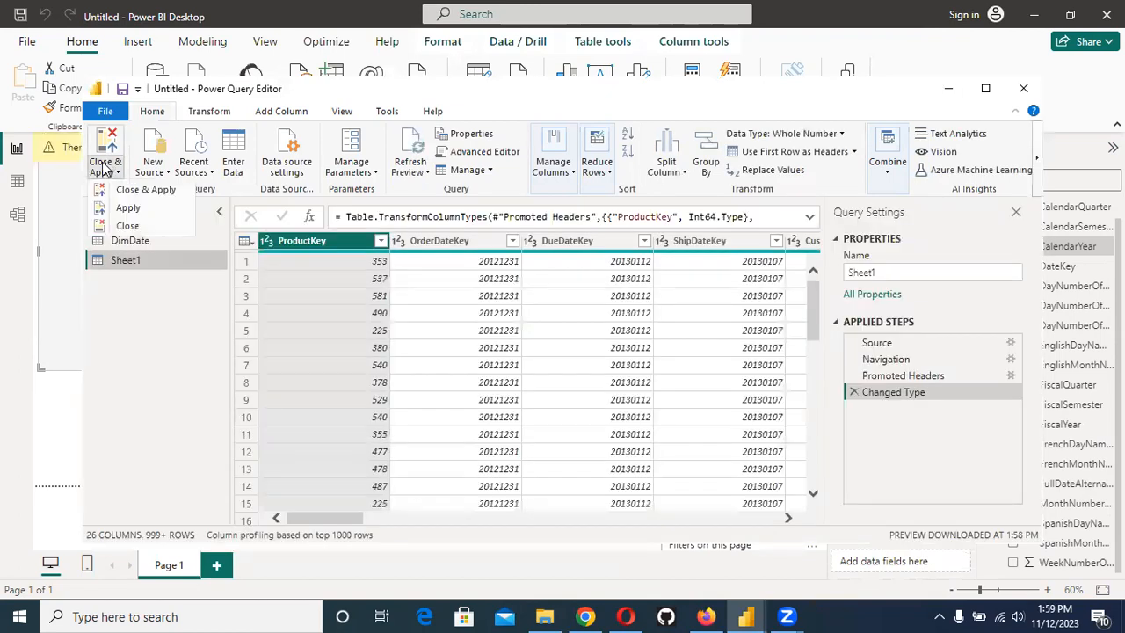
{"action": "left_click", "coordinate": [113, 190]}
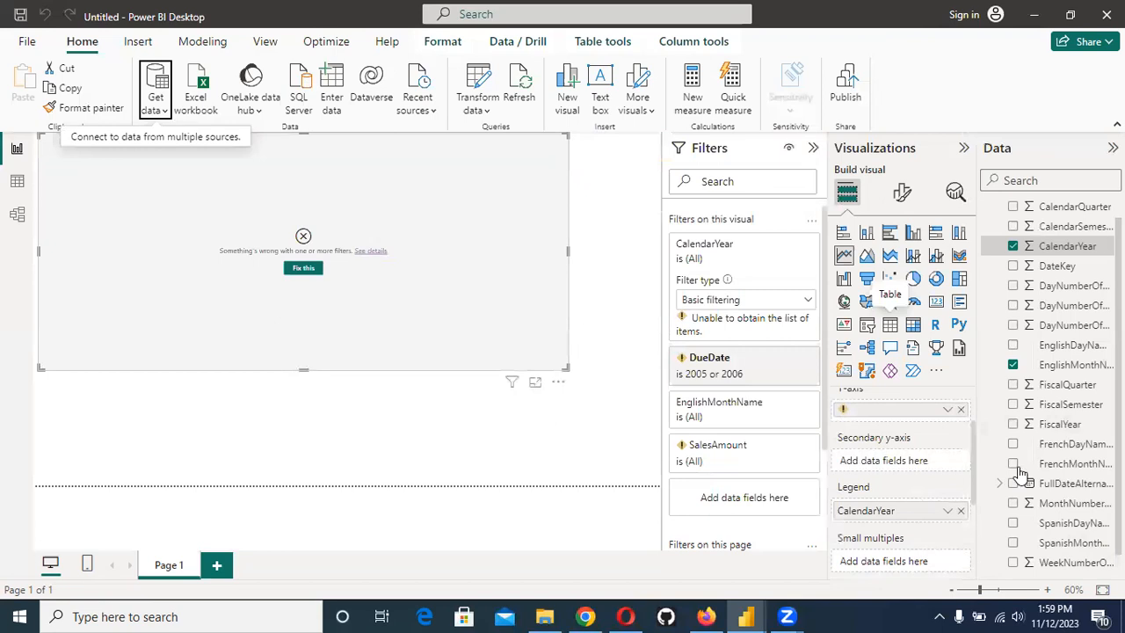
Step: Add SalesAmount from the Sheet1 table to the line chart and remove the invalid field from its Y-axis
{"action": "scroll", "coordinate": [1011, 562], "scroll_direction": "down", "scroll_amount": 1}
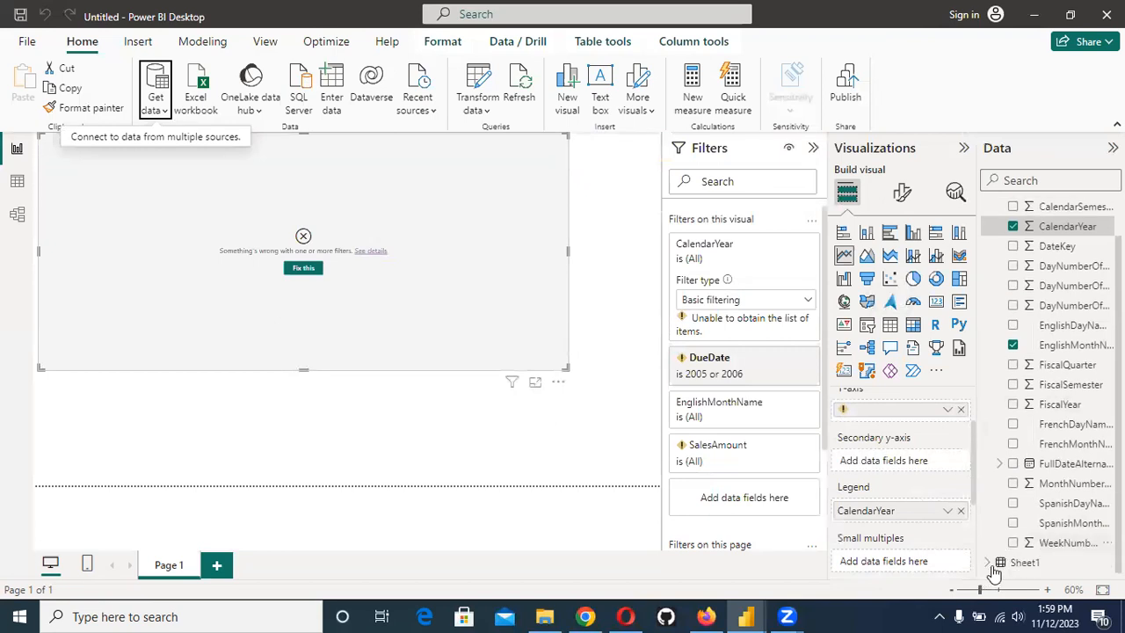
{"action": "scroll", "coordinate": [1067, 454], "scroll_direction": "down", "scroll_amount": 2}
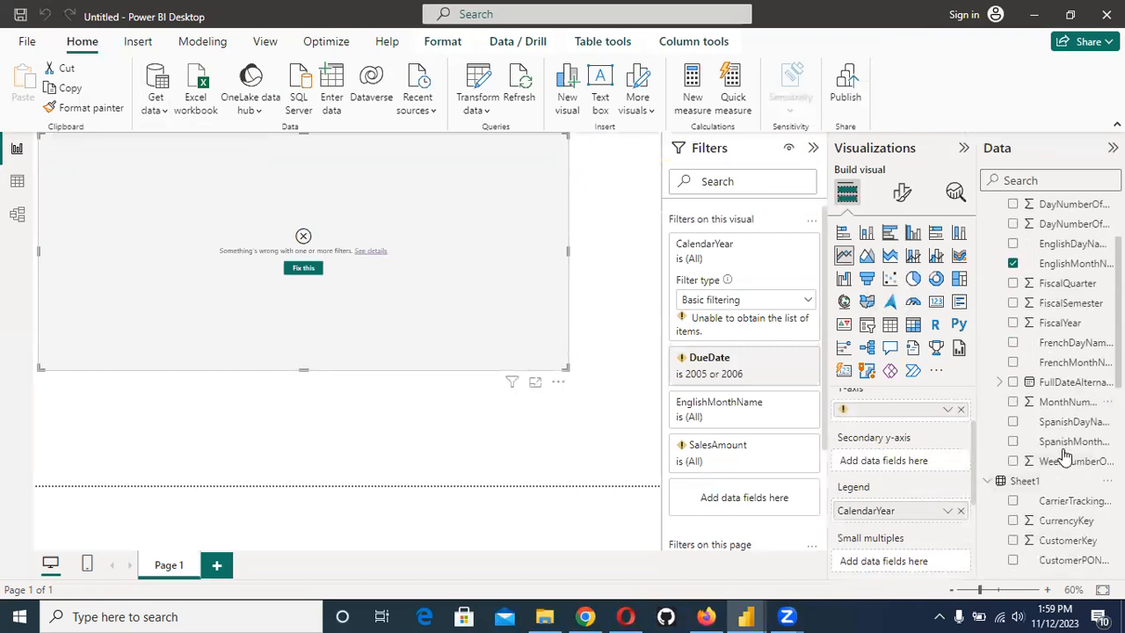
{"action": "scroll", "coordinate": [1046, 466], "scroll_direction": "down", "scroll_amount": 3}
{"action": "scroll", "coordinate": [1021, 521], "scroll_direction": "down", "scroll_amount": 1}
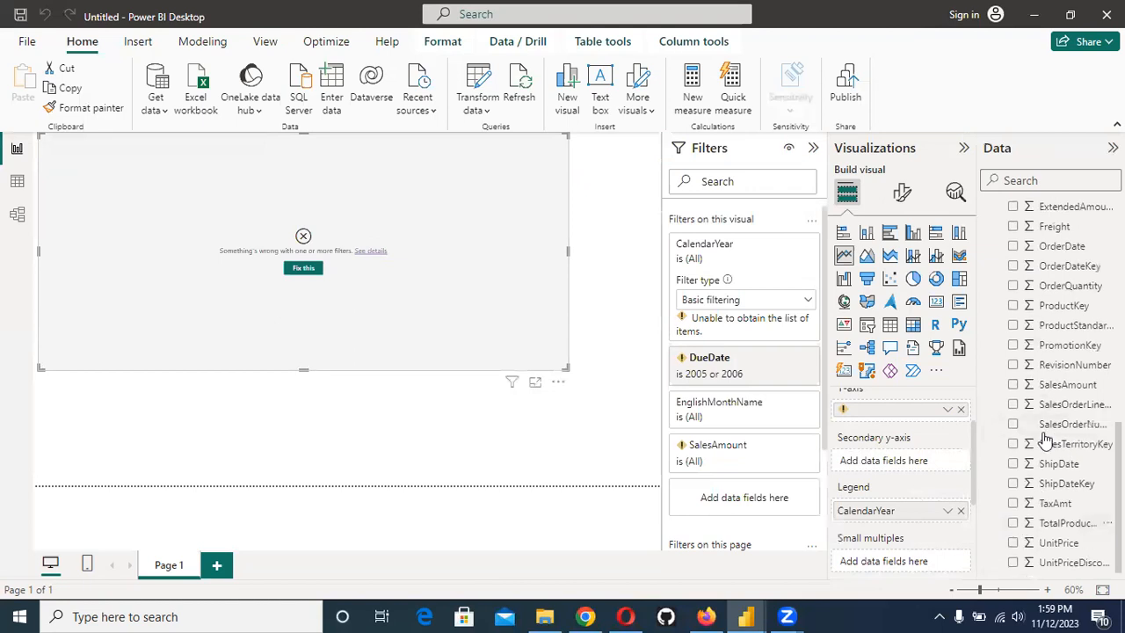
{"action": "left_click", "coordinate": [1013, 385]}
{"action": "scroll", "coordinate": [966, 482], "scroll_direction": "up", "scroll_amount": 1}
{"action": "scroll", "coordinate": [965, 482], "scroll_direction": "down", "scroll_amount": 3}
{"action": "scroll", "coordinate": [965, 481], "scroll_direction": "up", "scroll_amount": 3}
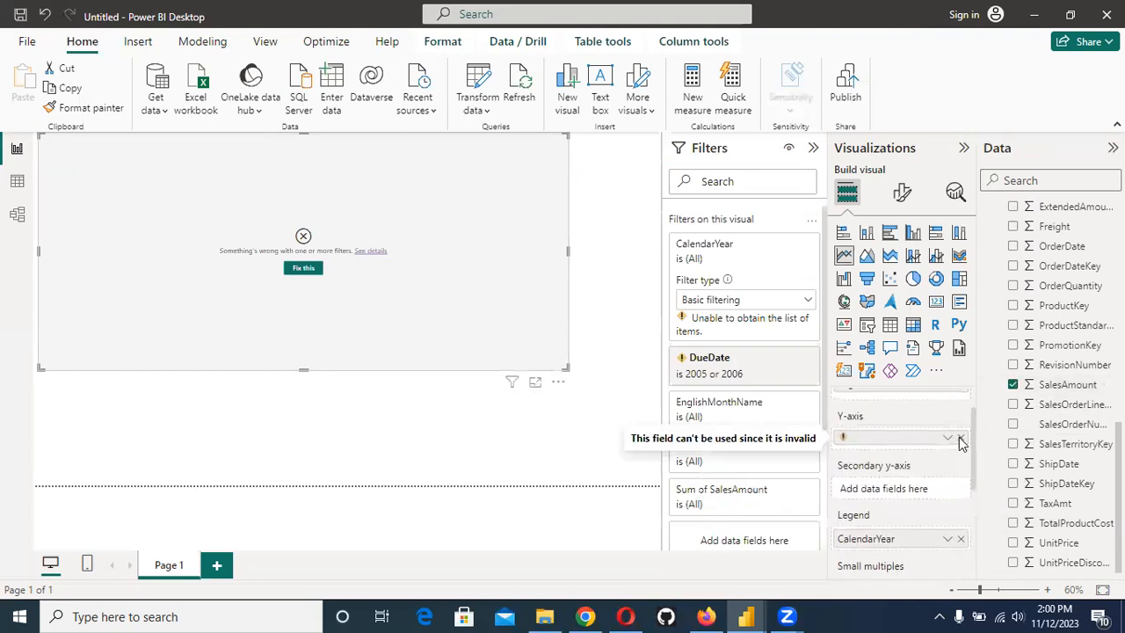
{"action": "left_click", "coordinate": [961, 439]}
Step: Move Sum of SalesAmount from the chart's tooltips to its Y-axis and apply the suggested fix for the broken filters
{"action": "scroll", "coordinate": [958, 519], "scroll_direction": "down", "scroll_amount": 2}
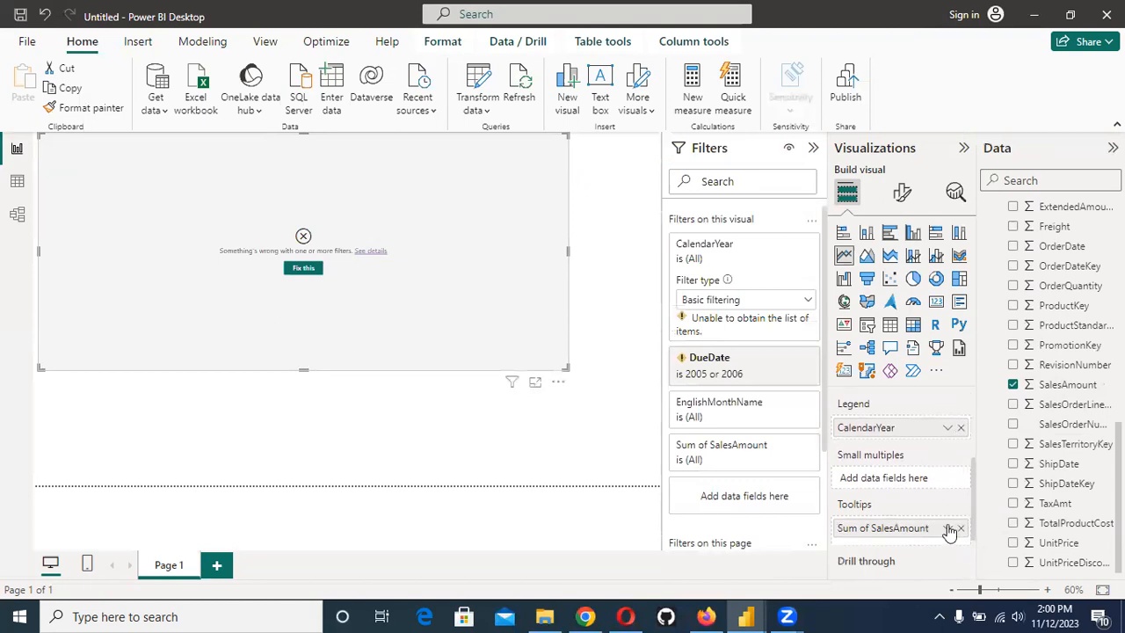
{"action": "left_click", "coordinate": [948, 528]}
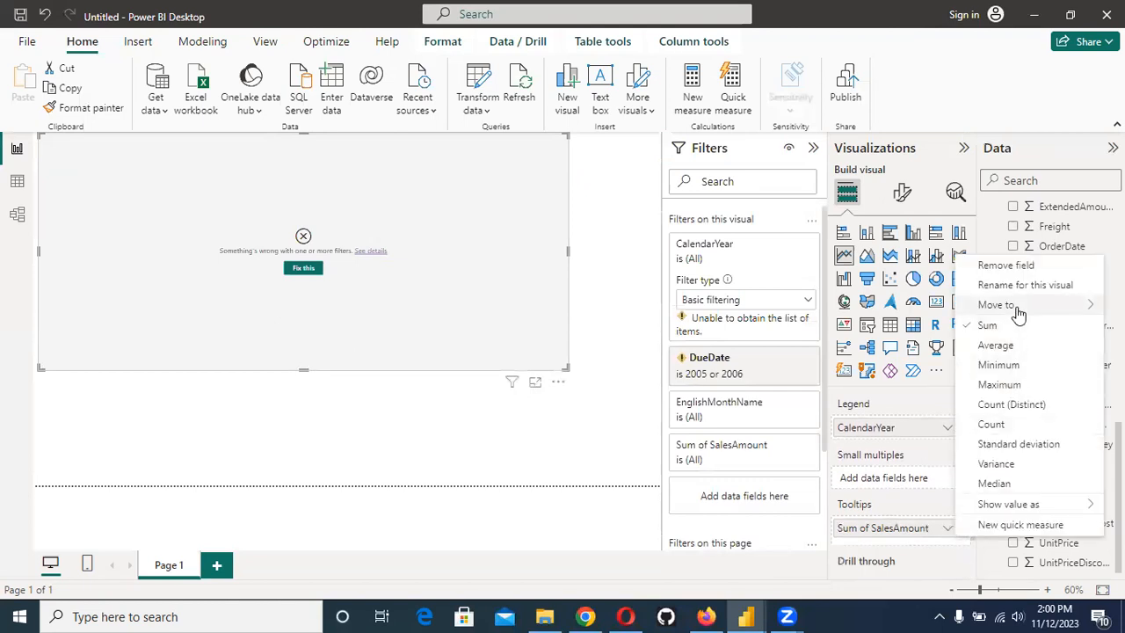
{"action": "mouse_move", "coordinate": [1018, 307]}
{"action": "left_click", "coordinate": [910, 326]}
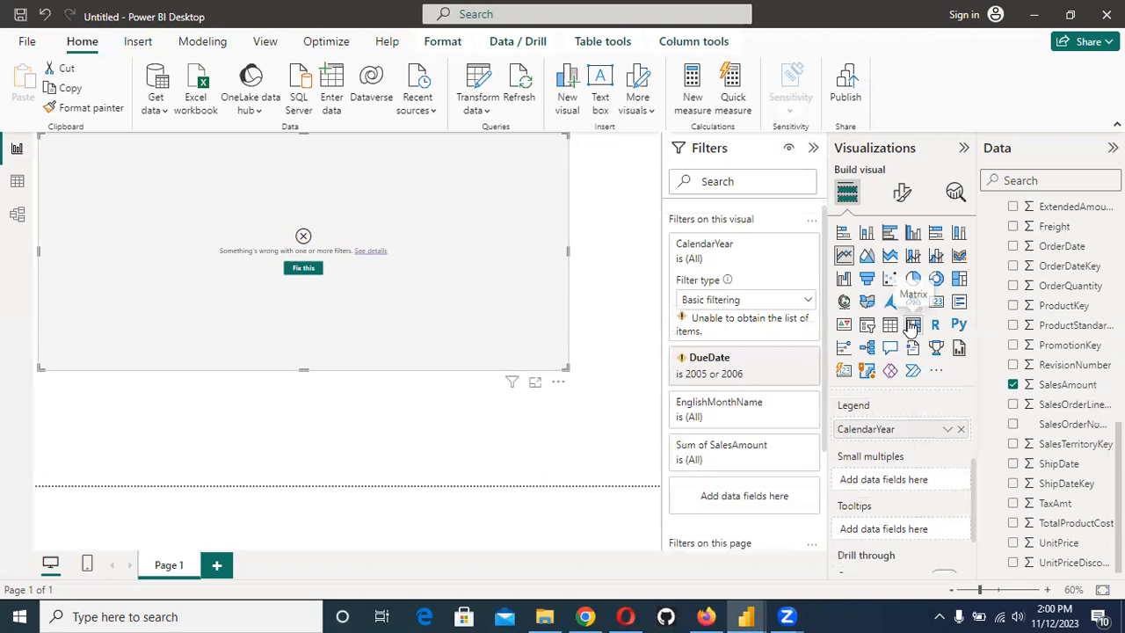
{"action": "scroll", "coordinate": [911, 490], "scroll_direction": "up", "scroll_amount": 1}
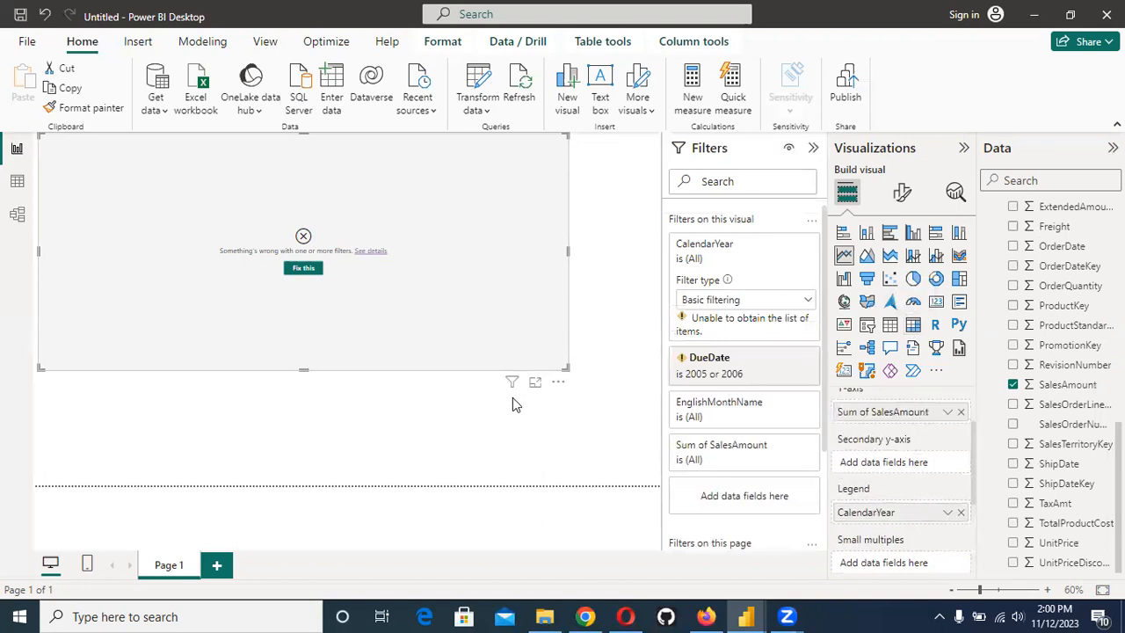
{"action": "scroll", "coordinate": [851, 459], "scroll_direction": "up", "scroll_amount": 1}
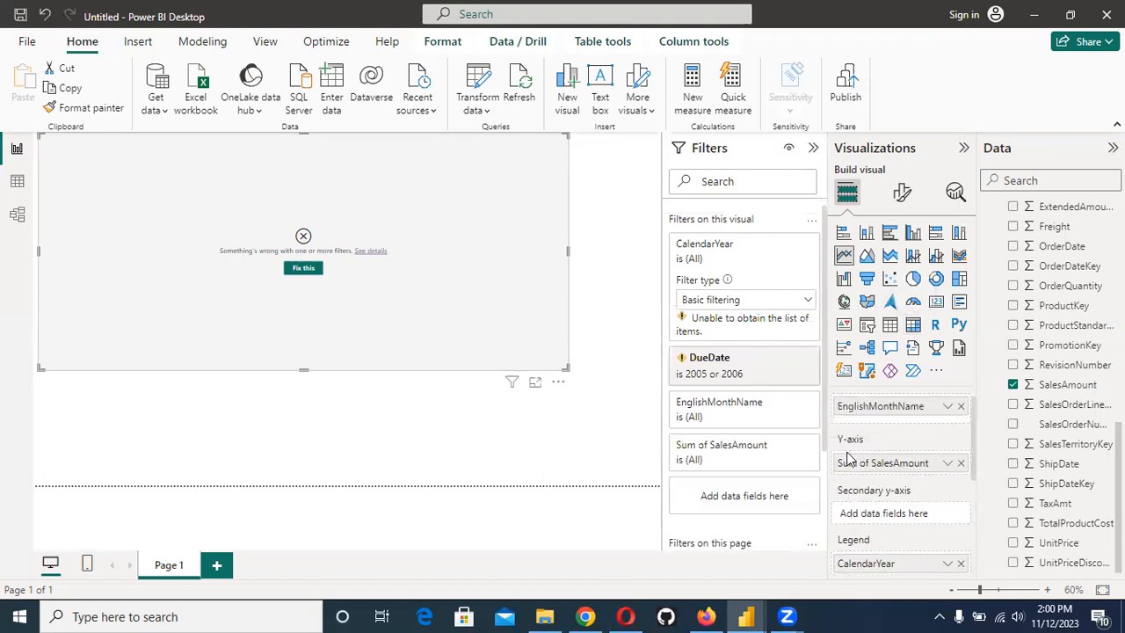
{"action": "left_click", "coordinate": [305, 269]}
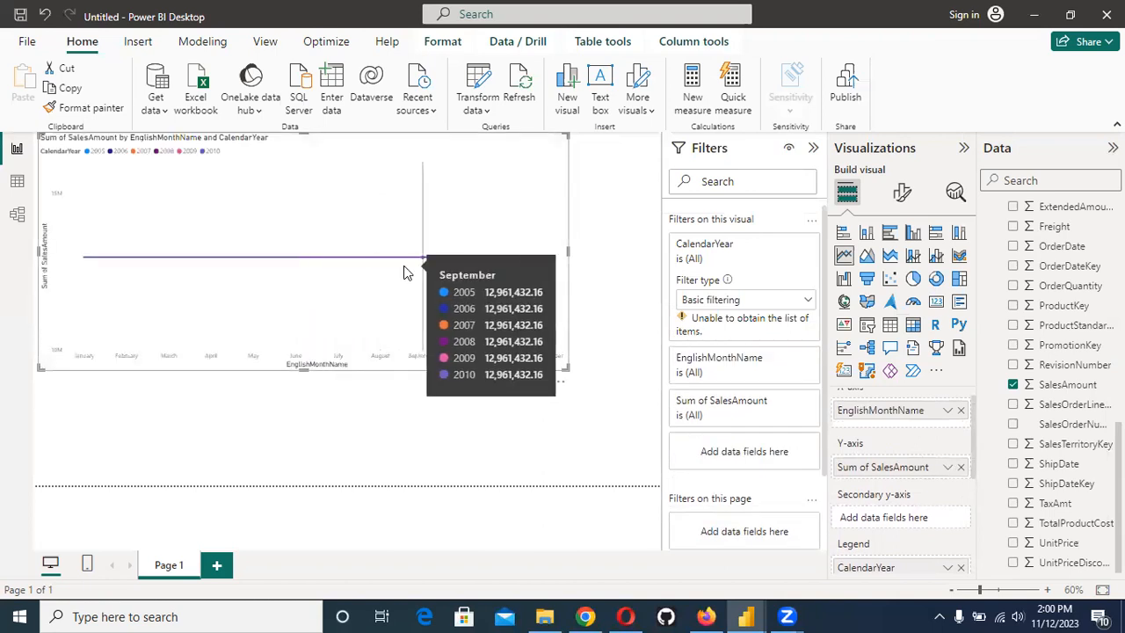
Step: Reload the CalendarYear filter's list of years by switching it to advanced filtering and back to basic filtering
{"action": "scroll", "coordinate": [901, 519], "scroll_direction": "down", "scroll_amount": 1}
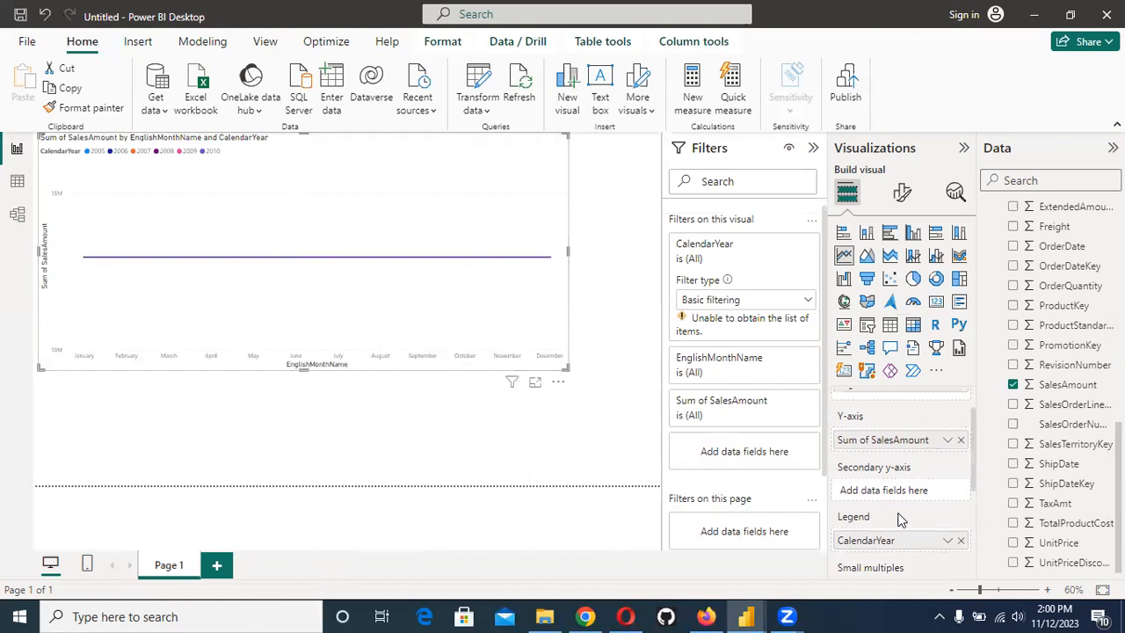
{"action": "mouse_move", "coordinate": [294, 257]}
{"action": "left_click", "coordinate": [780, 300]}
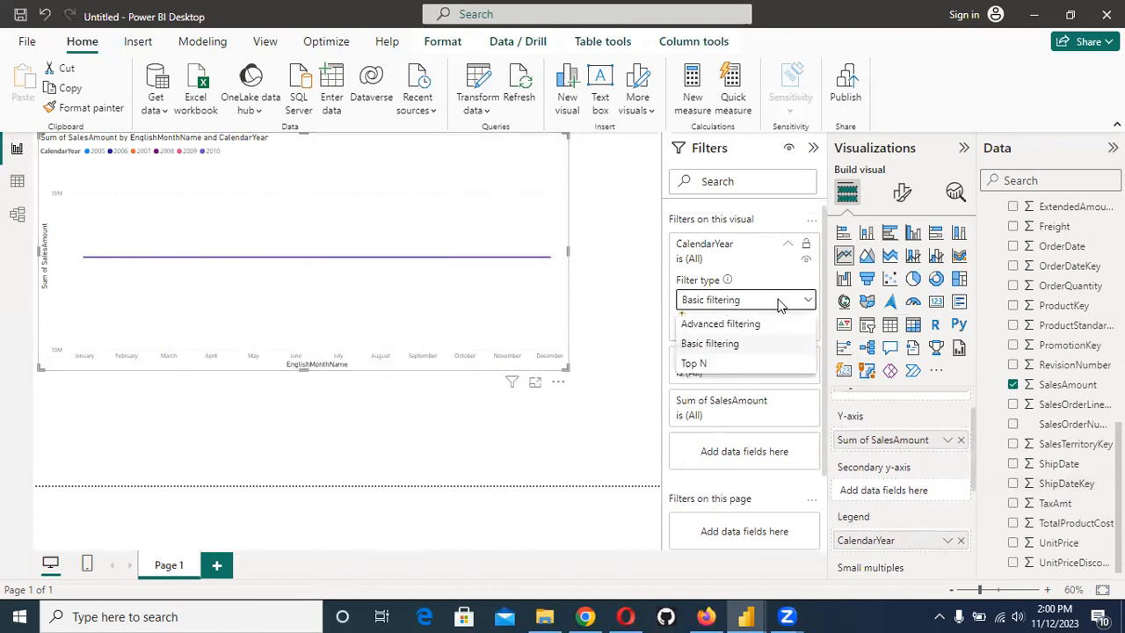
{"action": "left_click", "coordinate": [748, 325]}
{"action": "left_click", "coordinate": [754, 302]}
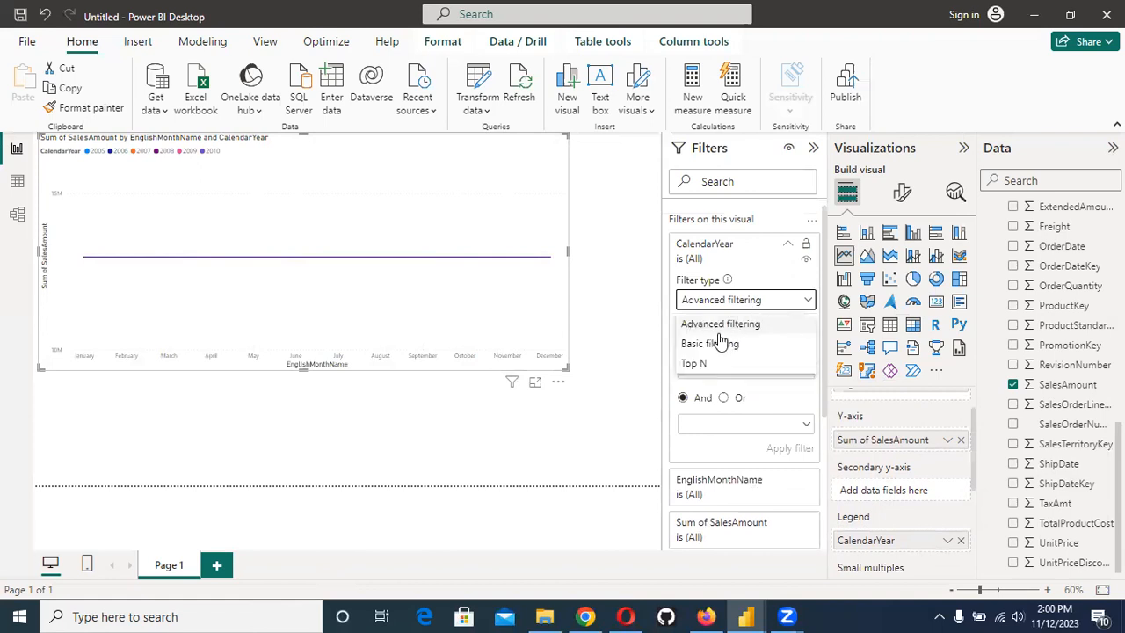
{"action": "left_click", "coordinate": [719, 343]}
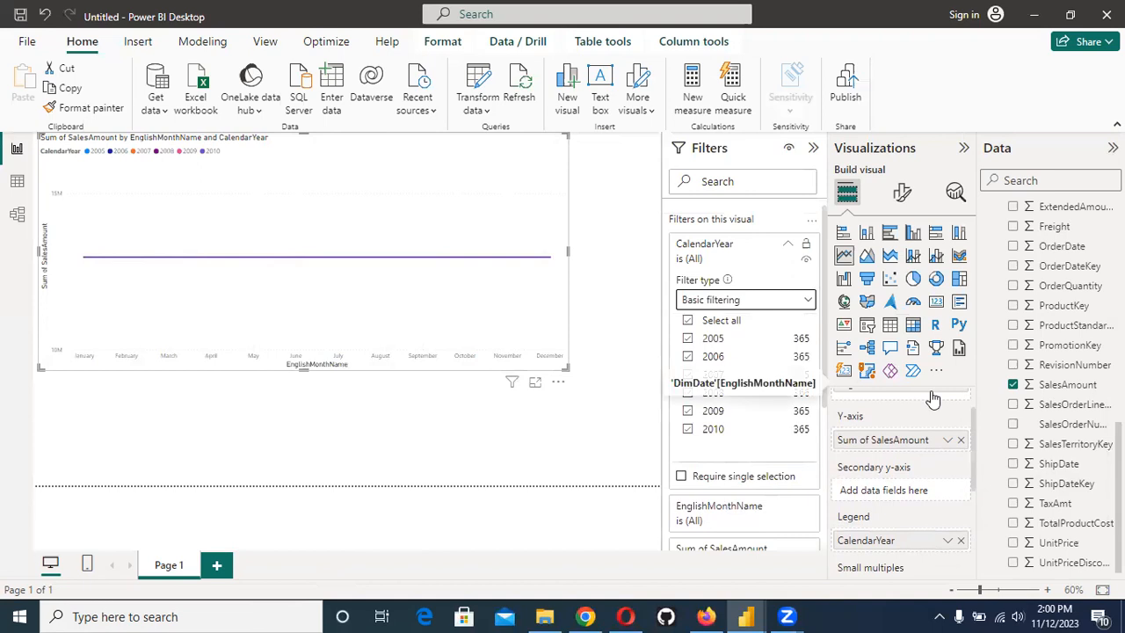
{"action": "scroll", "coordinate": [921, 415], "scroll_direction": "down", "scroll_amount": 2}
{"action": "scroll", "coordinate": [918, 427], "scroll_direction": "down", "scroll_amount": 1}
{"action": "scroll", "coordinate": [916, 456], "scroll_direction": "up", "scroll_amount": 3}
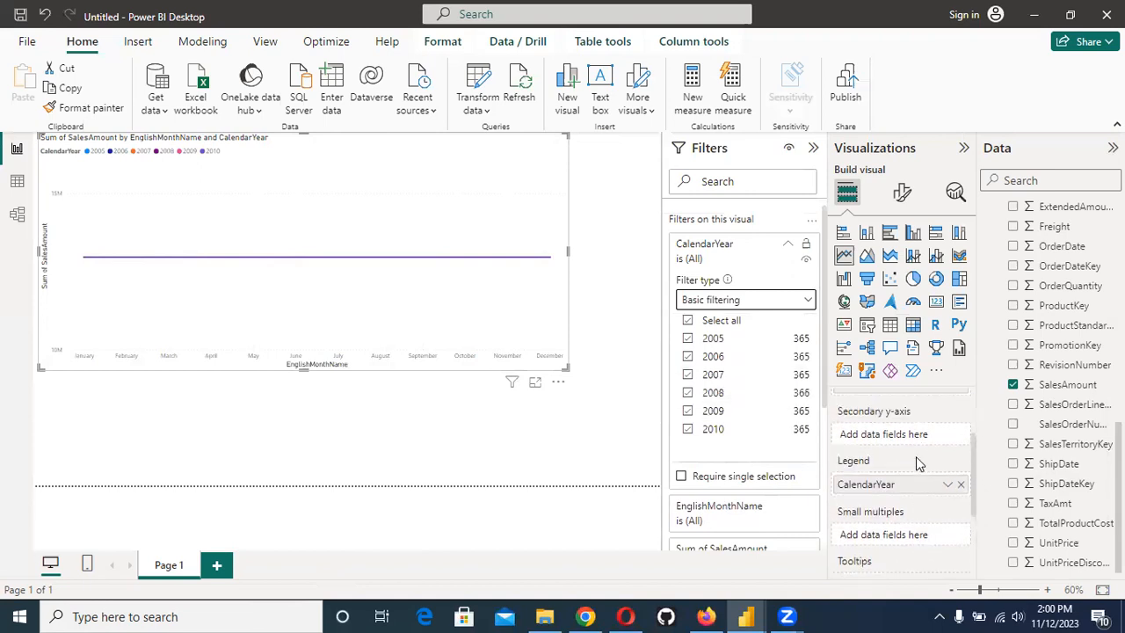
{"action": "scroll", "coordinate": [916, 456], "scroll_direction": "up", "scroll_amount": 1}
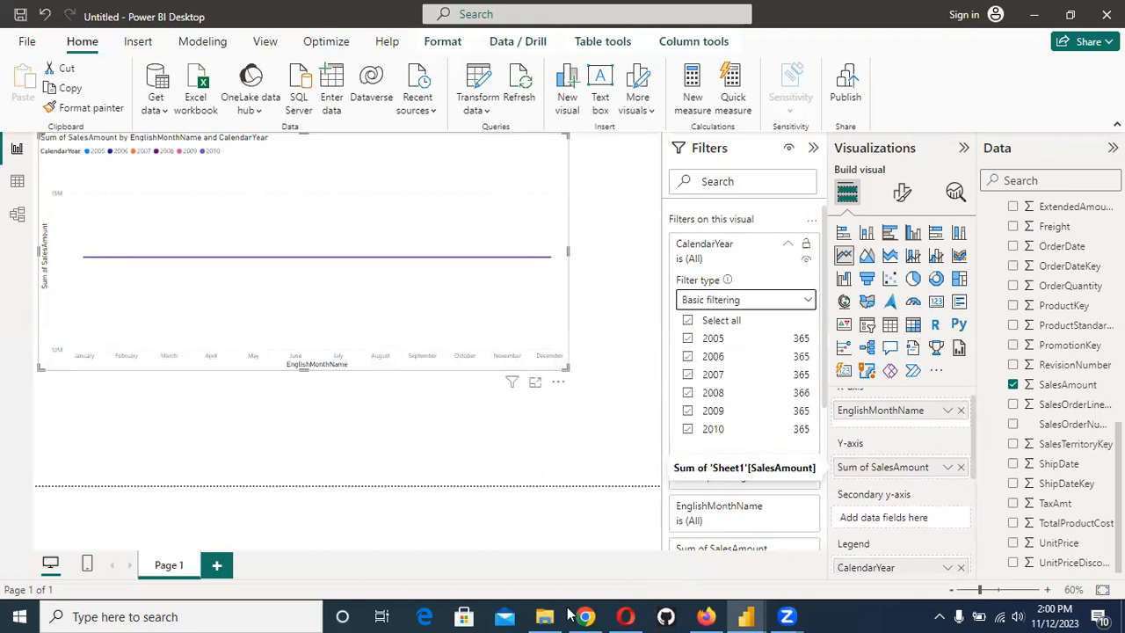
Step: Reopen the FactInternetSales workbook from File Explorer, review the date keys in its last rows, and close it
{"action": "left_click", "coordinate": [540, 615]}
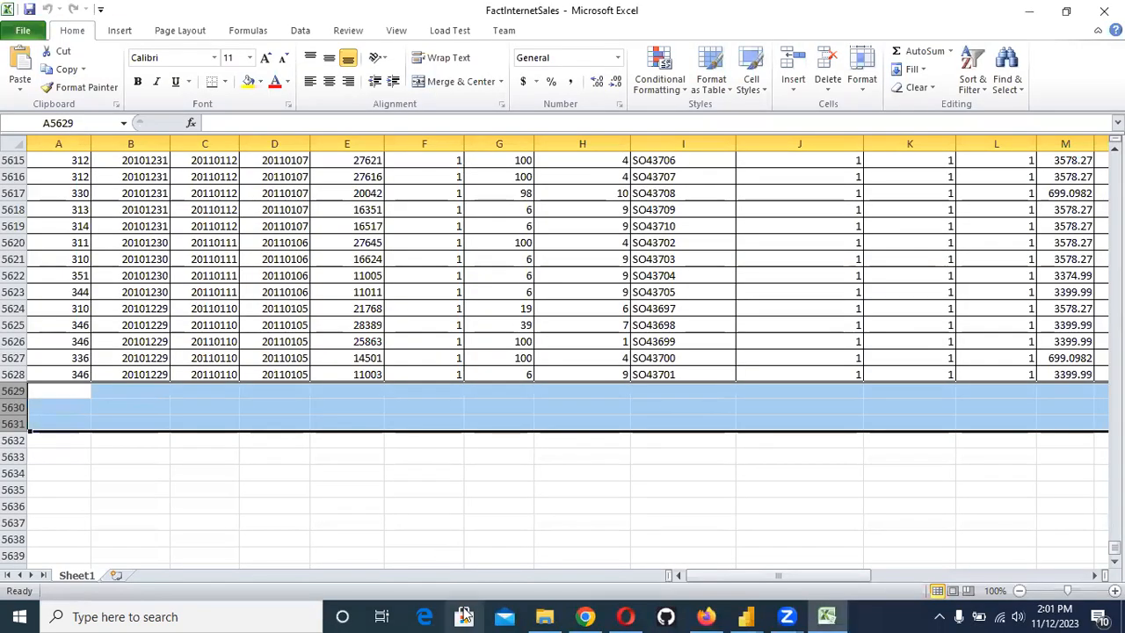
{"action": "scroll", "coordinate": [973, 376], "scroll_direction": "up", "scroll_amount": 5}
{"action": "scroll", "coordinate": [974, 376], "scroll_direction": "up", "scroll_amount": 1}
{"action": "scroll", "coordinate": [973, 376], "scroll_direction": "up", "scroll_amount": 12}
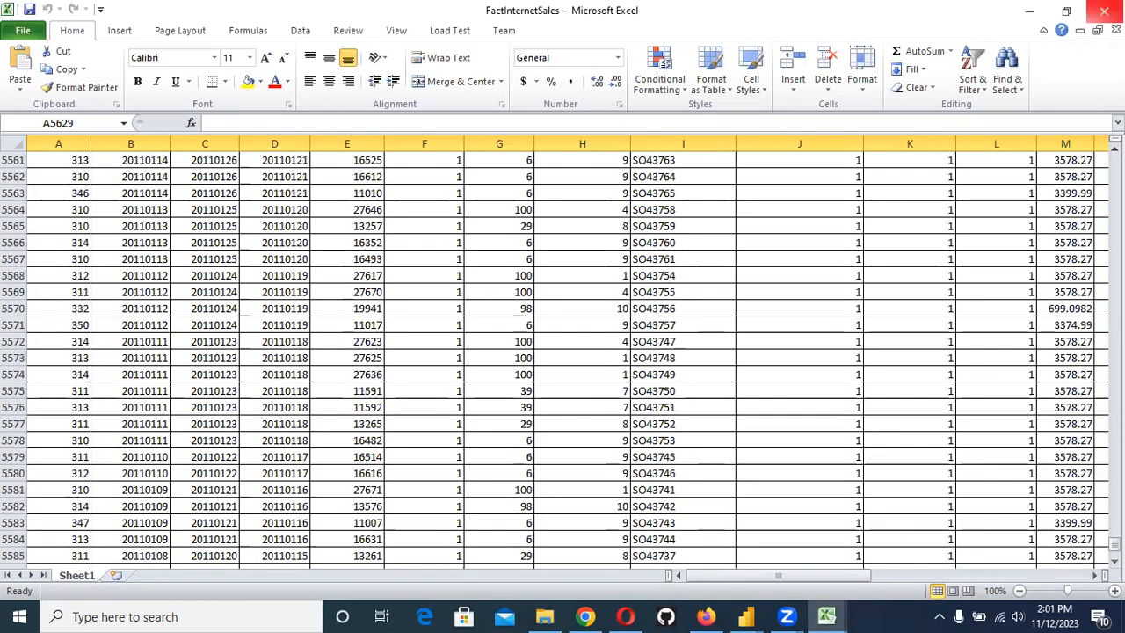
{"action": "scroll", "coordinate": [1025, 215], "scroll_direction": "up", "scroll_amount": 14}
{"action": "scroll", "coordinate": [1025, 218], "scroll_direction": "up", "scroll_amount": 8}
{"action": "left_click", "coordinate": [1104, 10]}
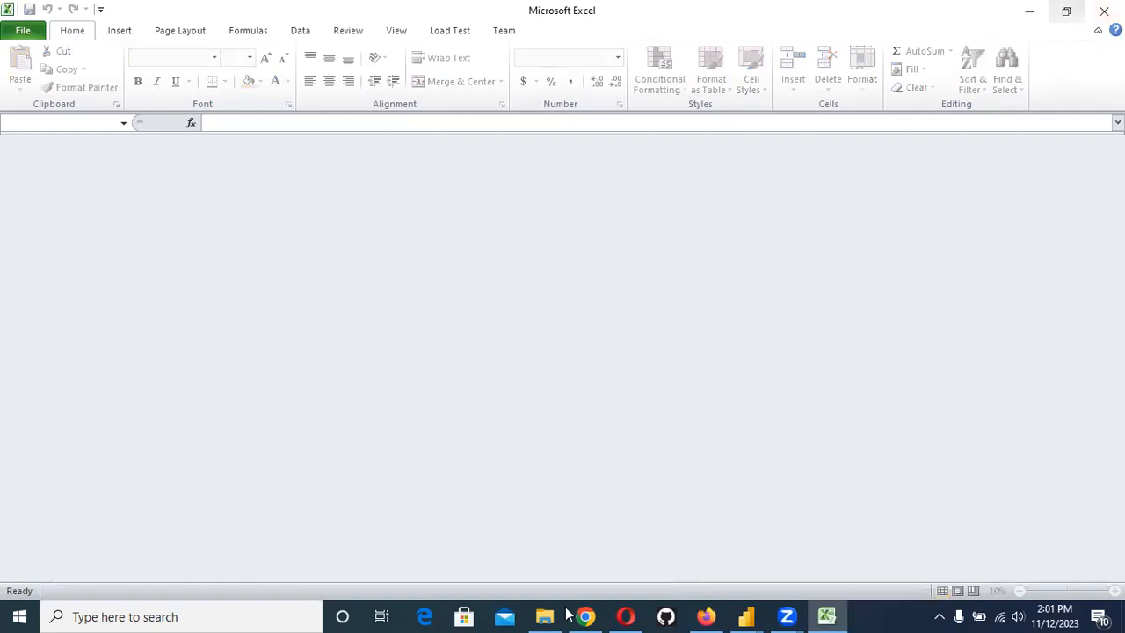
Step: Switch back to the untitled Power BI Desktop report and remove CalendarYear from the line chart
{"action": "key", "text": "alt+Tab"}
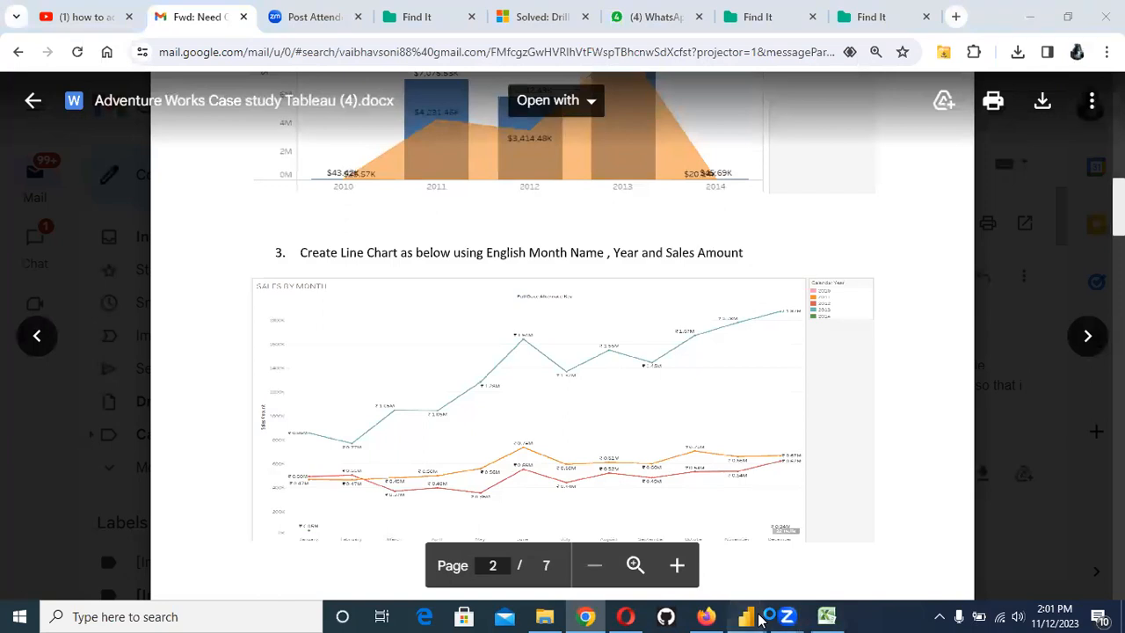
{"action": "mouse_move", "coordinate": [761, 620]}
{"action": "left_click", "coordinate": [841, 540]}
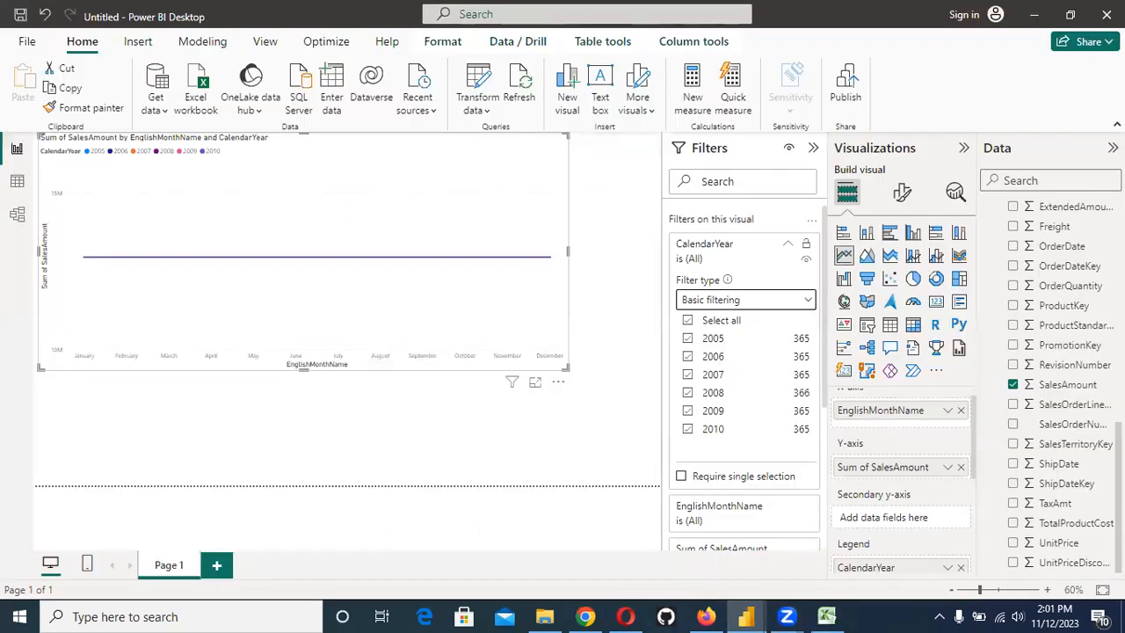
{"action": "scroll", "coordinate": [1026, 481], "scroll_direction": "up", "scroll_amount": 3}
{"action": "scroll", "coordinate": [1026, 482], "scroll_direction": "down", "scroll_amount": 3}
{"action": "scroll", "coordinate": [1027, 482], "scroll_direction": "up", "scroll_amount": 10}
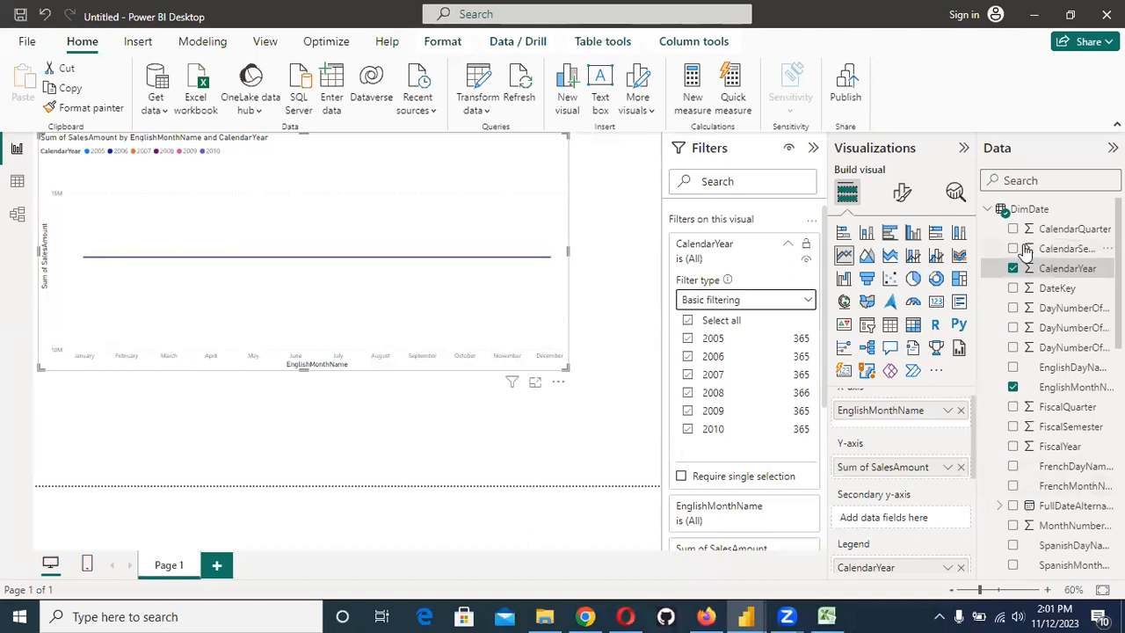
{"action": "left_click", "coordinate": [1014, 270]}
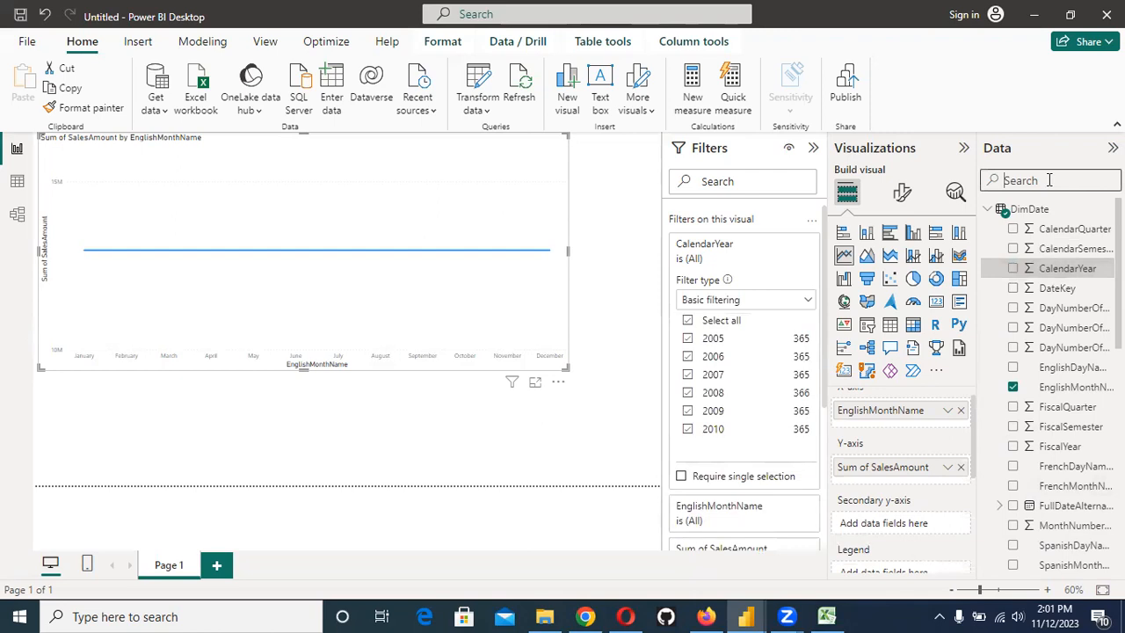
Step: Search the fields for "due" and add DueDate from Sheet1 to the line chart
{"action": "type", "text": "due"}
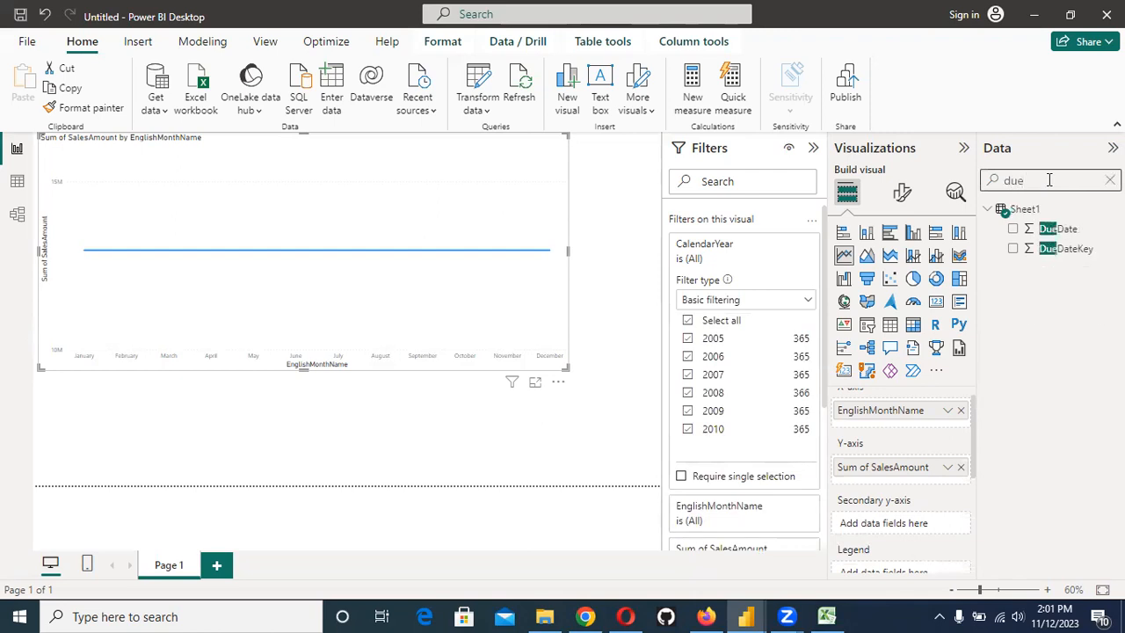
{"action": "left_click", "coordinate": [1013, 229]}
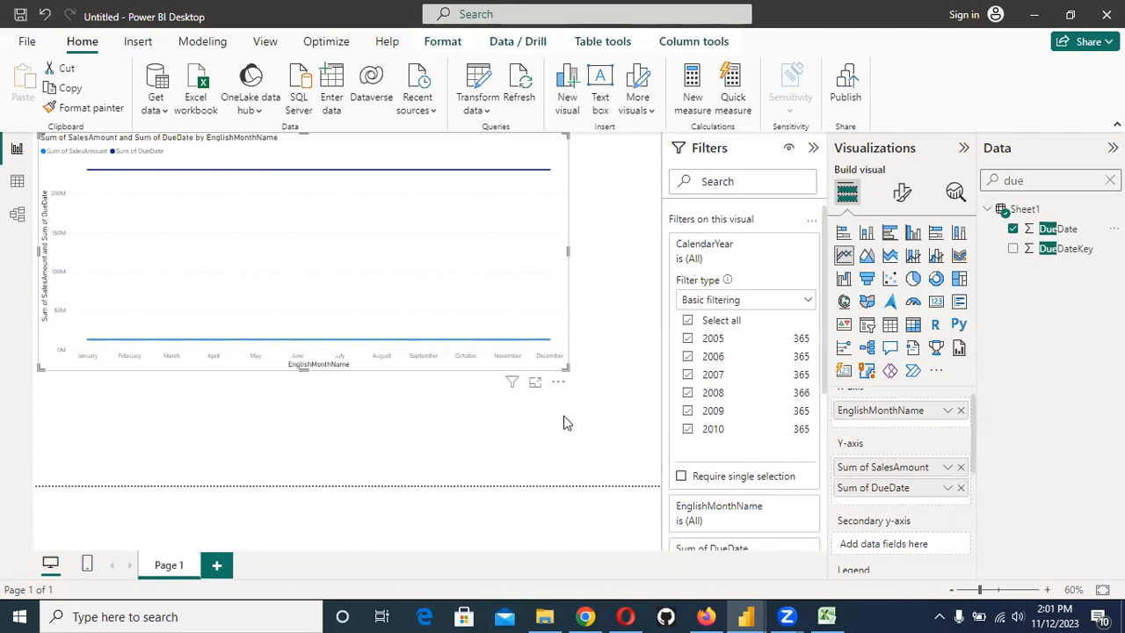
{"action": "right_click", "coordinate": [420, 174]}
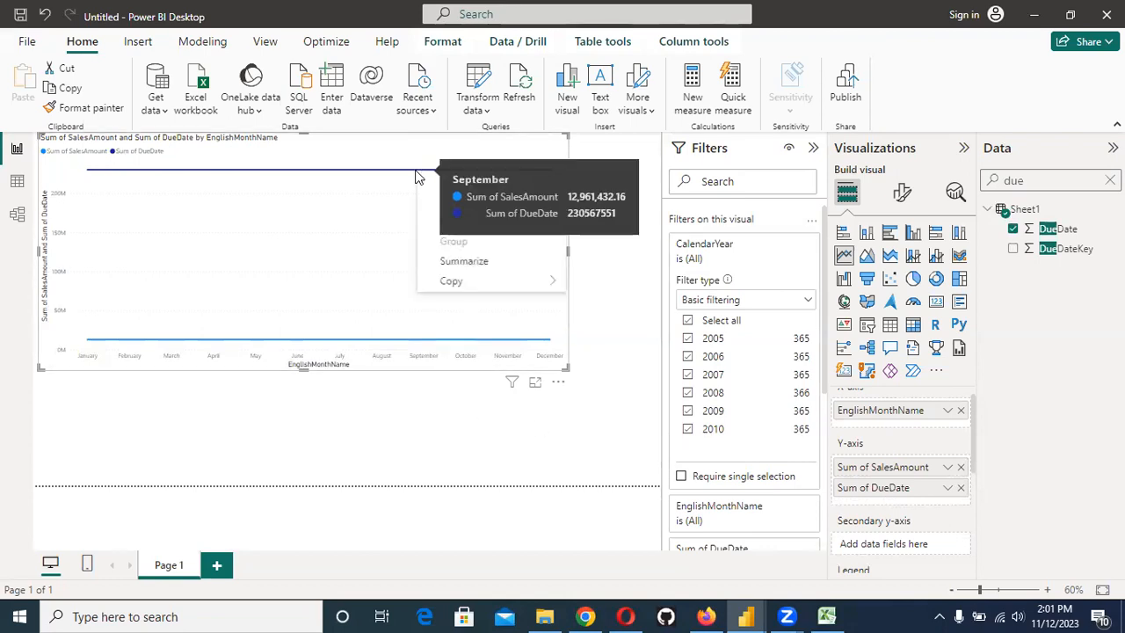
{"action": "left_click", "coordinate": [590, 317]}
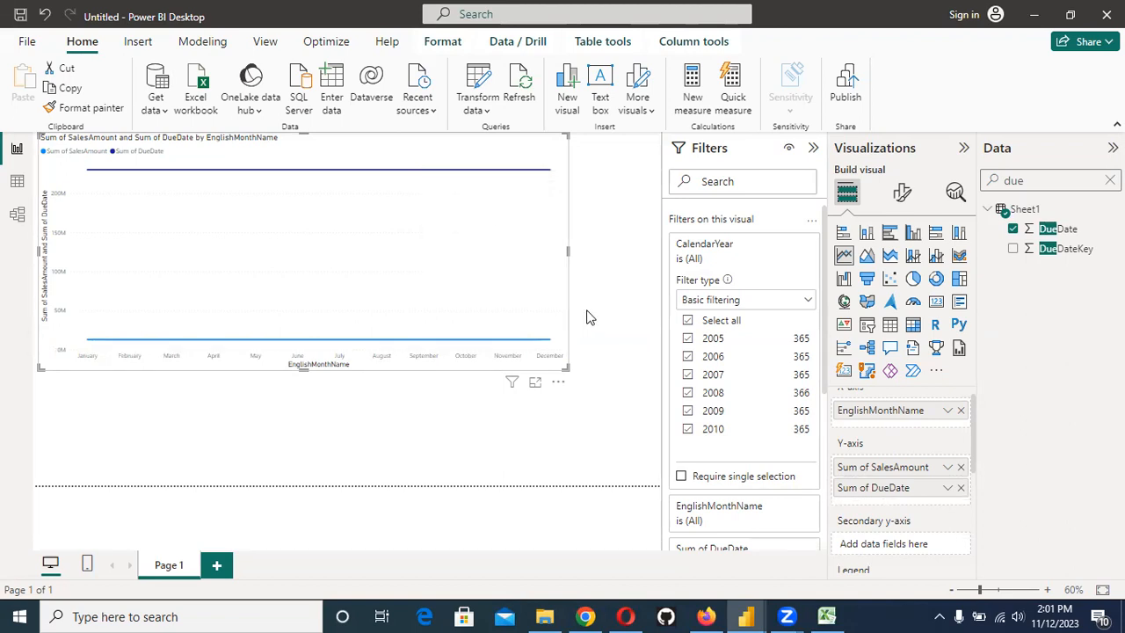
Step: Move DueDate from the line chart's Y-axis to its X-axis
{"action": "left_click", "coordinate": [947, 488]}
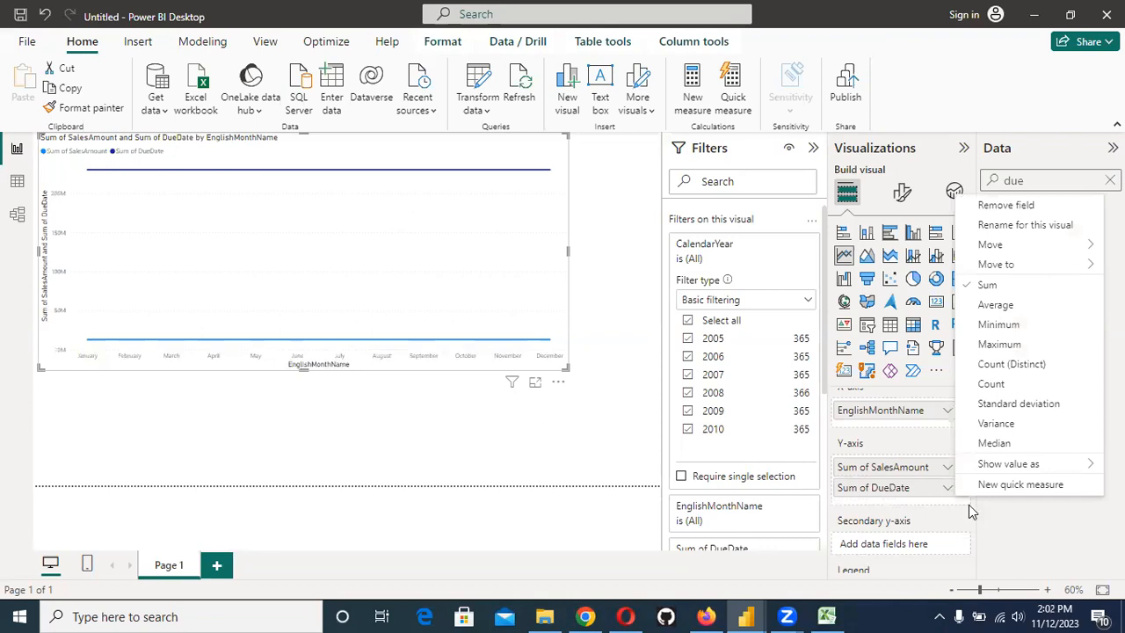
{"action": "left_click", "coordinate": [1017, 566]}
{"action": "scroll", "coordinate": [970, 554], "scroll_direction": "down", "scroll_amount": 2}
{"action": "scroll", "coordinate": [971, 552], "scroll_direction": "up", "scroll_amount": 2}
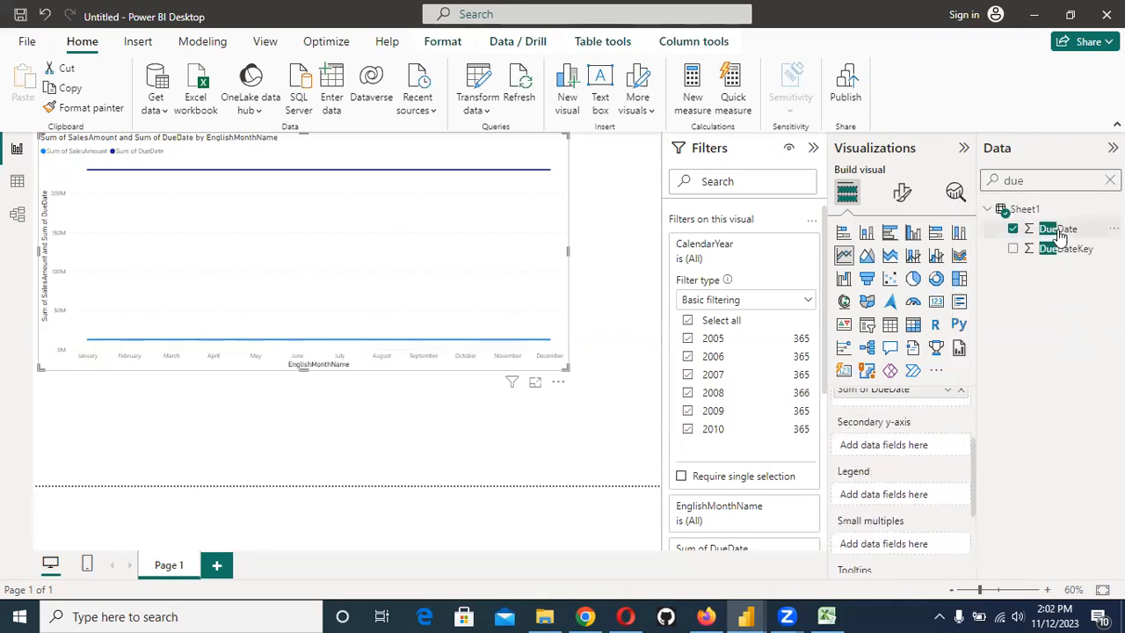
{"action": "left_click_drag", "start_coordinate": [1043, 241], "coordinate": [896, 494]}
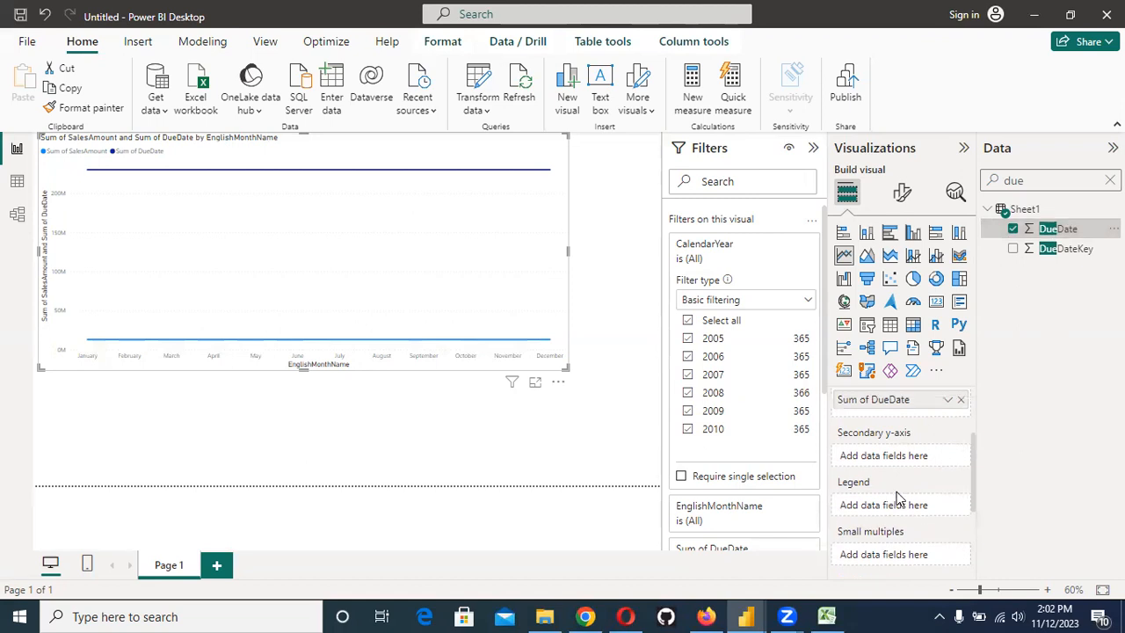
{"action": "scroll", "coordinate": [897, 494], "scroll_direction": "up", "scroll_amount": 3}
{"action": "left_click_drag", "start_coordinate": [896, 485], "coordinate": [890, 437]}
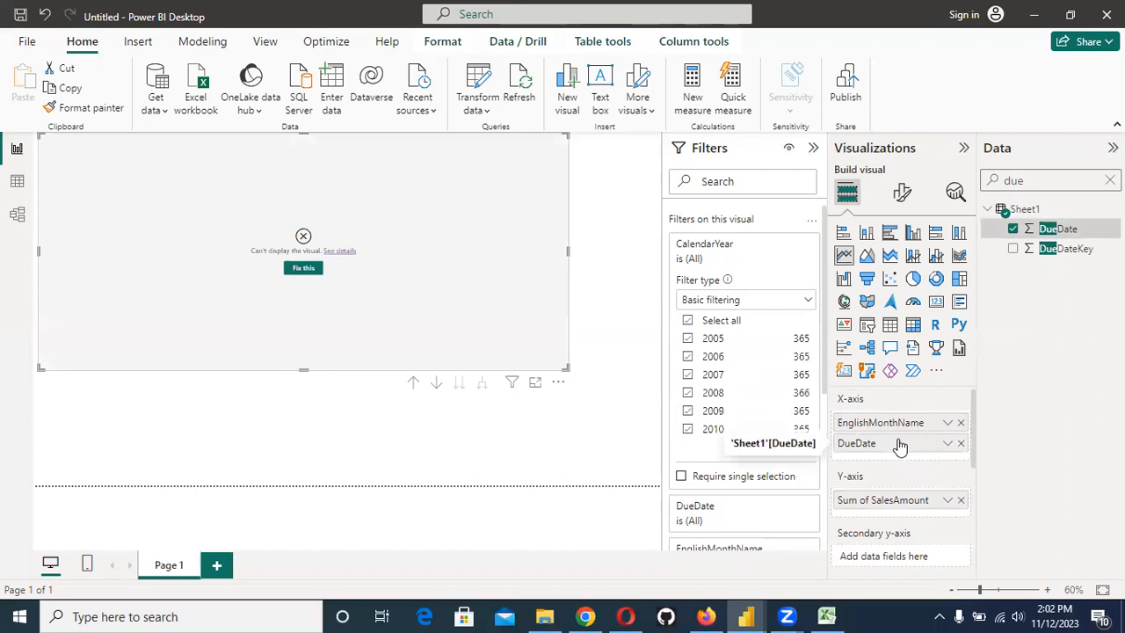
Step: Remove EnglishMonthName from the X-axis and use DueDate as both the chart's legend and its X-axis
{"action": "left_click", "coordinate": [960, 423]}
{"action": "left_click", "coordinate": [950, 424]}
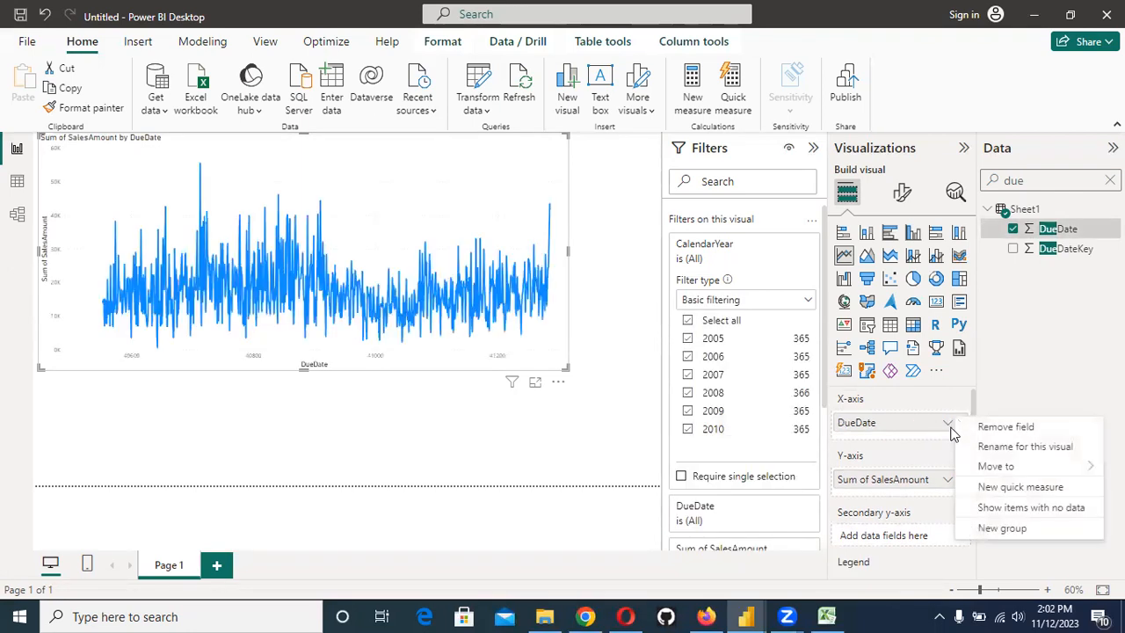
{"action": "mouse_move", "coordinate": [967, 466]}
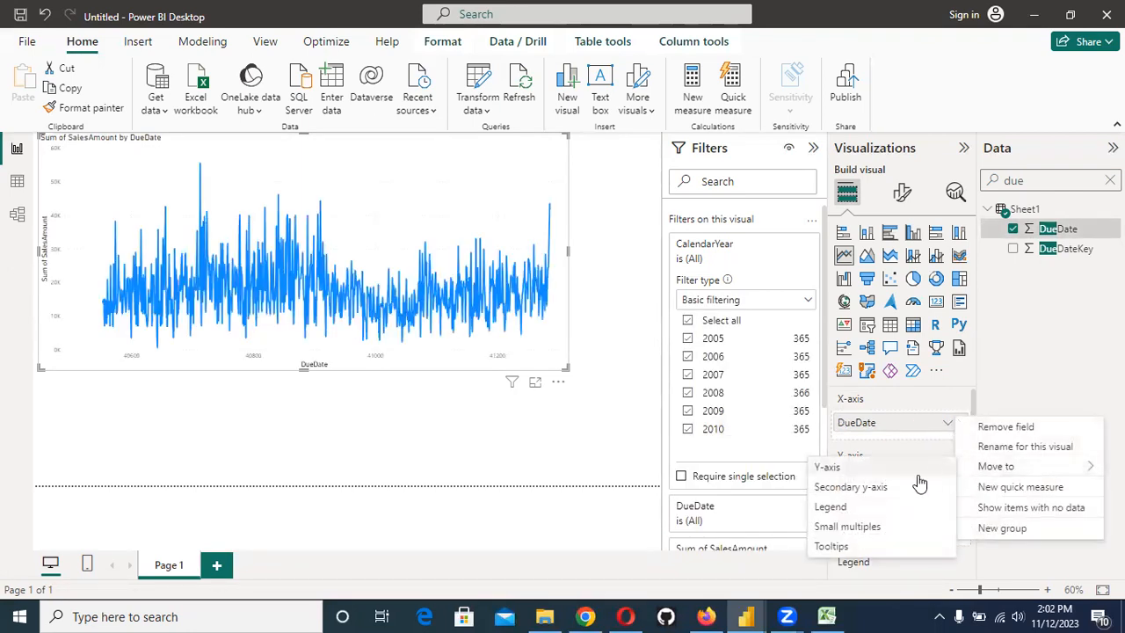
{"action": "left_click", "coordinate": [900, 510]}
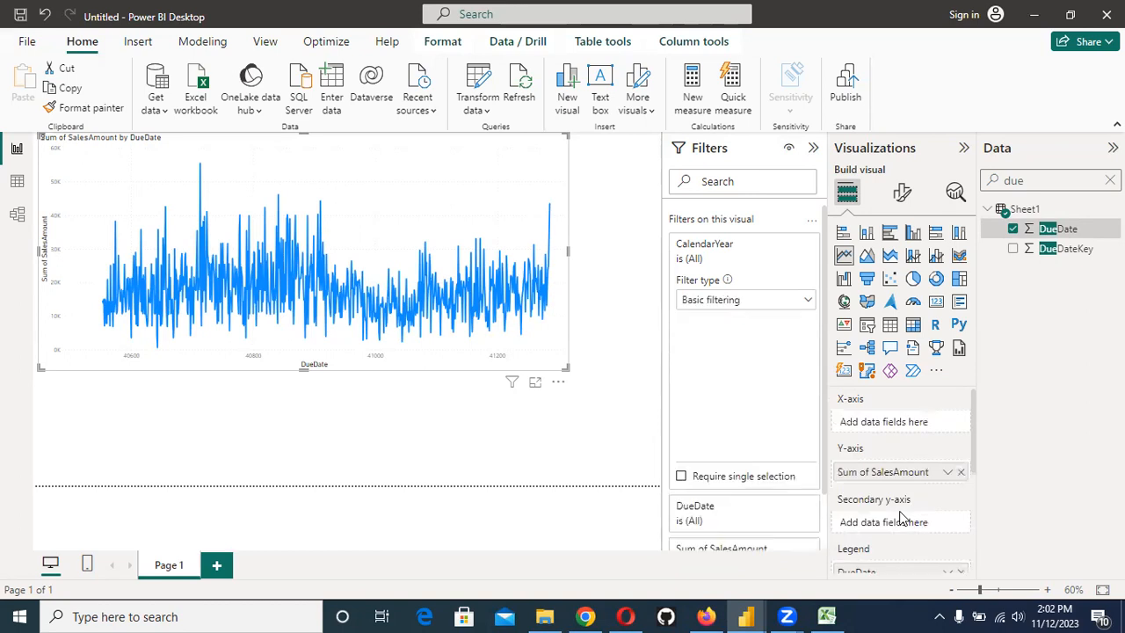
{"action": "left_click_drag", "start_coordinate": [1041, 231], "coordinate": [888, 425]}
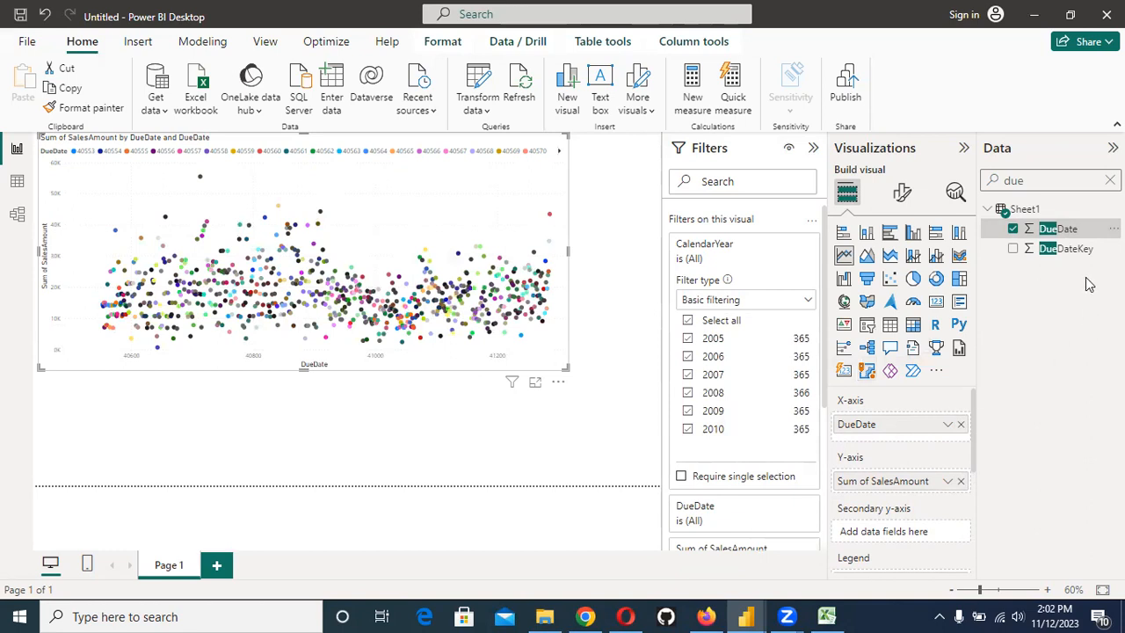
Step: Search the fields for "engli" and replace DueDate on the X-axis with EnglishMonthName from DimDate
{"action": "left_click", "coordinate": [1063, 181]}
{"action": "key", "text": "BackSpace"}
{"action": "key", "text": "BackSpace"}
{"action": "key", "text": "BackSpace"}
{"action": "type", "text": "engl"}
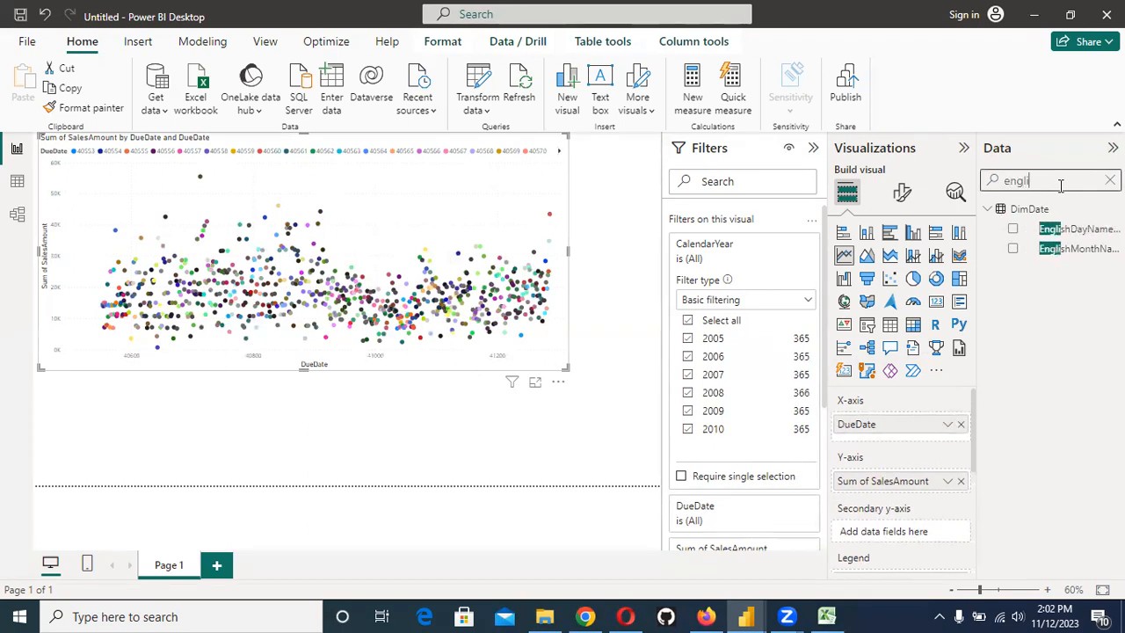
{"action": "type", "text": "i"}
{"action": "left_click", "coordinate": [1014, 250]}
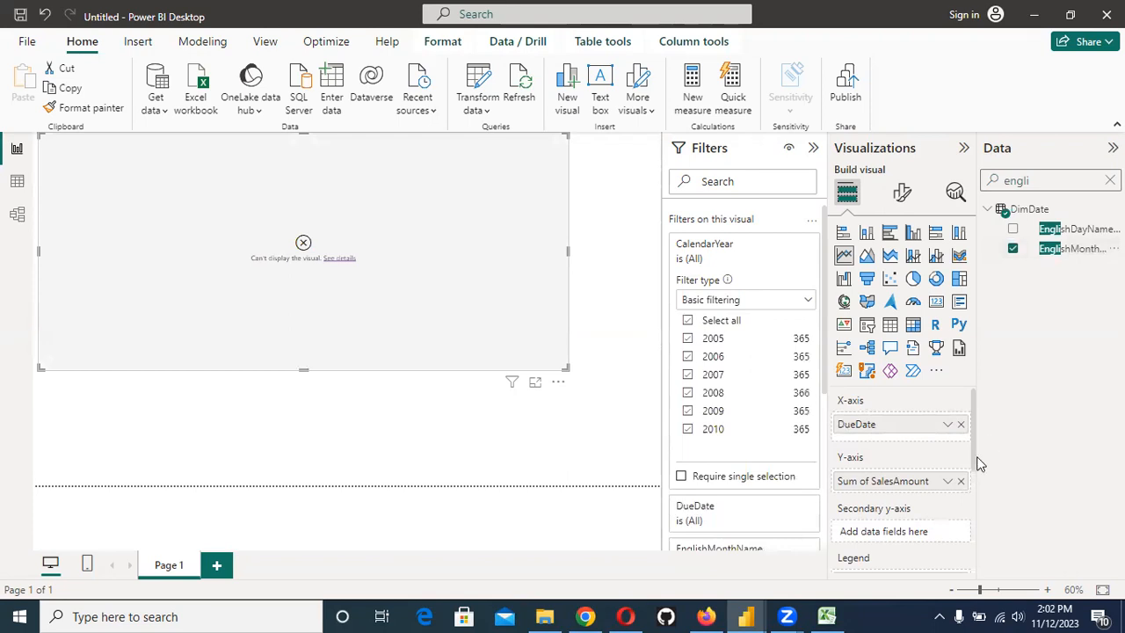
{"action": "scroll", "coordinate": [967, 475], "scroll_direction": "down", "scroll_amount": 3}
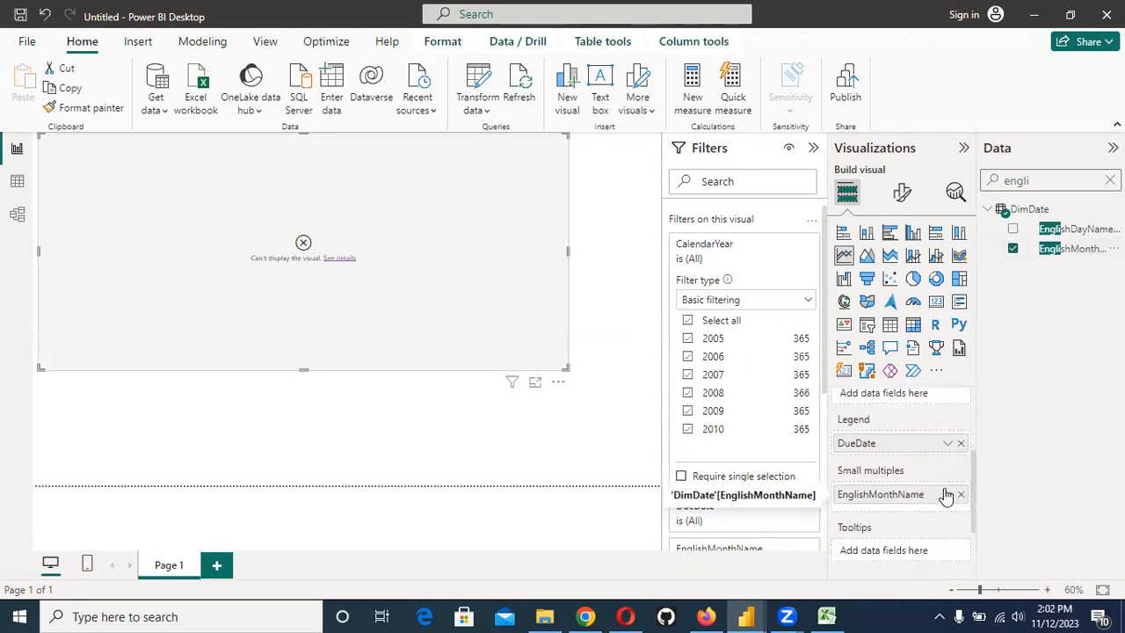
{"action": "left_click", "coordinate": [946, 497]}
{"action": "mouse_move", "coordinate": [980, 429]}
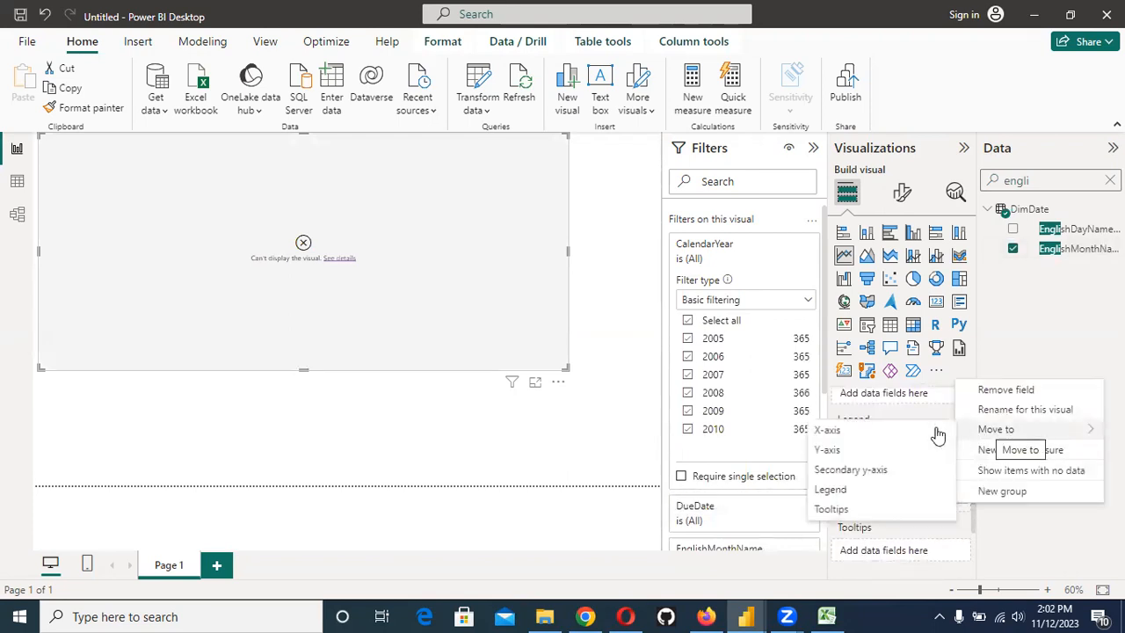
{"action": "left_click", "coordinate": [921, 430]}
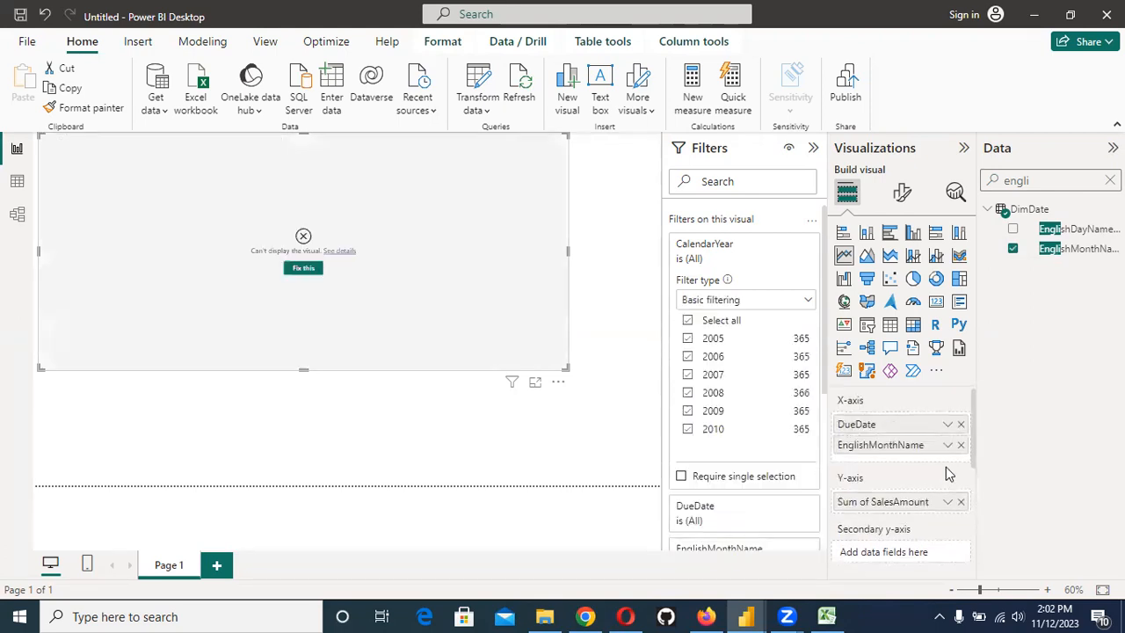
{"action": "left_click", "coordinate": [960, 423]}
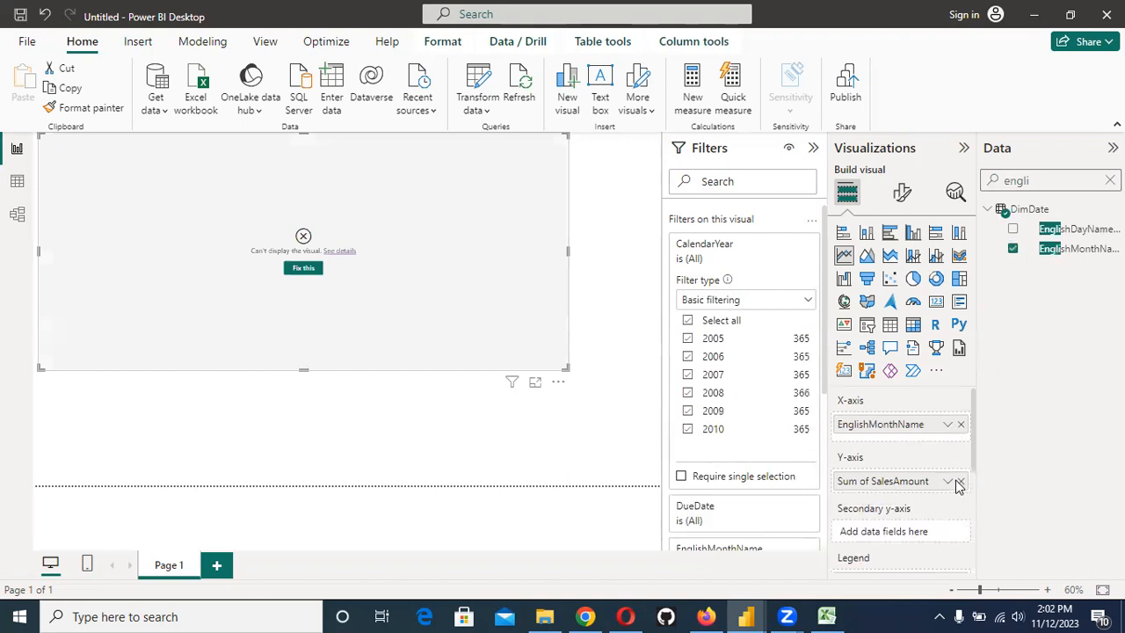
Step: Remove DueDate from the chart's legend and EnglishMonthName from its X-axis
{"action": "scroll", "coordinate": [958, 448], "scroll_direction": "down", "scroll_amount": 3}
{"action": "left_click", "coordinate": [947, 472]}
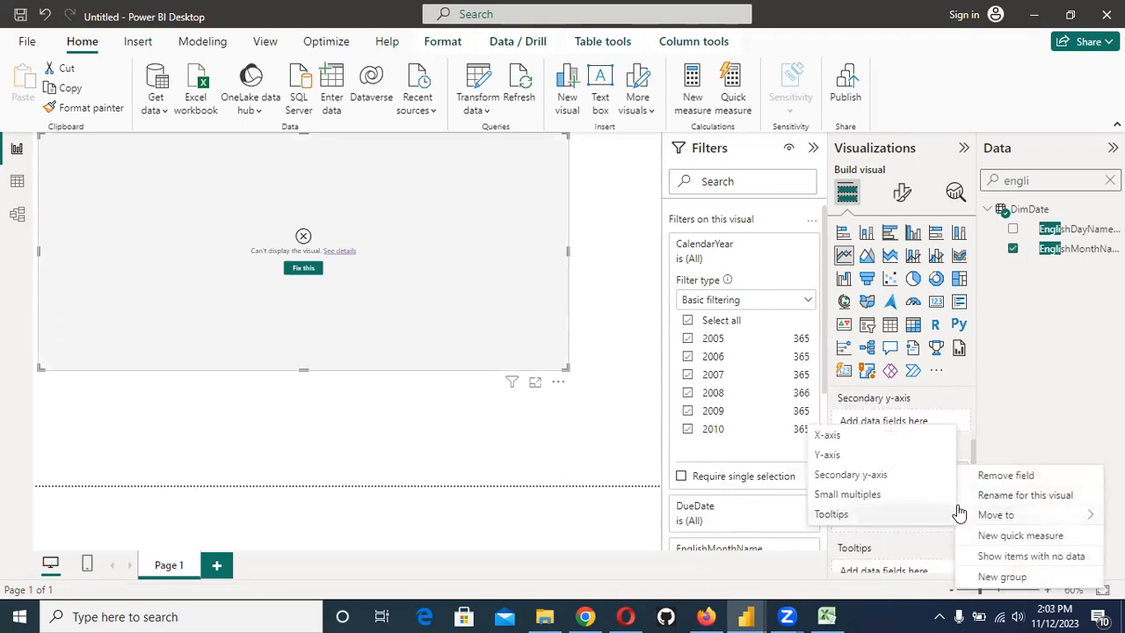
{"action": "left_click", "coordinate": [923, 546]}
{"action": "scroll", "coordinate": [935, 543], "scroll_direction": "up", "scroll_amount": 1}
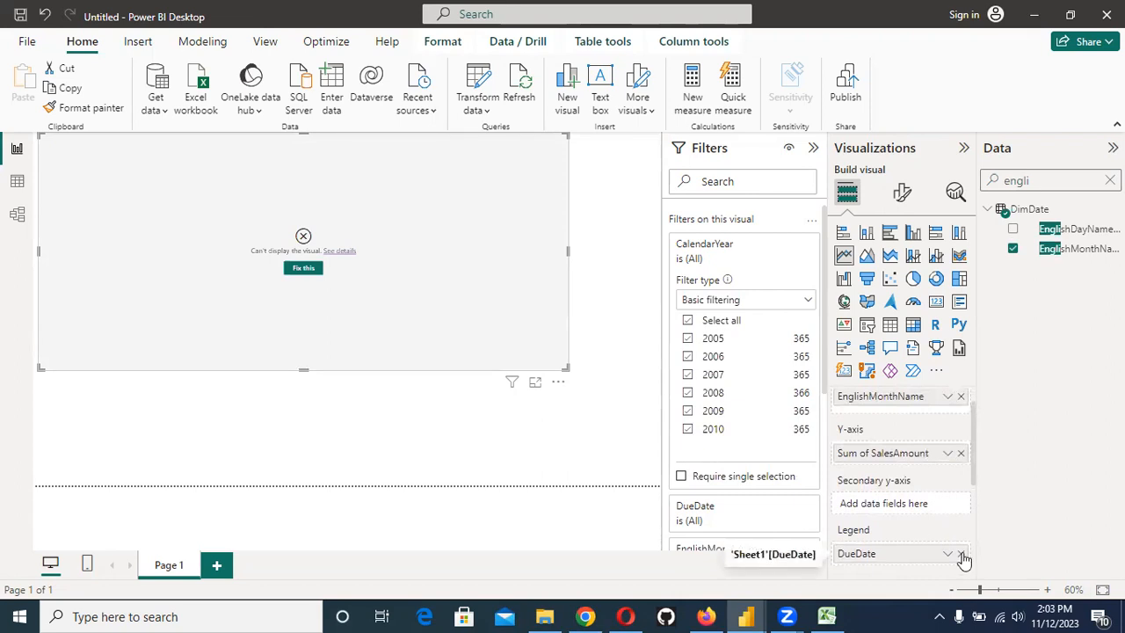
{"action": "left_click", "coordinate": [961, 554]}
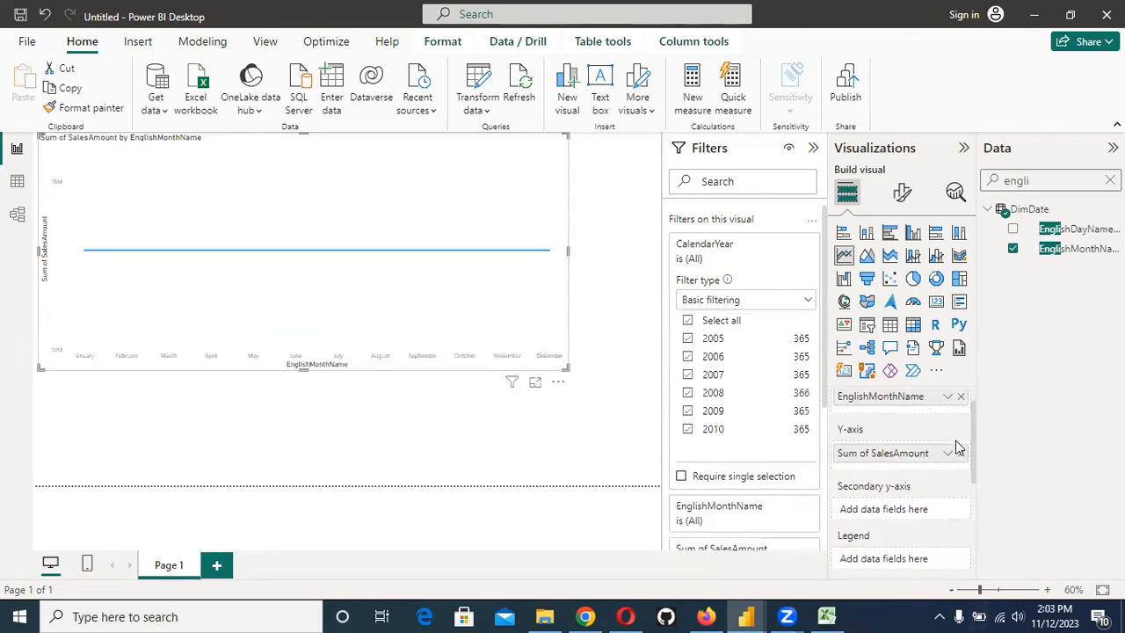
{"action": "left_click", "coordinate": [961, 397]}
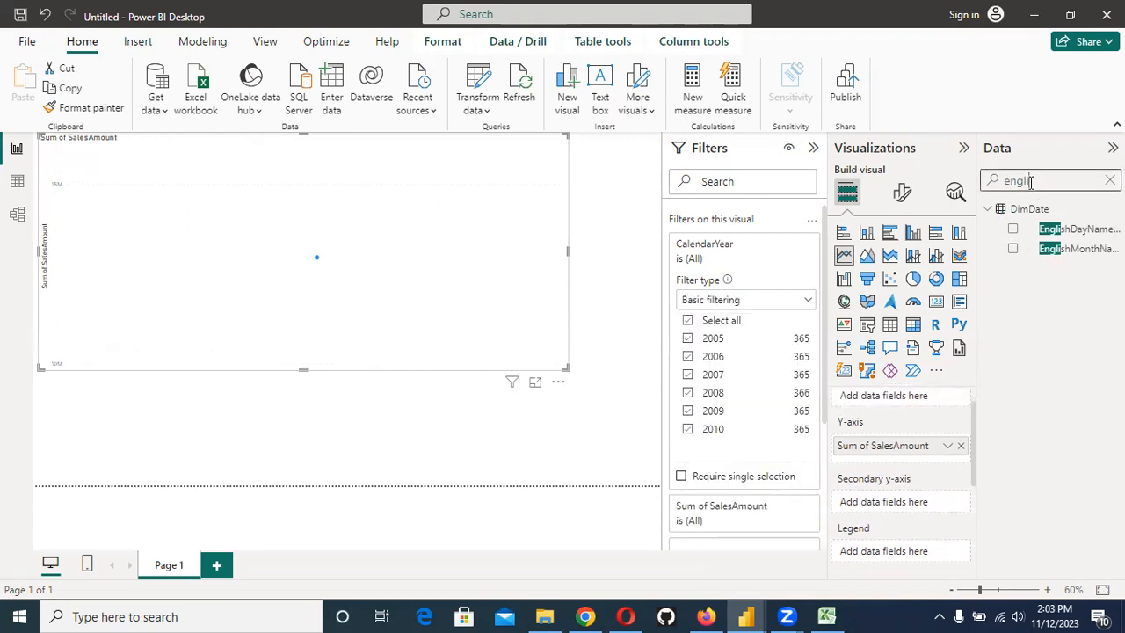
Step: Search the fields for "due", add DueDate from Sheet1 to the chart and move it to the X-axis
{"action": "key", "text": "BackSpace"}
{"action": "key", "text": "BackSpace"}
{"action": "key", "text": "BackSpace"}
{"action": "key", "text": "BackSpace"}
{"action": "key", "text": "BackSpace"}
{"action": "type", "text": "due"}
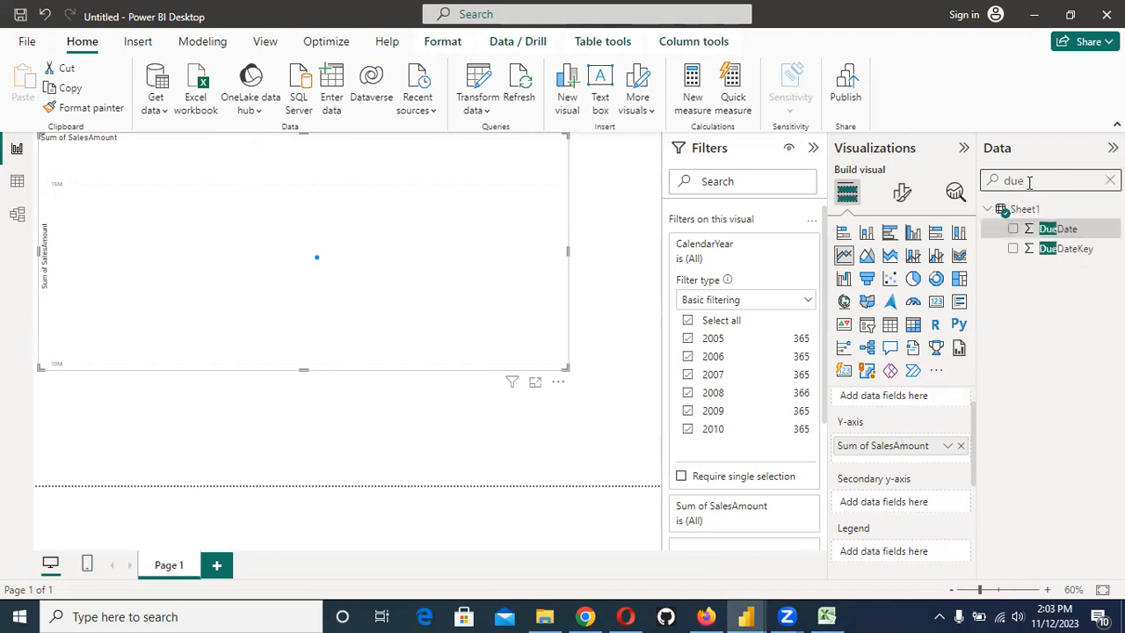
{"action": "left_click", "coordinate": [1014, 229]}
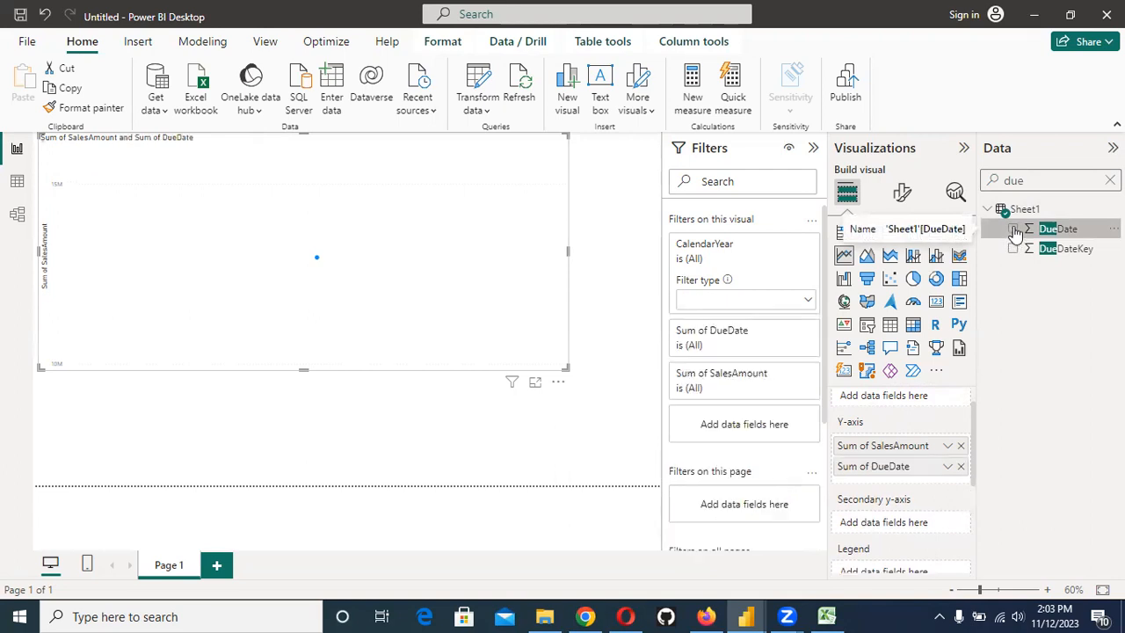
{"action": "left_click_drag", "start_coordinate": [925, 470], "coordinate": [922, 396]}
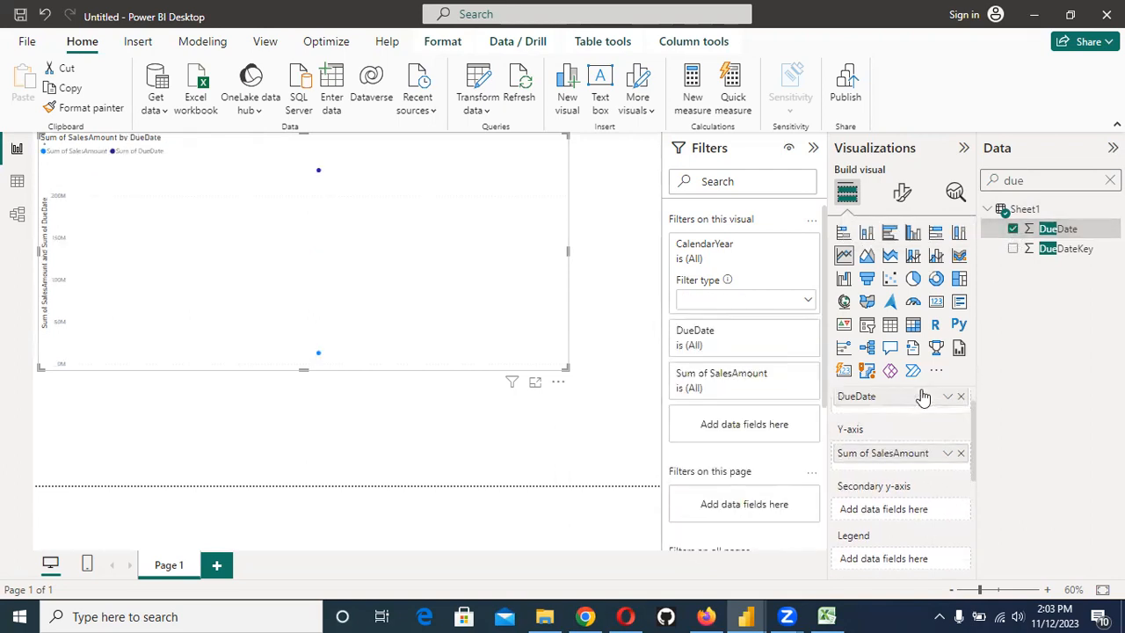
{"action": "left_click", "coordinate": [948, 397]}
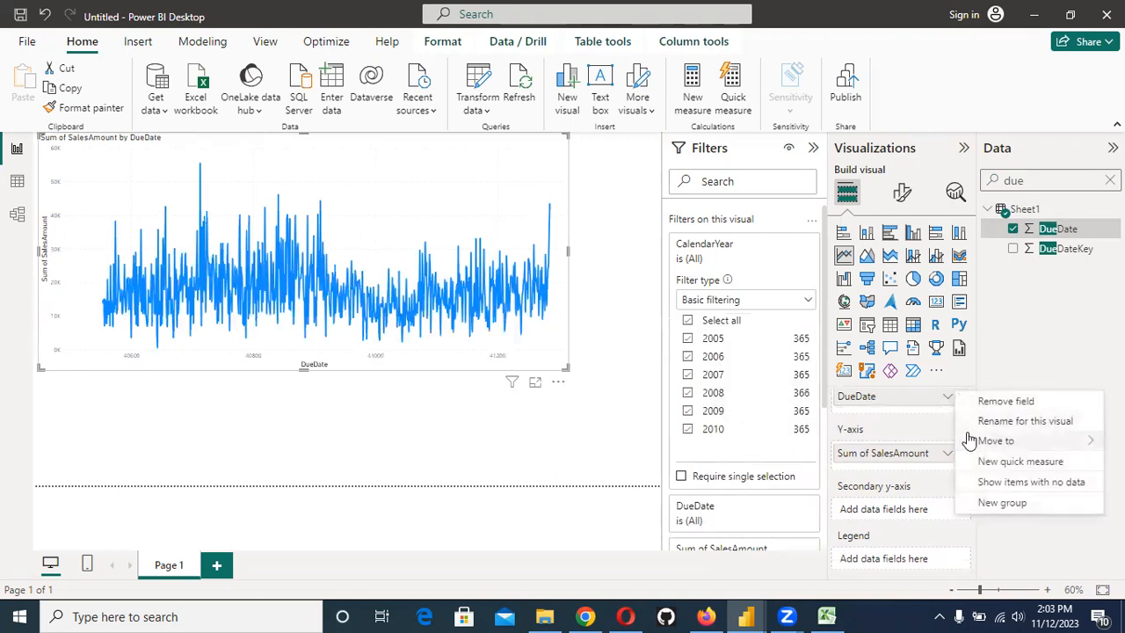
{"action": "mouse_move", "coordinate": [976, 441]}
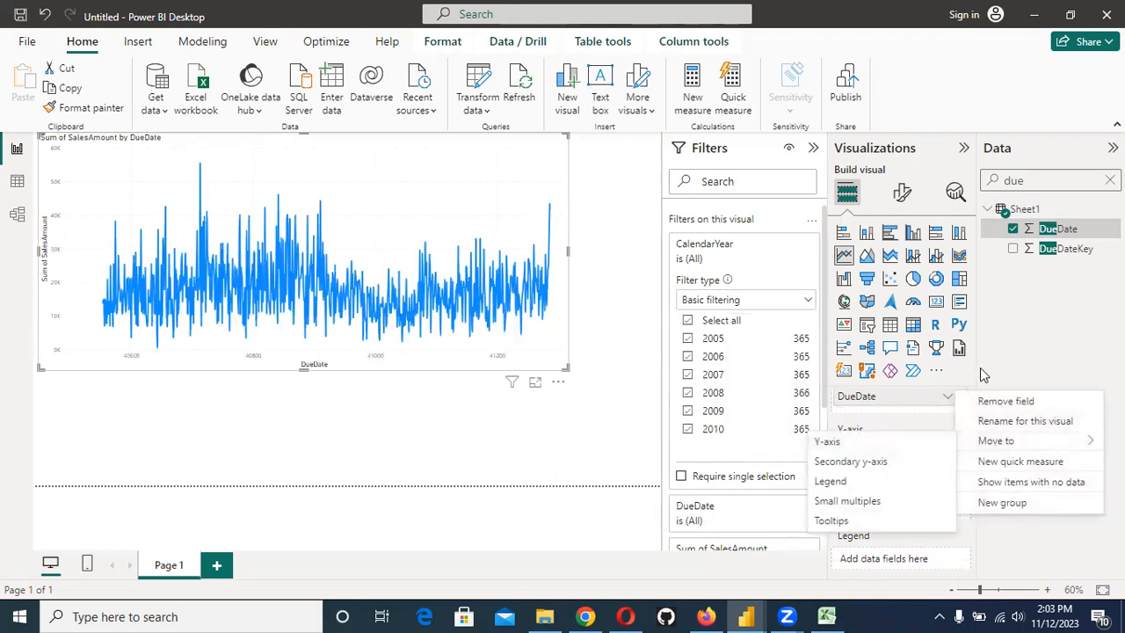
{"action": "left_click", "coordinate": [980, 367]}
{"action": "left_click", "coordinate": [950, 425]}
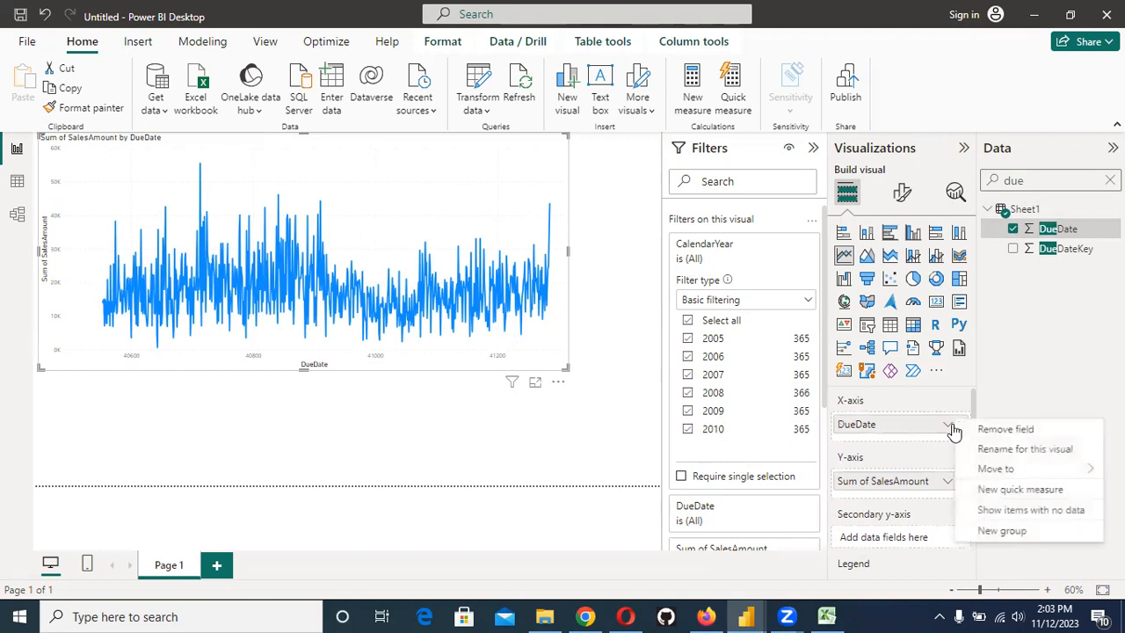
{"action": "left_click", "coordinate": [1059, 339]}
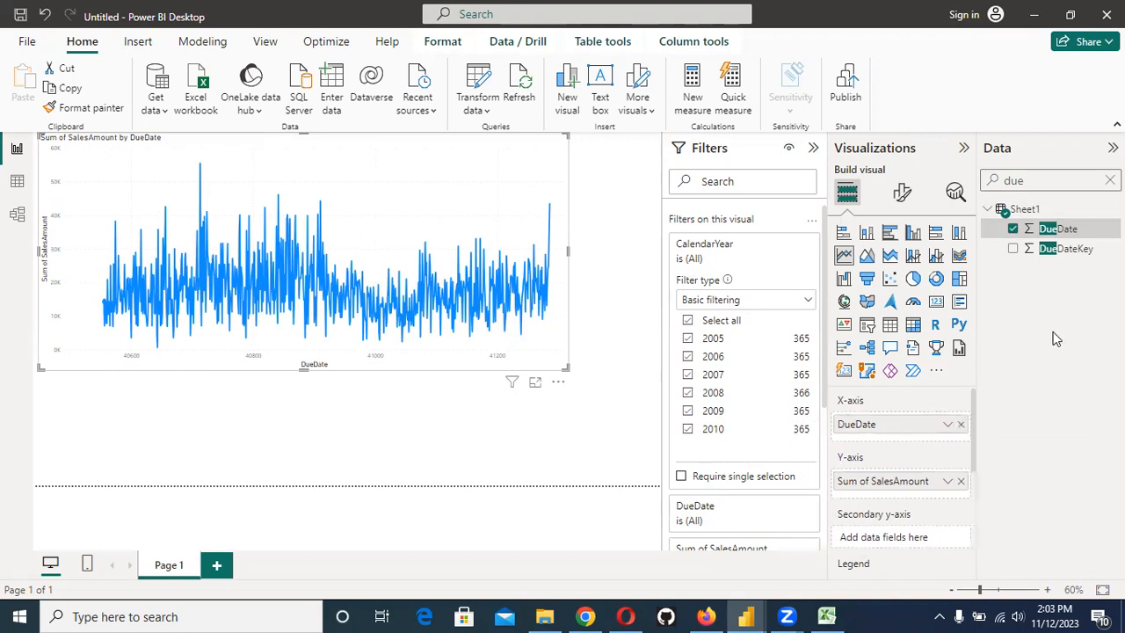
Step: Remove DueDate from the chart, add it again and place it back on the X-axis
{"action": "left_click", "coordinate": [1013, 230]}
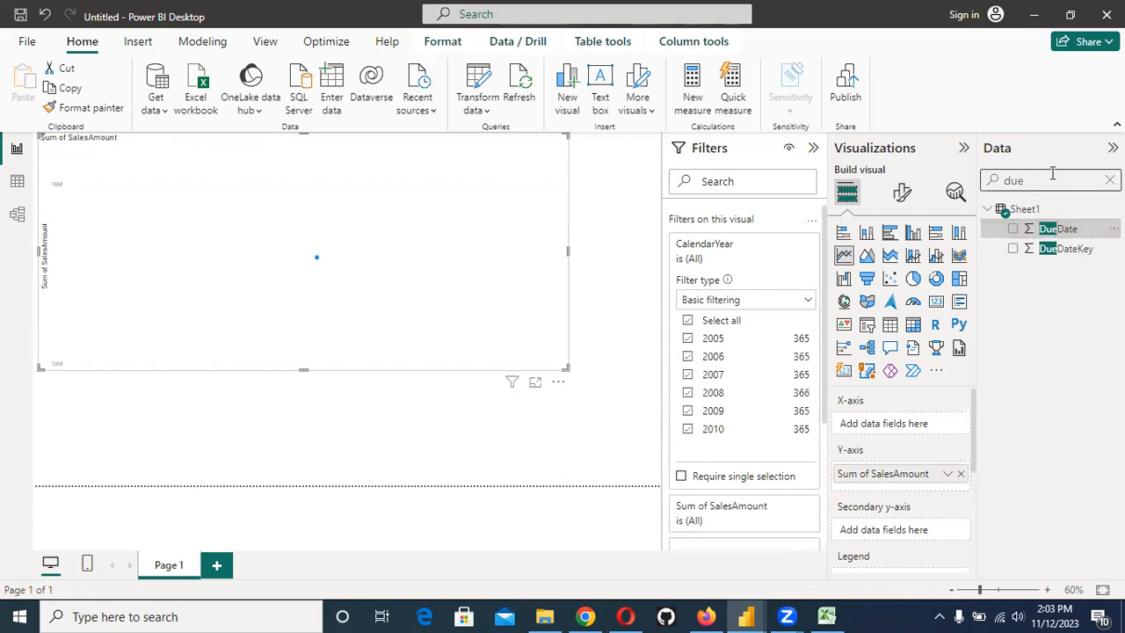
{"action": "left_click", "coordinate": [1016, 230]}
{"action": "left_click_drag", "start_coordinate": [921, 495], "coordinate": [918, 432]}
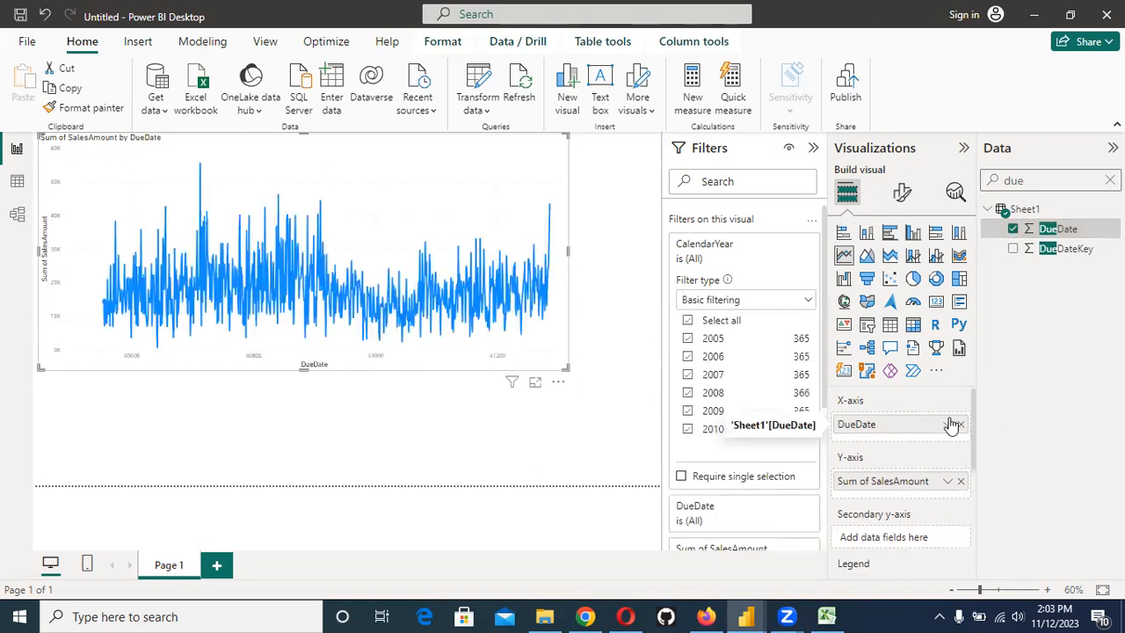
{"action": "left_click", "coordinate": [950, 425]}
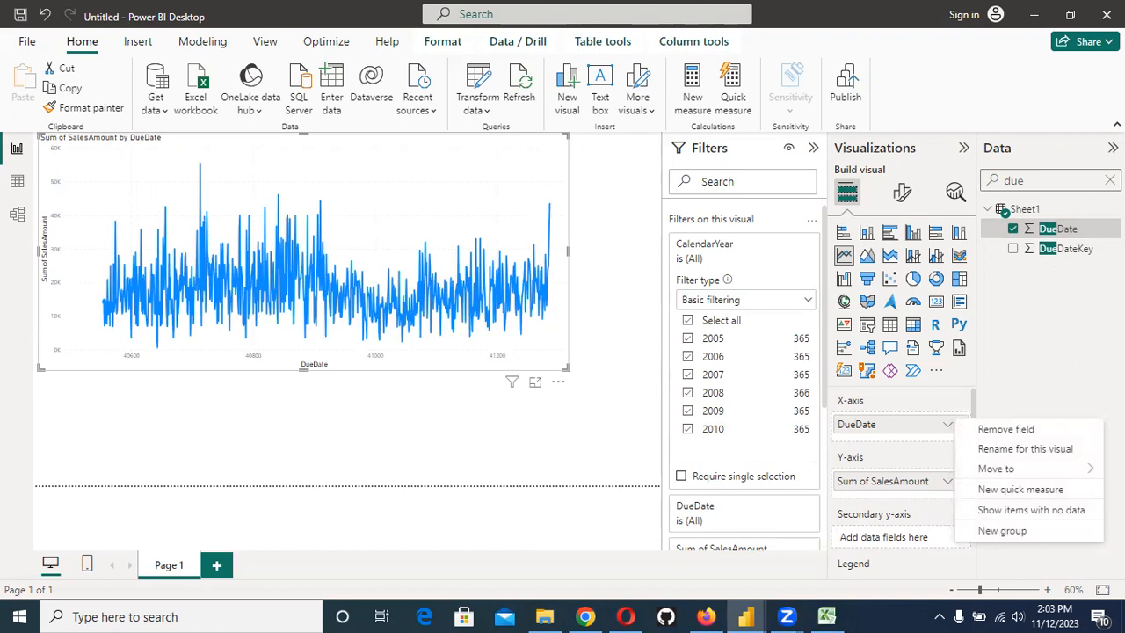
Step: Search the fields for "englis", add EnglishMonthName from DimDate and move it to the X-axis alongside DueDate
{"action": "left_click", "coordinate": [1110, 180]}
{"action": "type", "text": "englis"}
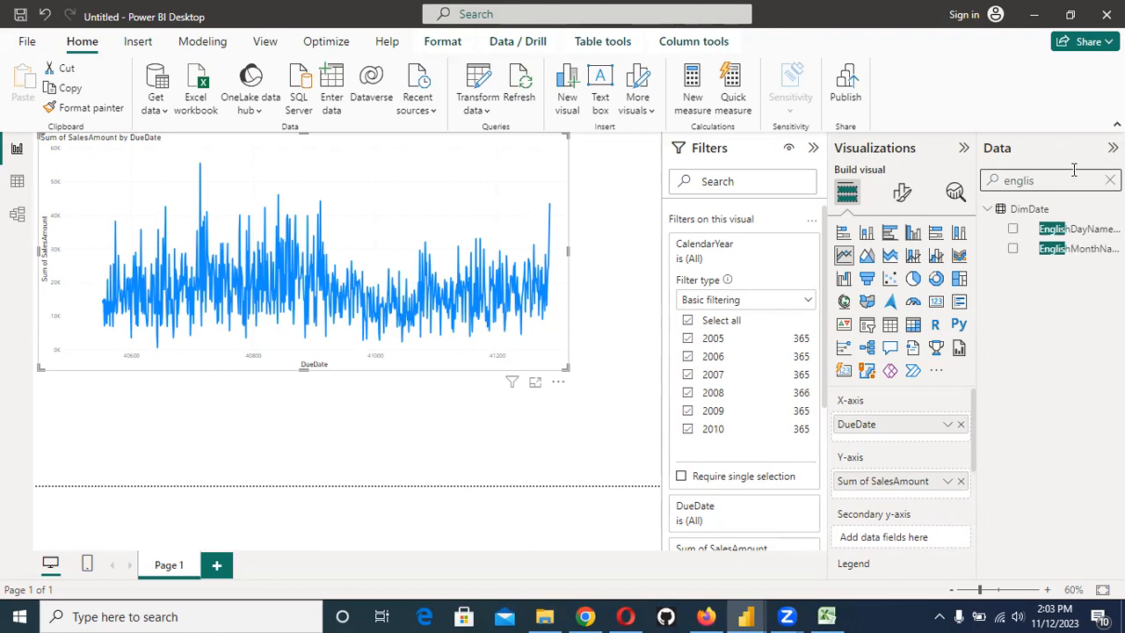
{"action": "left_click", "coordinate": [1013, 249]}
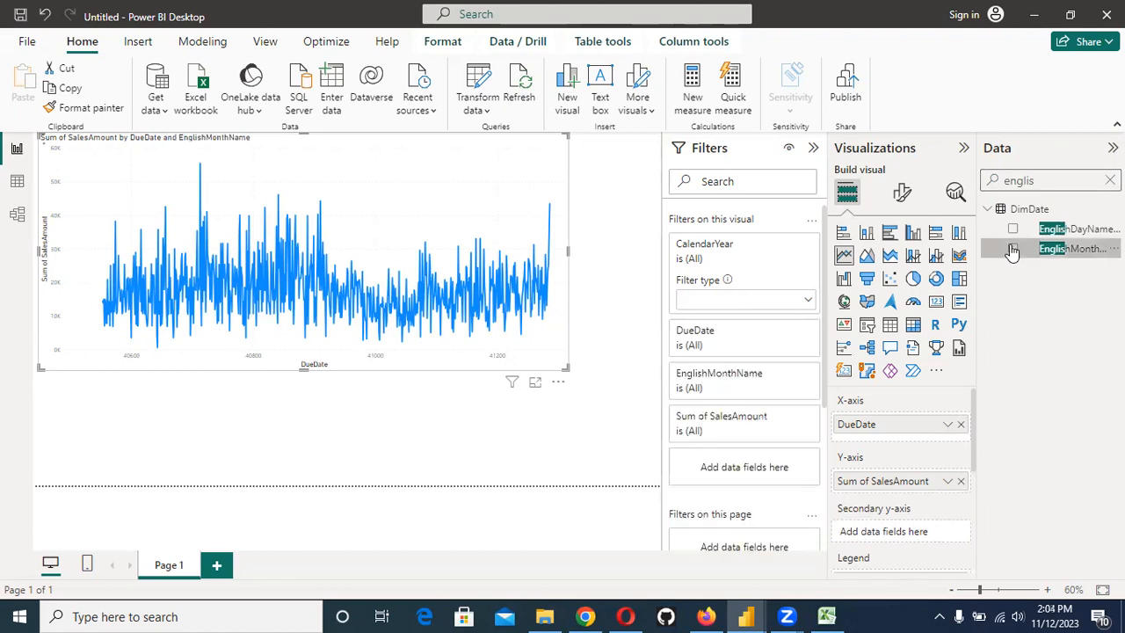
{"action": "scroll", "coordinate": [927, 472], "scroll_direction": "down", "scroll_amount": 2}
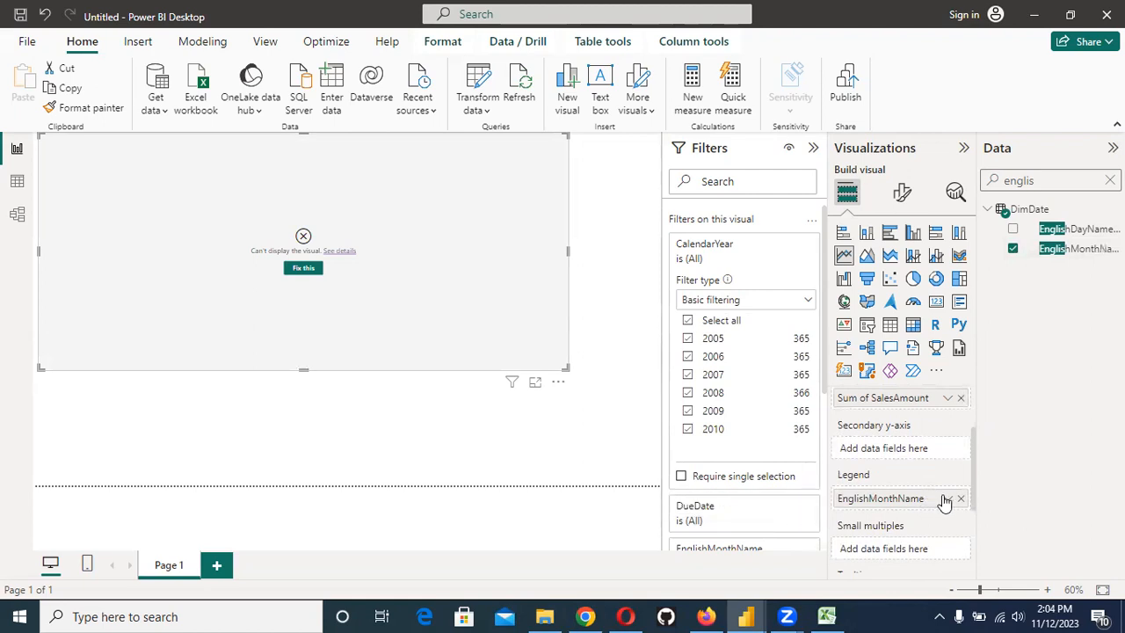
{"action": "left_click", "coordinate": [950, 499]}
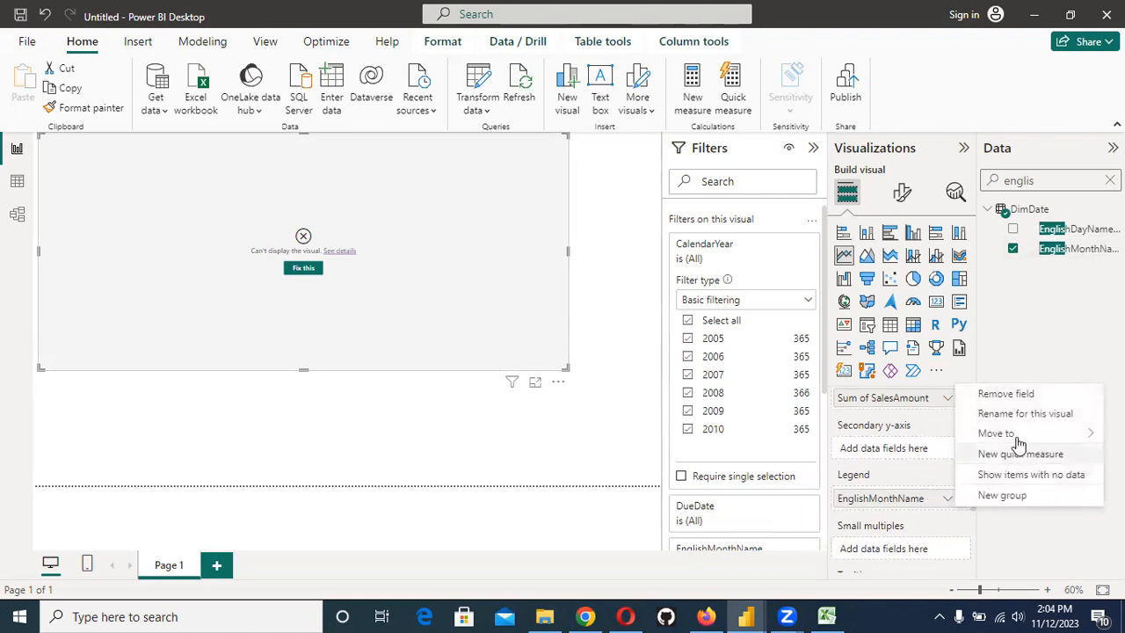
{"action": "mouse_move", "coordinate": [1011, 433]}
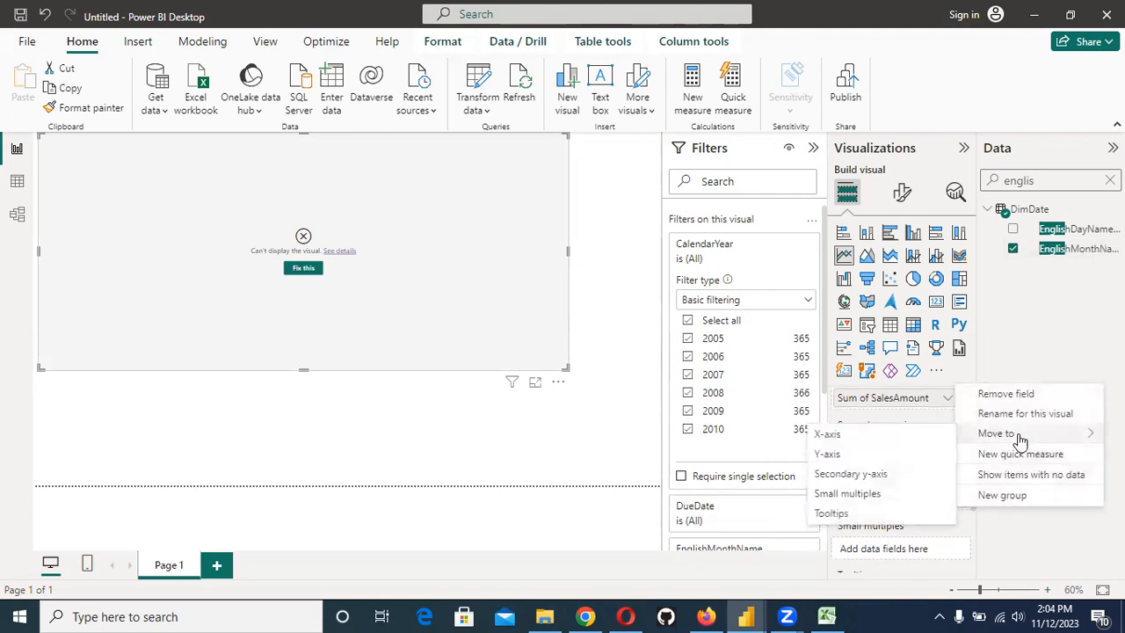
{"action": "left_click", "coordinate": [919, 434]}
{"action": "scroll", "coordinate": [921, 439], "scroll_direction": "up", "scroll_amount": 3}
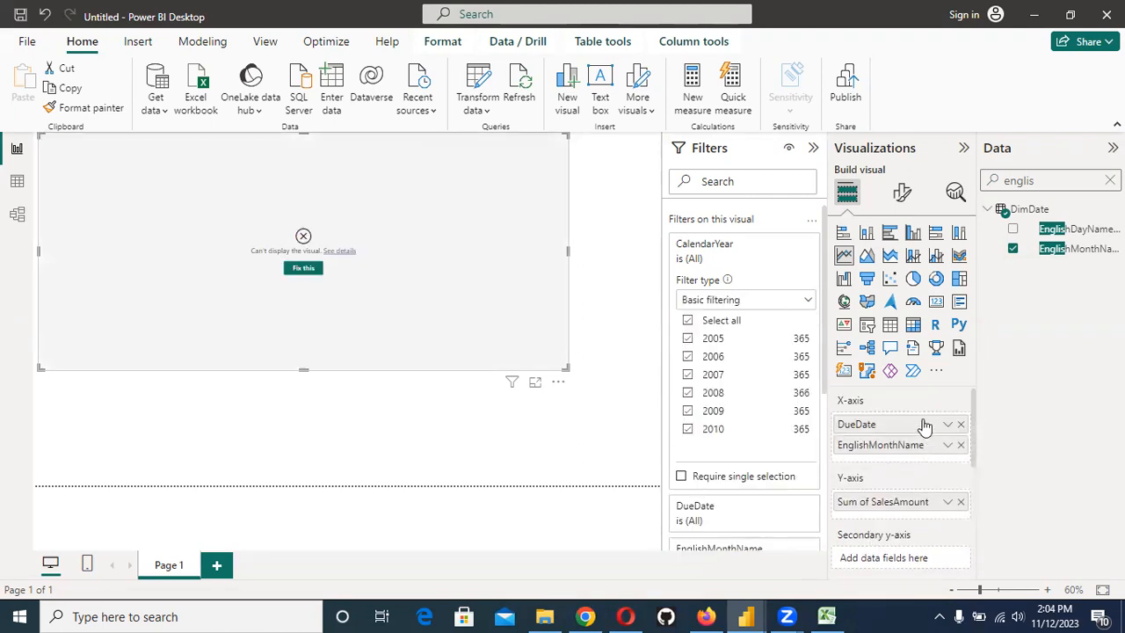
Step: Check the field options of DueDate on the chart's X-axis and remove it, leaving only EnglishMonthName there
{"action": "left_click", "coordinate": [946, 428]}
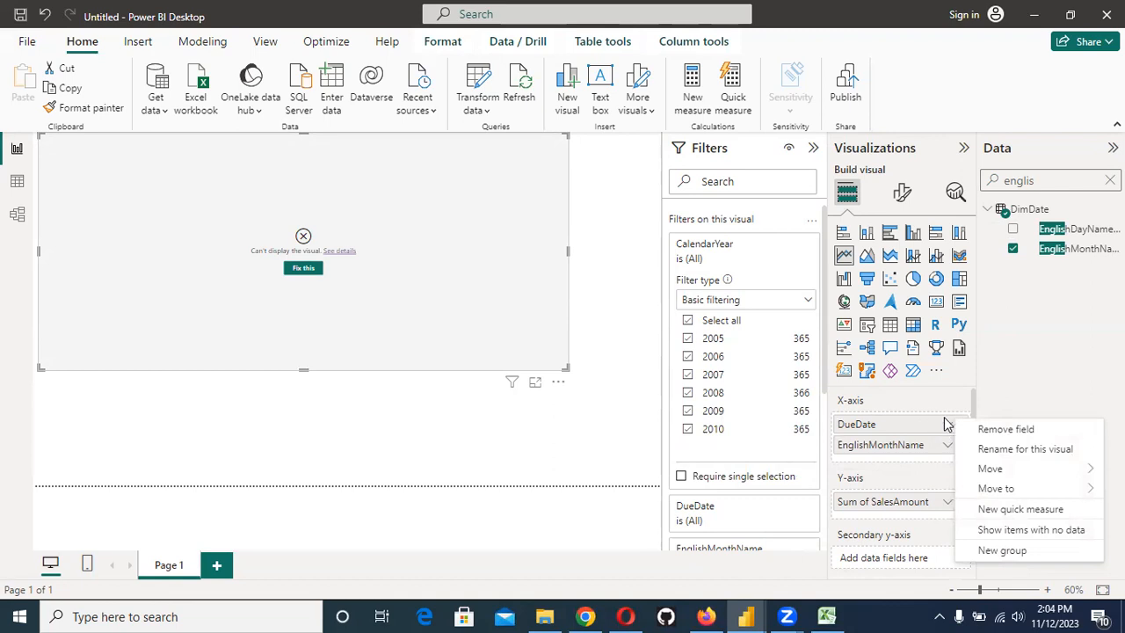
{"action": "mouse_move", "coordinate": [989, 469]}
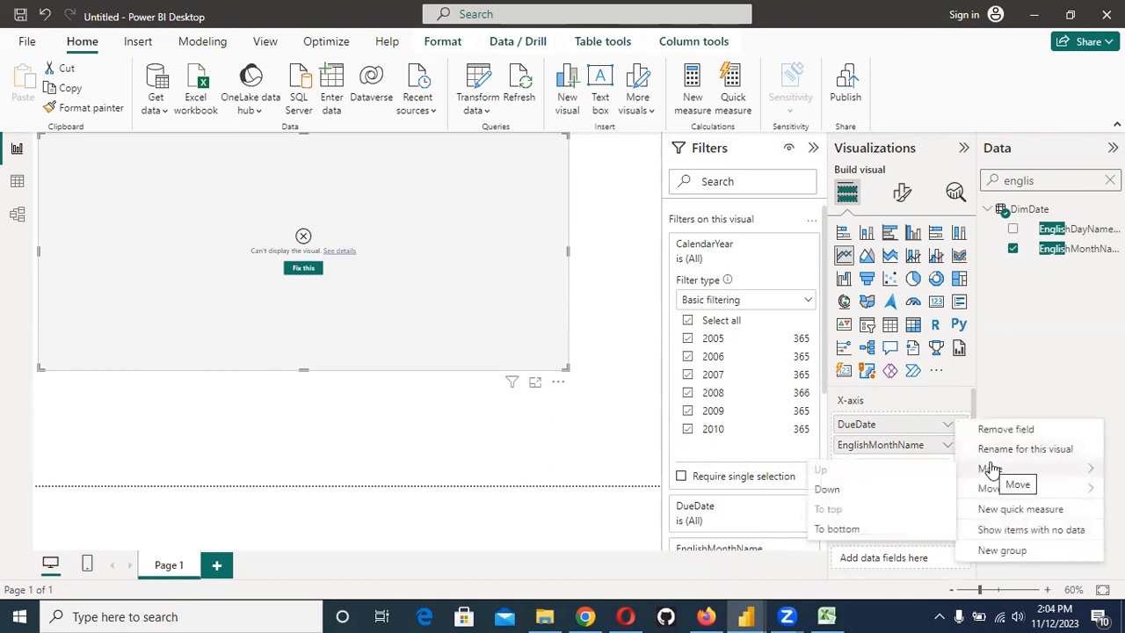
{"action": "left_click", "coordinate": [916, 428]}
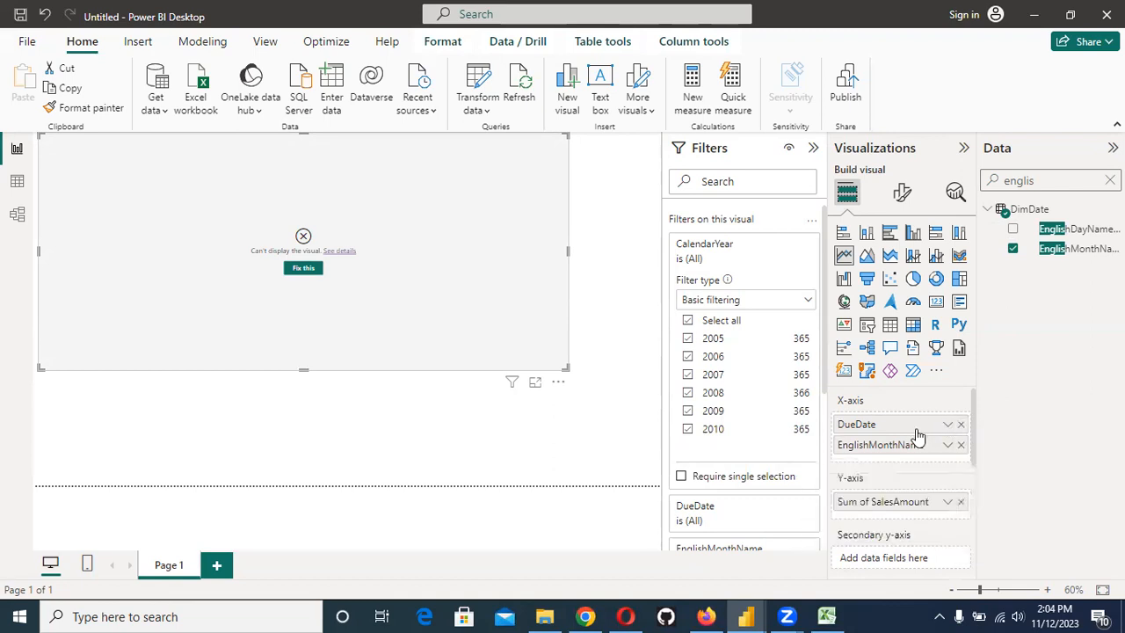
{"action": "left_click", "coordinate": [962, 426]}
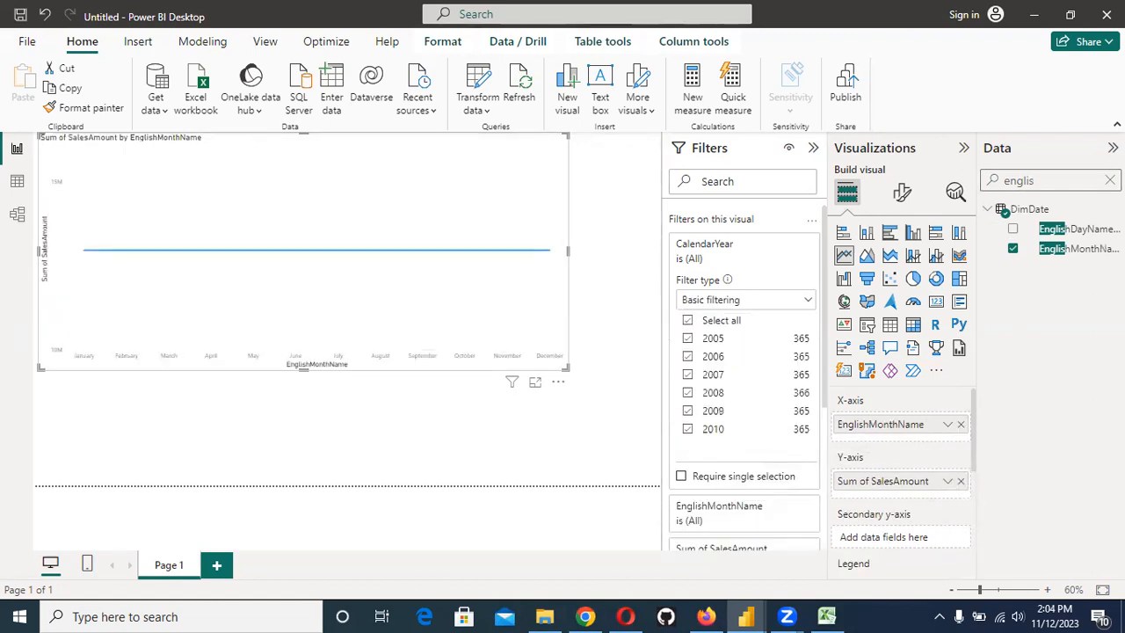
Step: Search the fields for "due", try DueDate from Sheet1 on the chart and remove it from the Y-axis
{"action": "left_click", "coordinate": [1110, 180]}
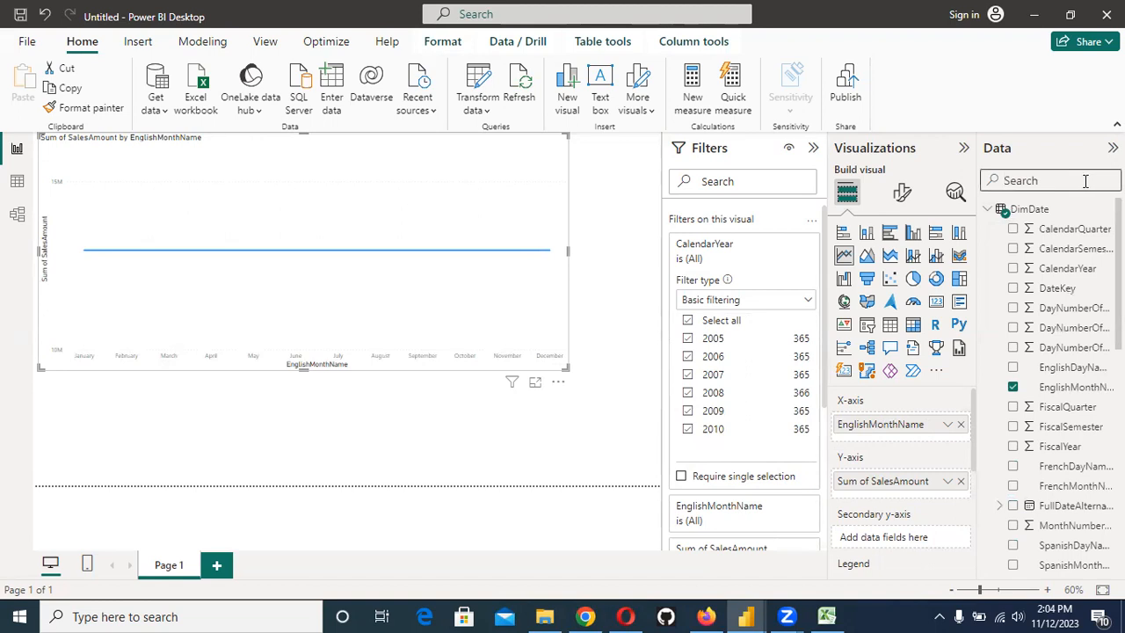
{"action": "type", "text": "due"}
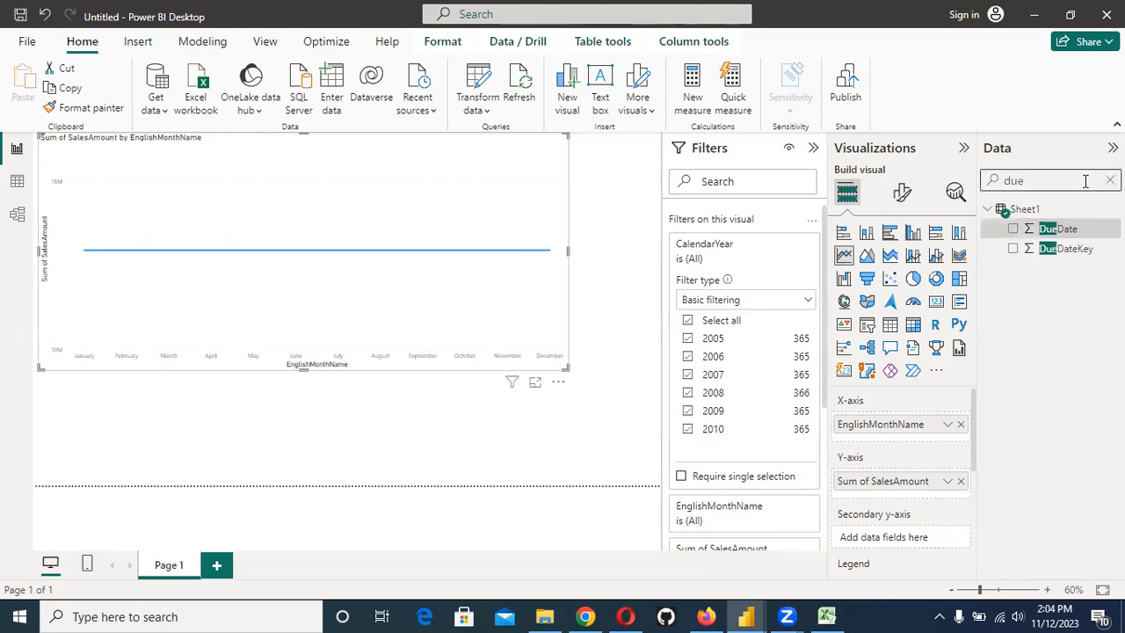
{"action": "left_click", "coordinate": [1012, 230]}
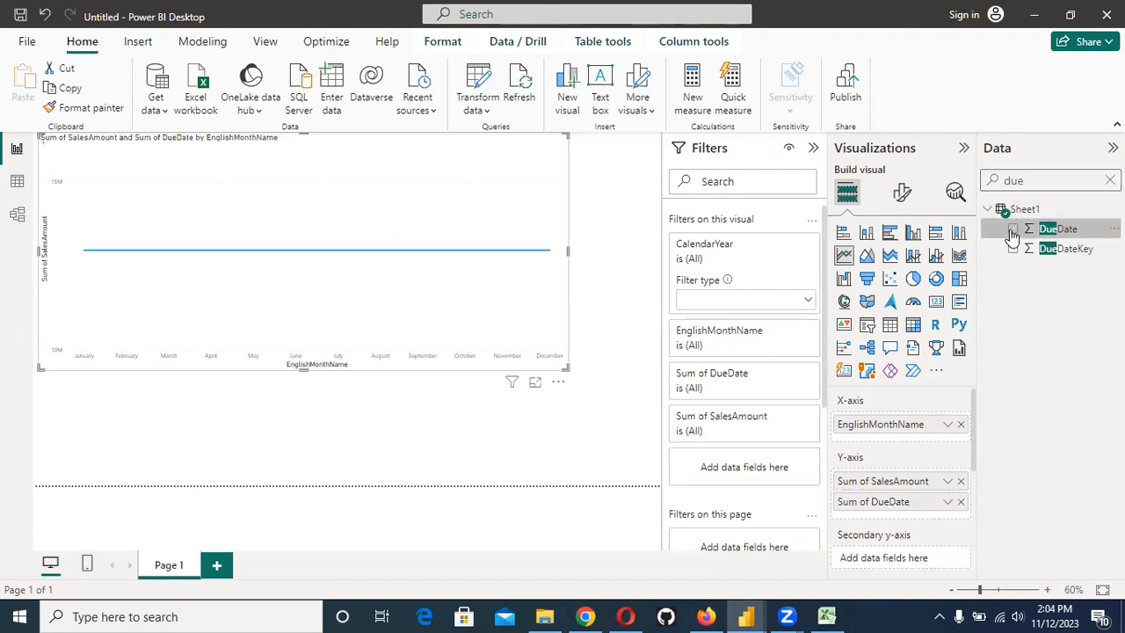
{"action": "left_click", "coordinate": [946, 503]}
{"action": "mouse_move", "coordinate": [991, 477]}
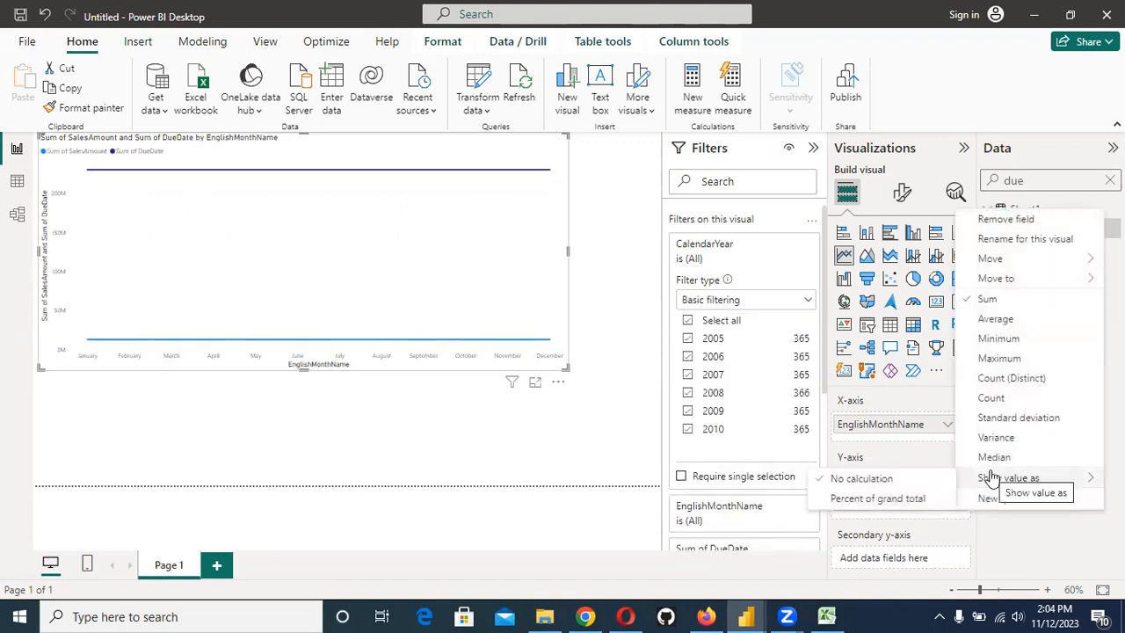
{"action": "left_click", "coordinate": [1031, 540]}
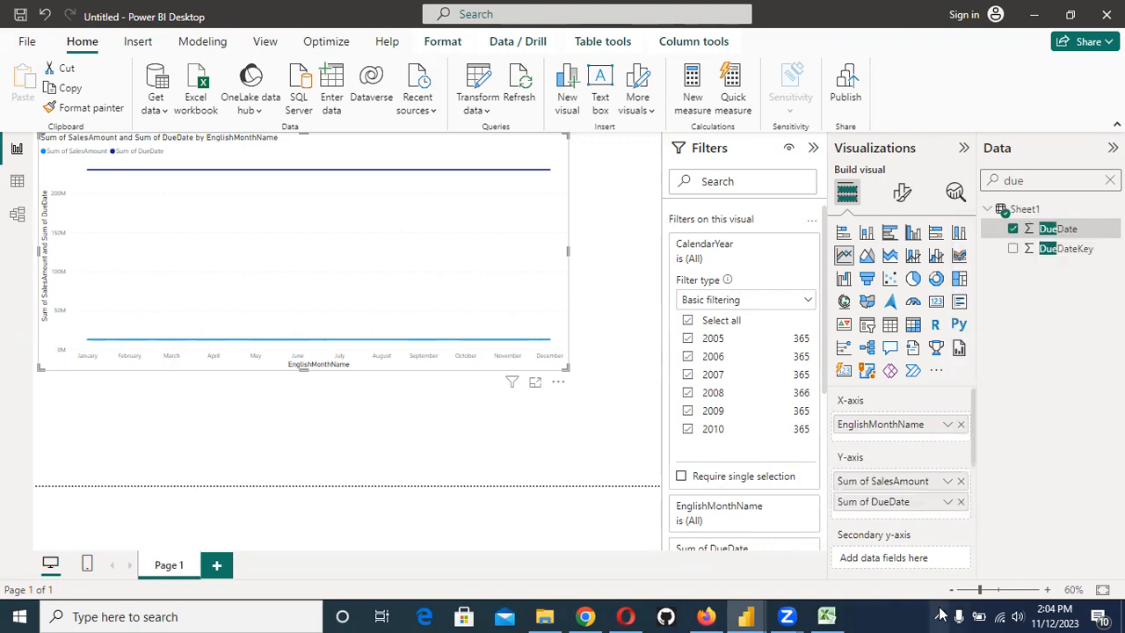
{"action": "left_click", "coordinate": [962, 502]}
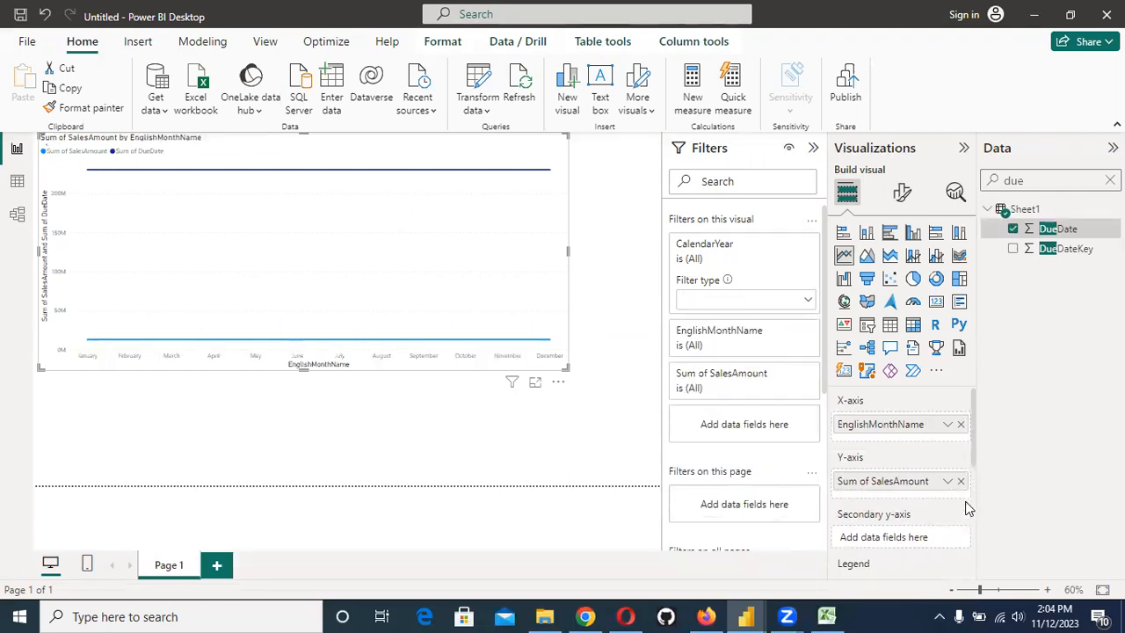
Step: Remove EnglishMonthName from the chart's X-axis and clear the CalendarYear filter from the visual
{"action": "left_click", "coordinate": [962, 424]}
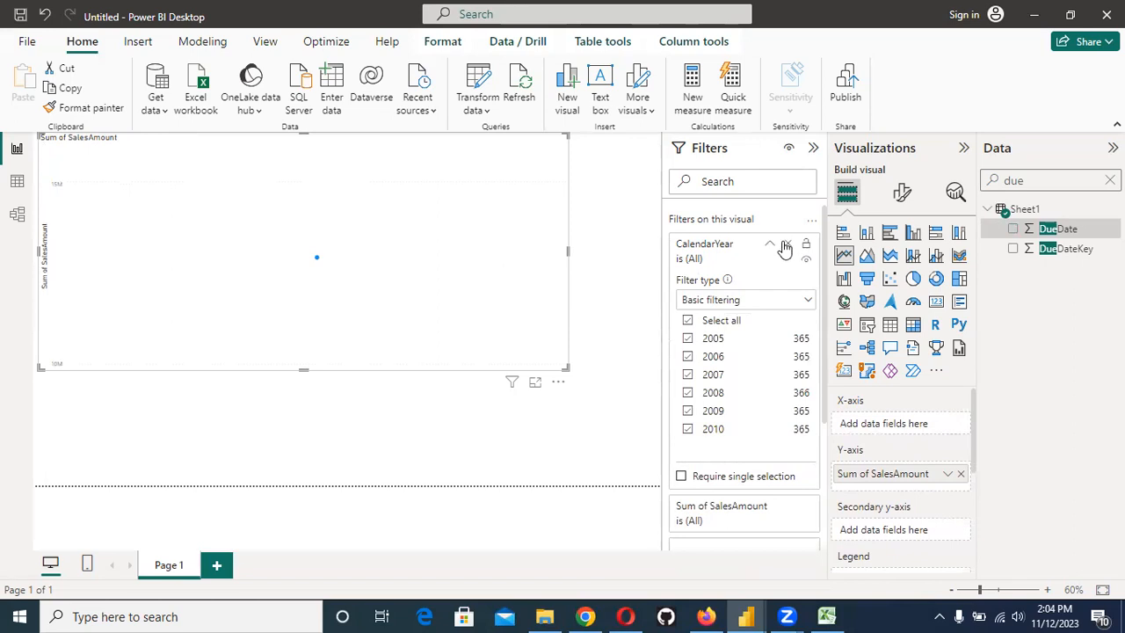
{"action": "left_click", "coordinate": [787, 244]}
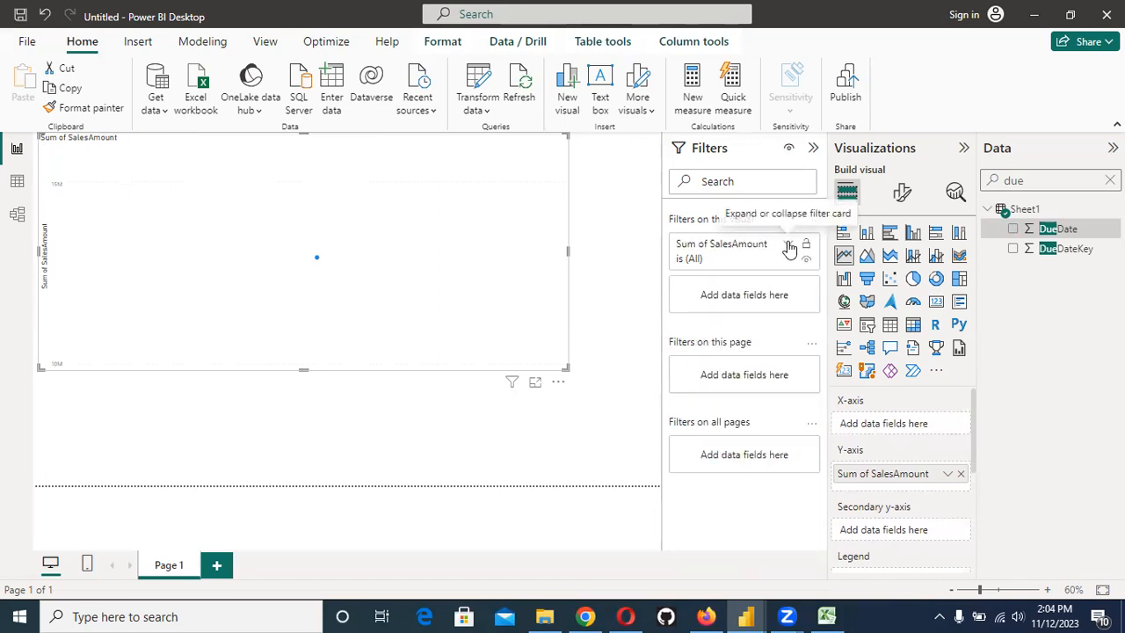
{"action": "left_click", "coordinate": [789, 247]}
{"action": "left_click", "coordinate": [789, 247]}
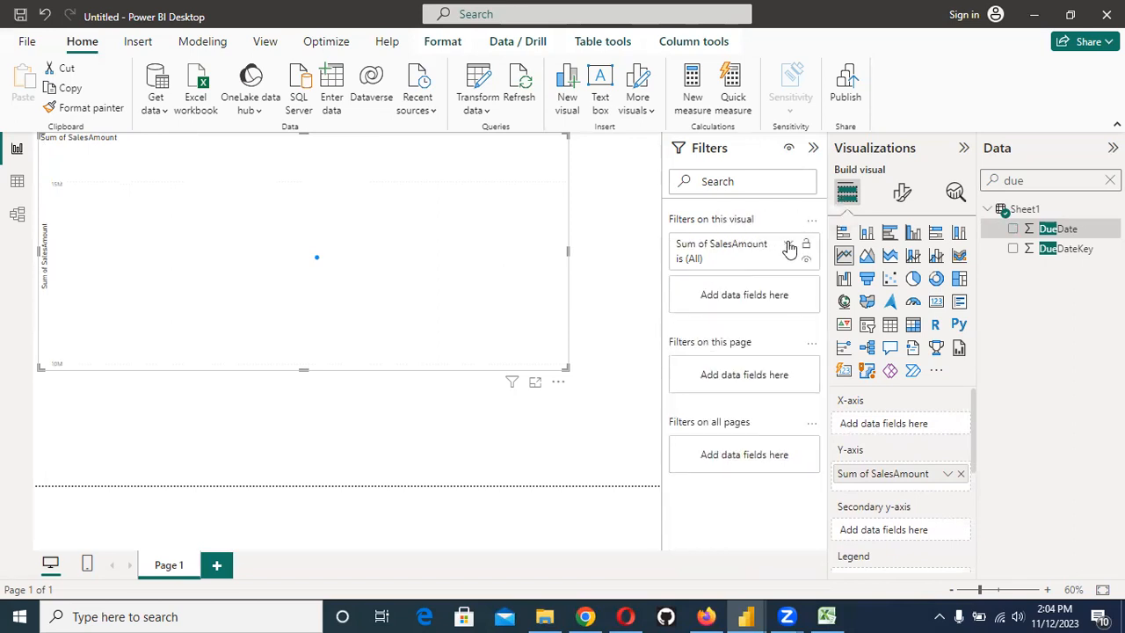
Step: Try DueDate alone on the chart's X-axis, check its field options and remove it from the chart
{"action": "left_click", "coordinate": [1013, 230]}
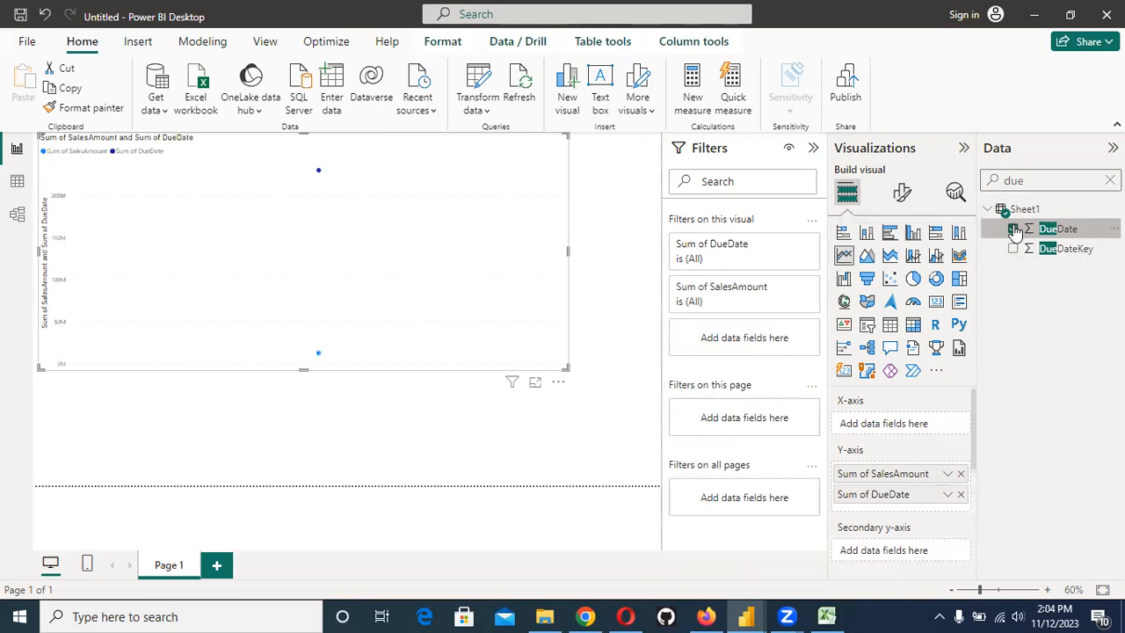
{"action": "left_click_drag", "start_coordinate": [890, 498], "coordinate": [896, 427]}
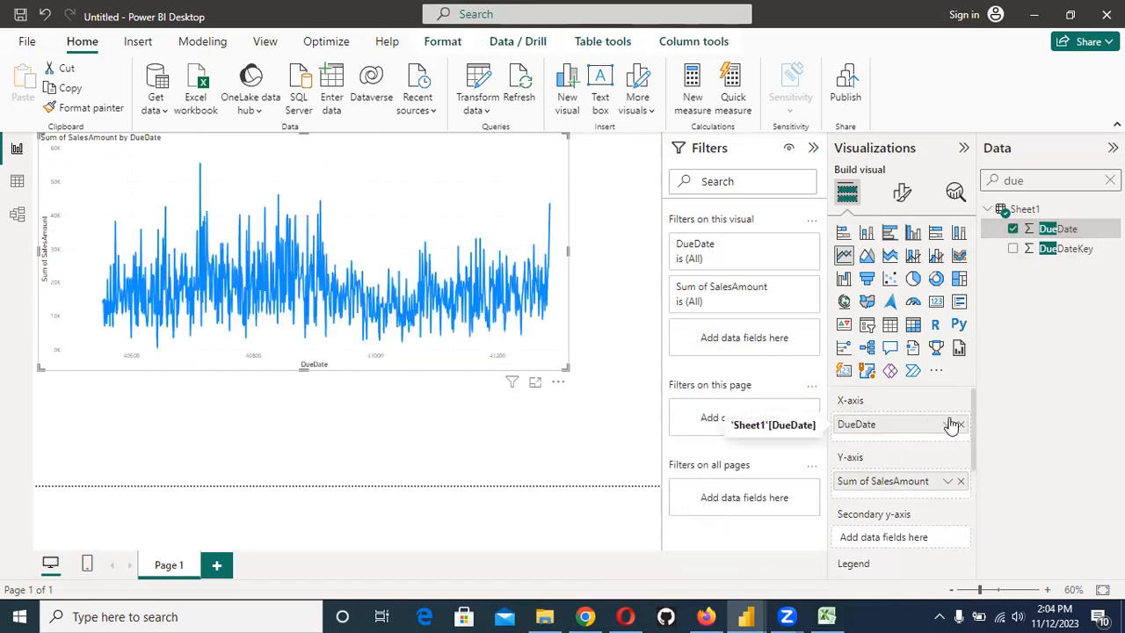
{"action": "left_click", "coordinate": [949, 425]}
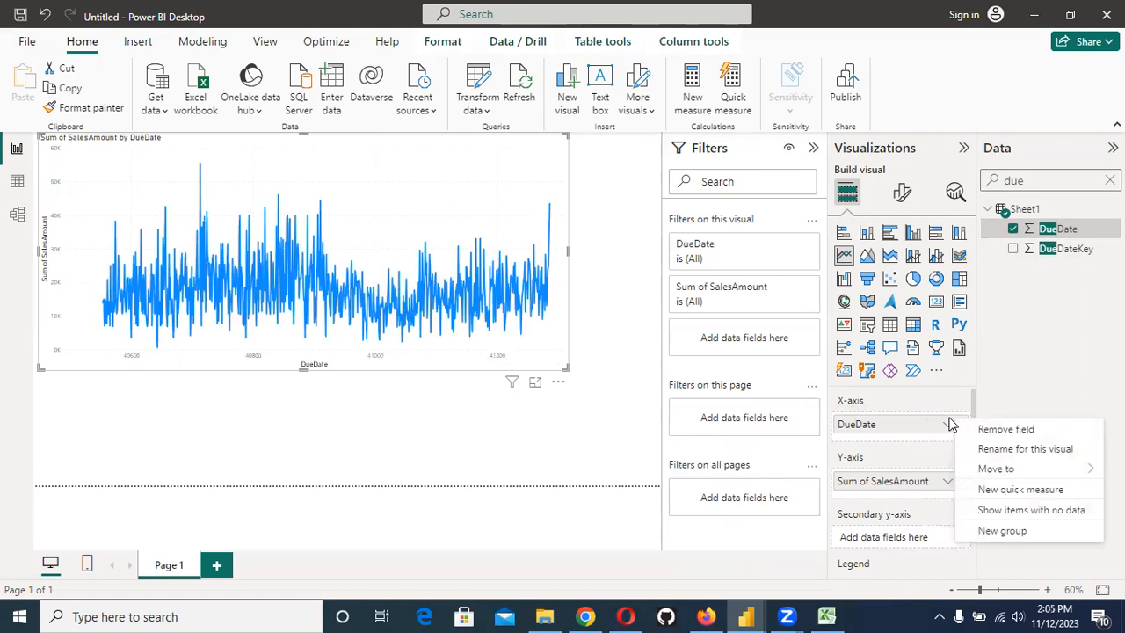
{"action": "left_click", "coordinate": [1034, 376]}
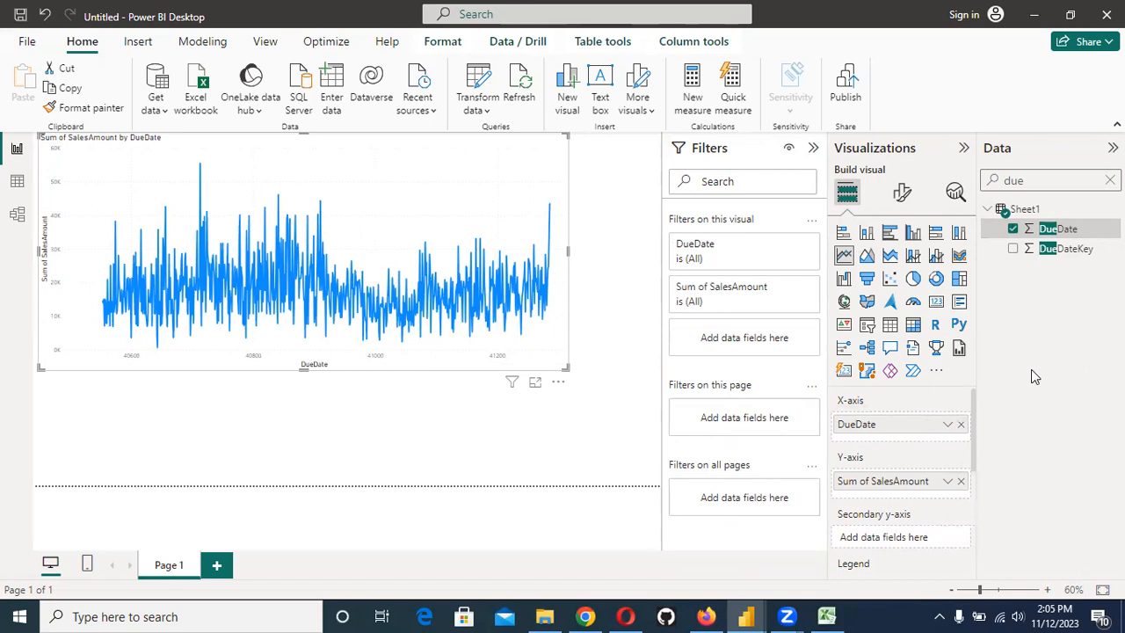
{"action": "left_click", "coordinate": [1012, 229]}
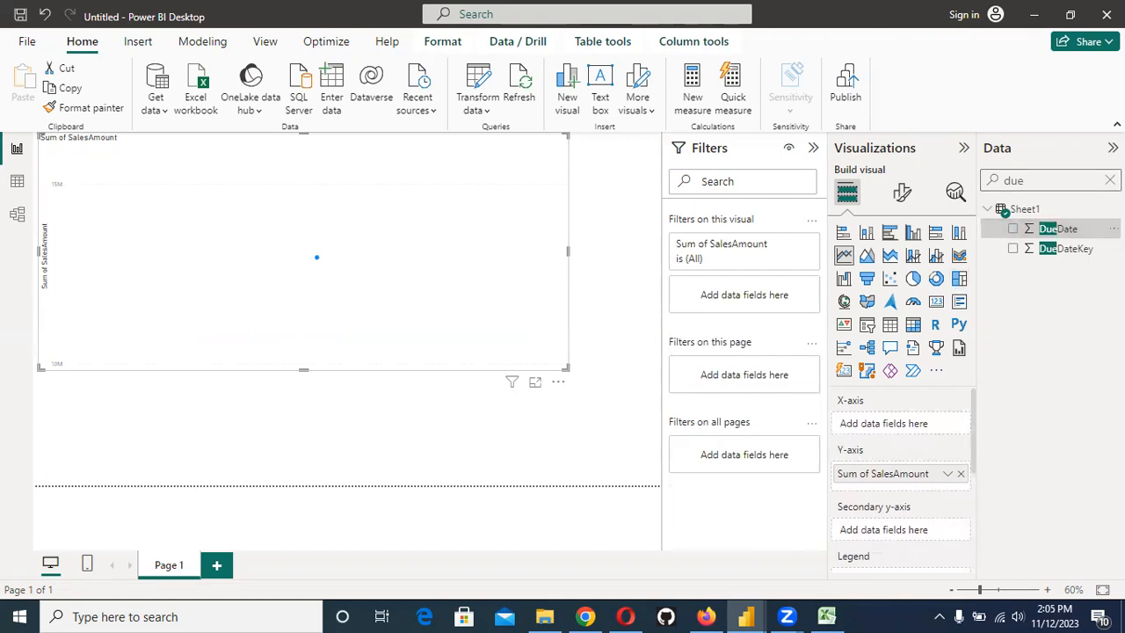
Step: Clear the field search and delete the Sheet1 table from the model
{"action": "left_click", "coordinate": [1109, 180]}
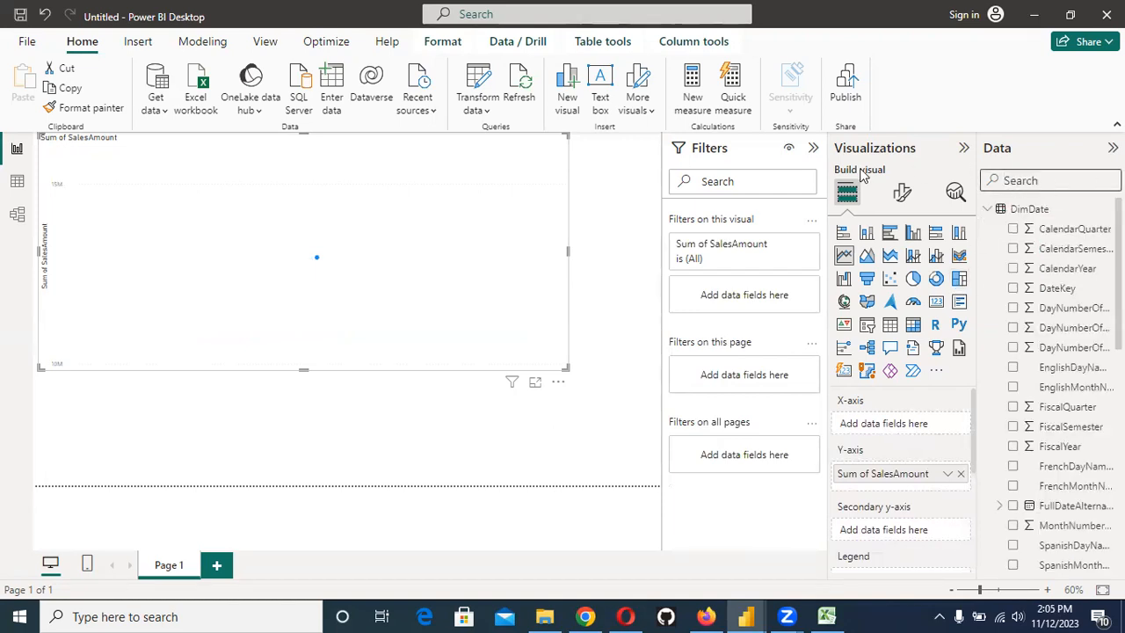
{"action": "scroll", "coordinate": [1056, 347], "scroll_direction": "down", "scroll_amount": 3}
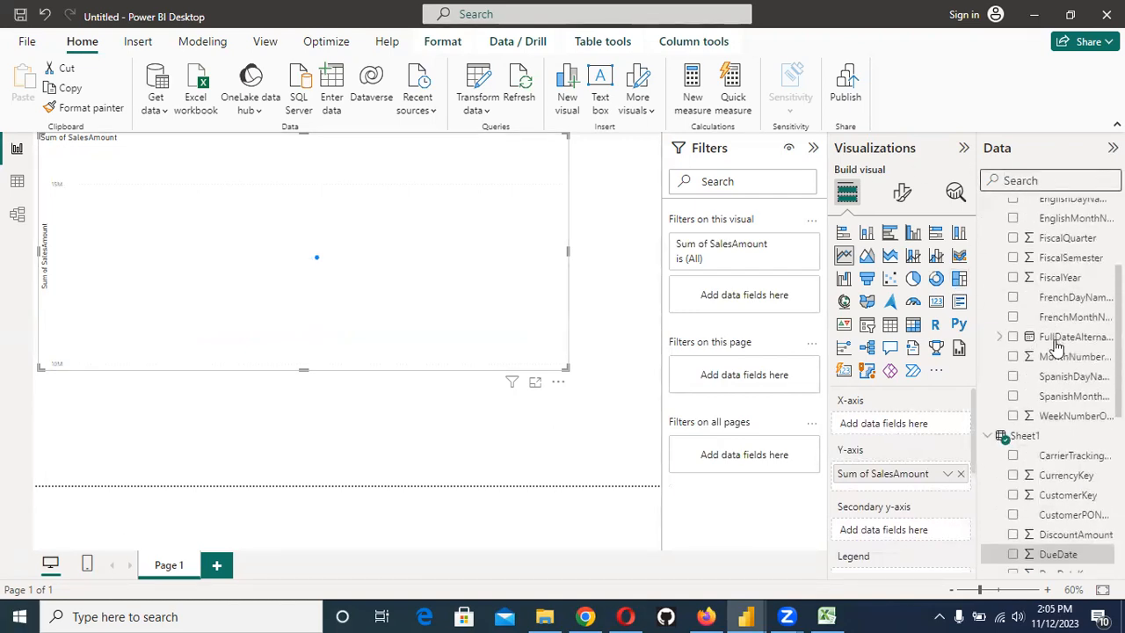
{"action": "scroll", "coordinate": [1051, 348], "scroll_direction": "up", "scroll_amount": 3}
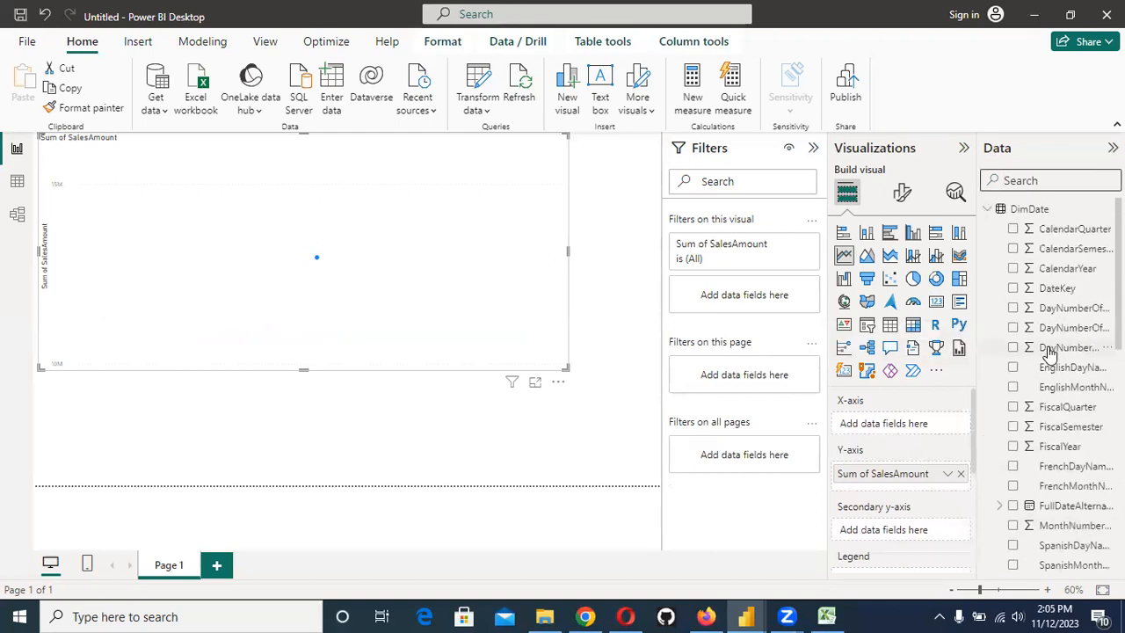
{"action": "scroll", "coordinate": [991, 476], "scroll_direction": "down", "scroll_amount": 3}
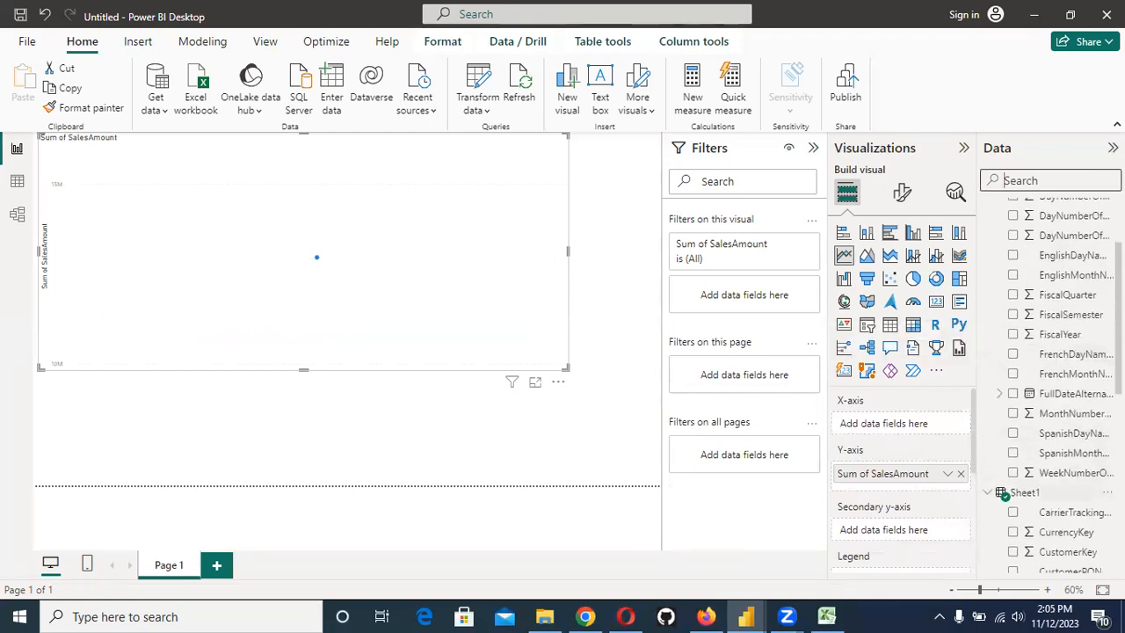
{"action": "right_click", "coordinate": [1002, 491]}
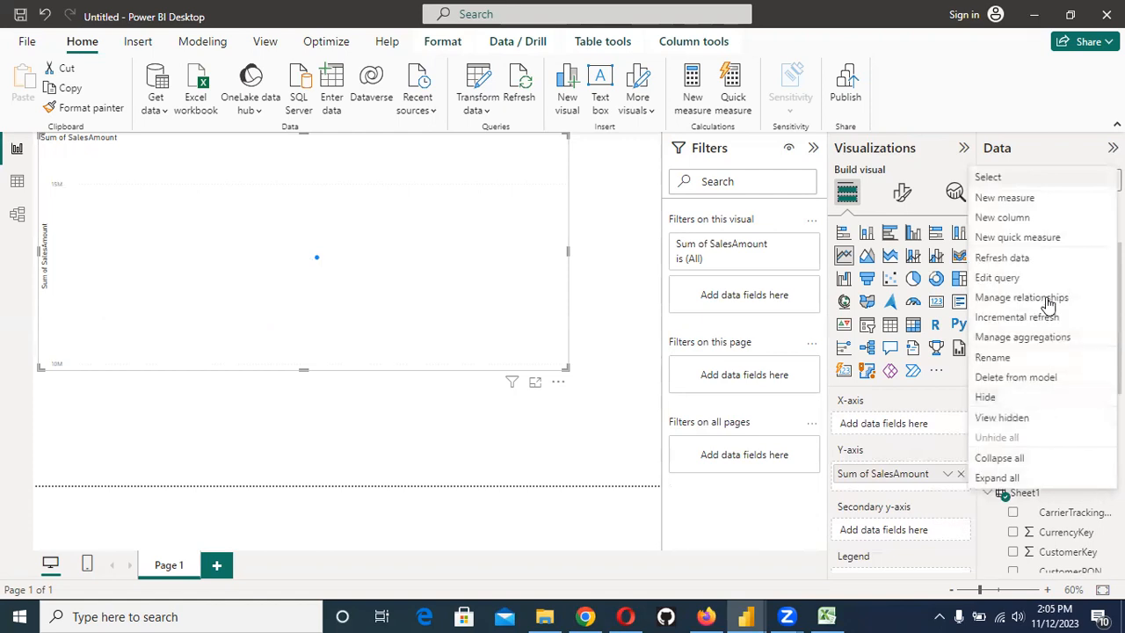
{"action": "left_click", "coordinate": [1018, 377]}
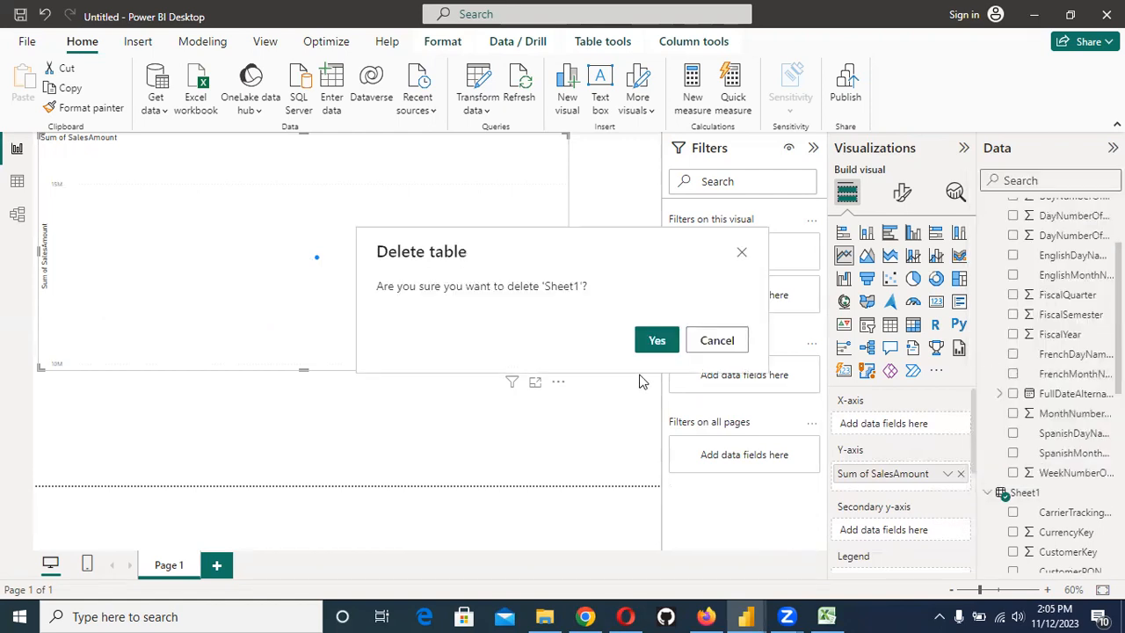
{"action": "left_click", "coordinate": [658, 349]}
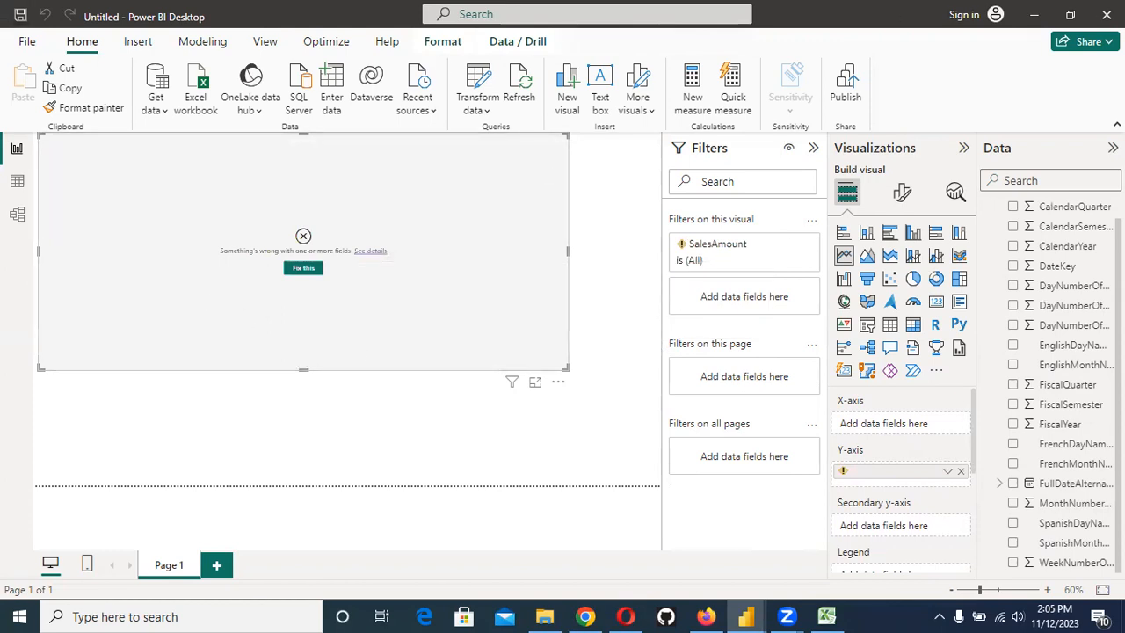
Step: Delete the broken line chart and close the report without saving the changes
{"action": "key", "text": "Delete"}
{"action": "left_click", "coordinate": [1107, 14]}
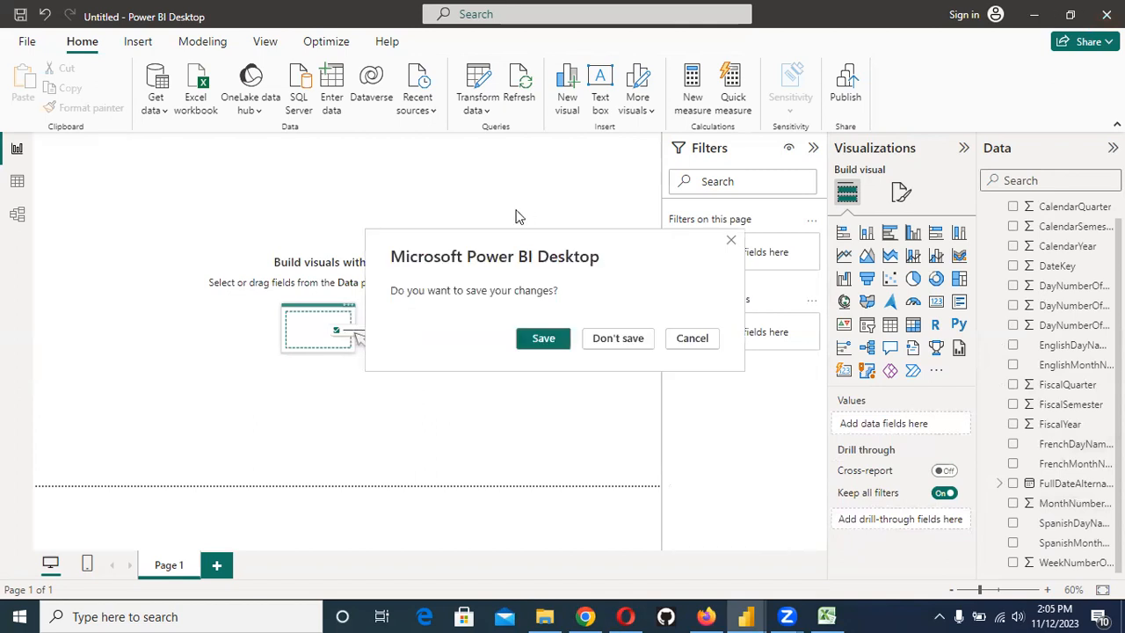
{"action": "left_click", "coordinate": [625, 340]}
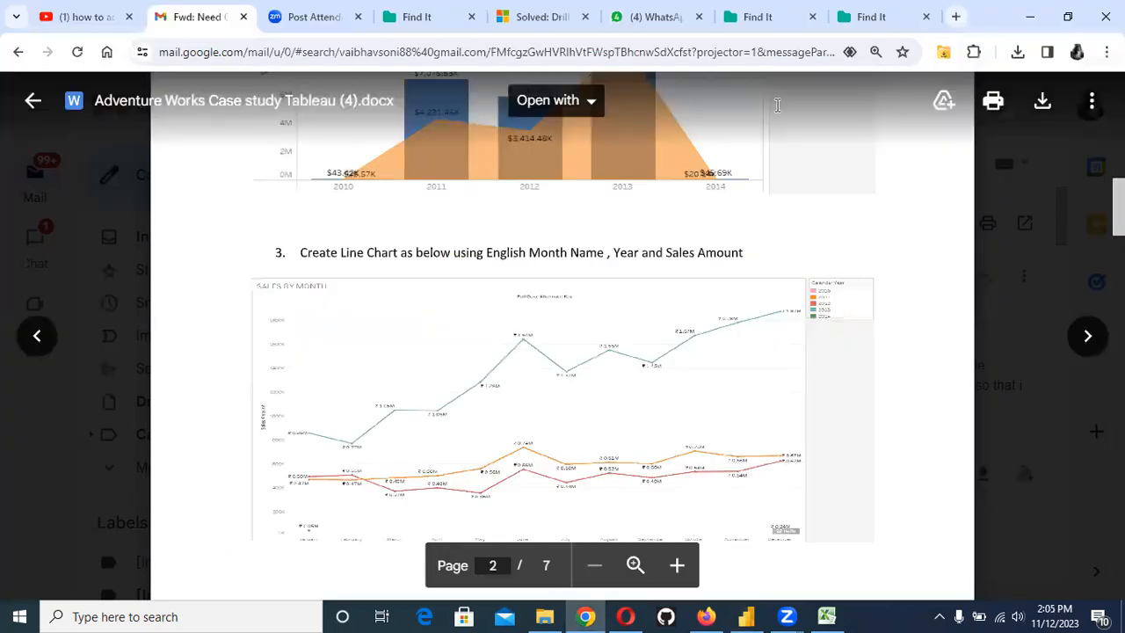
Step: Minimize the open windows to reach the desktop and launch Power BI Desktop again
{"action": "left_click", "coordinate": [1030, 16]}
{"action": "left_click", "coordinate": [1027, 9]}
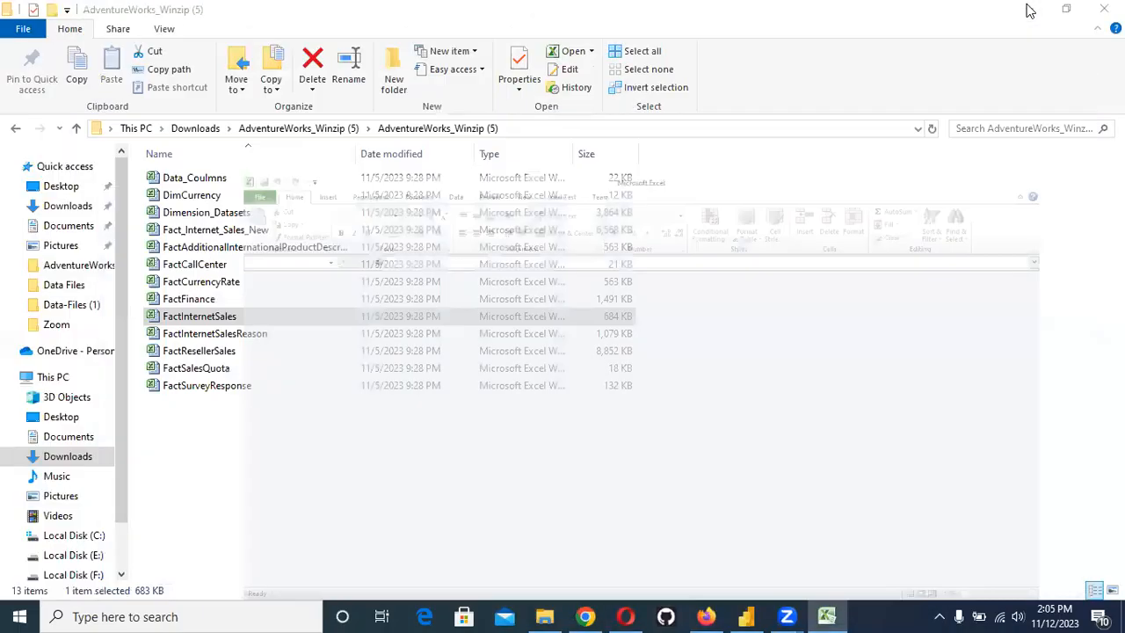
{"action": "left_click", "coordinate": [1031, 10]}
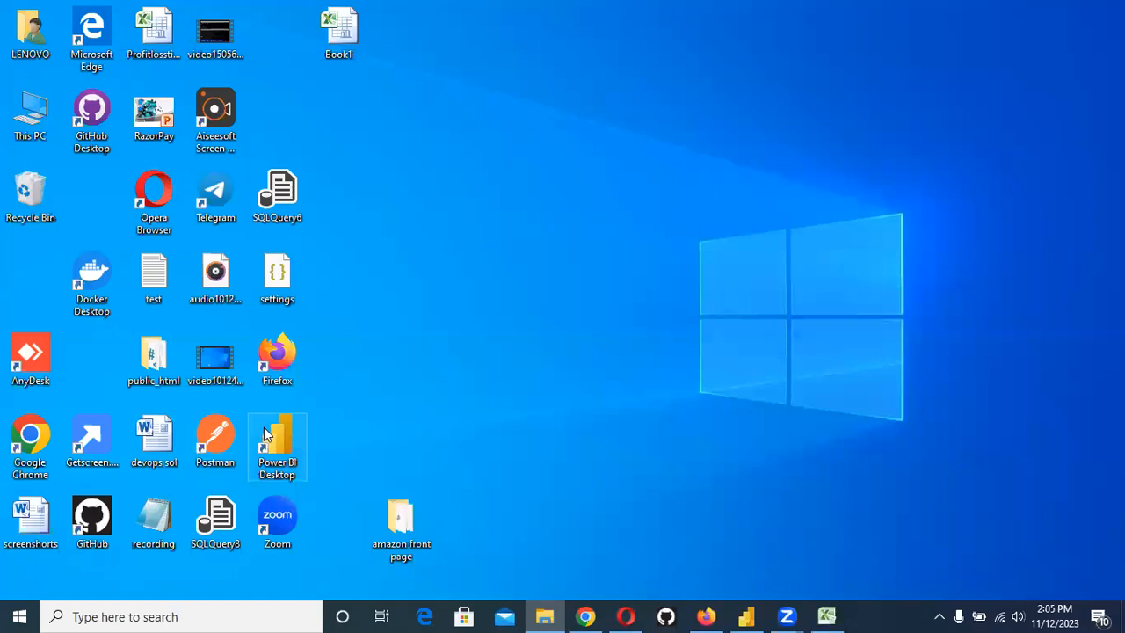
{"action": "left_click", "coordinate": [280, 444]}
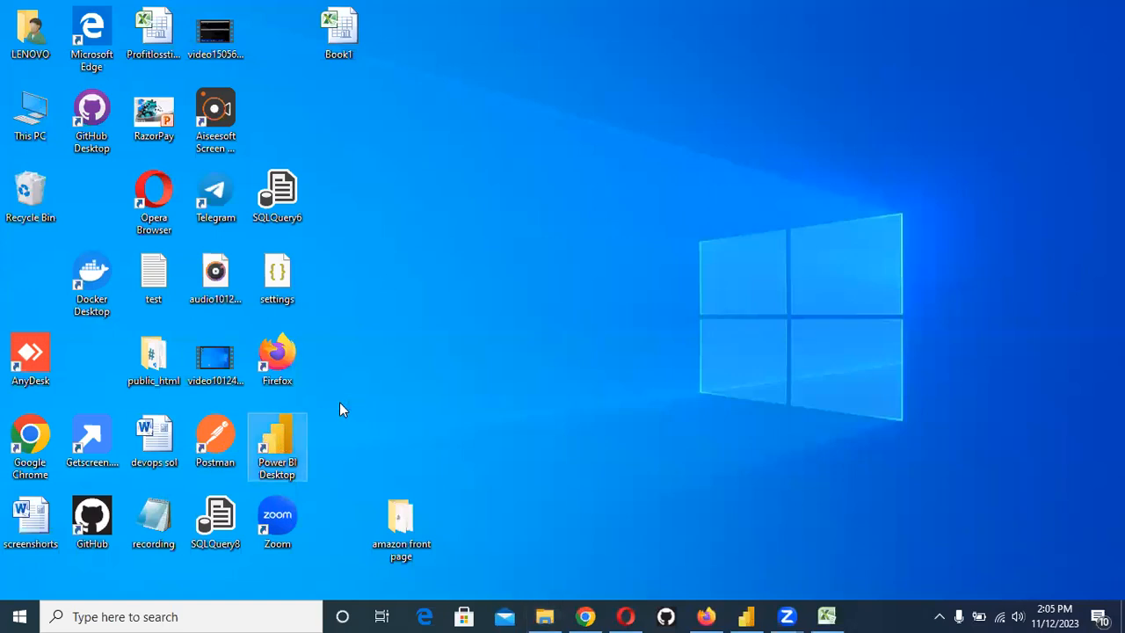
{"action": "key", "text": "Return"}
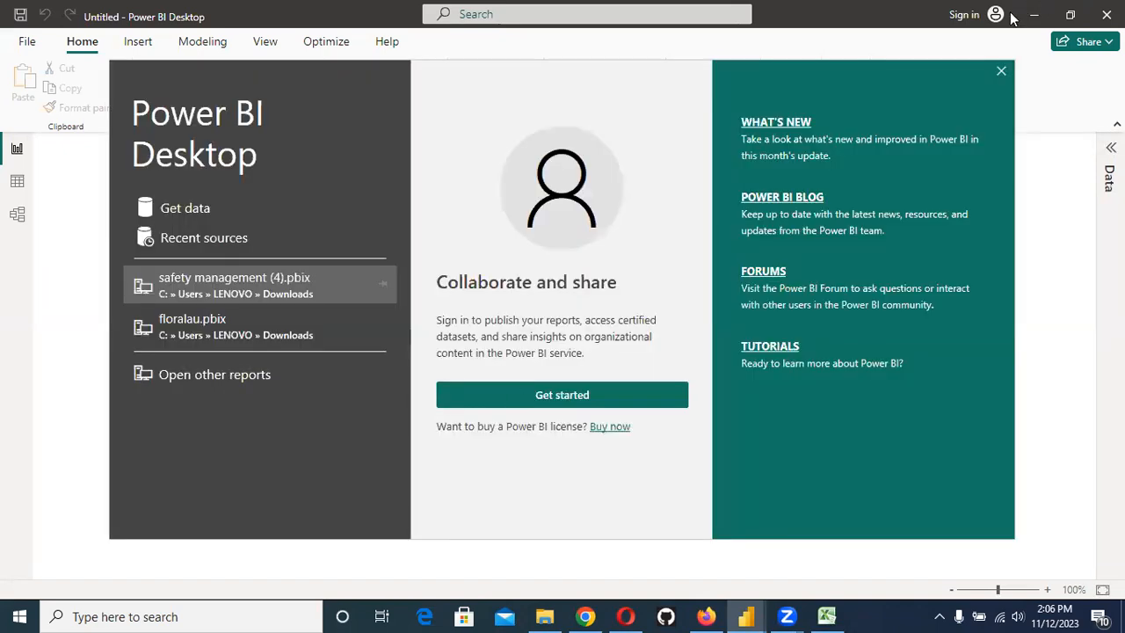
Step: Dismiss the start screen and connect to the Excel workbook Adventure-Works-Sales-Data in the Downloads folder Data-Files (1)
{"action": "left_click", "coordinate": [1002, 72]}
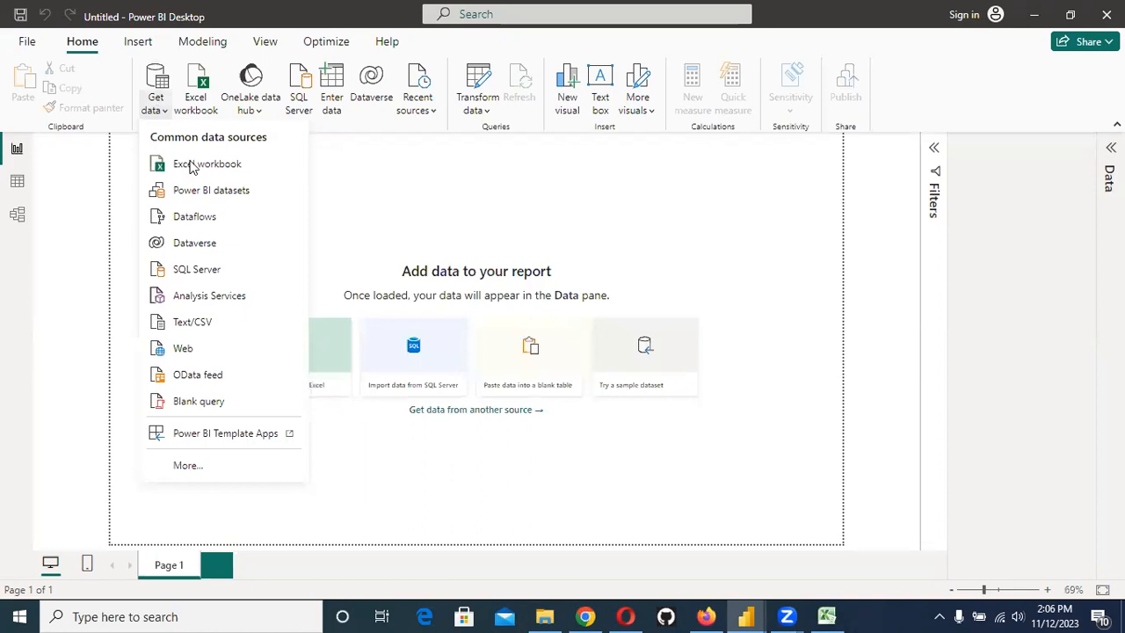
{"action": "left_click", "coordinate": [188, 161]}
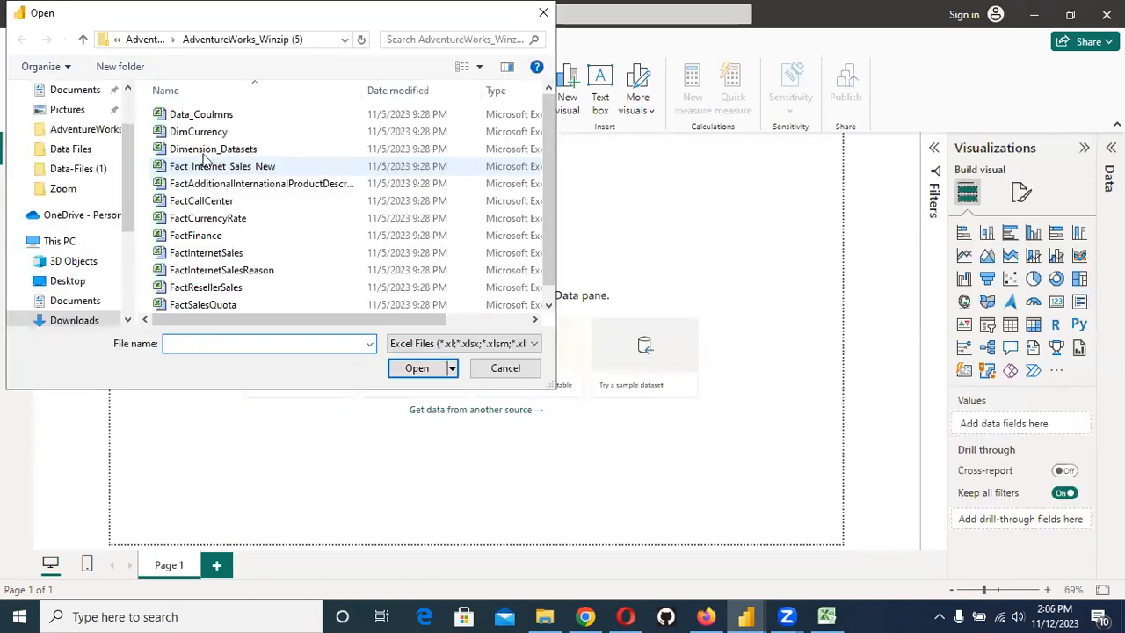
{"action": "left_click", "coordinate": [209, 254]}
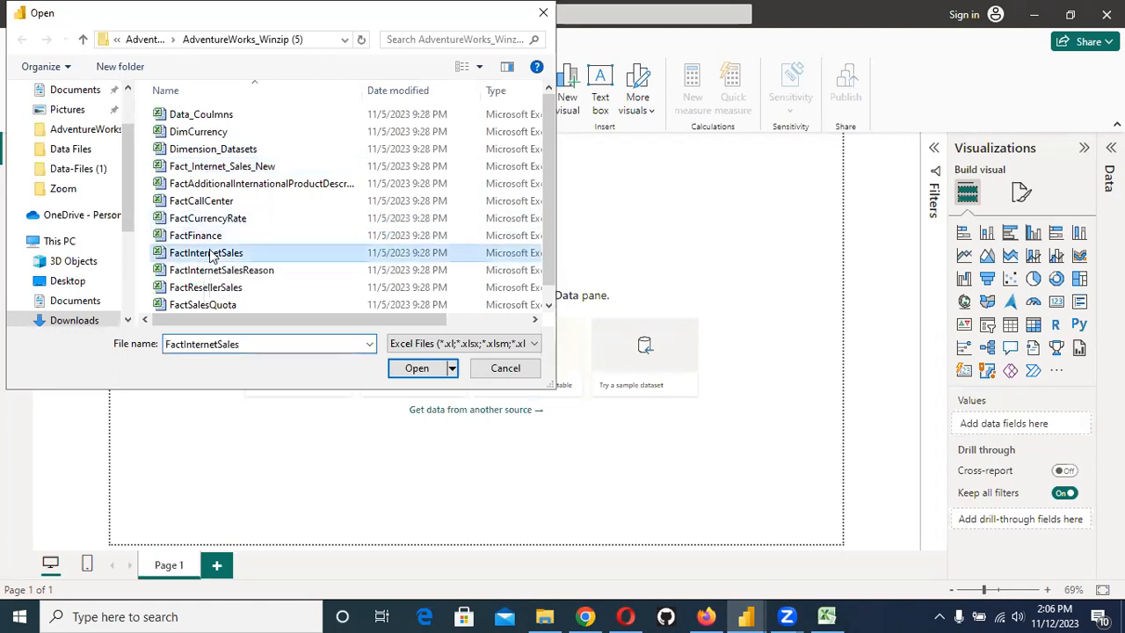
{"action": "left_click", "coordinate": [84, 40]}
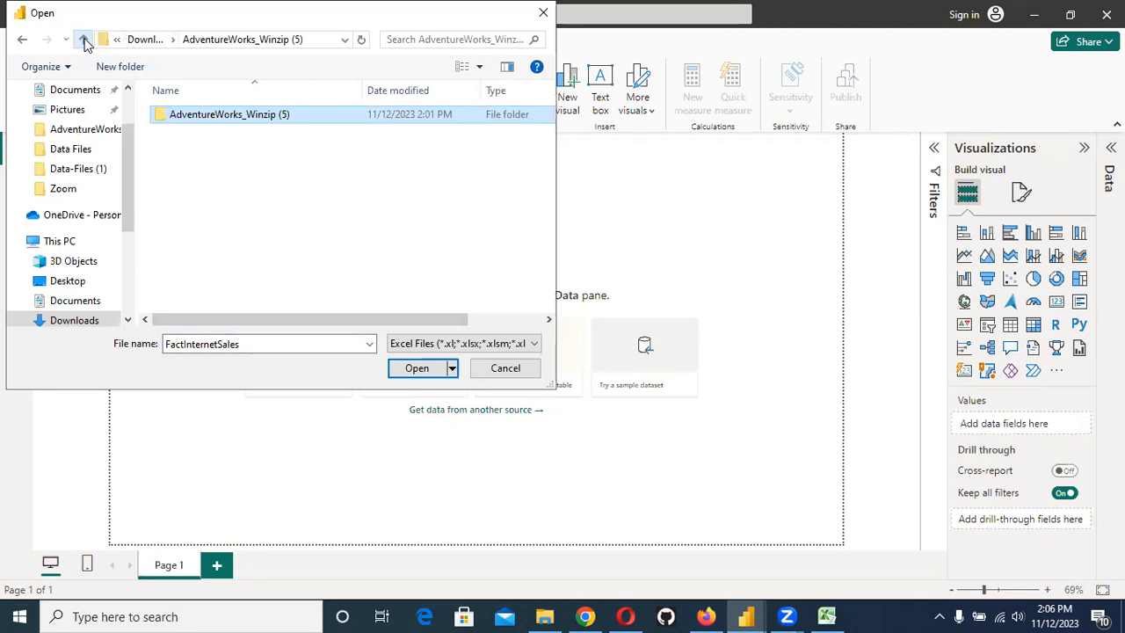
{"action": "left_click", "coordinate": [84, 41]}
{"action": "left_click", "coordinate": [183, 141]}
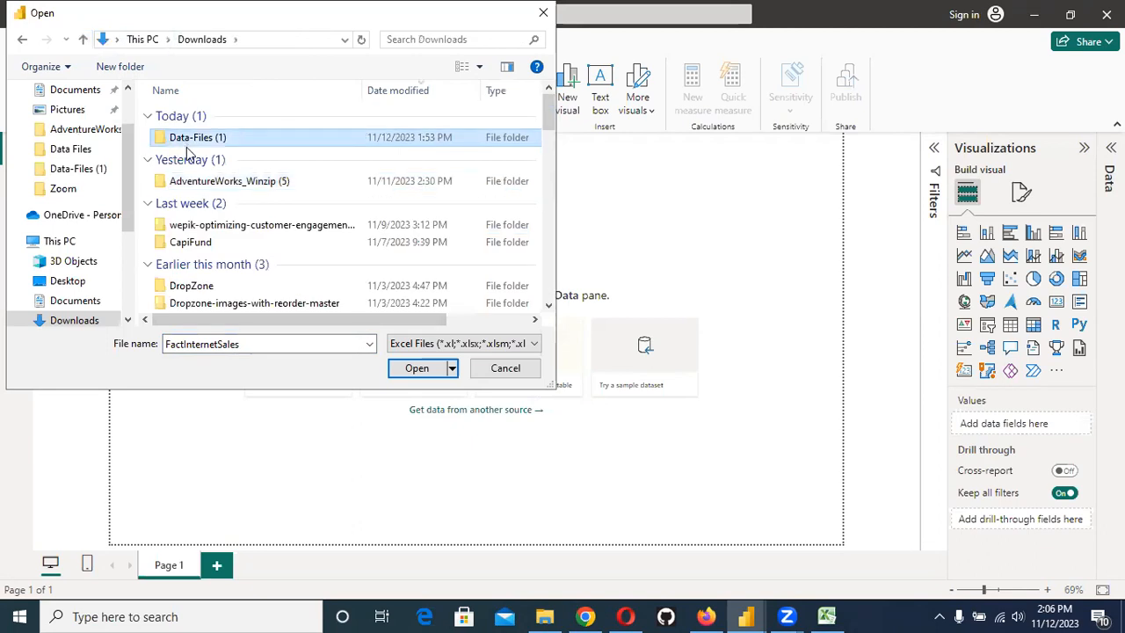
{"action": "double_click", "coordinate": [187, 148]}
{"action": "left_click", "coordinate": [194, 132]}
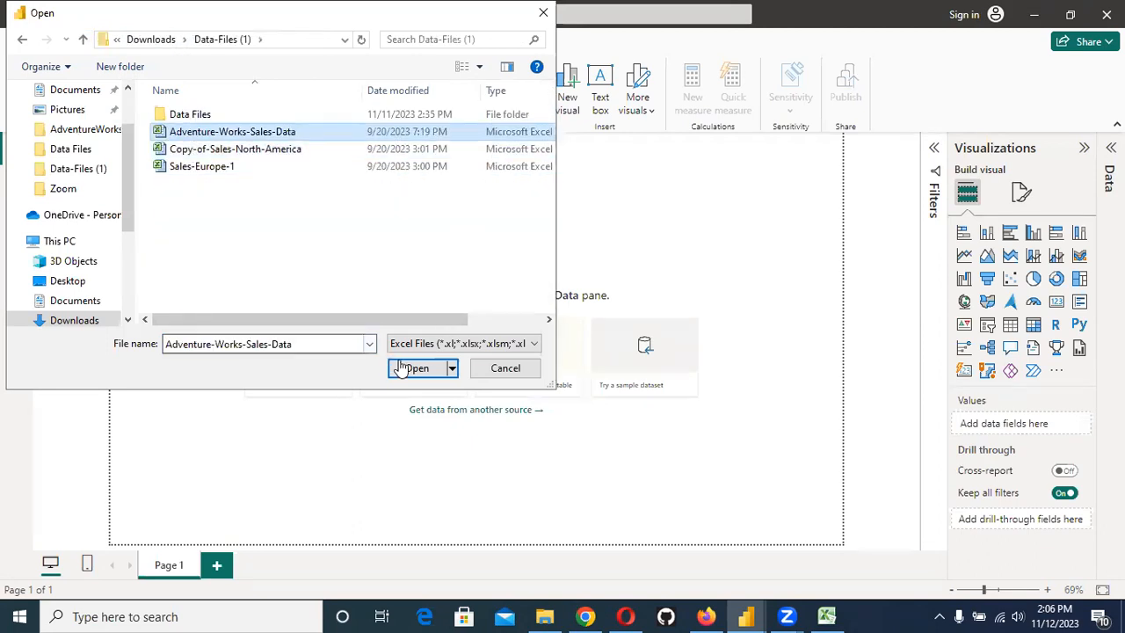
{"action": "left_click", "coordinate": [409, 367]}
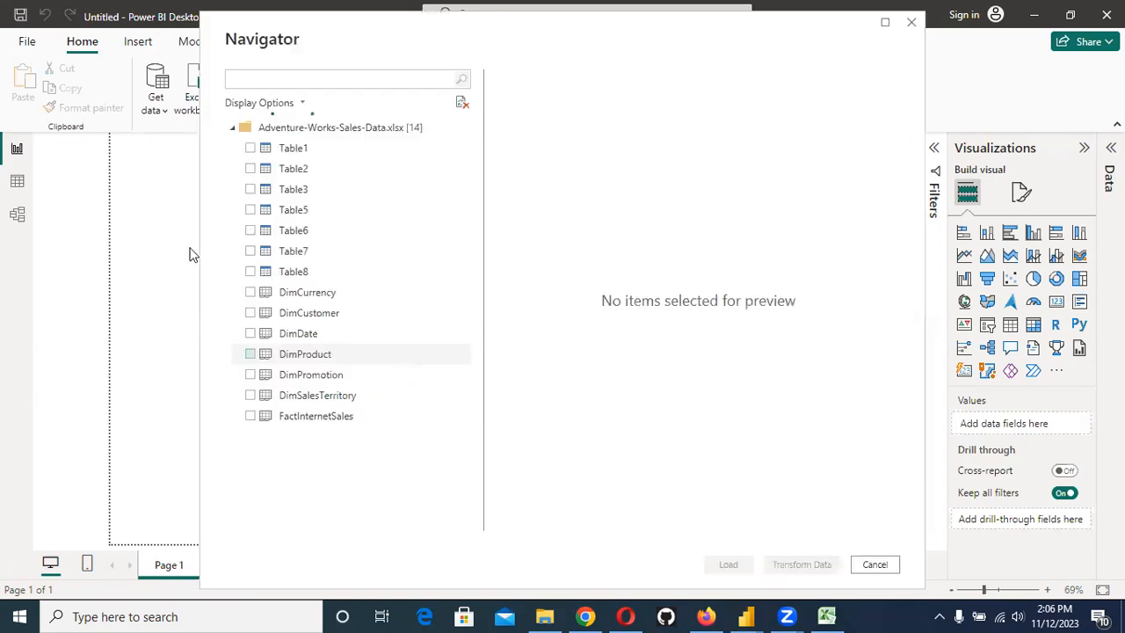
Step: Select the DimDate and FactInternetSales sheets from the workbook and open them for transformation in Power Query Editor
{"action": "left_click", "coordinate": [251, 333]}
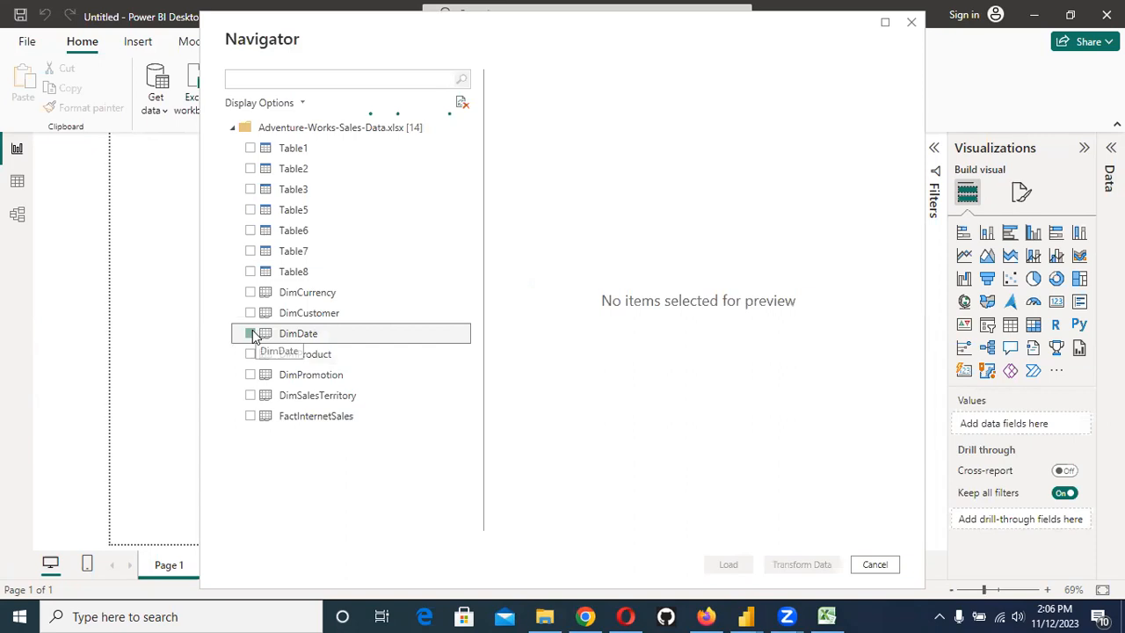
{"action": "left_click", "coordinate": [250, 417]}
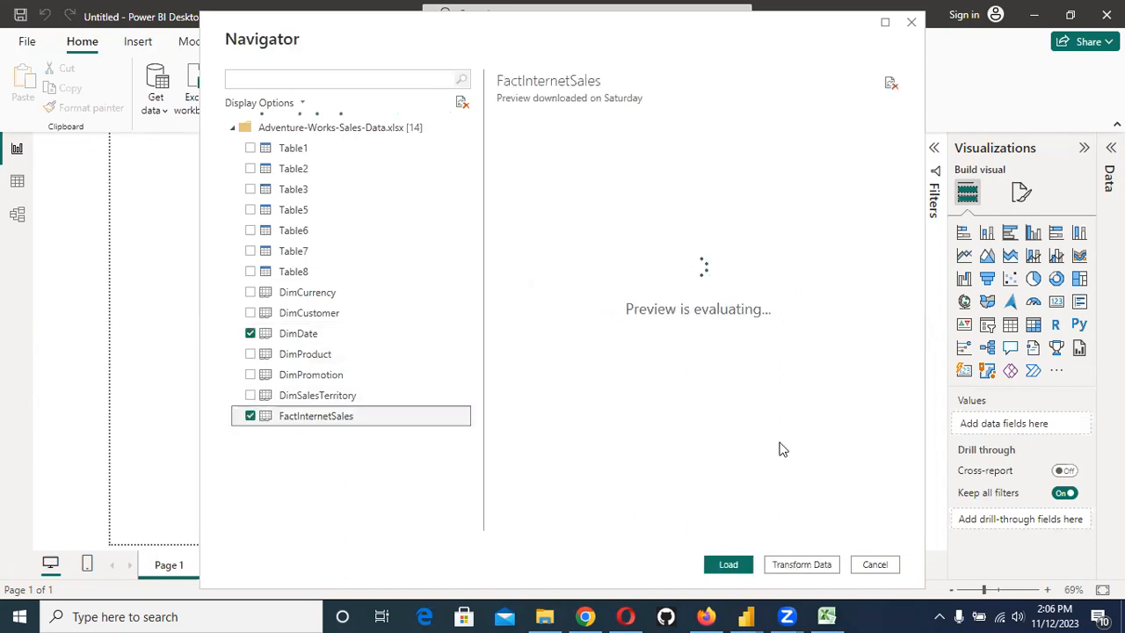
{"action": "left_click", "coordinate": [824, 565]}
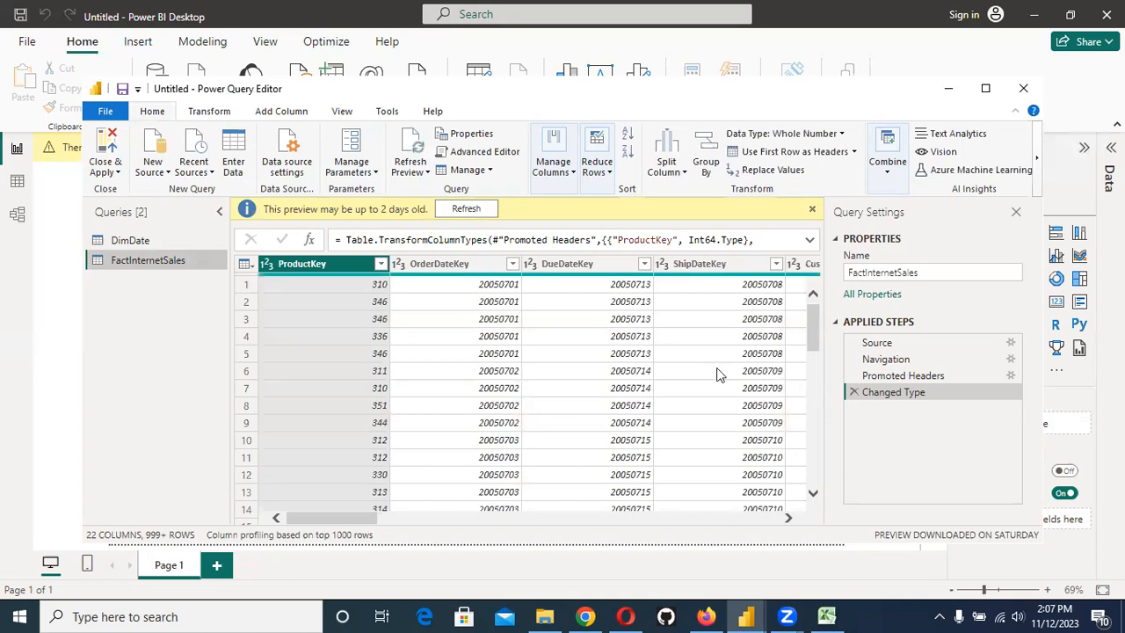
Step: Review the DimDate and FactInternetSales queries, then apply them and load both tables into the report
{"action": "left_click", "coordinate": [130, 240]}
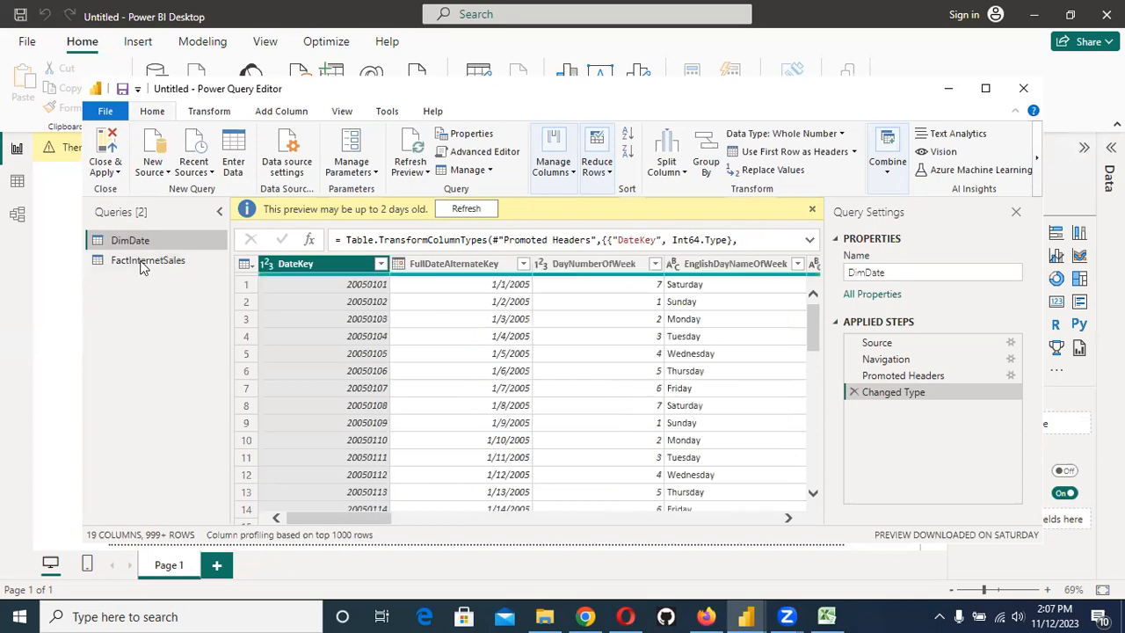
{"action": "left_click", "coordinate": [143, 263]}
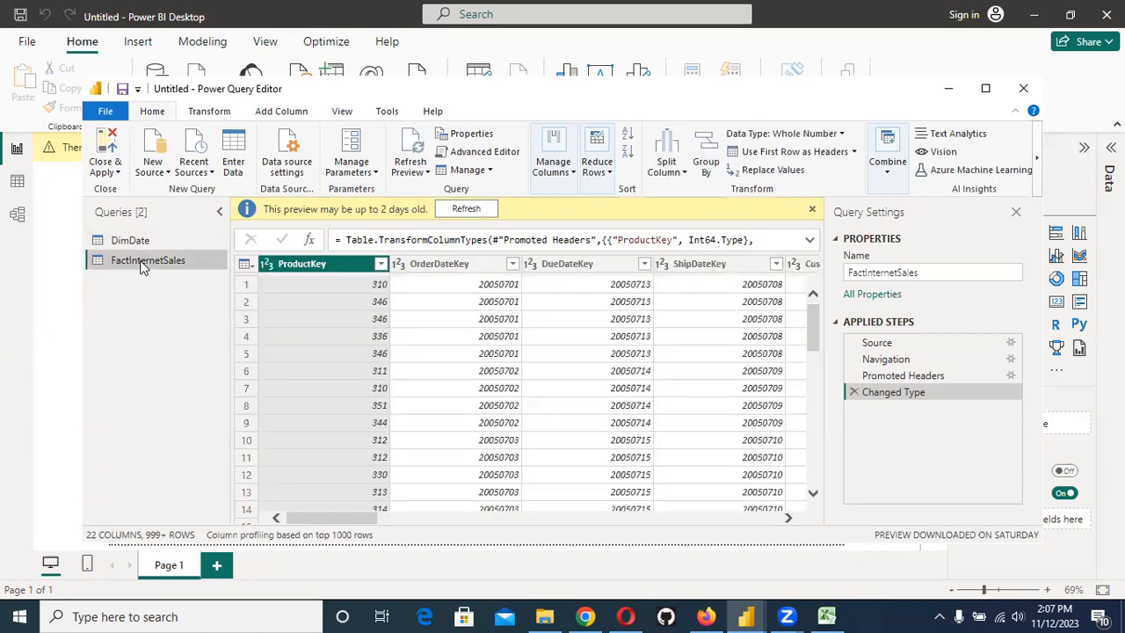
{"action": "left_click", "coordinate": [683, 173]}
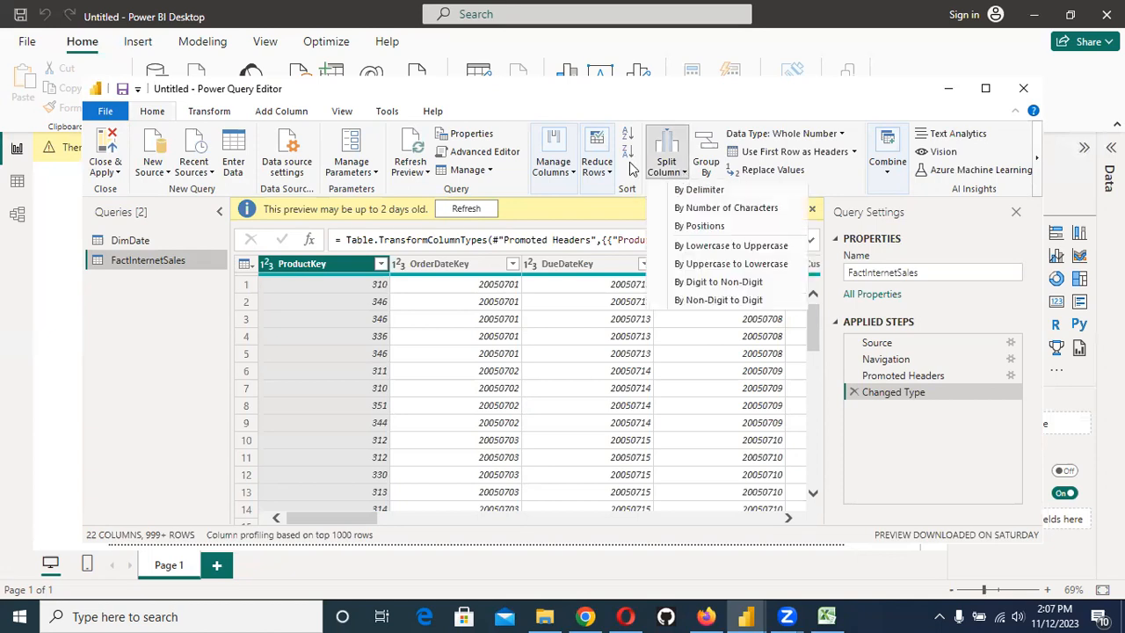
{"action": "left_click", "coordinate": [538, 225]}
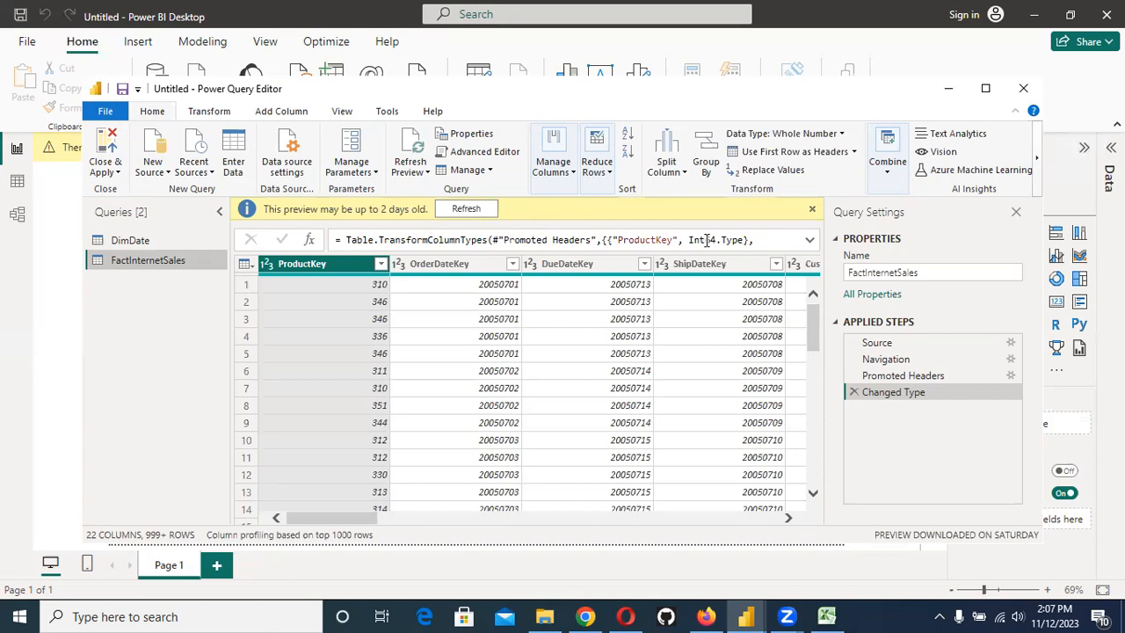
{"action": "left_click", "coordinate": [109, 148]}
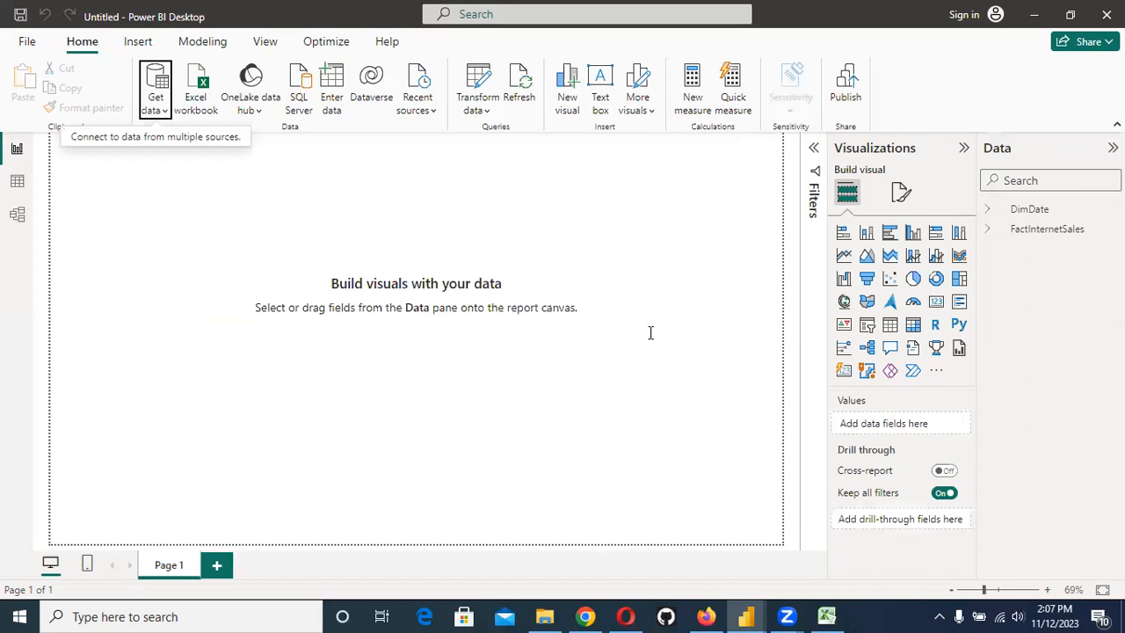
Step: Switch to Chrome to check the task 3 line chart requirements and sample chart, and return to Power BI Desktop
{"action": "key", "text": "alt+Tab"}
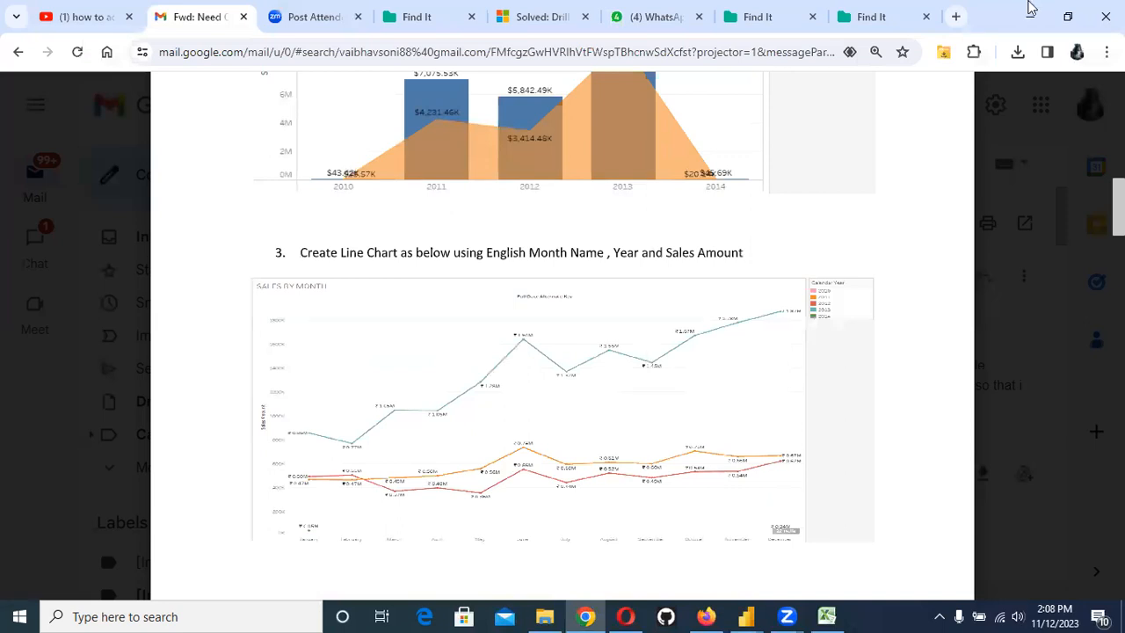
{"action": "key", "text": "alt+Tab"}
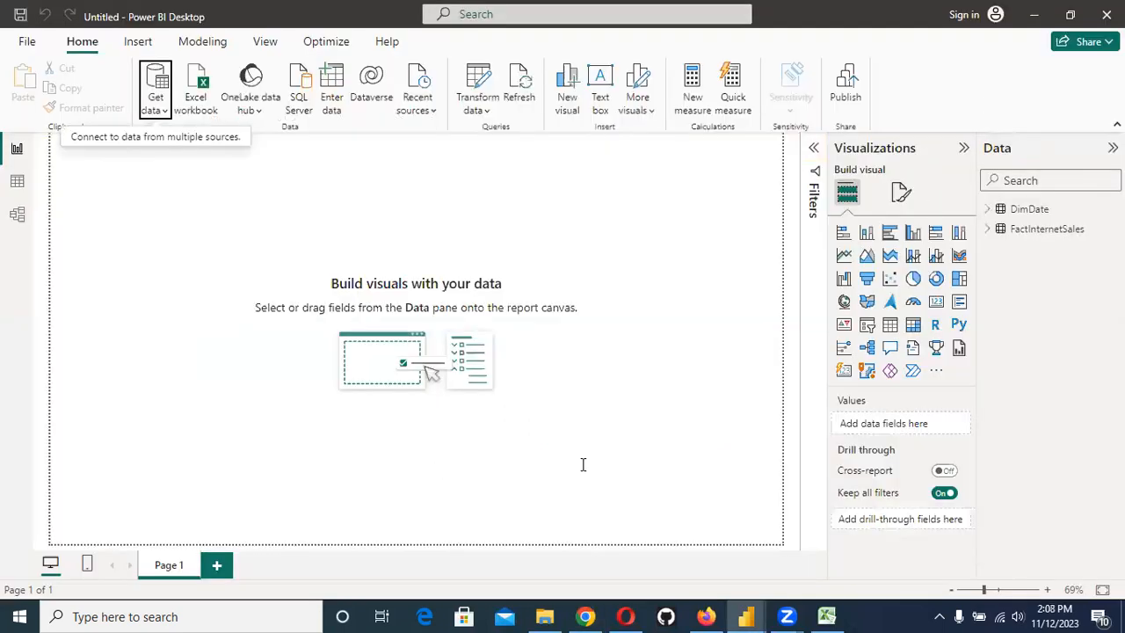
{"action": "key", "text": "alt+Tab"}
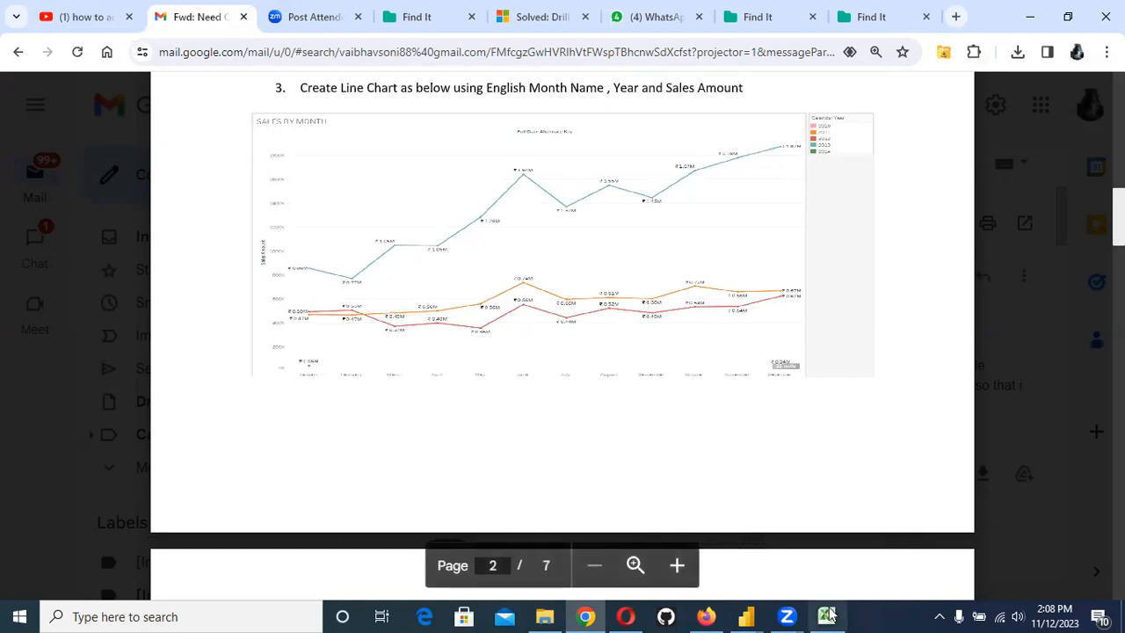
{"action": "mouse_move", "coordinate": [745, 616]}
{"action": "left_click", "coordinate": [828, 555]}
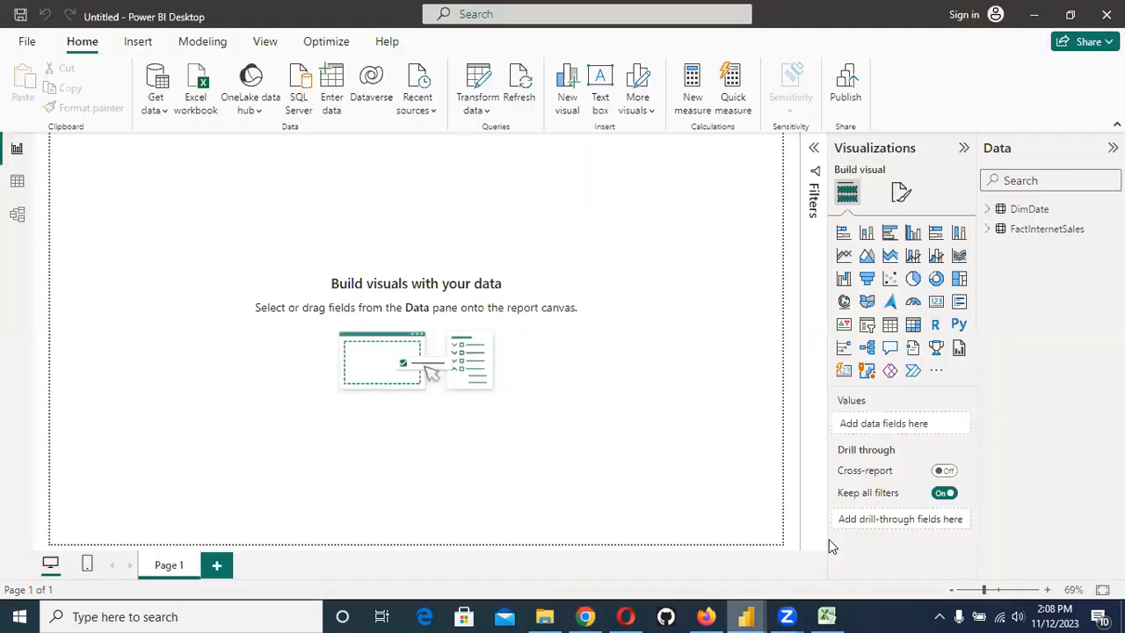
Step: Create a line chart from DimDate's CalendarYear and move that field from the Y-axis to the legend
{"action": "left_click", "coordinate": [991, 213]}
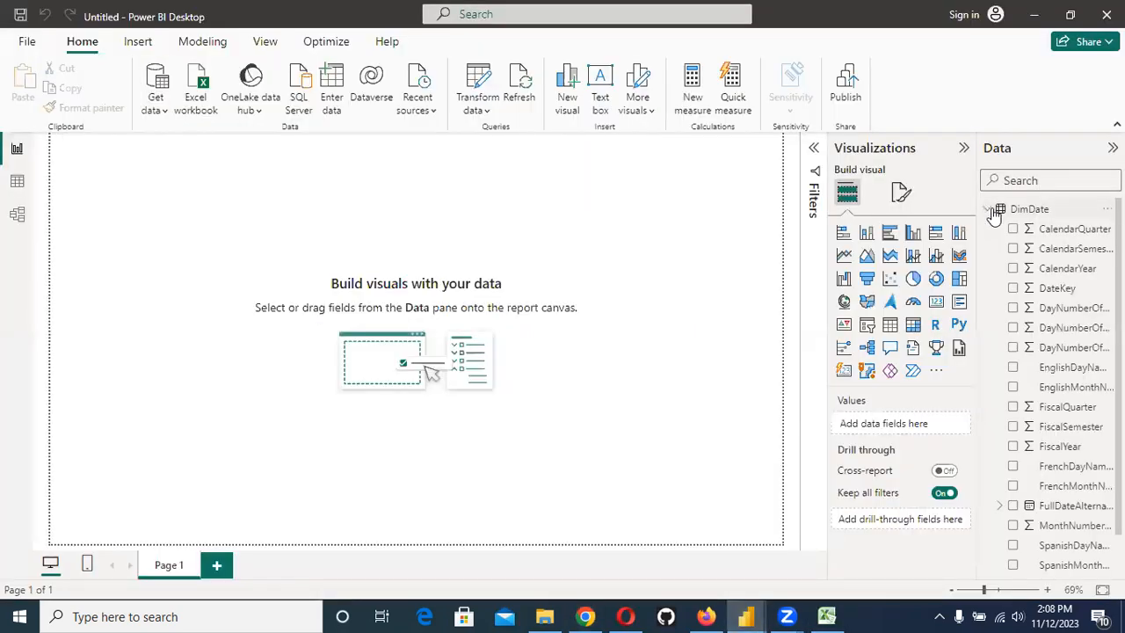
{"action": "left_click", "coordinate": [1020, 270]}
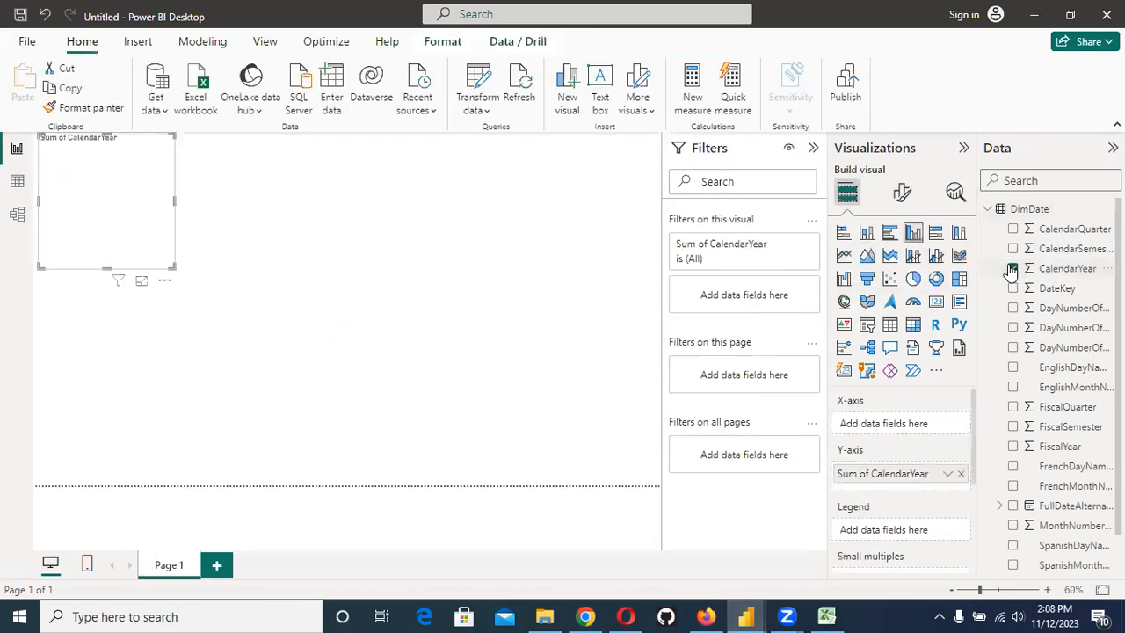
{"action": "left_click", "coordinate": [843, 256]}
{"action": "scroll", "coordinate": [887, 440], "scroll_direction": "down", "scroll_amount": 3}
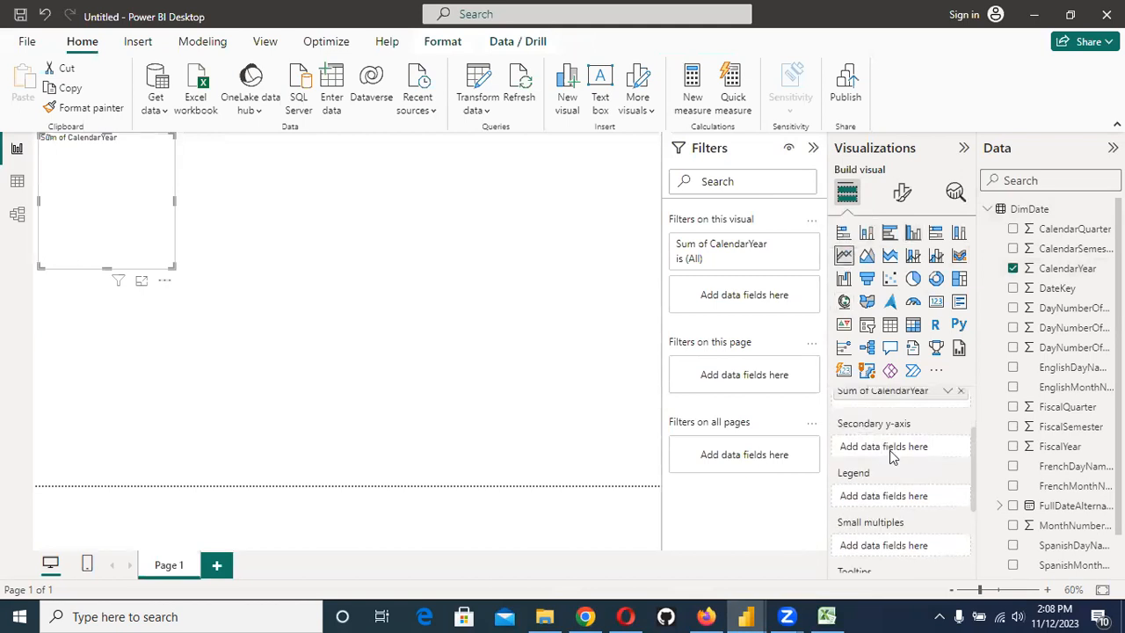
{"action": "scroll", "coordinate": [914, 457], "scroll_direction": "up", "scroll_amount": 2}
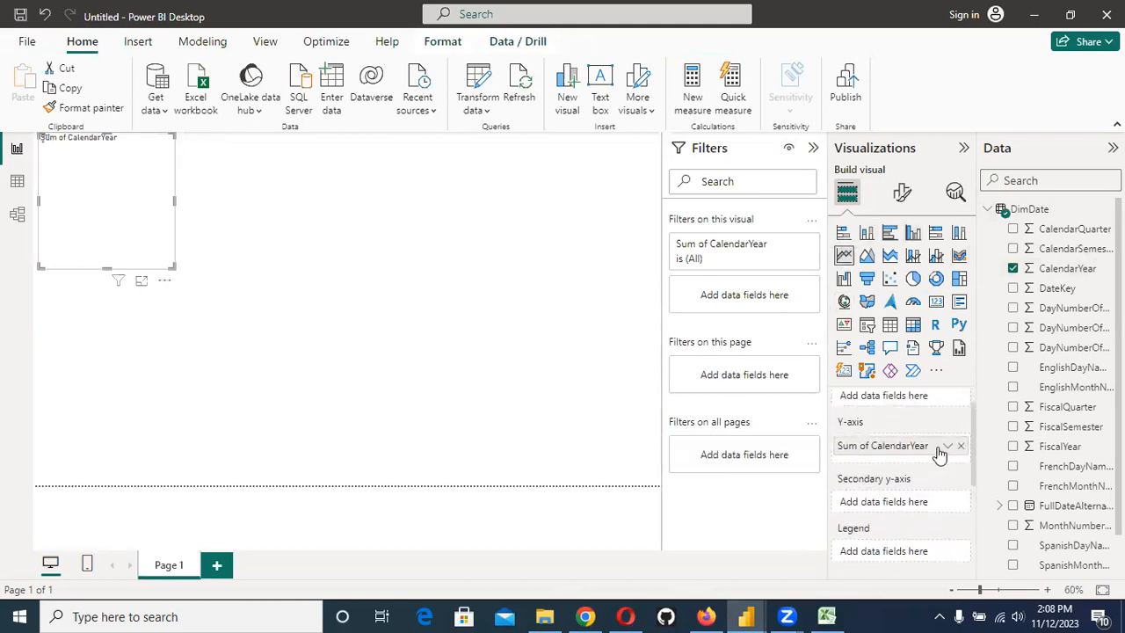
{"action": "left_click", "coordinate": [946, 446]}
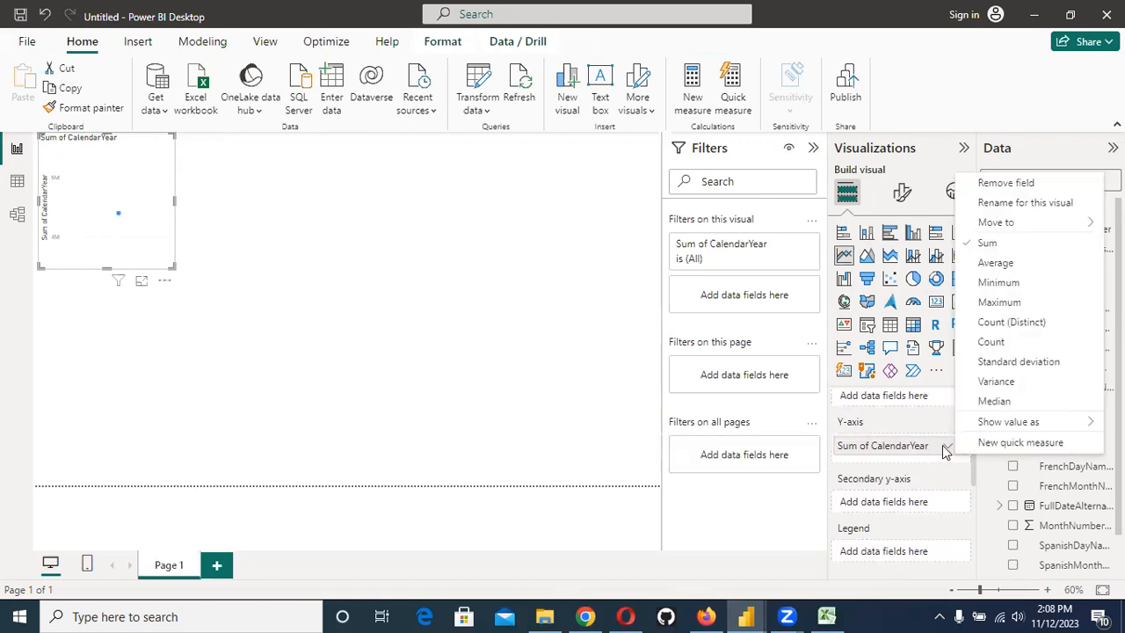
{"action": "mouse_move", "coordinate": [1005, 224]}
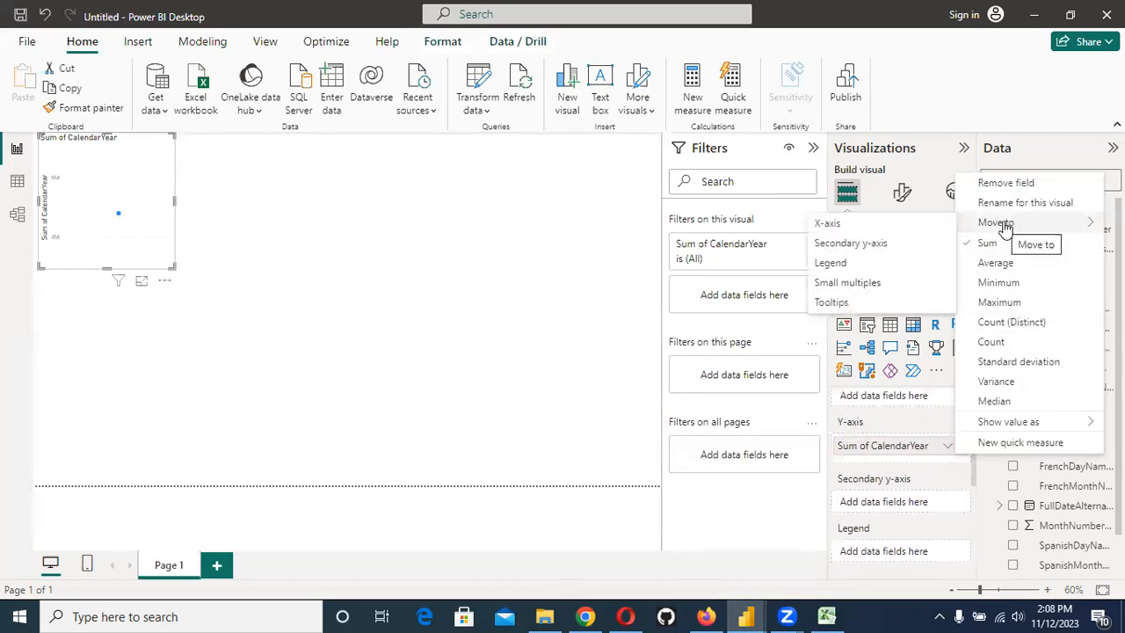
{"action": "left_click", "coordinate": [824, 268]}
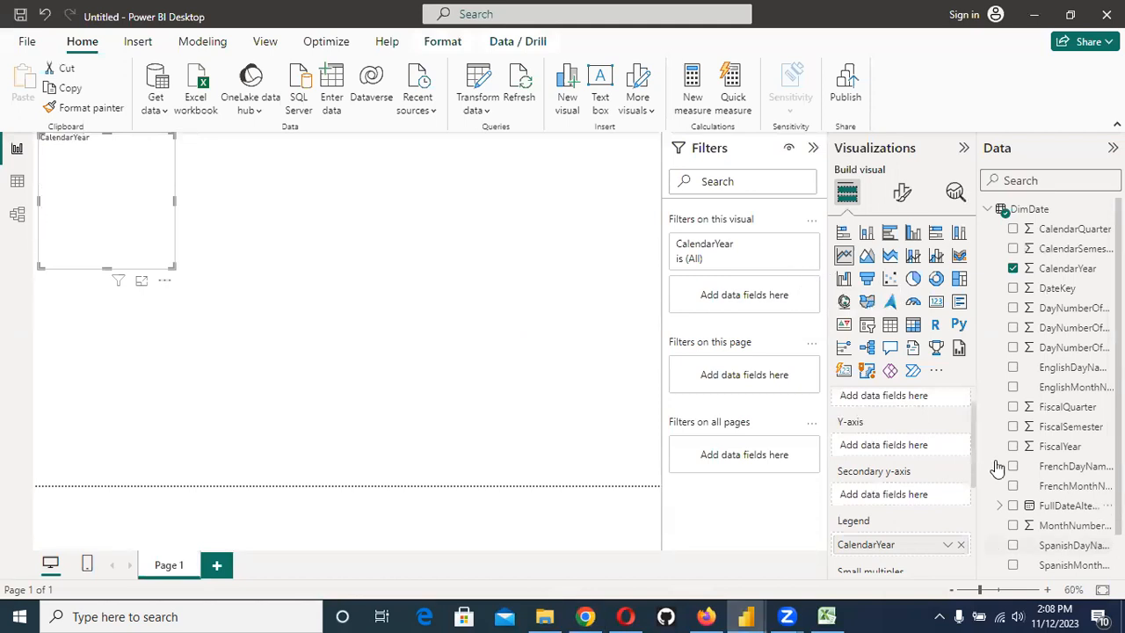
Step: Find EnglishMonthName by searching the fields for "engli", add it to the chart's X-axis and widen the chart
{"action": "left_click", "coordinate": [1038, 180]}
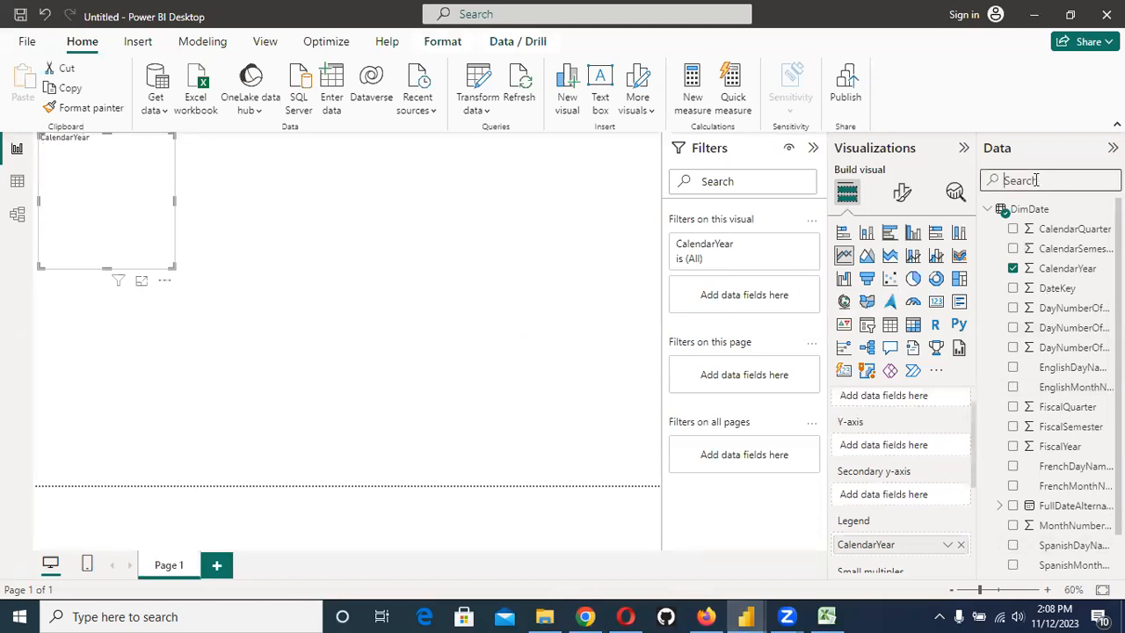
{"action": "type", "text": "engli"}
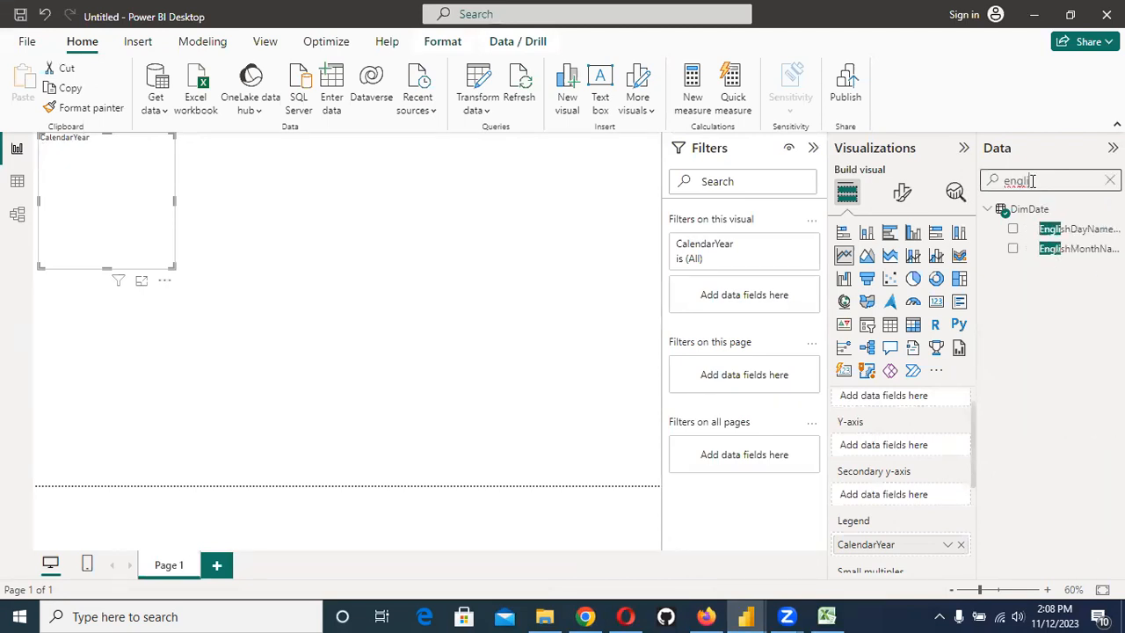
{"action": "left_click", "coordinate": [1014, 250]}
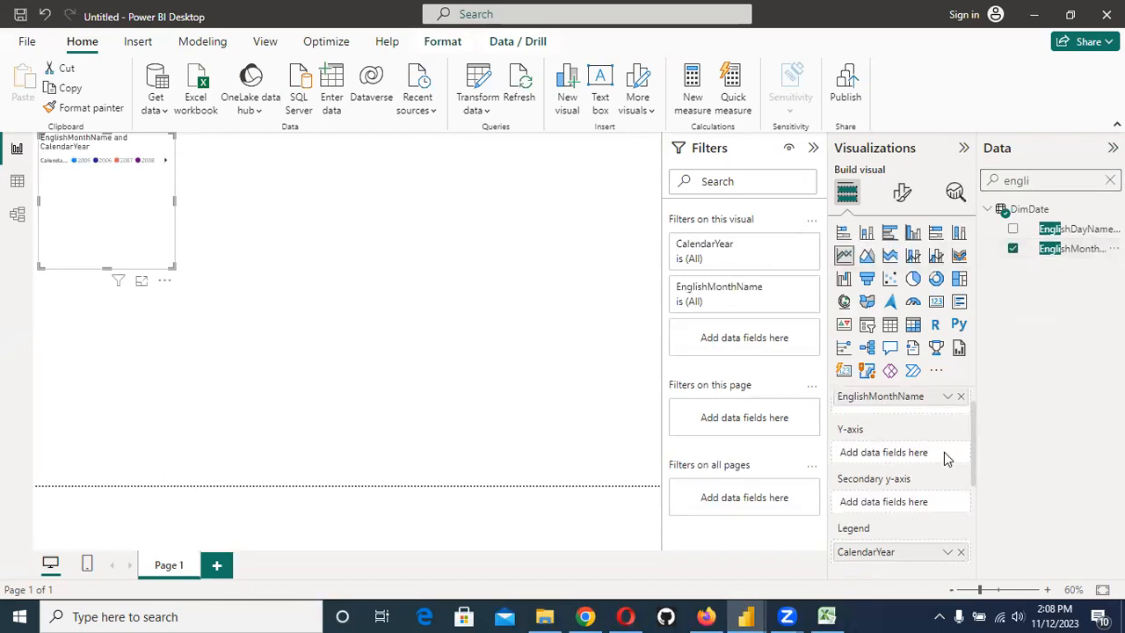
{"action": "scroll", "coordinate": [944, 452], "scroll_direction": "up", "scroll_amount": 1}
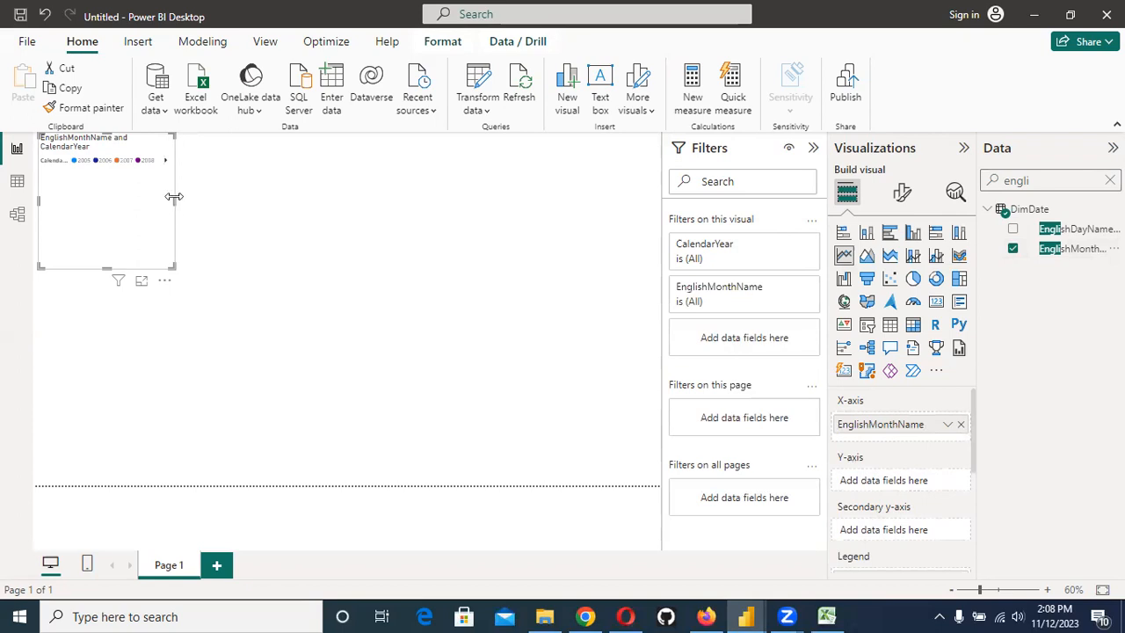
{"action": "left_click_drag", "start_coordinate": [174, 197], "coordinate": [391, 226]}
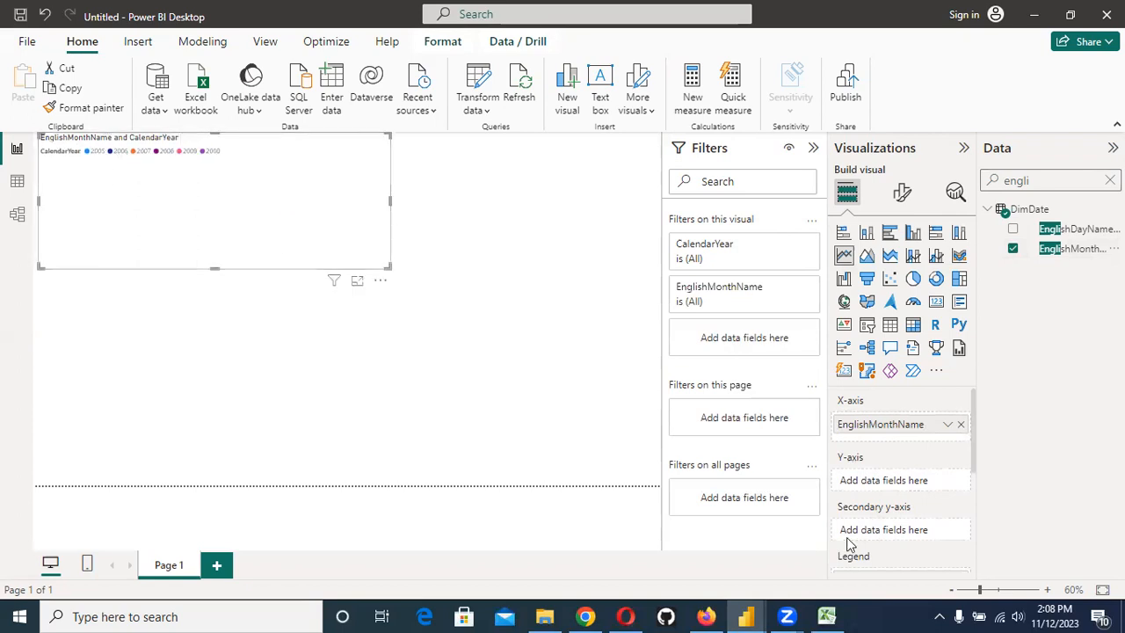
Step: Find SalesAmount by searching the fields for "sales" and add it to the line chart's Y-axis
{"action": "scroll", "coordinate": [924, 470], "scroll_direction": "down", "scroll_amount": 1}
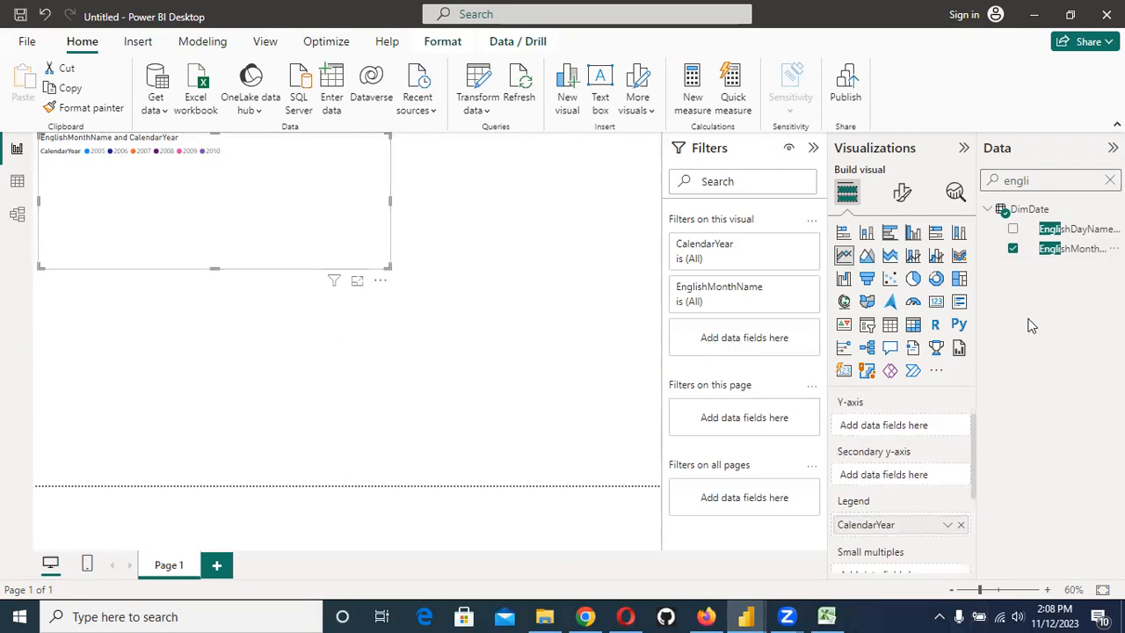
{"action": "left_click", "coordinate": [1041, 176]}
{"action": "key", "text": "BackSpace"}
{"action": "key", "text": "BackSpace"}
{"action": "key", "text": "BackSpace"}
{"action": "key", "text": "BackSpace"}
{"action": "key", "text": "BackSpace"}
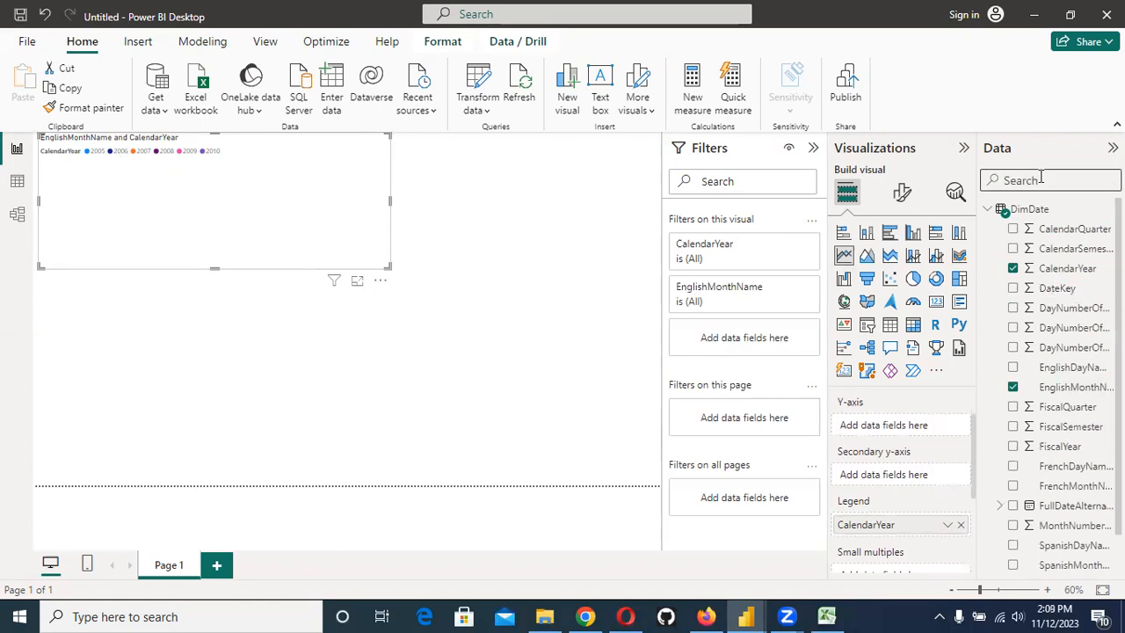
{"action": "type", "text": "s"}
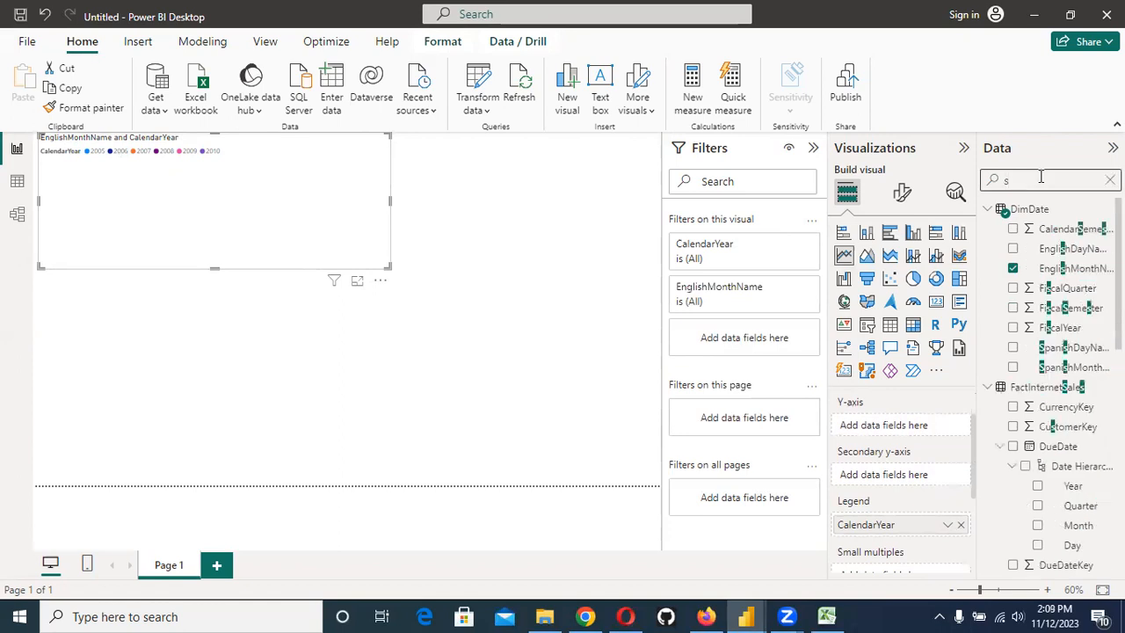
{"action": "type", "text": "s"}
{"action": "key", "text": "BackSpace"}
{"action": "type", "text": "a"}
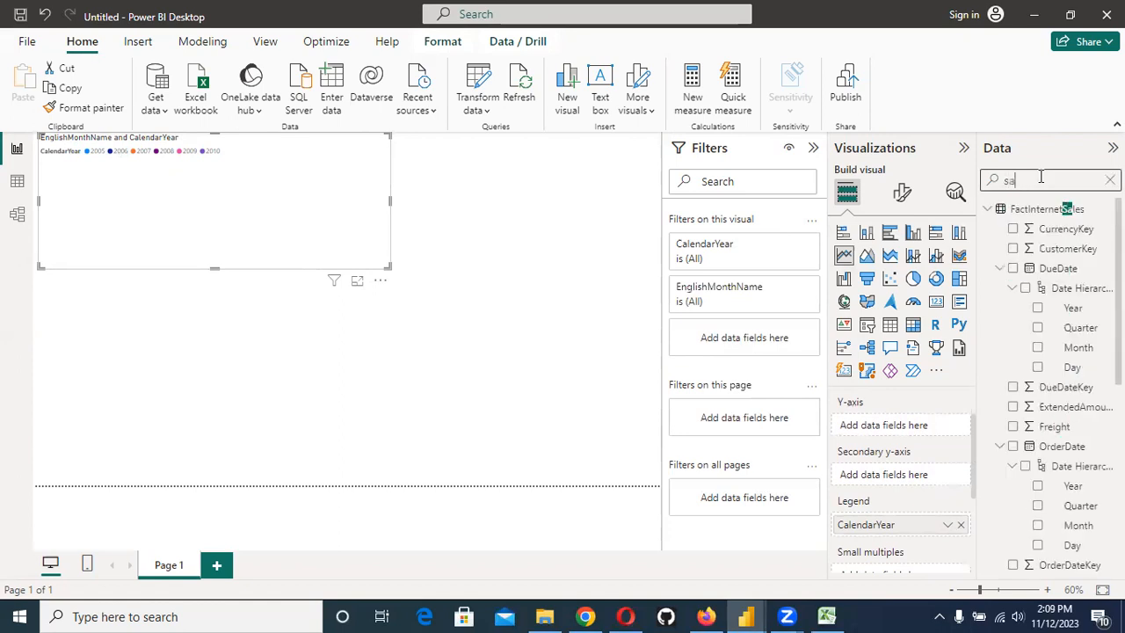
{"action": "type", "text": "les"}
{"action": "scroll", "coordinate": [1085, 387], "scroll_direction": "down", "scroll_amount": 5}
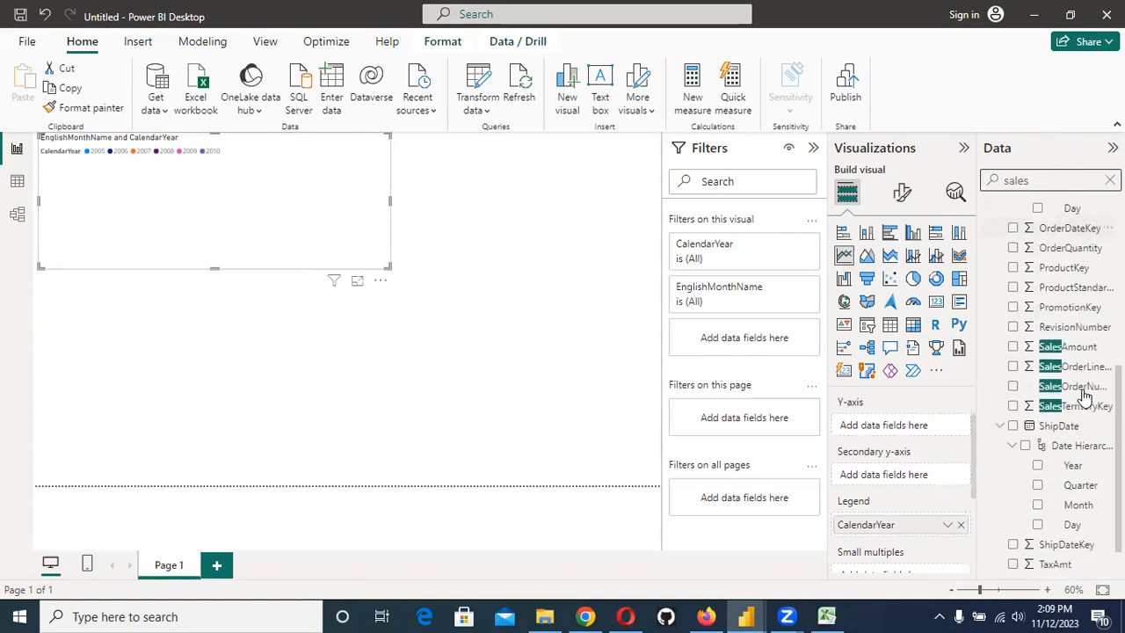
{"action": "left_click", "coordinate": [1014, 346]}
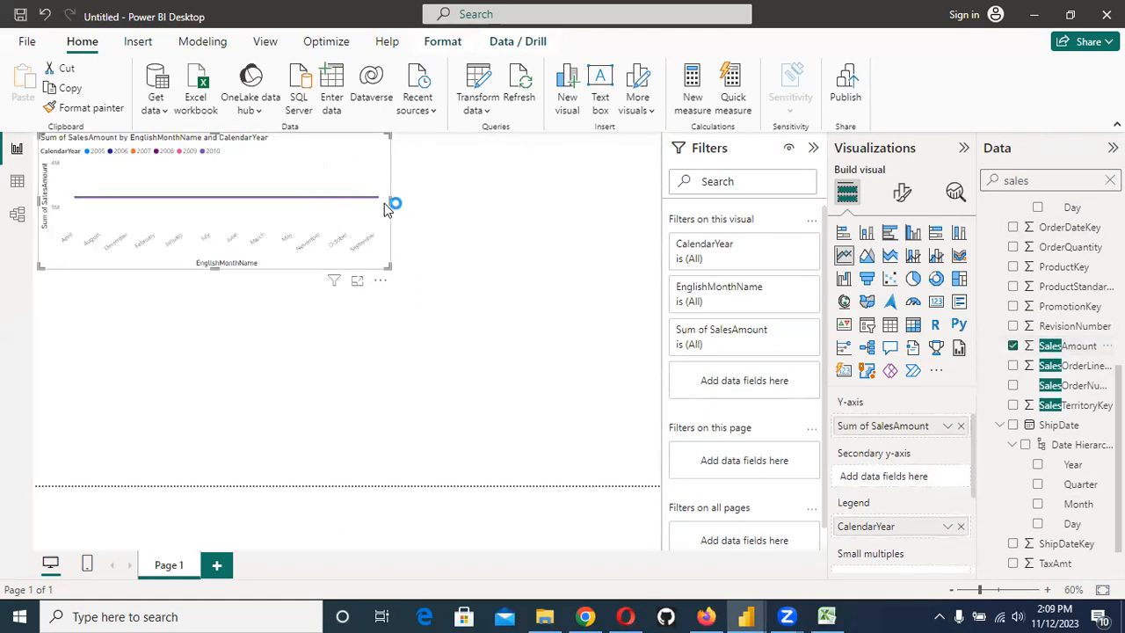
Step: Enlarge the line chart in width and height so it fills most of the page's upper area
{"action": "left_click_drag", "start_coordinate": [384, 203], "coordinate": [575, 340]}
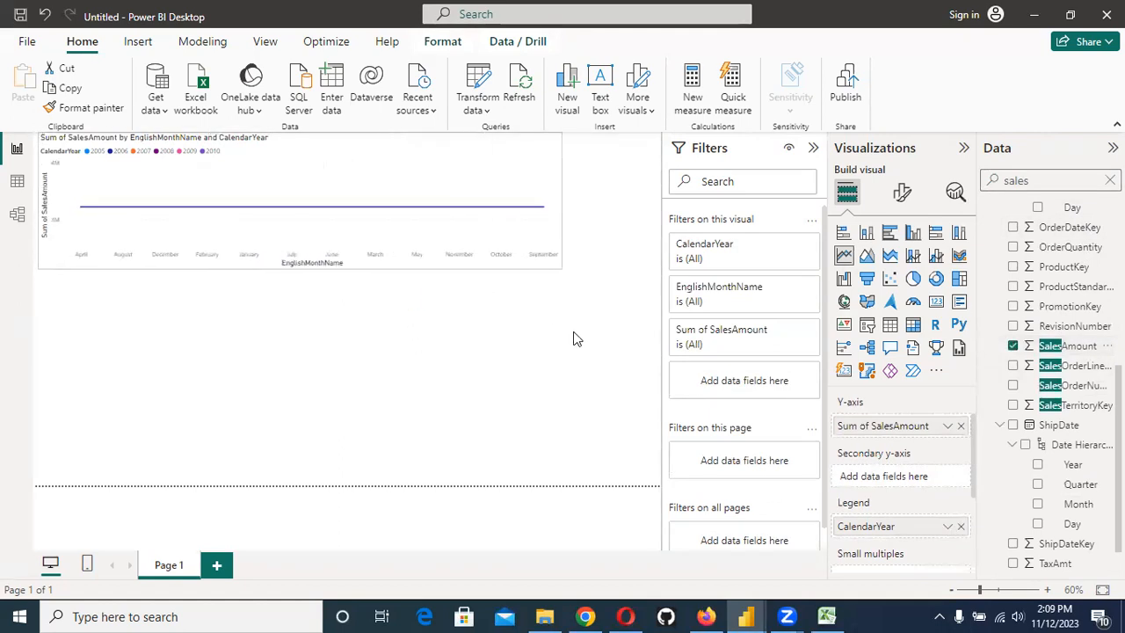
{"action": "left_click_drag", "start_coordinate": [300, 265], "coordinate": [313, 329]}
{"action": "left_click_drag", "start_coordinate": [315, 390], "coordinate": [311, 390]}
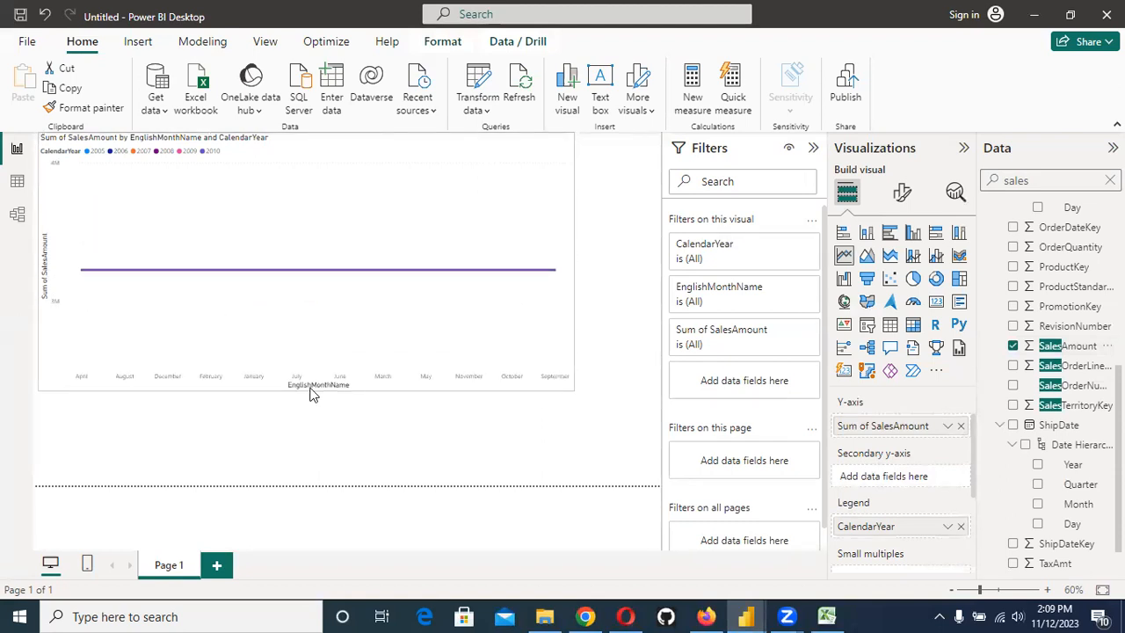
{"action": "right_click", "coordinate": [343, 277]}
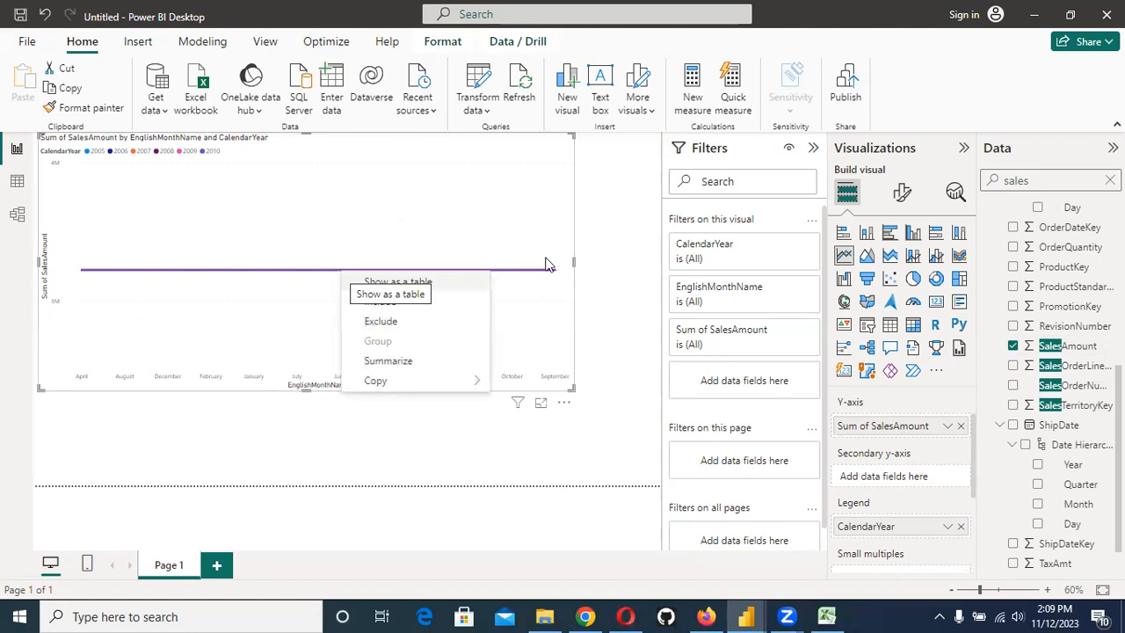
{"action": "left_click", "coordinate": [680, 264]}
Step: Set the chart's CalendarYear filter to Basic filtering and select all years
{"action": "left_click", "coordinate": [679, 264]}
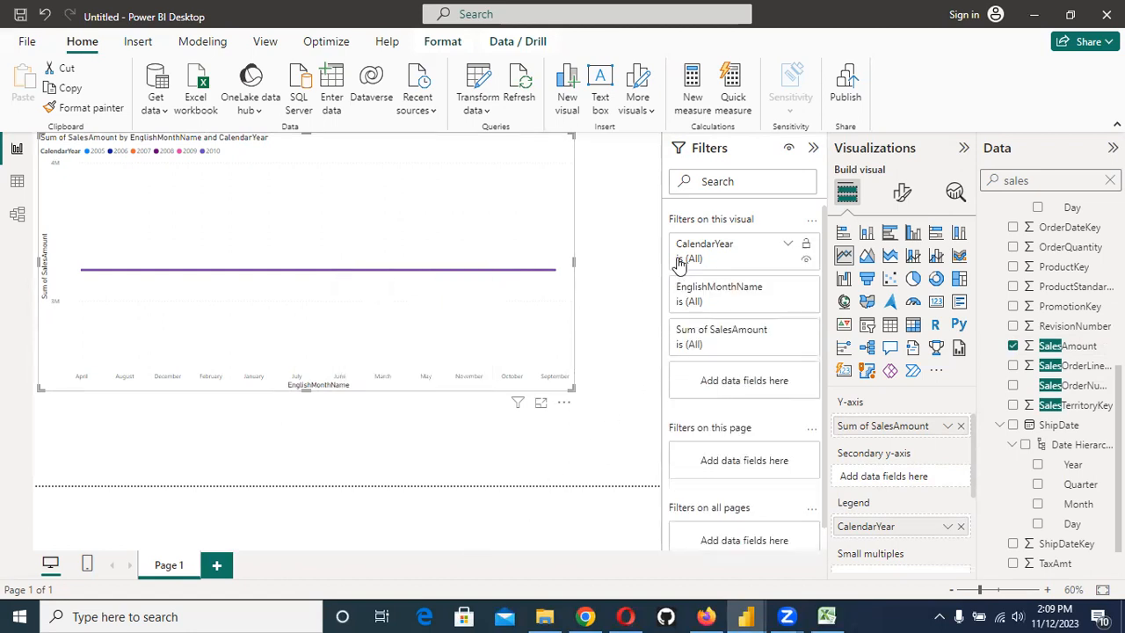
{"action": "left_click", "coordinate": [679, 264]}
{"action": "left_click", "coordinate": [703, 301]}
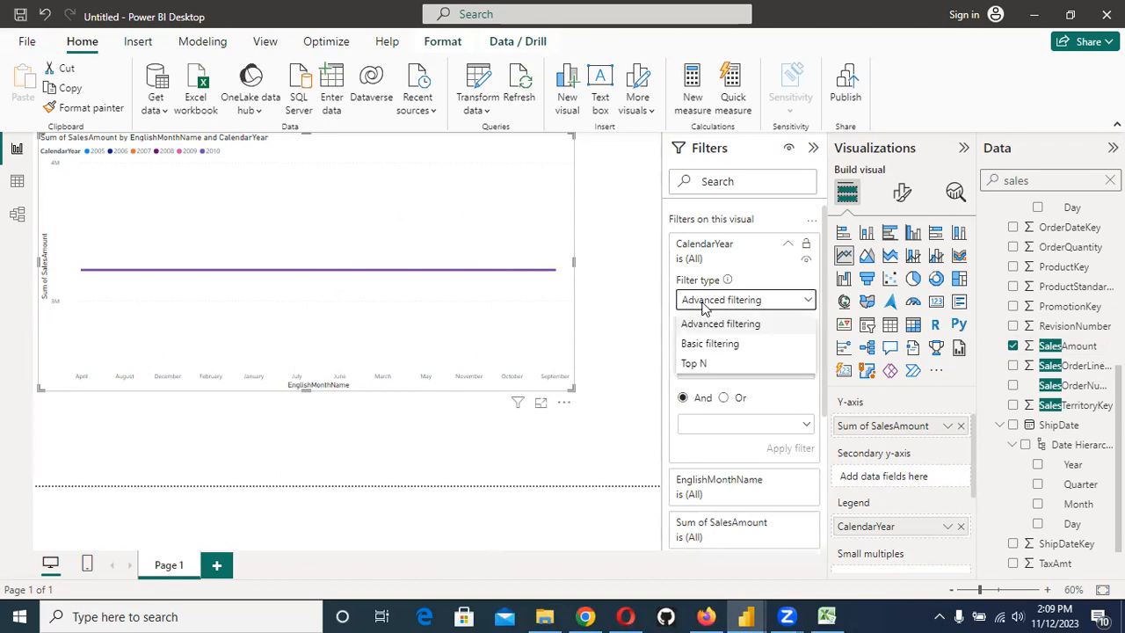
{"action": "left_click", "coordinate": [703, 344]}
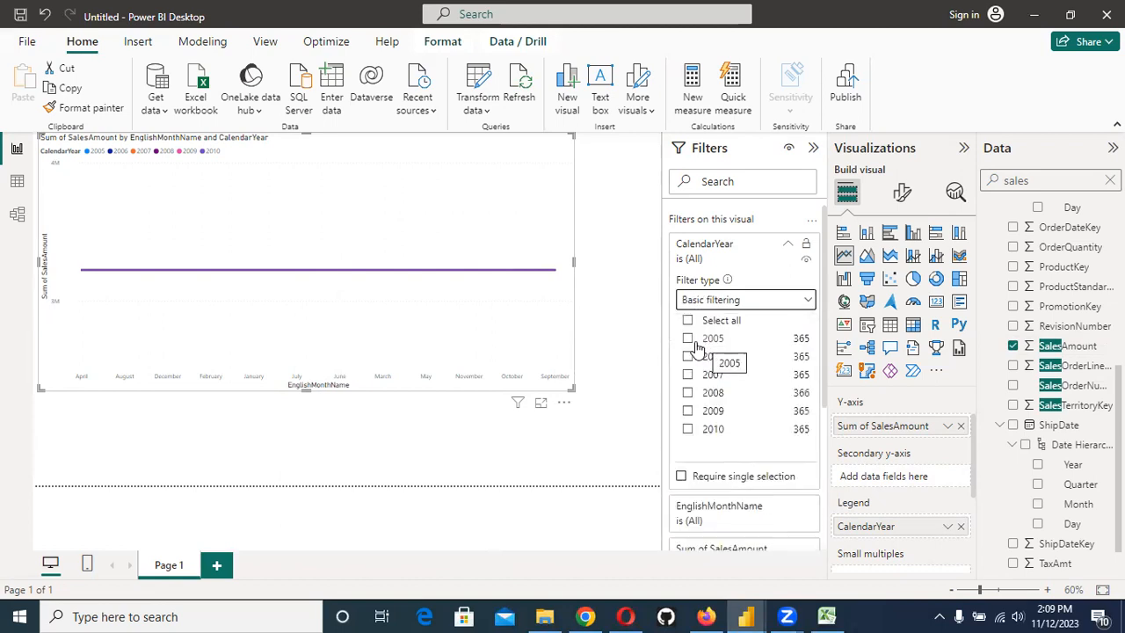
{"action": "left_click", "coordinate": [690, 322]}
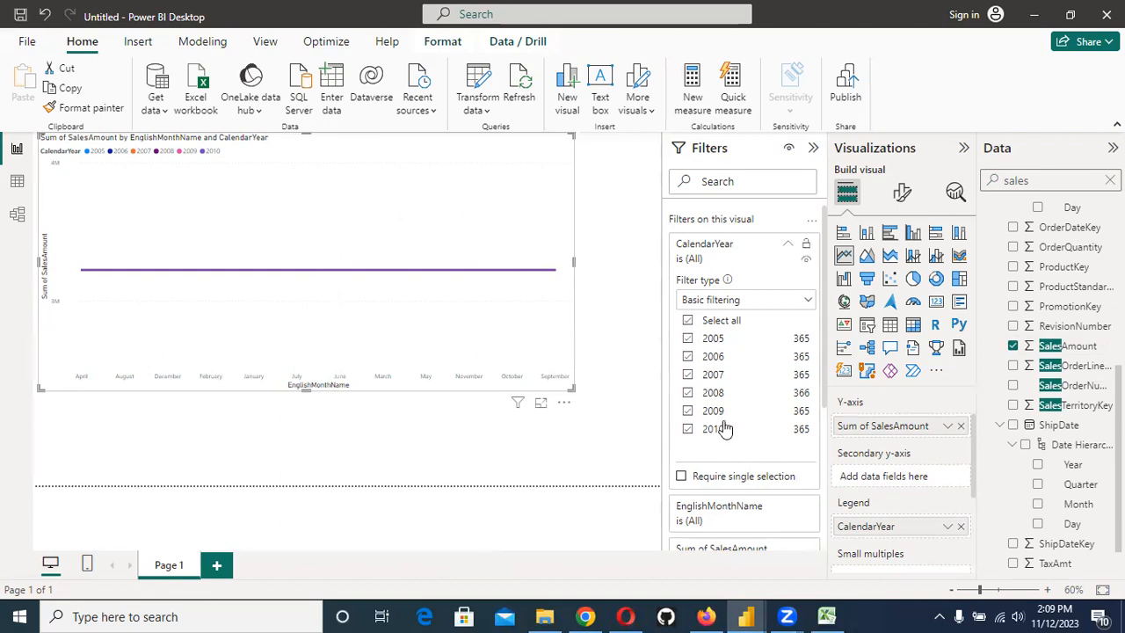
Step: Switch to Excel, close its empty window and return to Power BI Desktop
{"action": "left_click", "coordinate": [834, 615]}
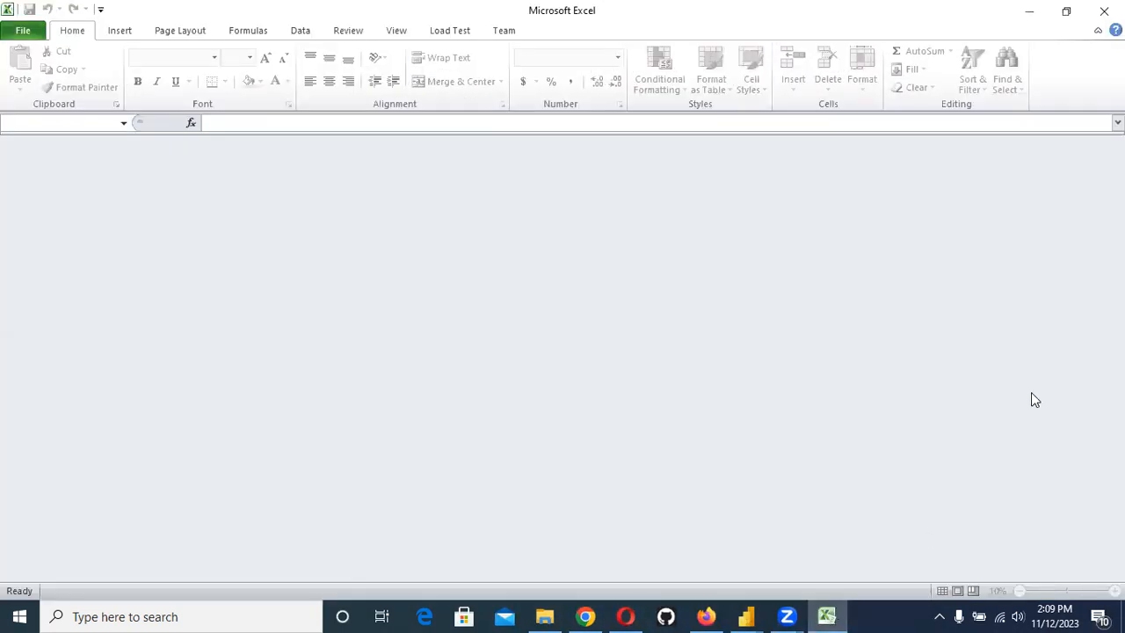
{"action": "left_click", "coordinate": [1104, 10]}
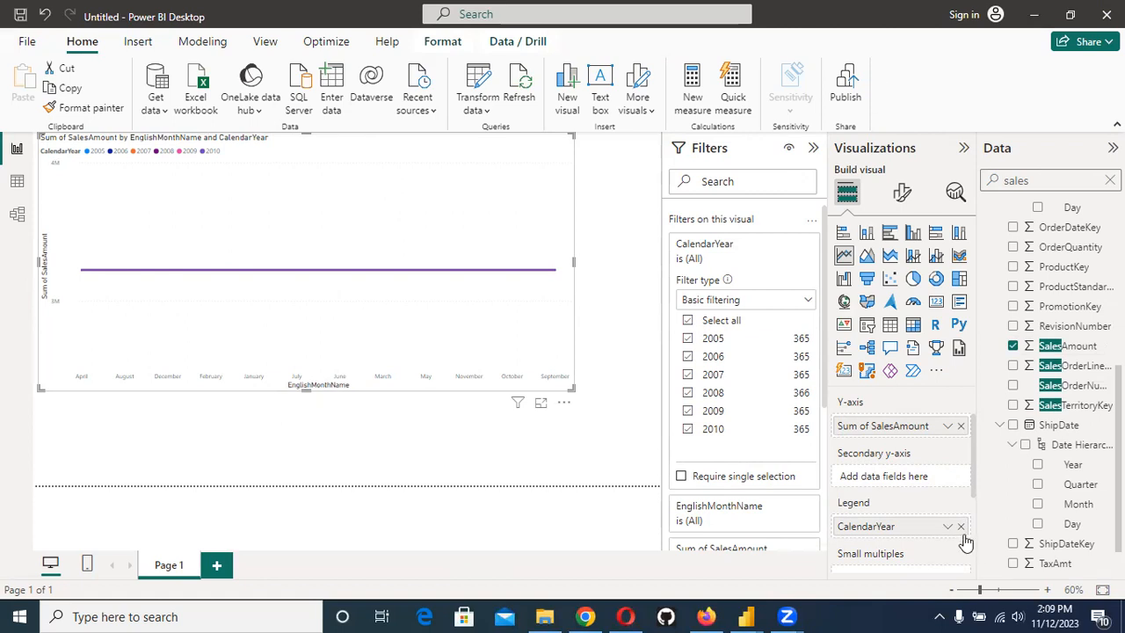
Step: Change the aggregation of SalesAmount on the chart's Y-axis to Median
{"action": "scroll", "coordinate": [924, 454], "scroll_direction": "up", "scroll_amount": 1}
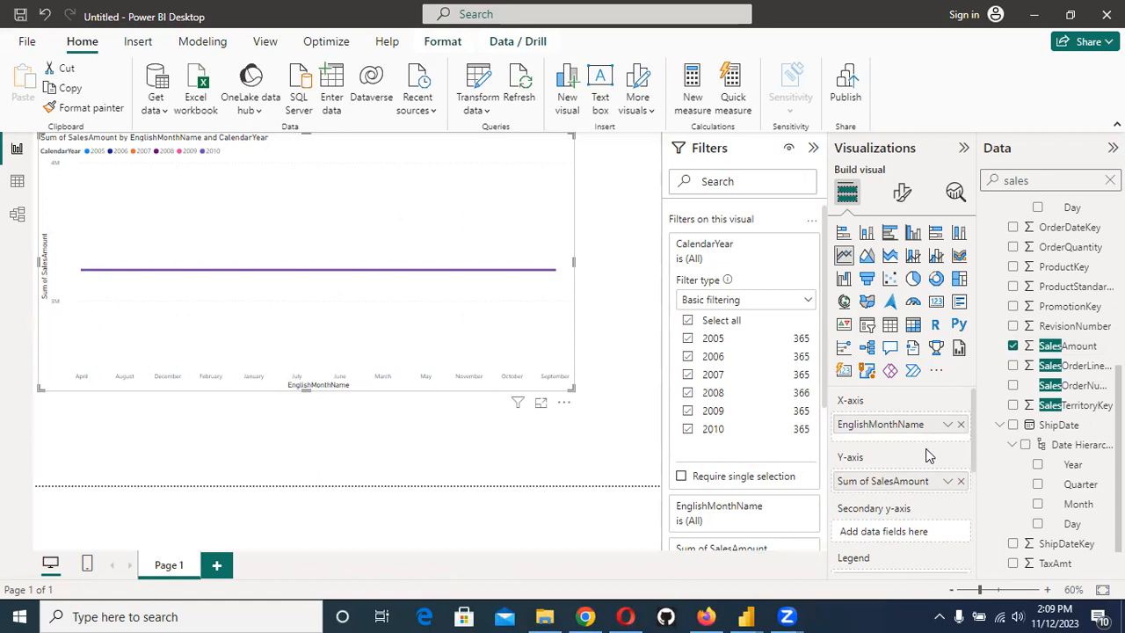
{"action": "left_click", "coordinate": [950, 486]}
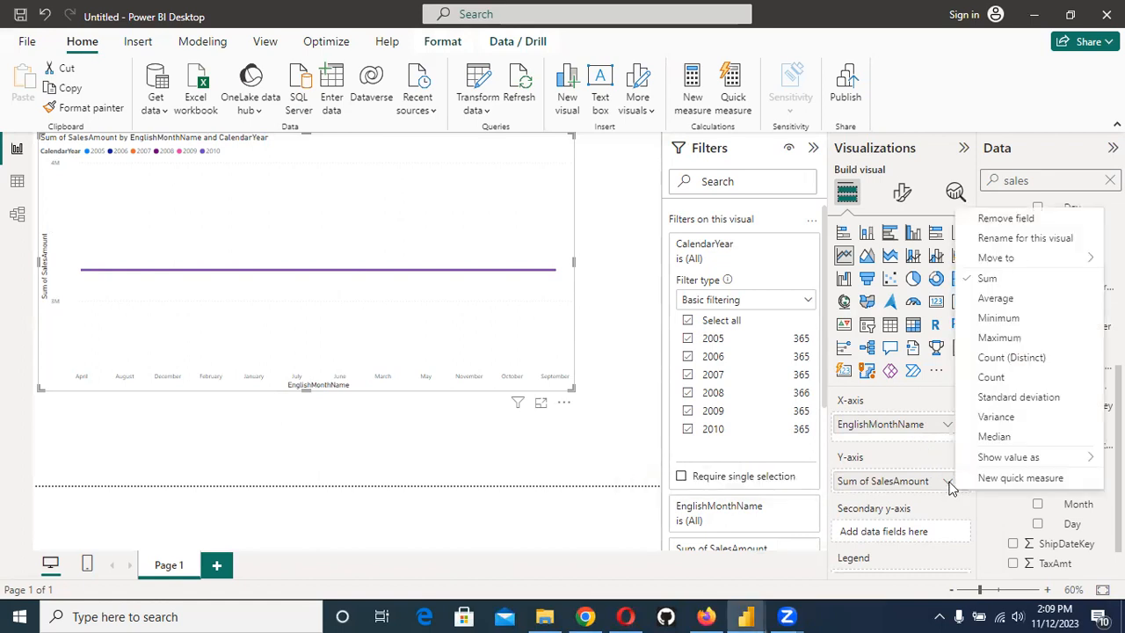
{"action": "left_click", "coordinate": [997, 435]}
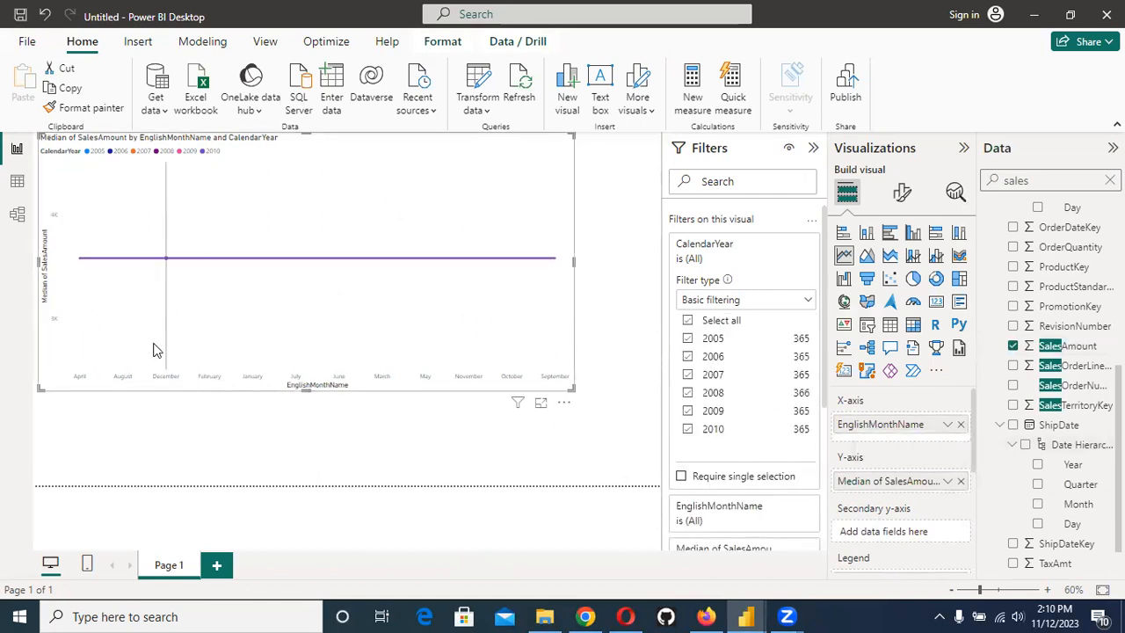
{"action": "mouse_move", "coordinate": [75, 284]}
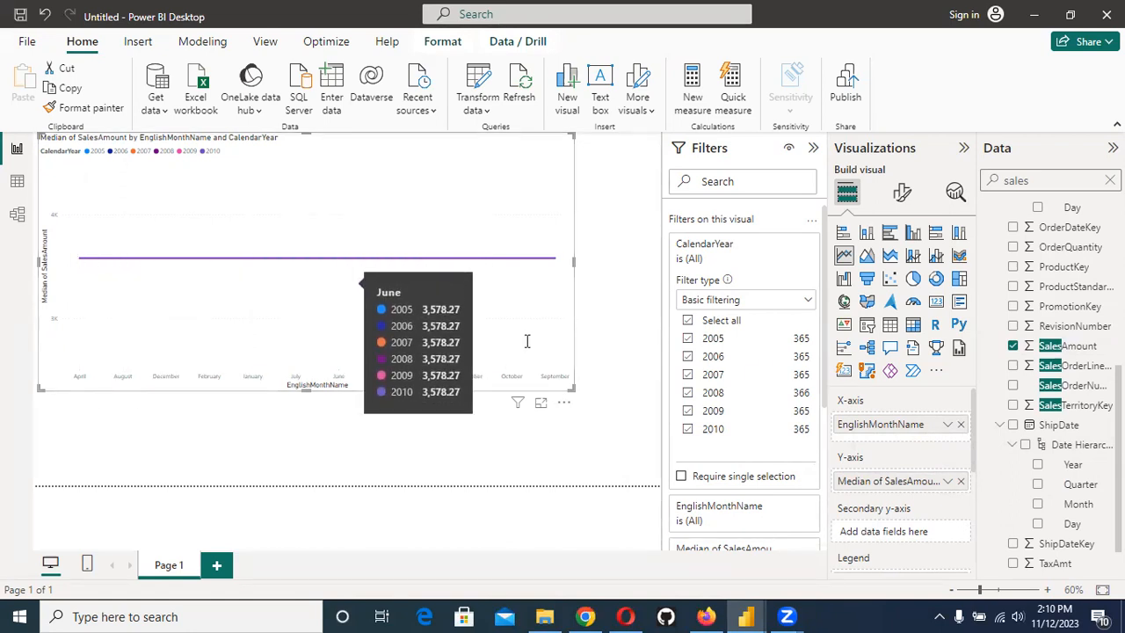
Step: Switch to Chrome to compare with the task 3 sample chart, and return to Power BI Desktop to inspect the line chart
{"action": "key", "text": "alt+Tab"}
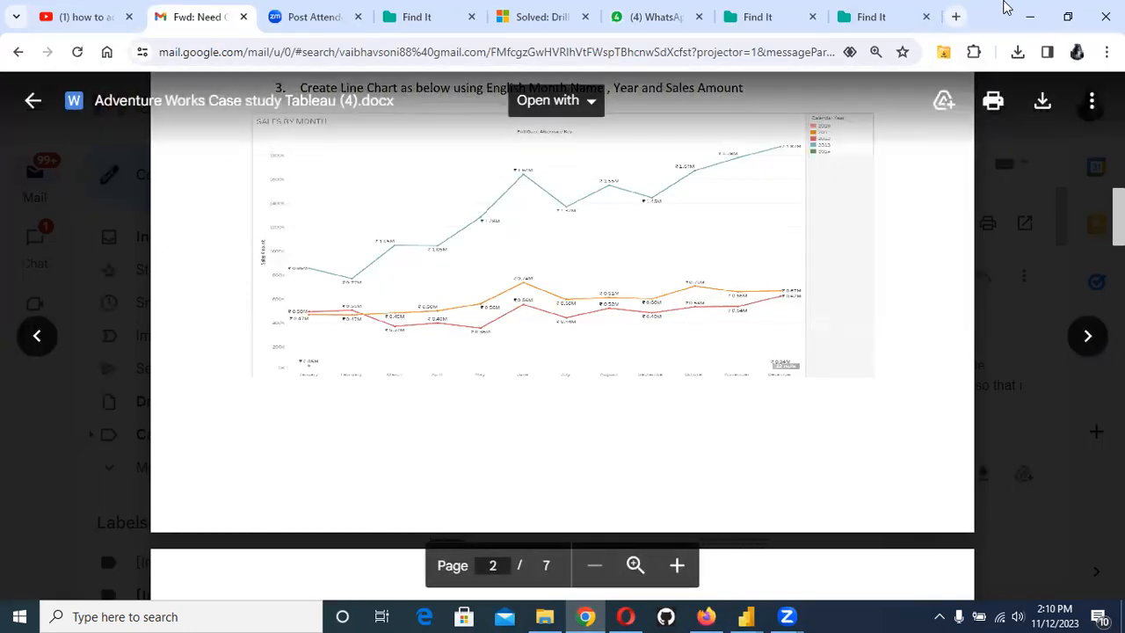
{"action": "left_click", "coordinate": [1028, 16]}
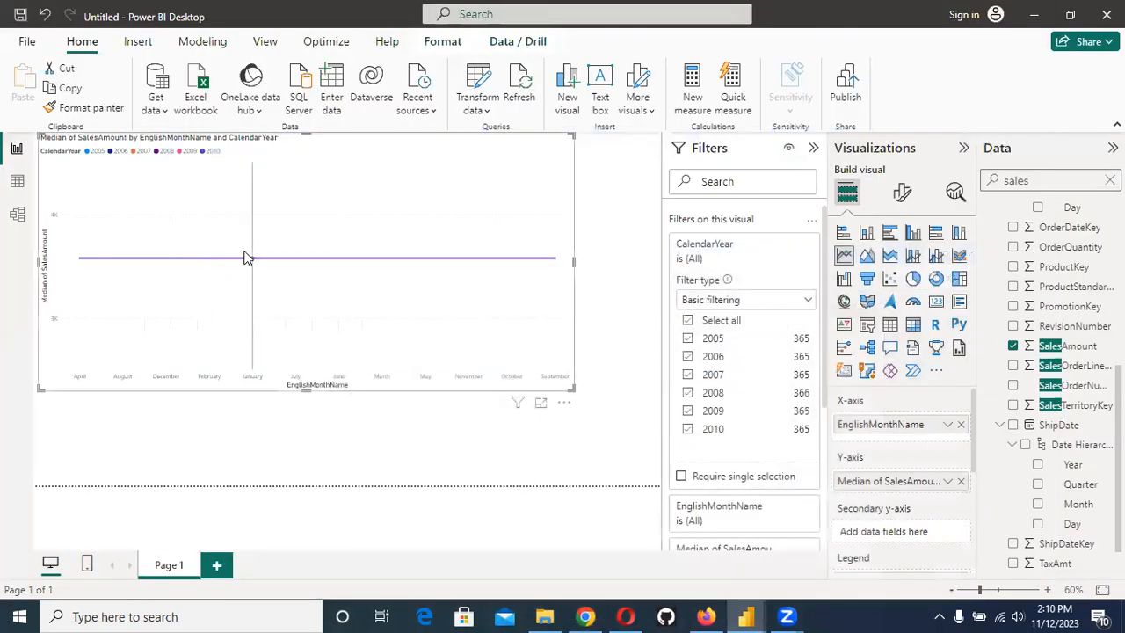
{"action": "mouse_move", "coordinate": [259, 264]}
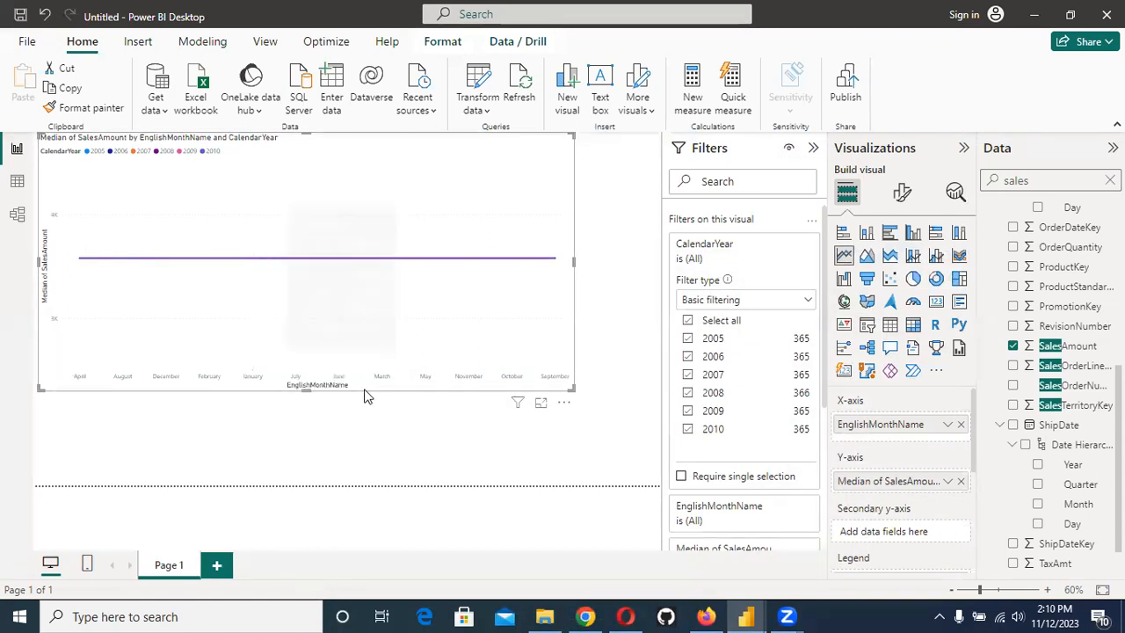
Step: Find DimDate's EnglishMonthName in Table view by searching for "englis", sort it by MonthNumberOfYear and return to the report
{"action": "left_click", "coordinate": [17, 183]}
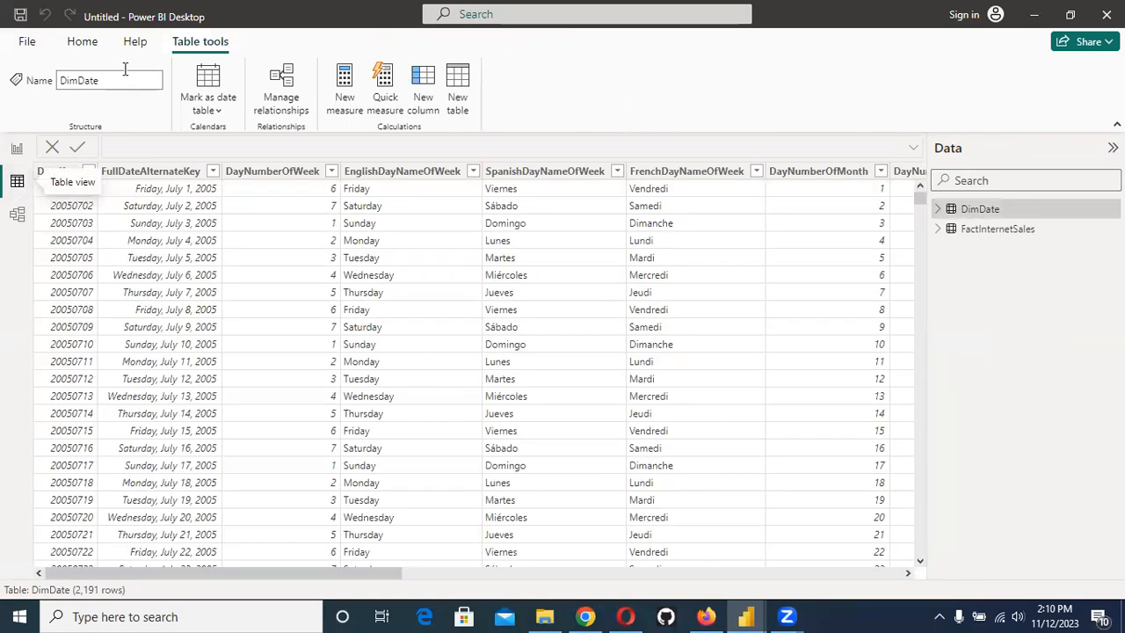
{"action": "left_click", "coordinate": [938, 210]}
{"action": "left_click", "coordinate": [967, 179]}
{"action": "type", "text": "englis"}
{"action": "left_click", "coordinate": [1027, 257]}
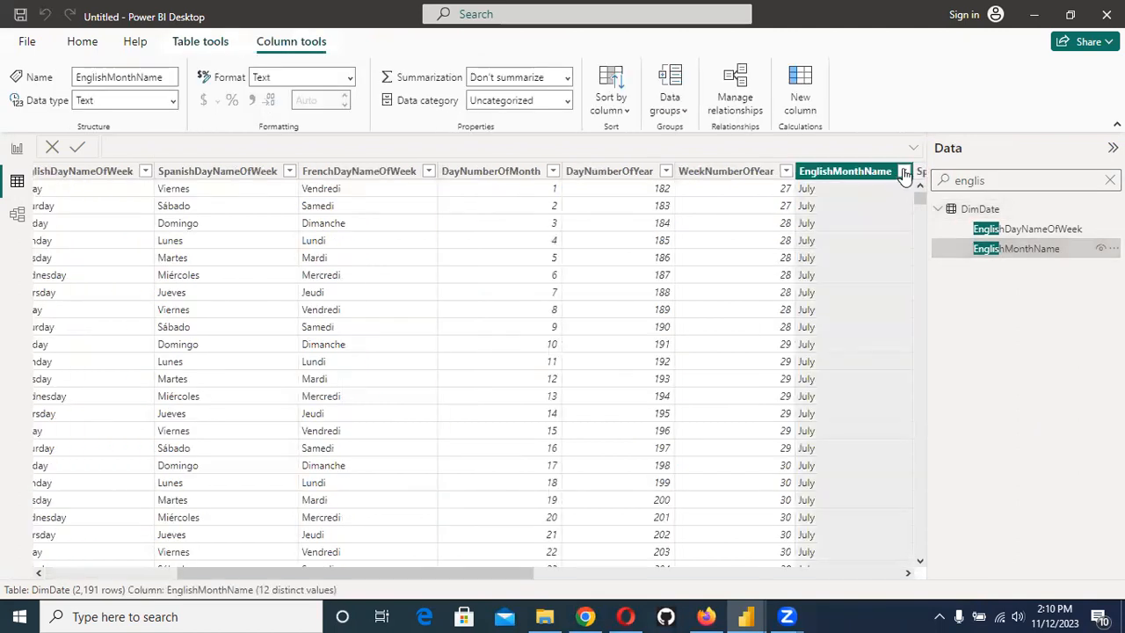
{"action": "left_click", "coordinate": [618, 104]}
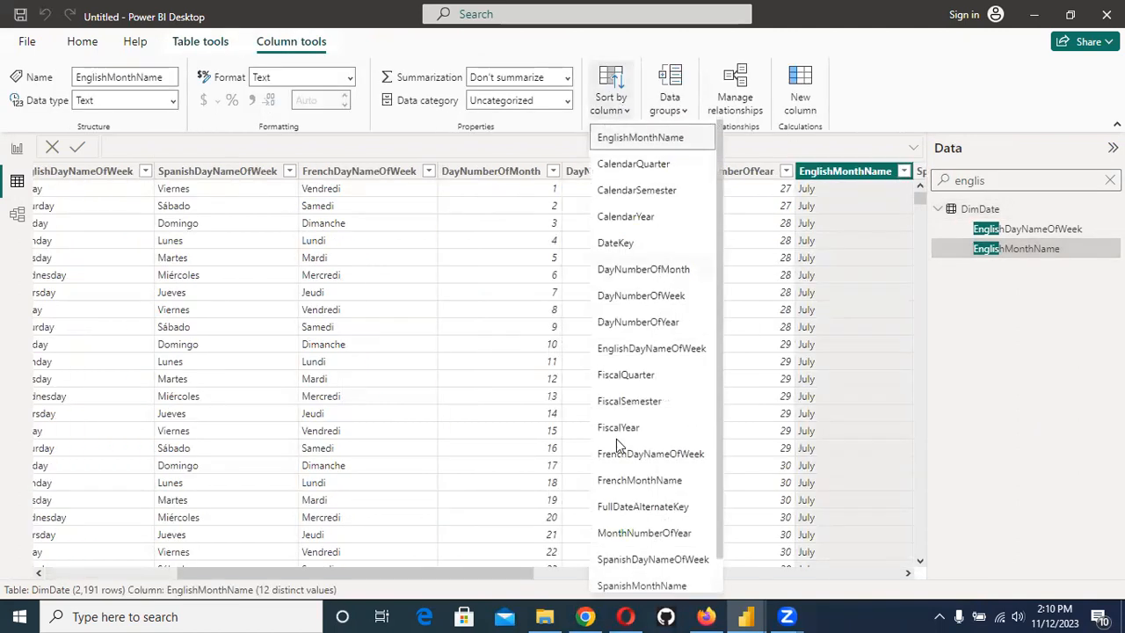
{"action": "left_click", "coordinate": [628, 532]}
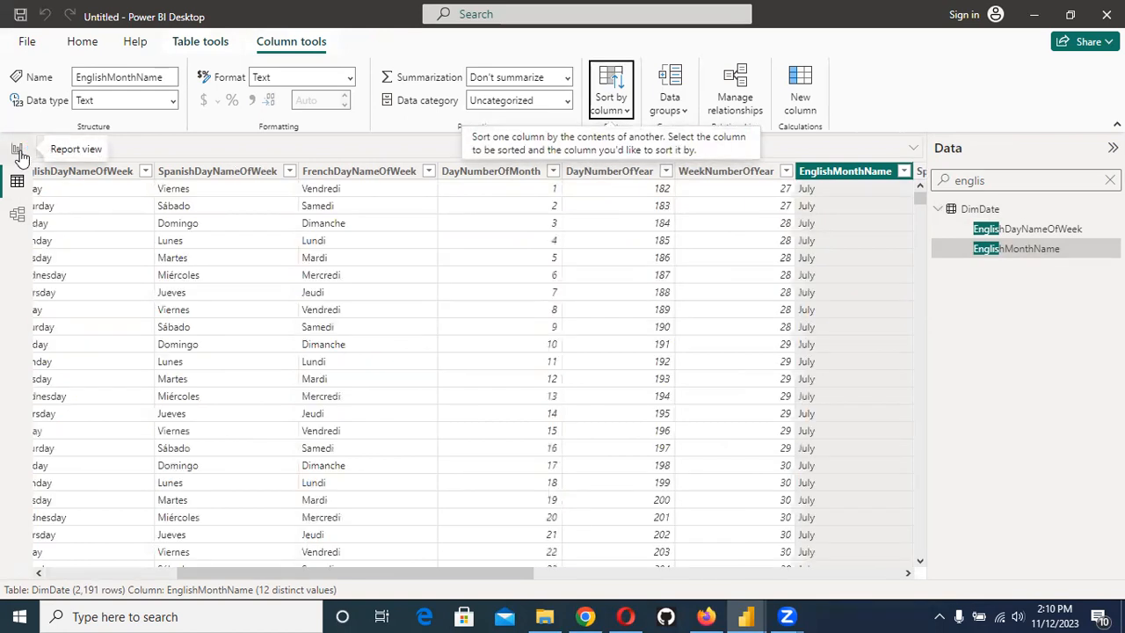
{"action": "left_click", "coordinate": [13, 183]}
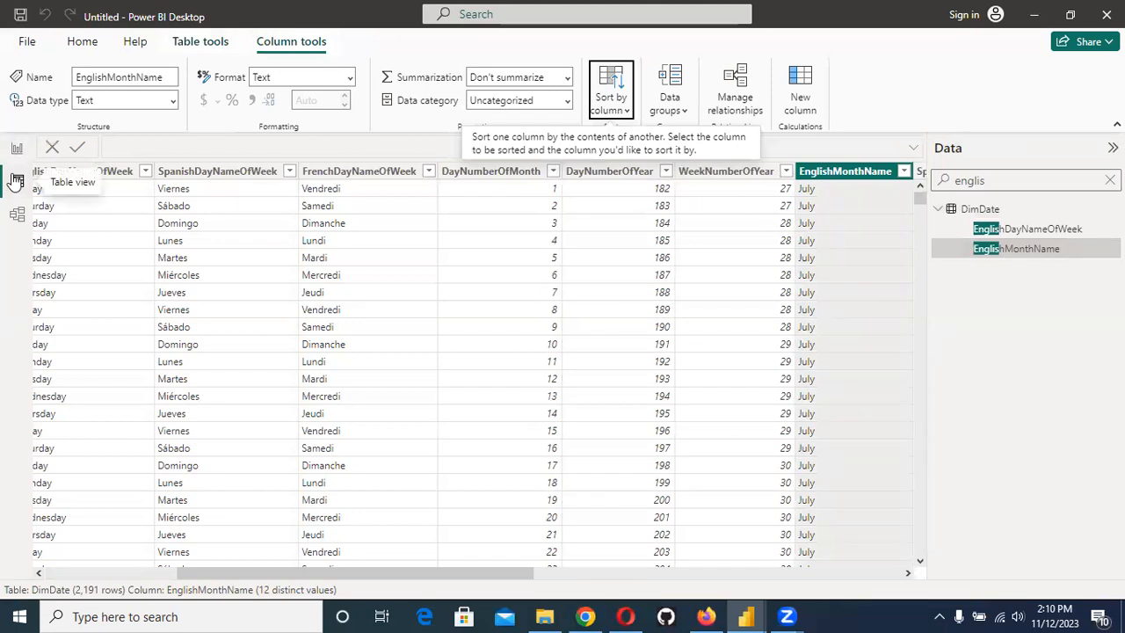
{"action": "left_click", "coordinate": [18, 151]}
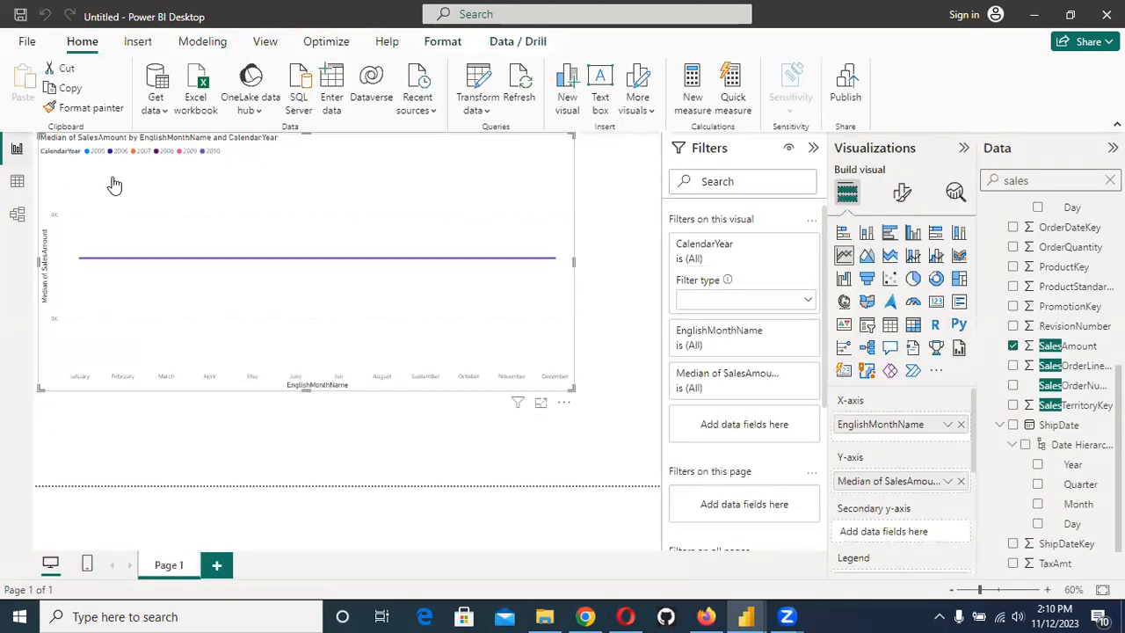
Step: Inspect the chart's monthly values, reapply the MonthNumberOfYear sort to EnglishMonthName in Table view and return to the report
{"action": "mouse_move", "coordinate": [115, 183]}
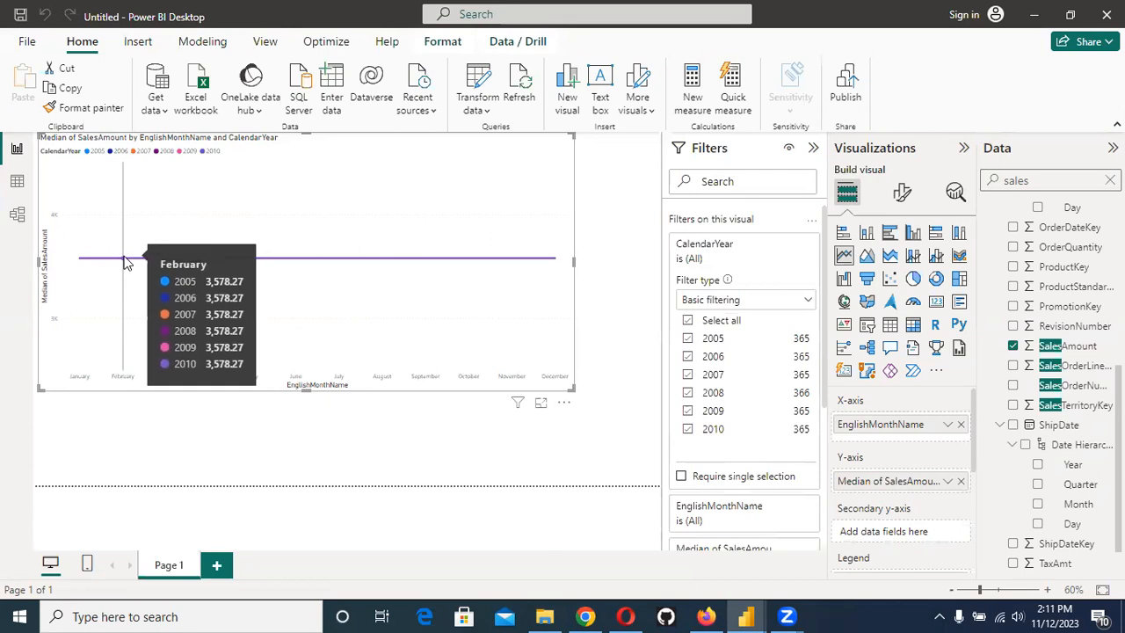
{"action": "left_click", "coordinate": [181, 431]}
{"action": "left_click", "coordinate": [16, 180]}
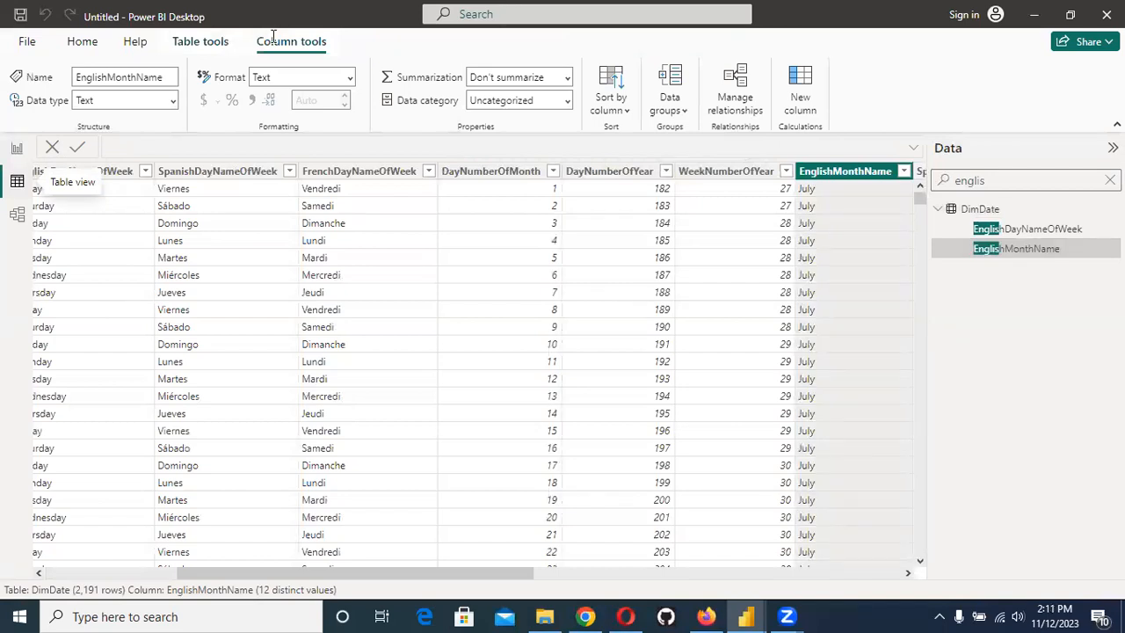
{"action": "left_click", "coordinate": [629, 112]}
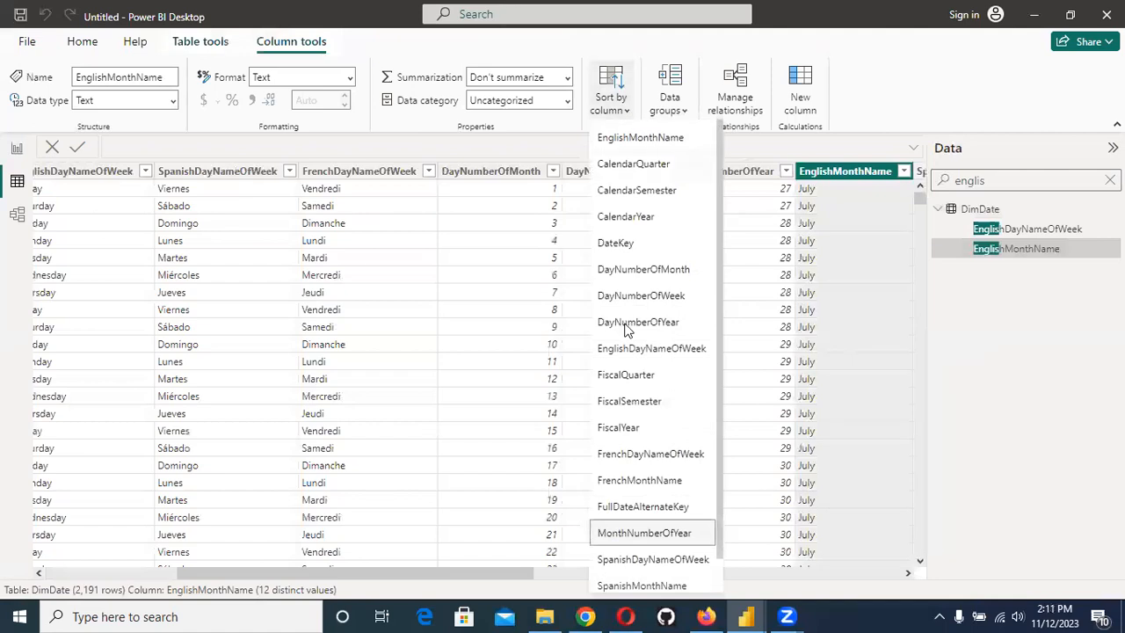
{"action": "left_click", "coordinate": [641, 534]}
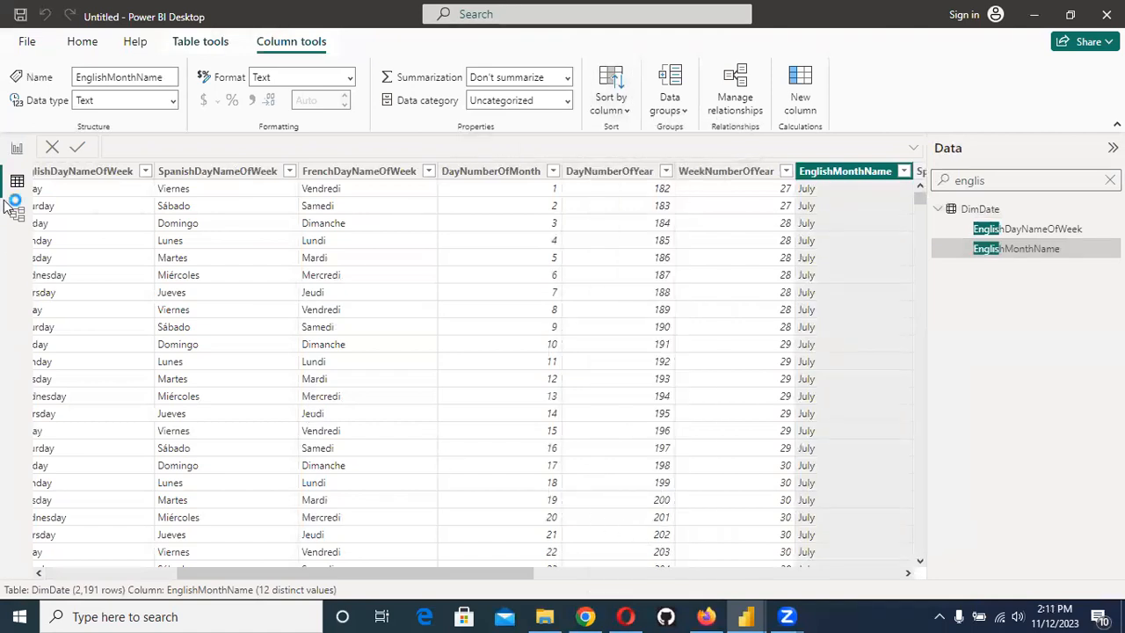
{"action": "left_click", "coordinate": [15, 153]}
{"action": "left_click", "coordinate": [10, 155]}
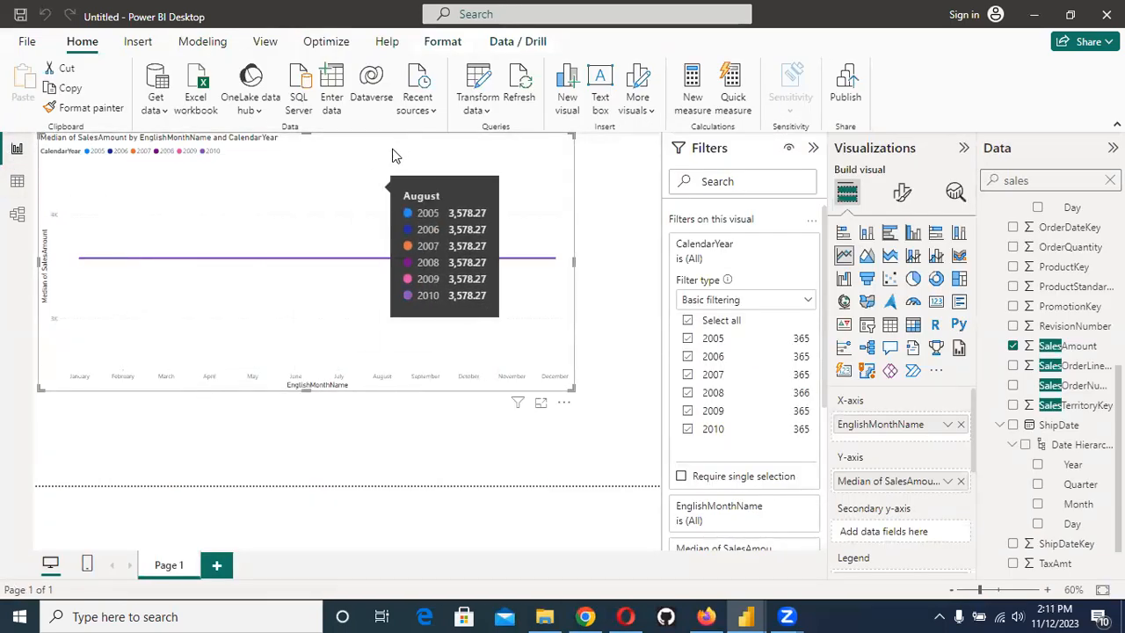
Step: Turn on Drill through for the line chart
{"action": "left_click", "coordinate": [516, 43]}
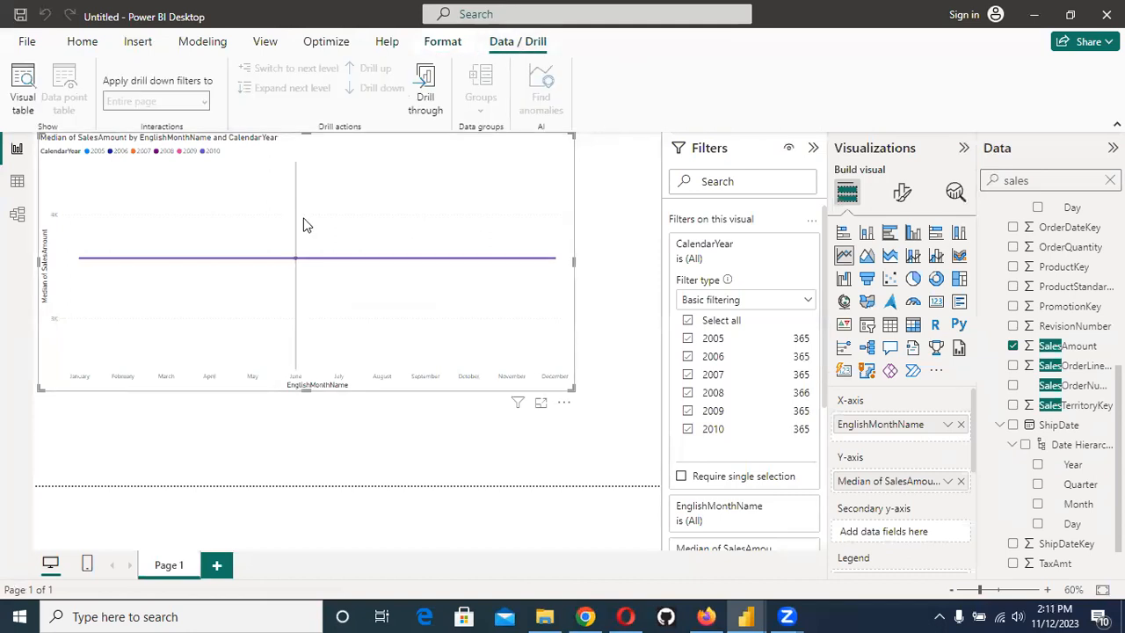
{"action": "left_click", "coordinate": [428, 97]}
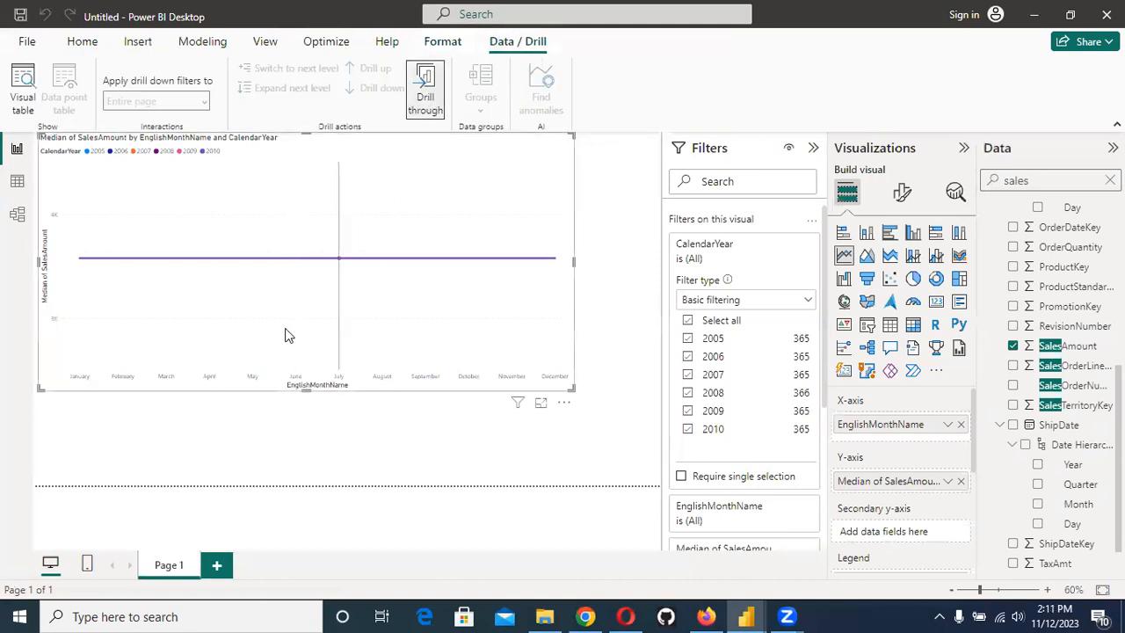
Step: Check the line chart's available drill-through actions, the CalendarYear legend options and the FactInternetSales fields
{"action": "left_click", "coordinate": [252, 259]}
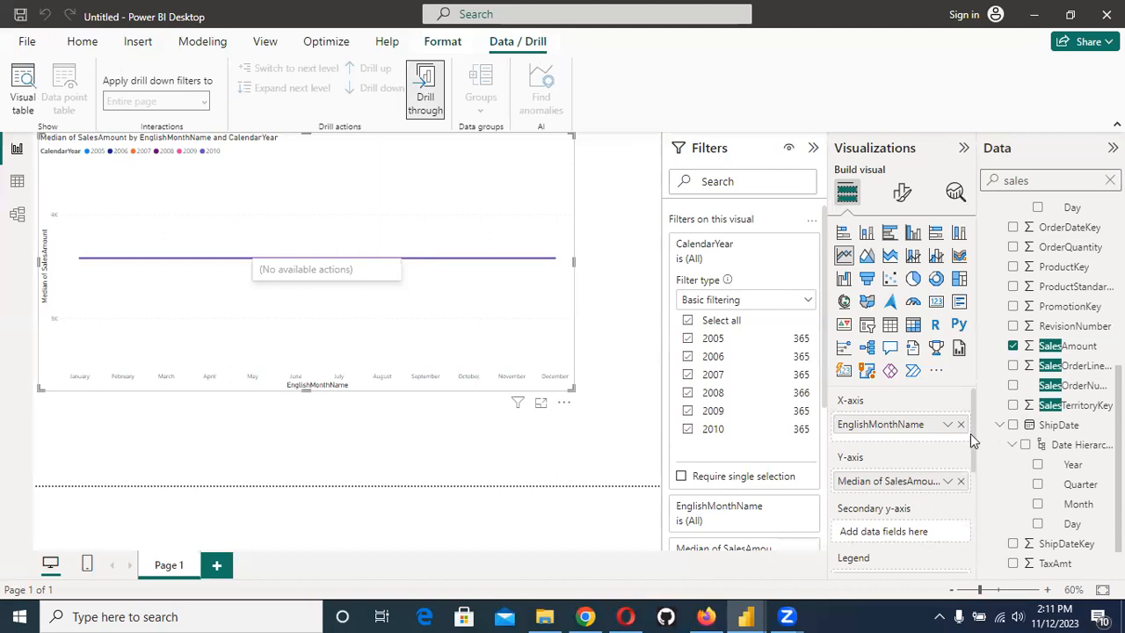
{"action": "scroll", "coordinate": [967, 483], "scroll_direction": "down", "scroll_amount": 2}
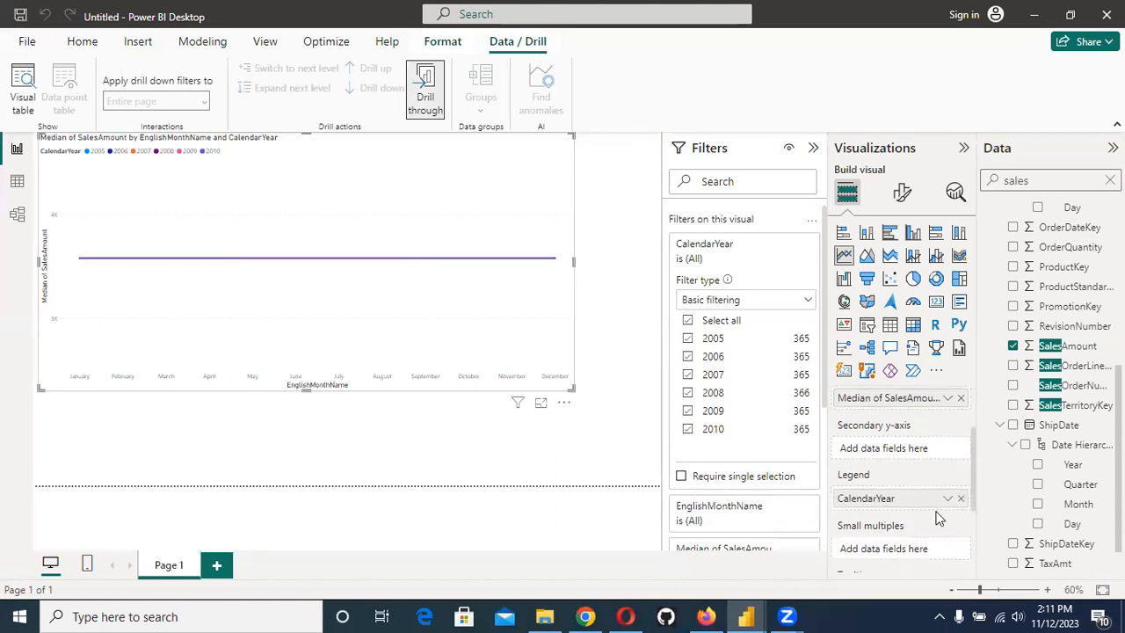
{"action": "scroll", "coordinate": [908, 542], "scroll_direction": "up", "scroll_amount": 1}
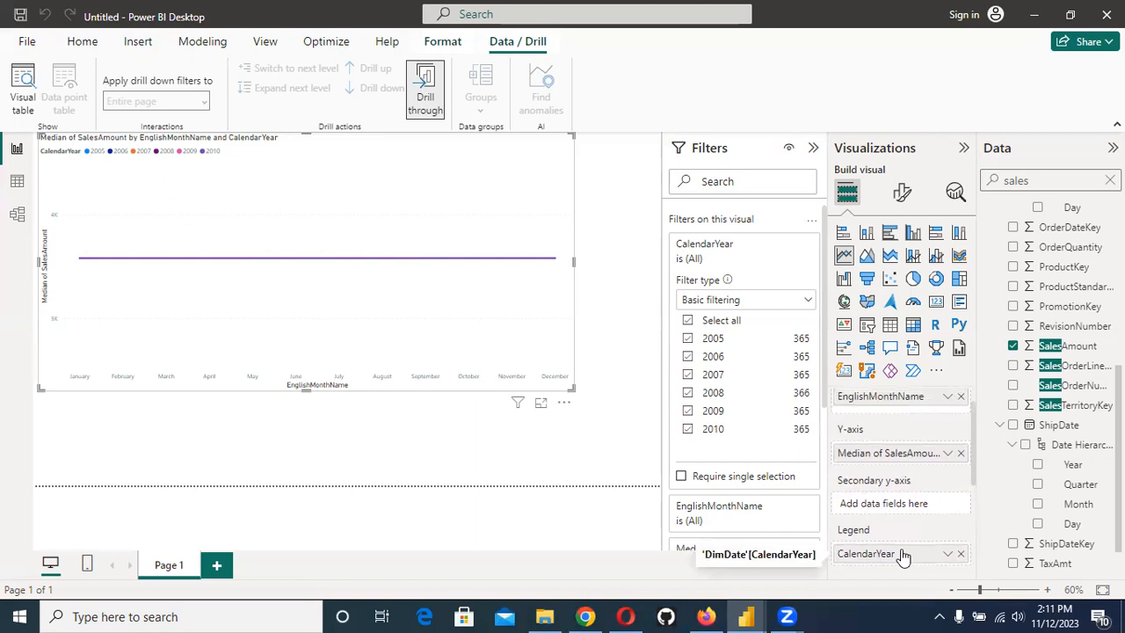
{"action": "right_click", "coordinate": [901, 554]}
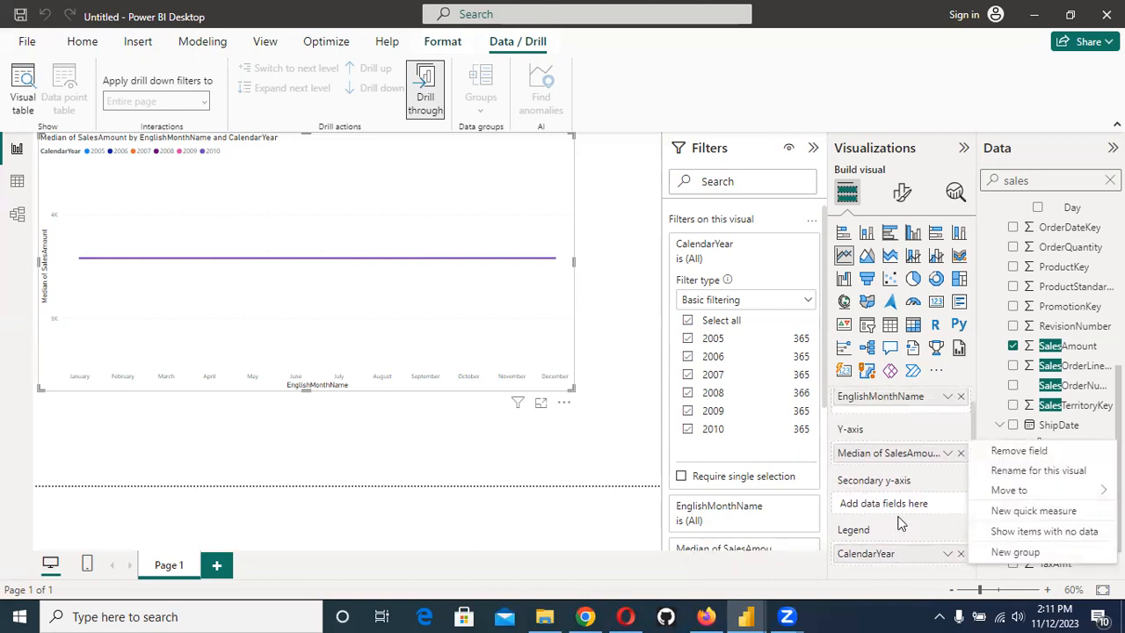
{"action": "left_click", "coordinate": [899, 517]}
{"action": "scroll", "coordinate": [995, 454], "scroll_direction": "up", "scroll_amount": 10}
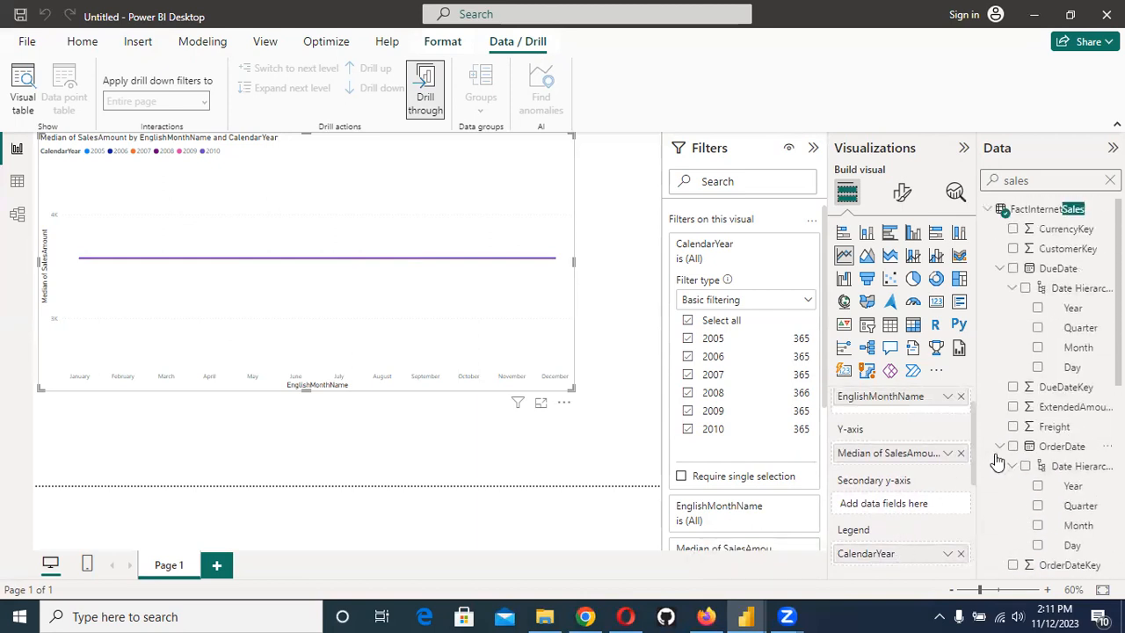
{"action": "scroll", "coordinate": [1071, 377], "scroll_direction": "down", "scroll_amount": 6}
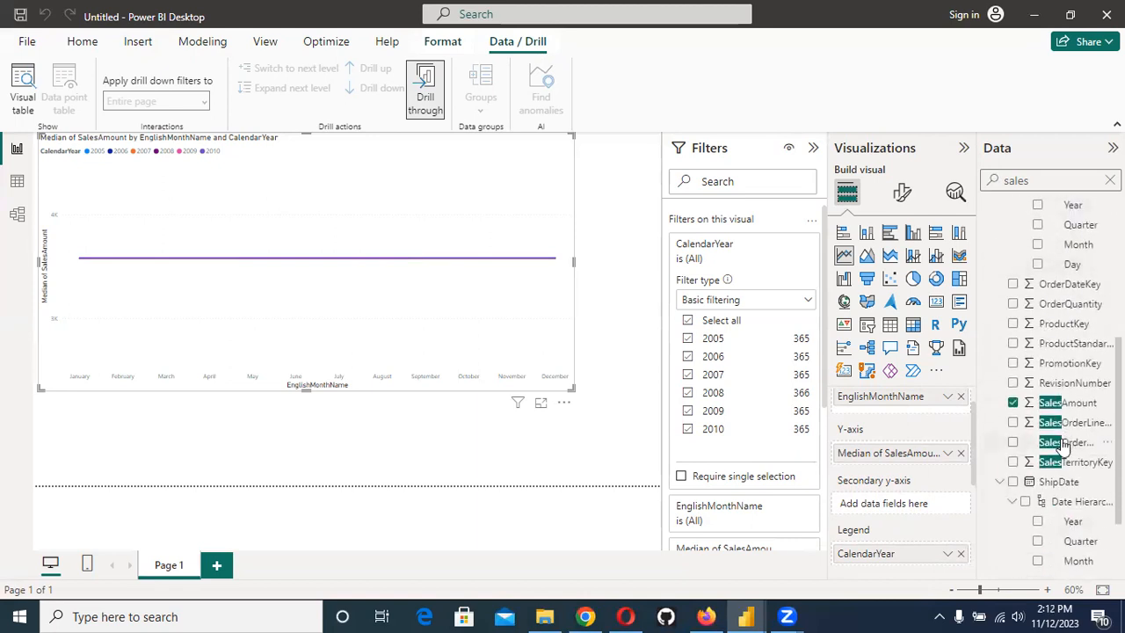
{"action": "scroll", "coordinate": [1067, 441], "scroll_direction": "down", "scroll_amount": 2}
{"action": "scroll", "coordinate": [1066, 444], "scroll_direction": "up", "scroll_amount": 7}
Step: Search the data fields for "cal" and move CalendarYear from the legend to the Y-axis of the line chart
{"action": "left_click", "coordinate": [1035, 180]}
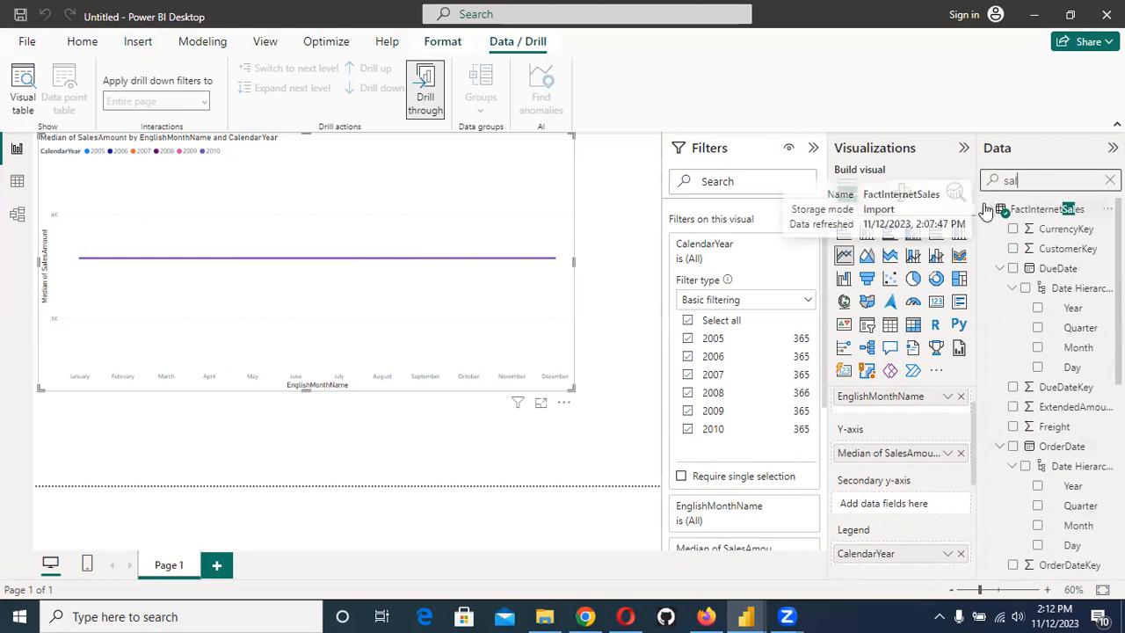
{"action": "key", "text": "BackSpace"}
{"action": "key", "text": "BackSpace"}
{"action": "key", "text": "BackSpace"}
{"action": "key", "text": "BackSpace"}
{"action": "key", "text": "BackSpace"}
{"action": "type", "text": "cal"}
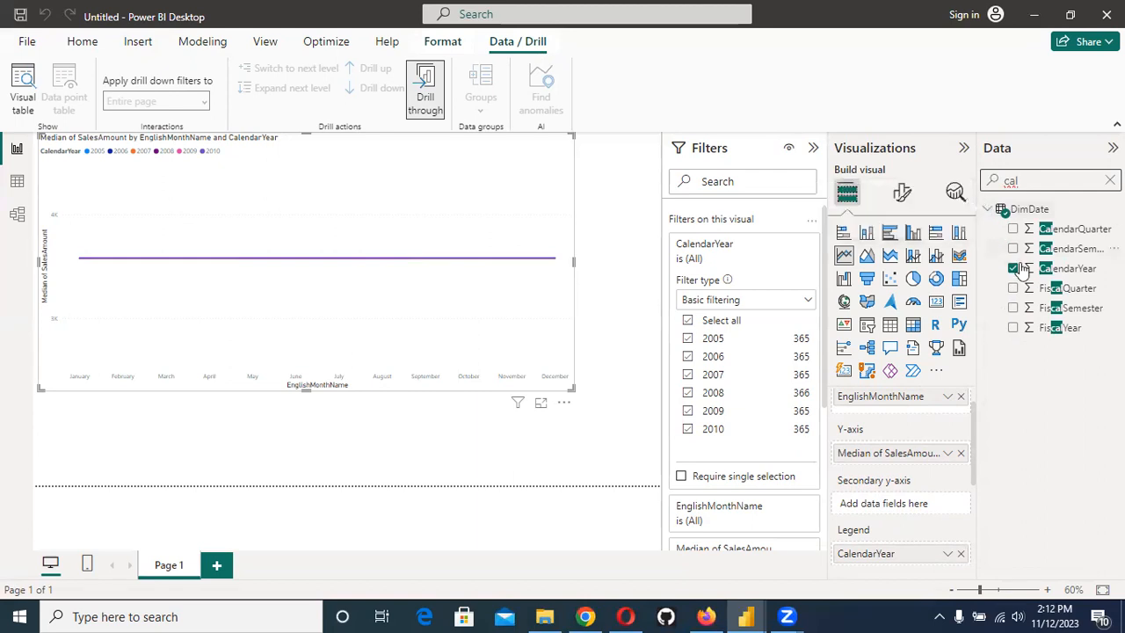
{"action": "left_click_drag", "start_coordinate": [1068, 268], "coordinate": [908, 474]}
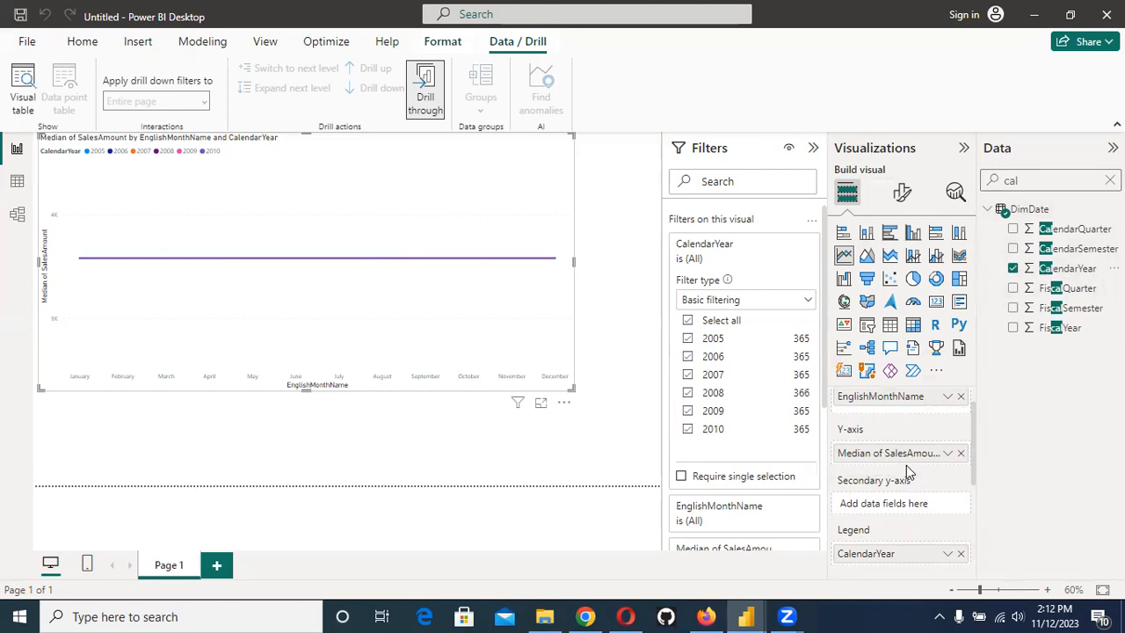
{"action": "scroll", "coordinate": [906, 465], "scroll_direction": "down", "scroll_amount": 1}
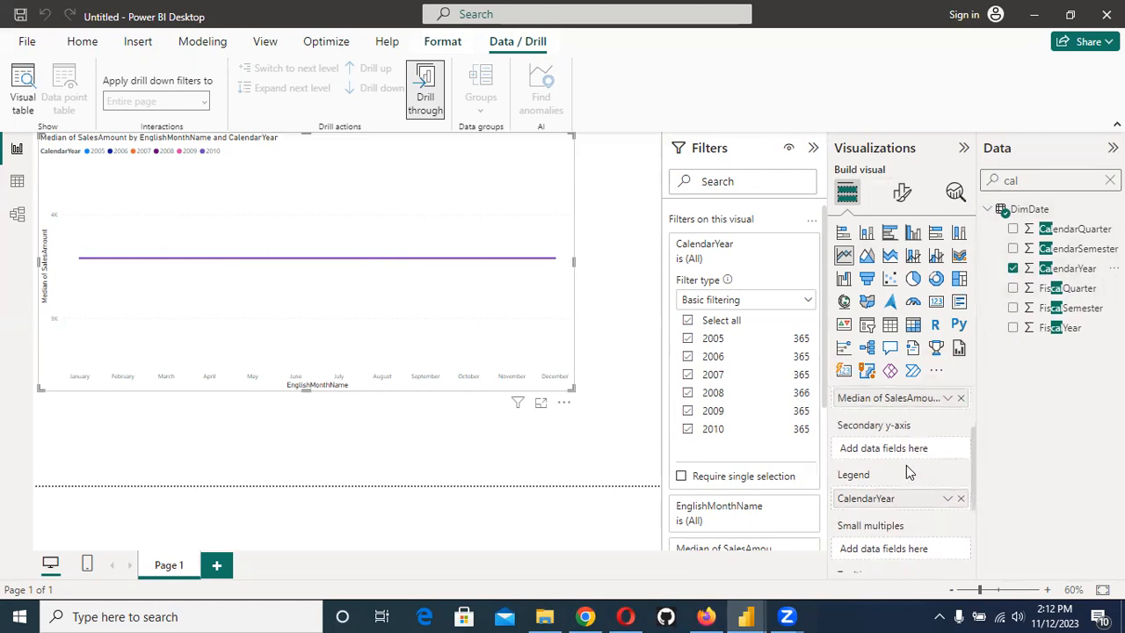
{"action": "left_click", "coordinate": [949, 498]}
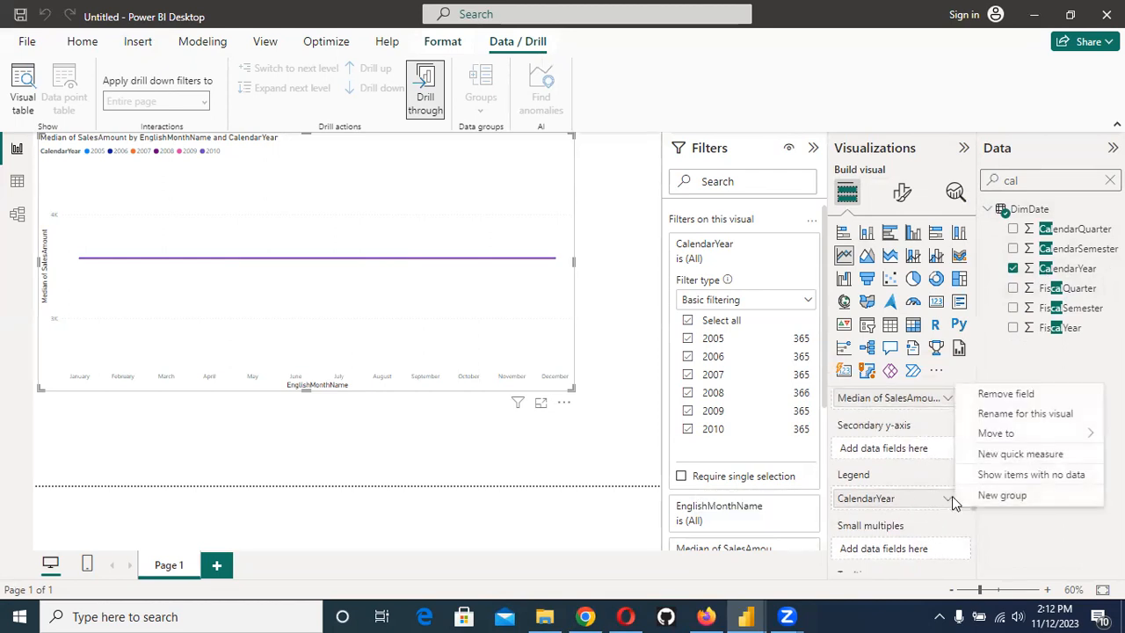
{"action": "mouse_move", "coordinate": [994, 435]}
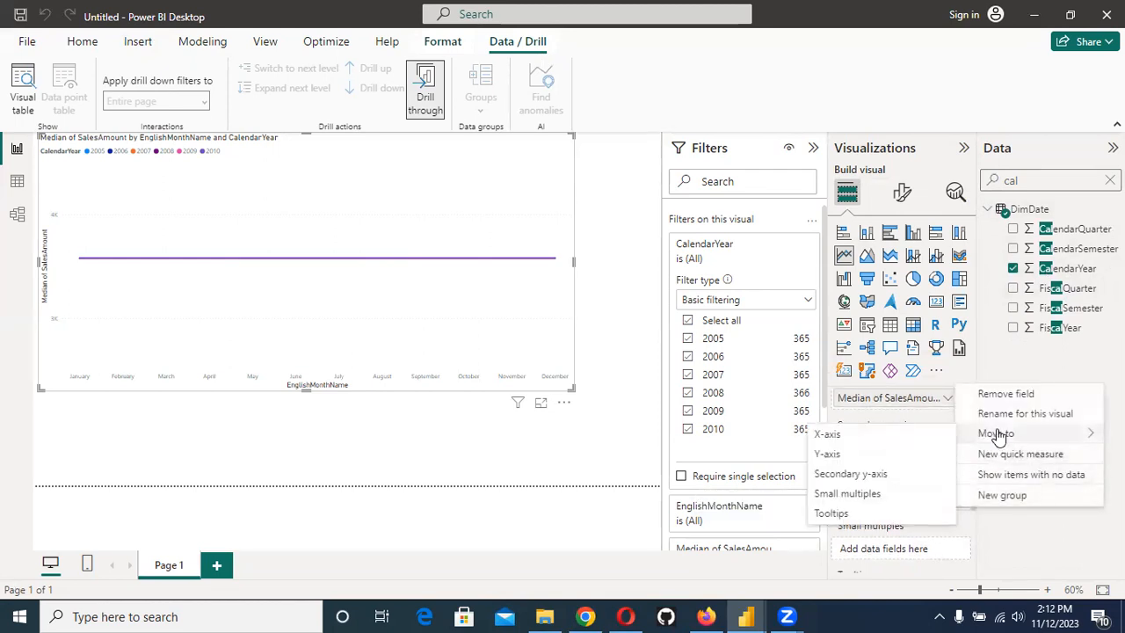
{"action": "left_click", "coordinate": [873, 456]}
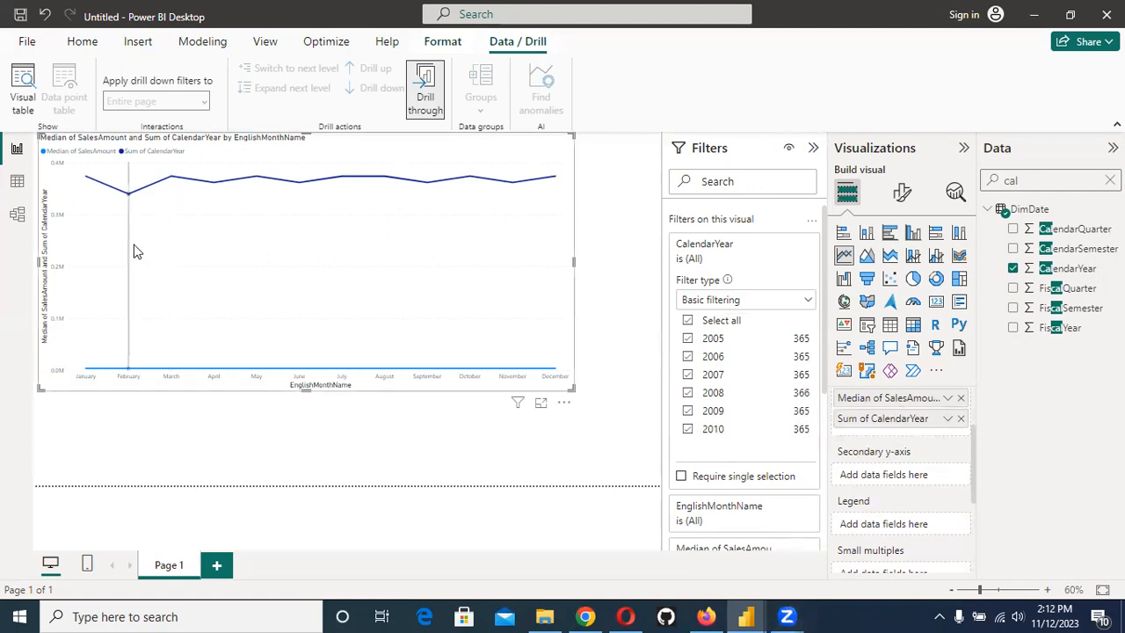
Step: Move CalendarYear from the Y-axis back to the legend and try to add it to the Y-axis from DimDate again
{"action": "right_click", "coordinate": [130, 197]}
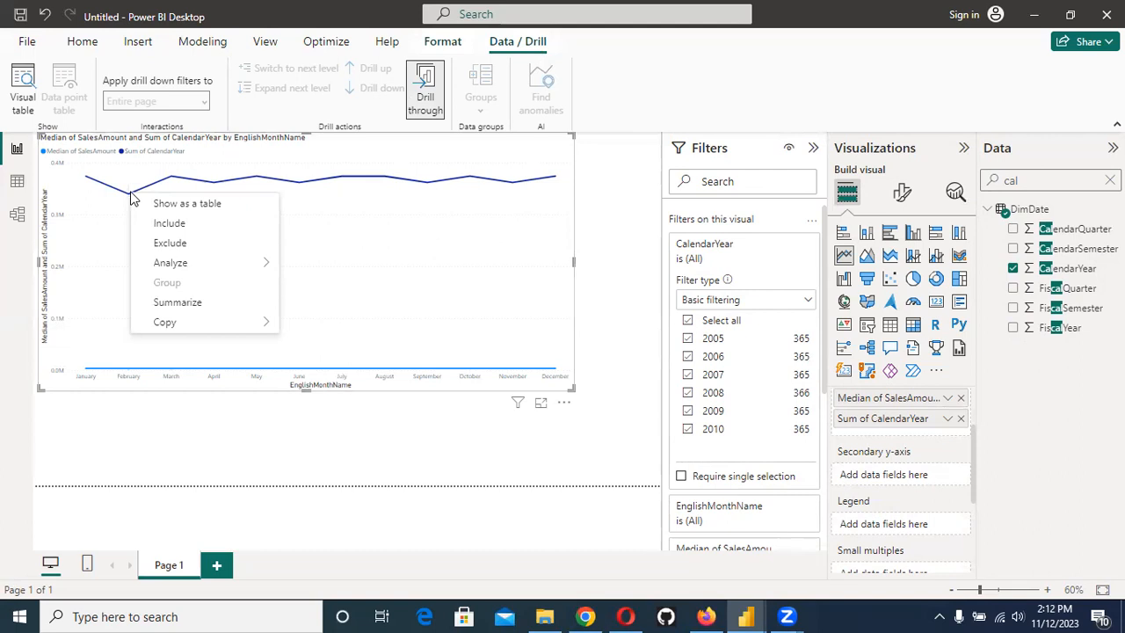
{"action": "left_click", "coordinate": [891, 425]}
{"action": "left_click_drag", "start_coordinate": [892, 427], "coordinate": [888, 525]}
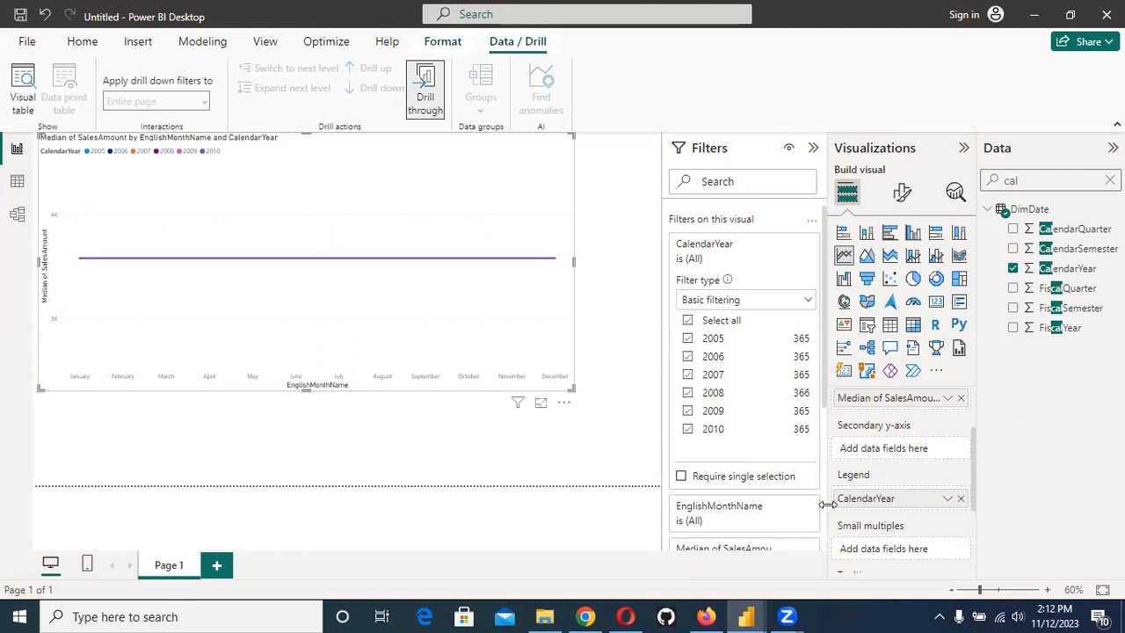
{"action": "left_click_drag", "start_coordinate": [1086, 271], "coordinate": [911, 452]}
{"action": "scroll", "coordinate": [953, 459], "scroll_direction": "up", "scroll_amount": 2}
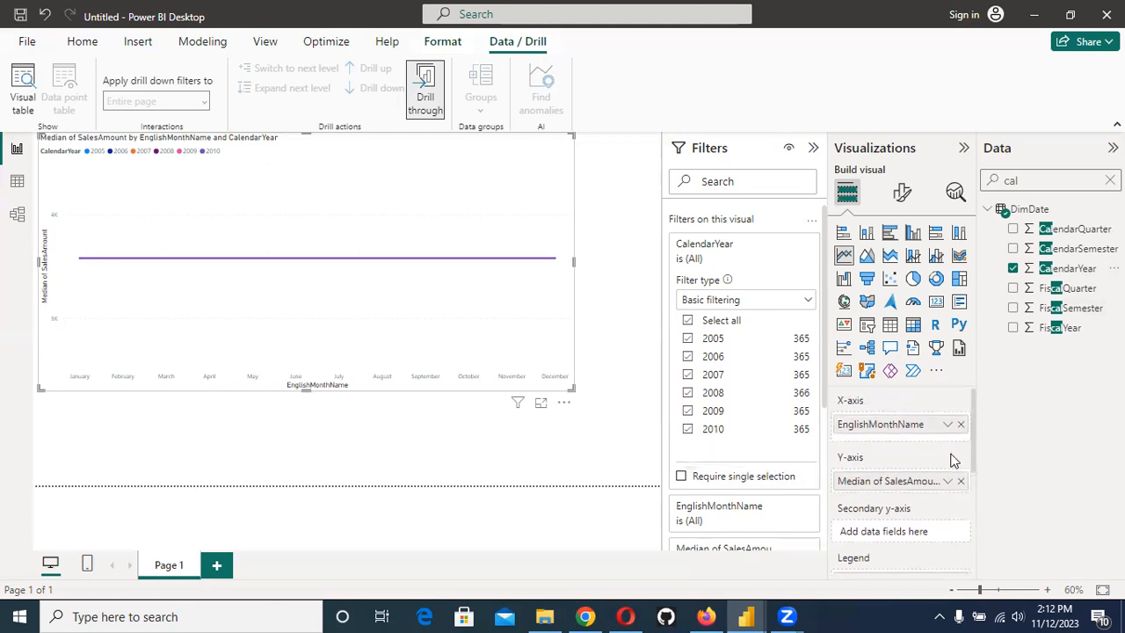
{"action": "scroll", "coordinate": [954, 459], "scroll_direction": "down", "scroll_amount": 1}
{"action": "scroll", "coordinate": [954, 459], "scroll_direction": "up", "scroll_amount": 1}
Step: Replace EnglishMonthName on the X-axis with the DueDate Date Hierarchy of FactInternetSales, found by searching for "dued"
{"action": "left_click", "coordinate": [962, 426]}
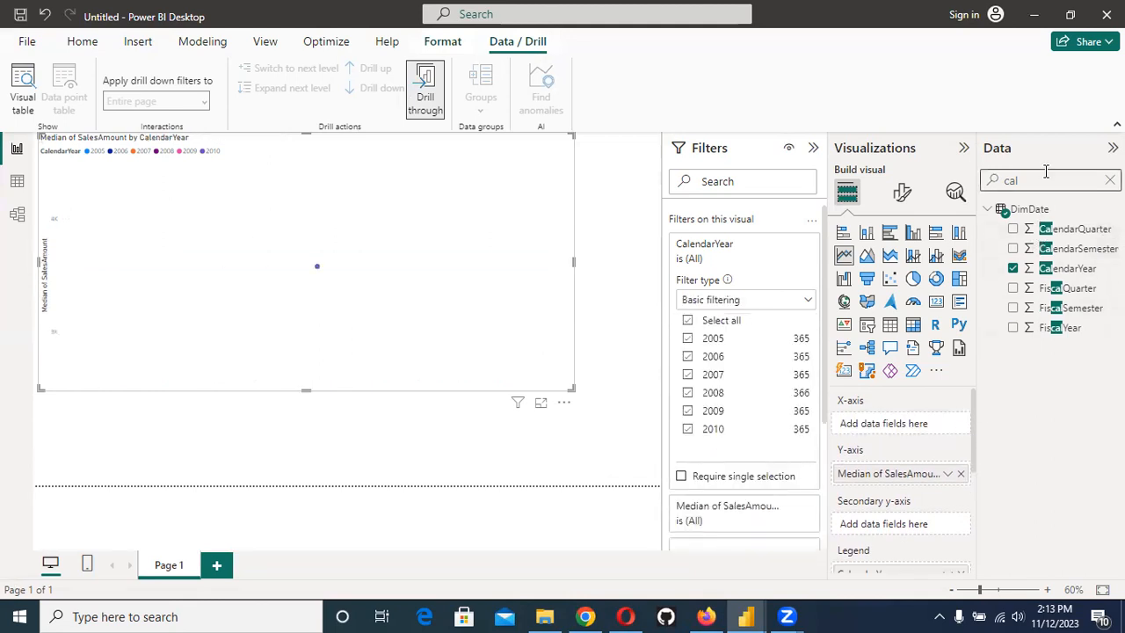
{"action": "key", "text": "BackSpace"}
{"action": "key", "text": "BackSpace"}
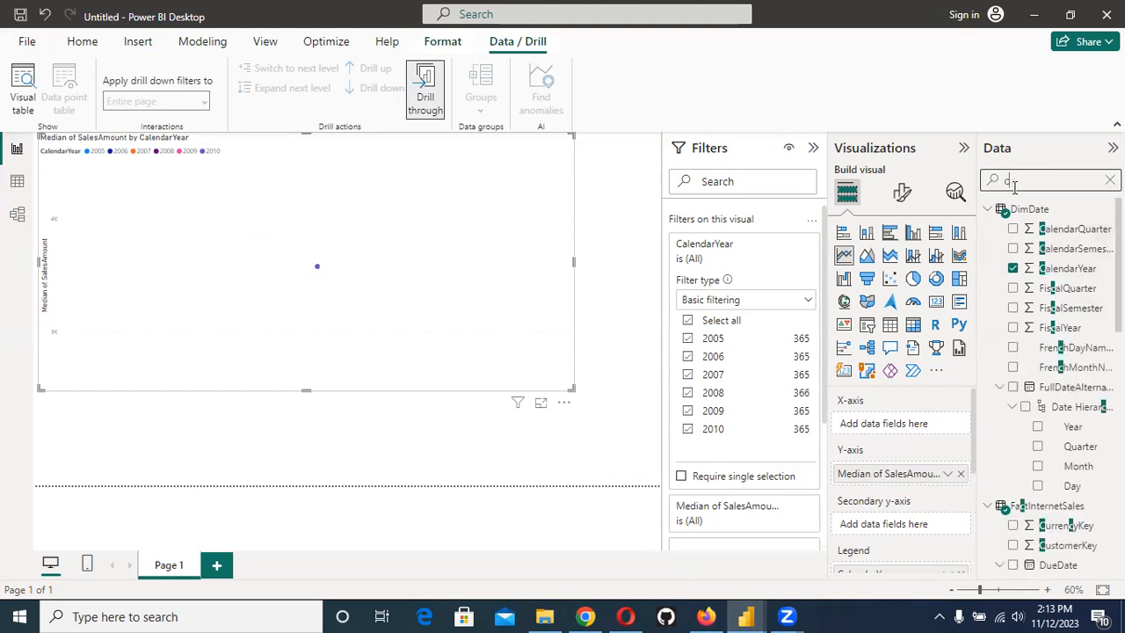
{"action": "type", "text": "due"}
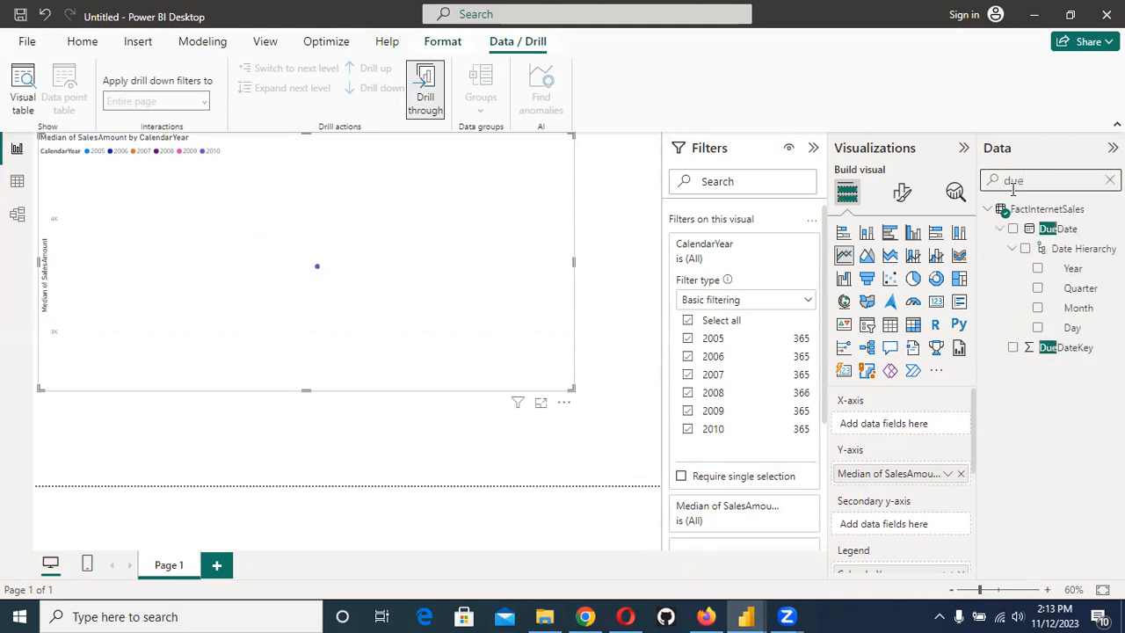
{"action": "type", "text": "d"}
{"action": "left_click", "coordinate": [1026, 254]}
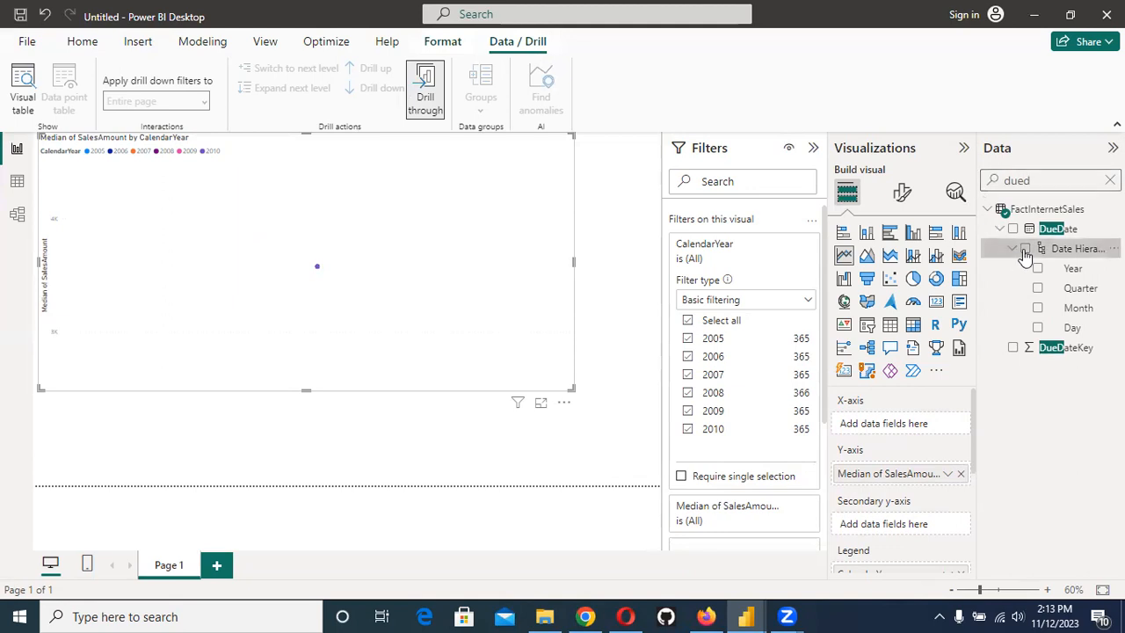
{"action": "left_click", "coordinate": [1026, 250]}
{"action": "scroll", "coordinate": [961, 466], "scroll_direction": "down", "scroll_amount": 2}
{"action": "scroll", "coordinate": [963, 474], "scroll_direction": "up", "scroll_amount": 2}
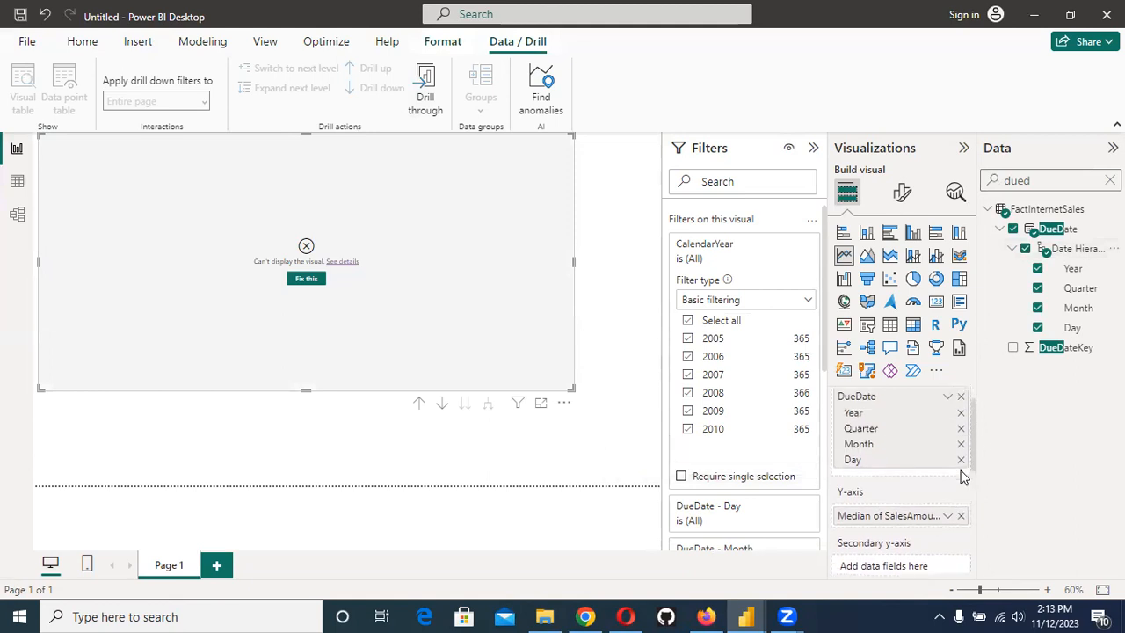
Step: Remove the DueDate hierarchy from the X-axis and put back DimDate's EnglishMonthName, found by searching for "englis"
{"action": "left_click", "coordinate": [961, 397]}
{"action": "double_click", "coordinate": [1046, 180]}
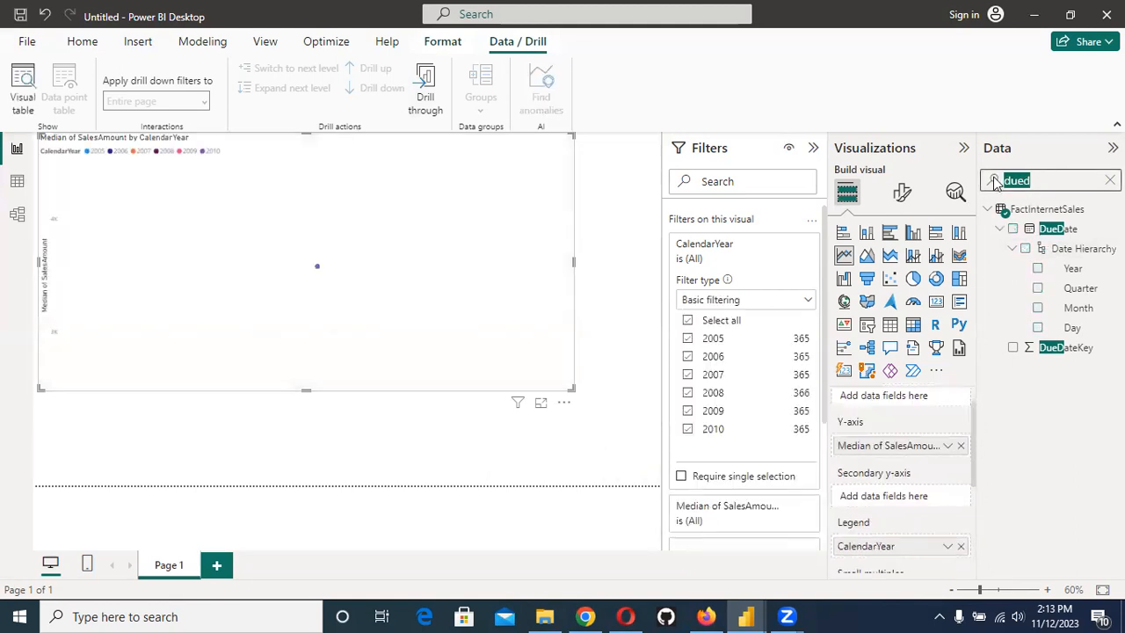
{"action": "type", "text": "englis"}
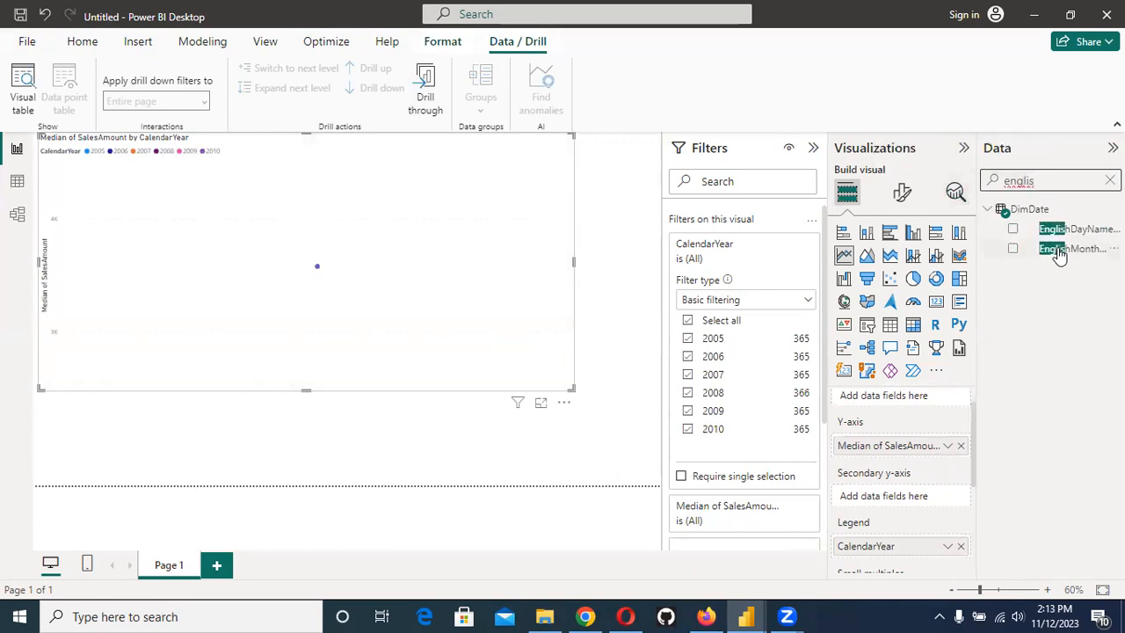
{"action": "left_click_drag", "start_coordinate": [1059, 249], "coordinate": [886, 424]}
{"action": "left_click_drag", "start_coordinate": [1081, 249], "coordinate": [1048, 368]}
{"action": "scroll", "coordinate": [950, 461], "scroll_direction": "down", "scroll_amount": 2}
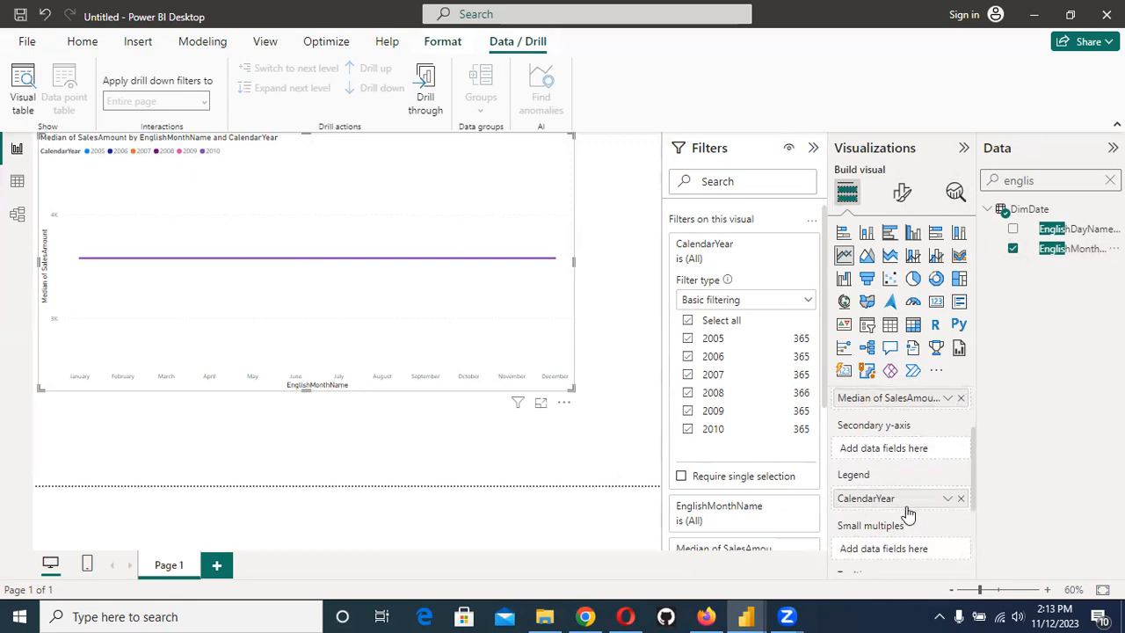
Step: Remove CalendarYear from the legend, search the fields for "cale" and add DimDate's CalendarYear to the secondary Y-axis
{"action": "left_click", "coordinate": [962, 500]}
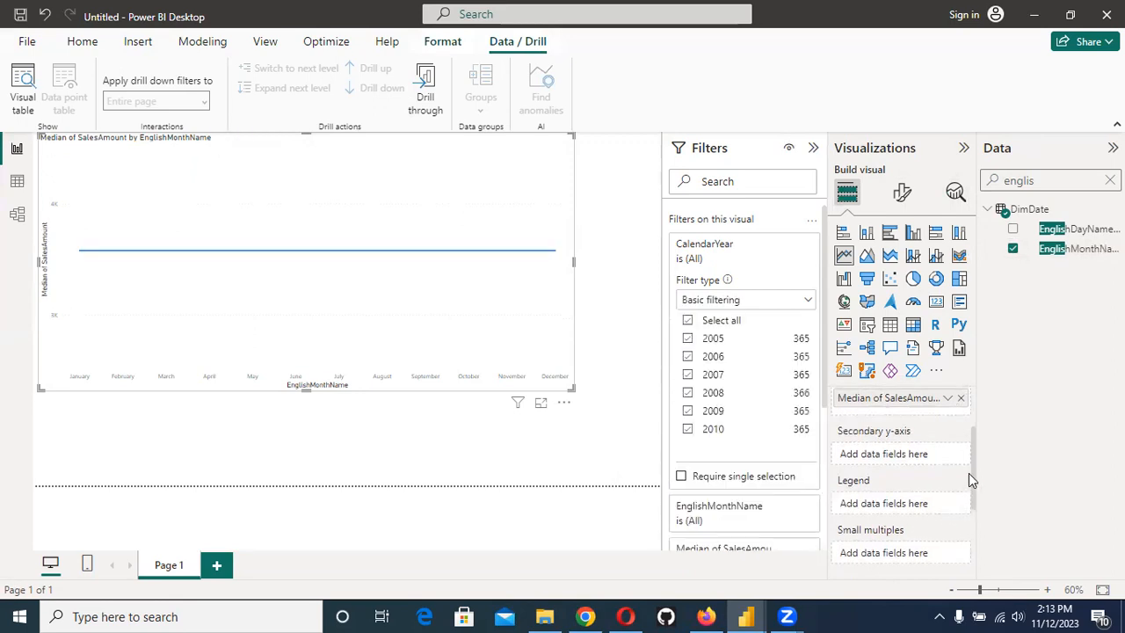
{"action": "scroll", "coordinate": [968, 475], "scroll_direction": "up", "scroll_amount": 1}
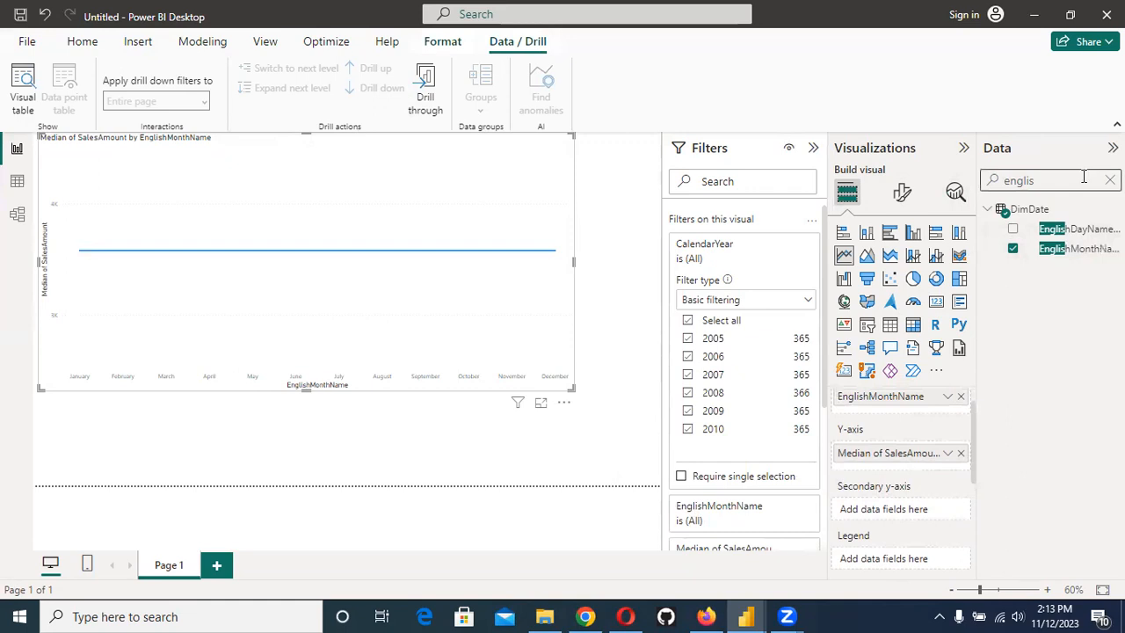
{"action": "key", "text": "BackSpace"}
{"action": "key", "text": "BackSpace"}
{"action": "key", "text": "BackSpace"}
{"action": "key", "text": "BackSpace"}
{"action": "key", "text": "BackSpace"}
{"action": "key", "text": "BackSpace"}
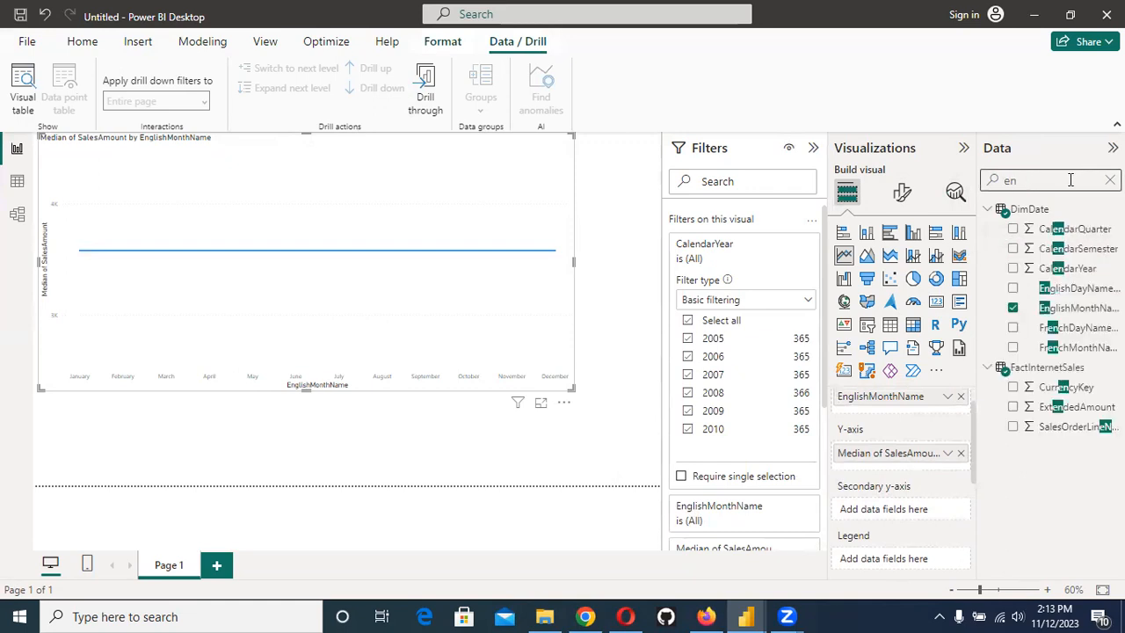
{"action": "type", "text": "cale"}
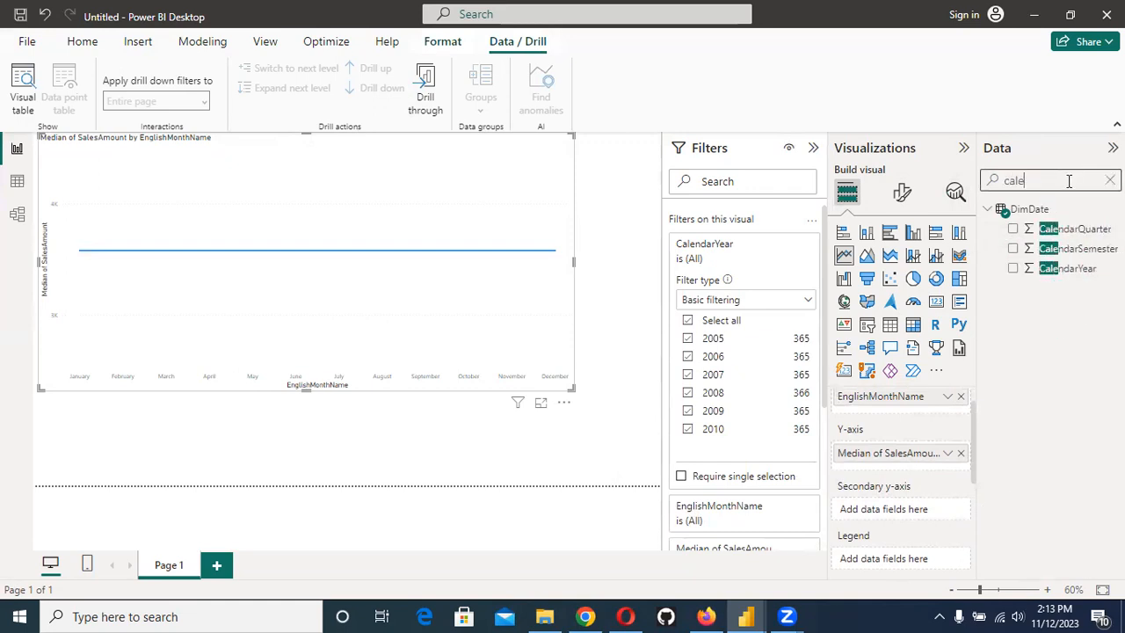
{"action": "left_click_drag", "start_coordinate": [1081, 269], "coordinate": [925, 513]}
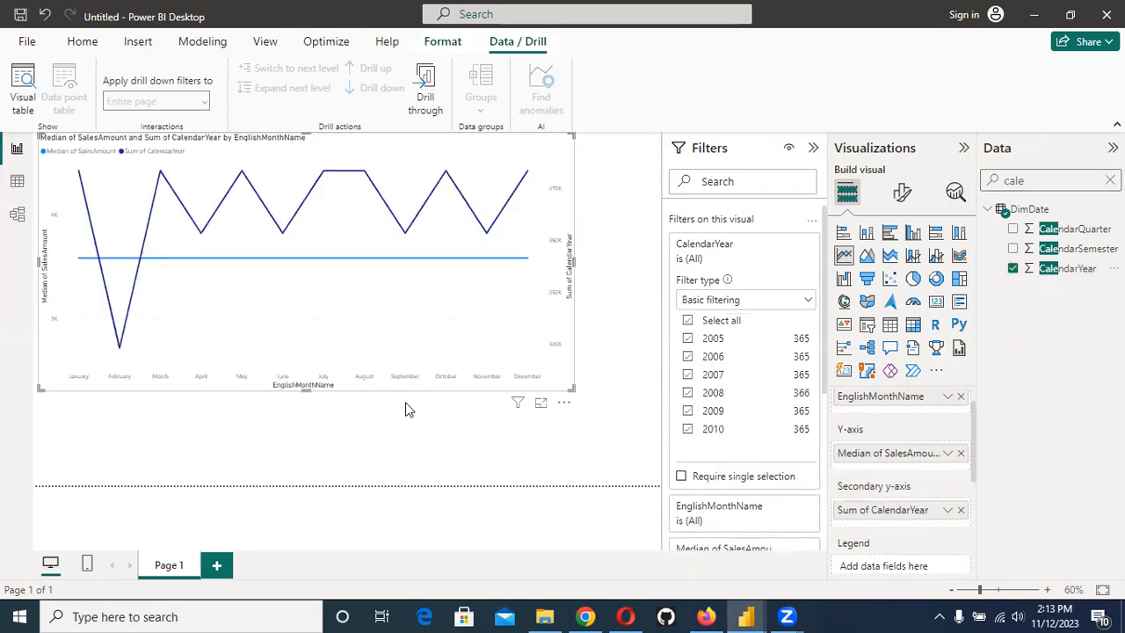
Step: Set the aggregation of CalendarYear on the secondary Y-axis to Count and that of SalesAmount on the Y-axis to Sum
{"action": "right_click", "coordinate": [148, 260]}
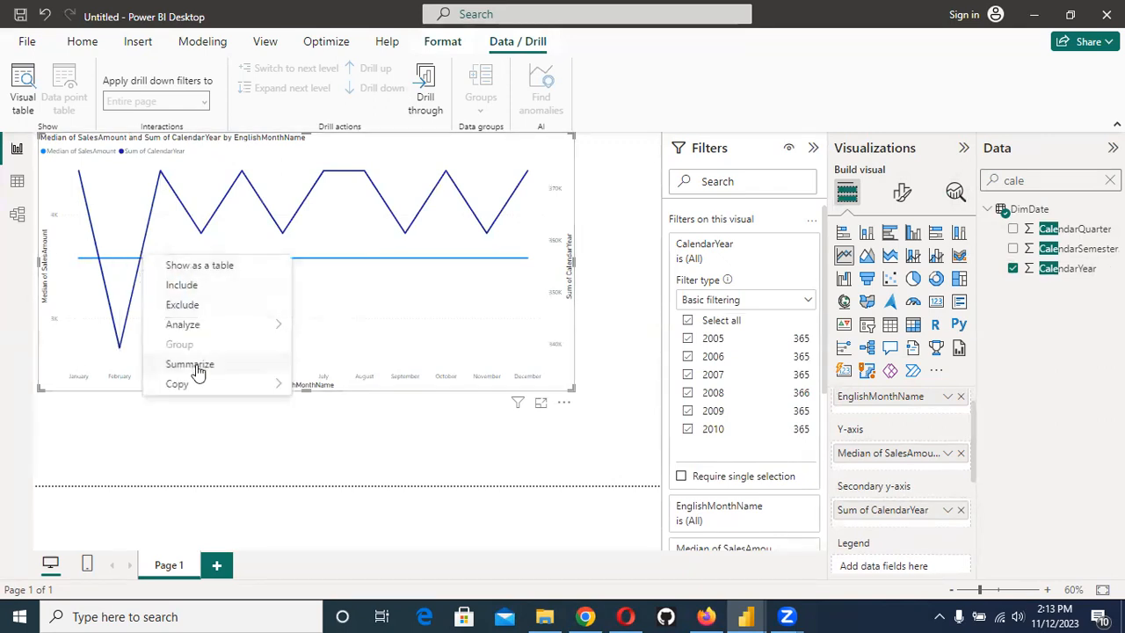
{"action": "key", "text": "Escape"}
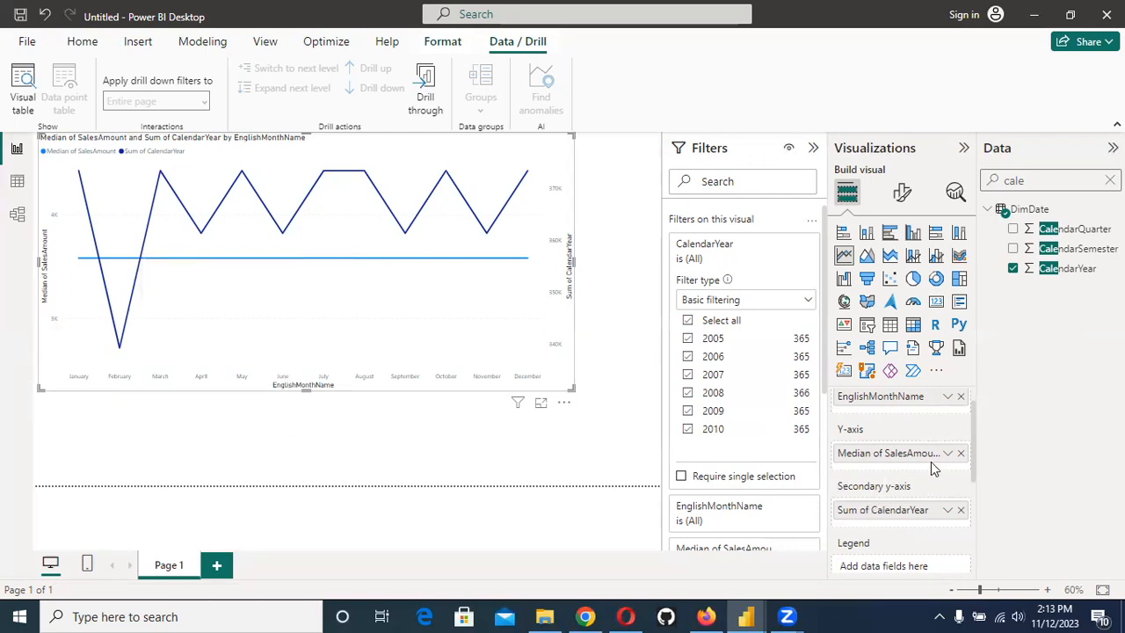
{"action": "left_click", "coordinate": [949, 510]}
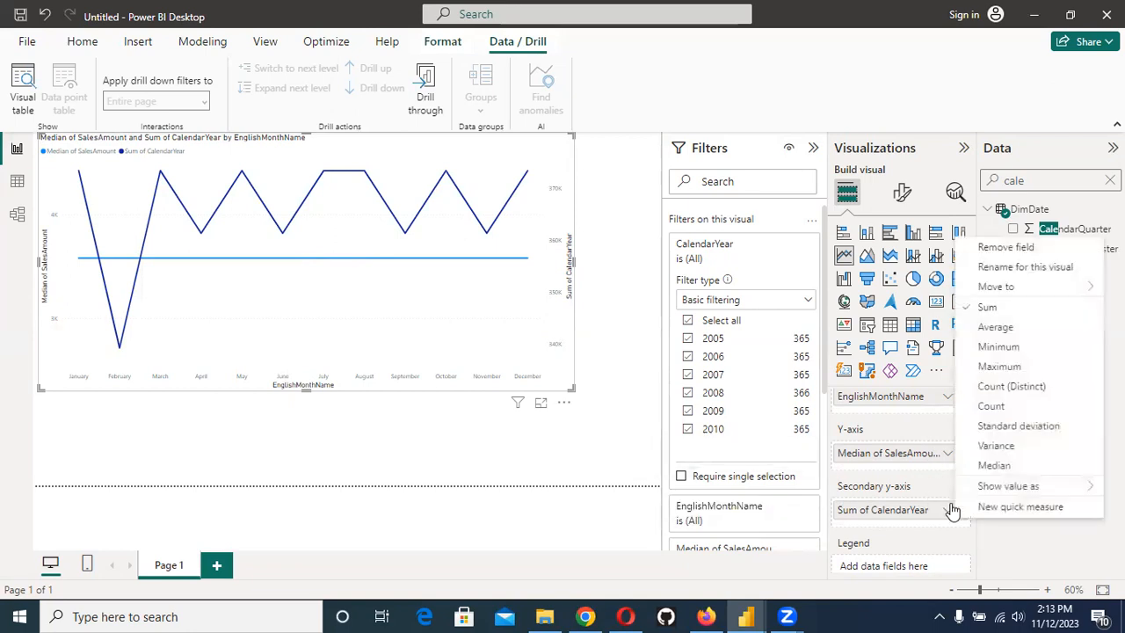
{"action": "left_click", "coordinate": [1000, 408]}
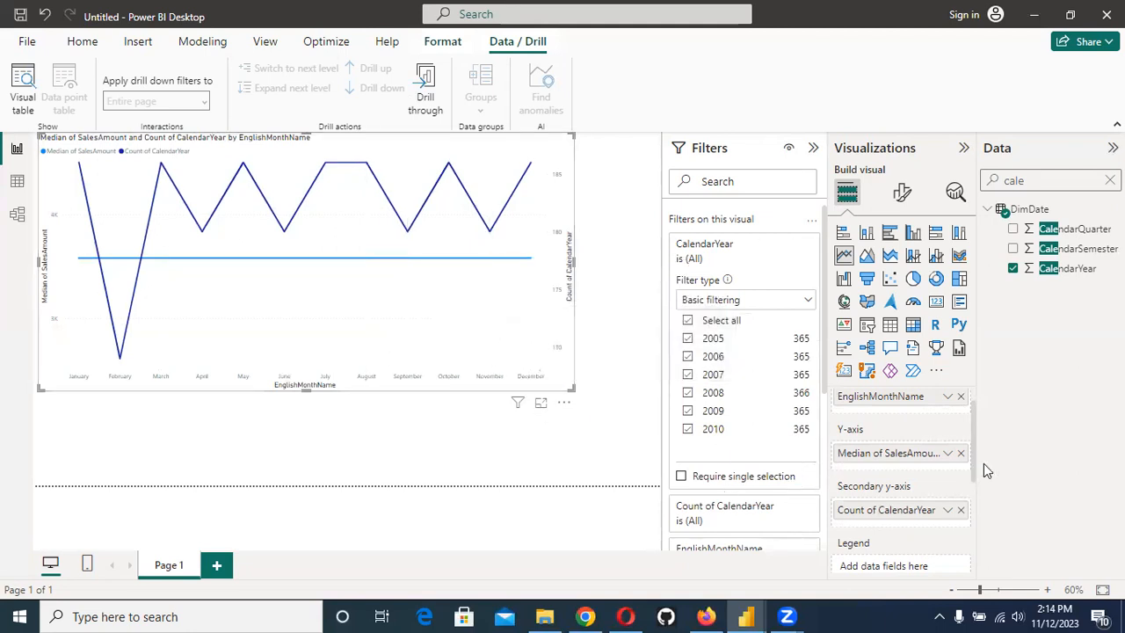
{"action": "left_click", "coordinate": [947, 452]}
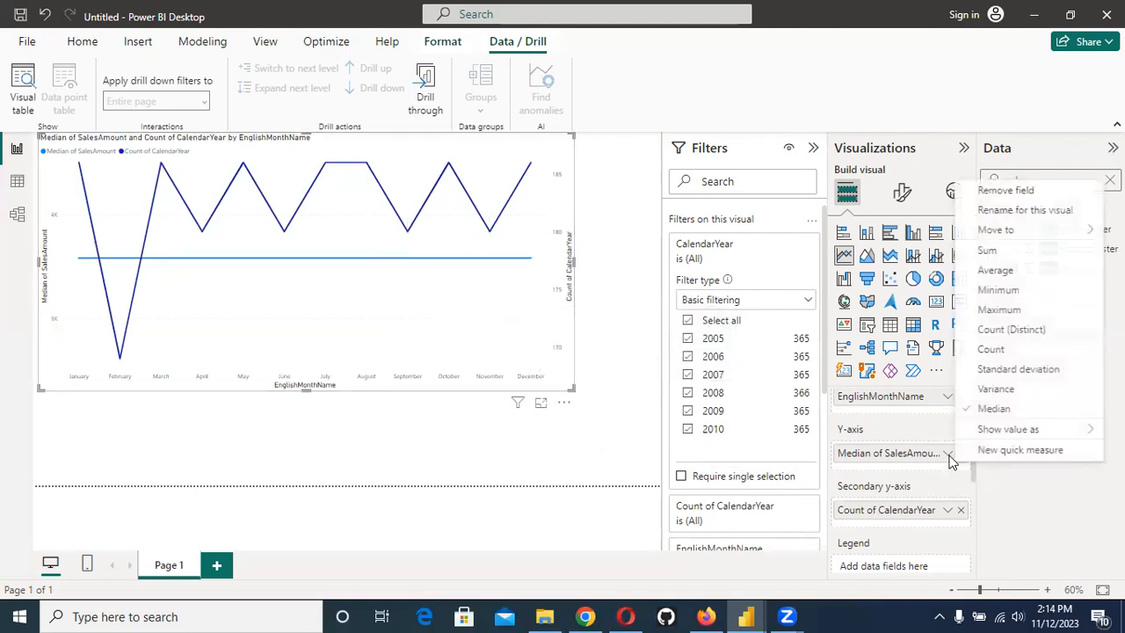
{"action": "left_click", "coordinate": [1018, 252]}
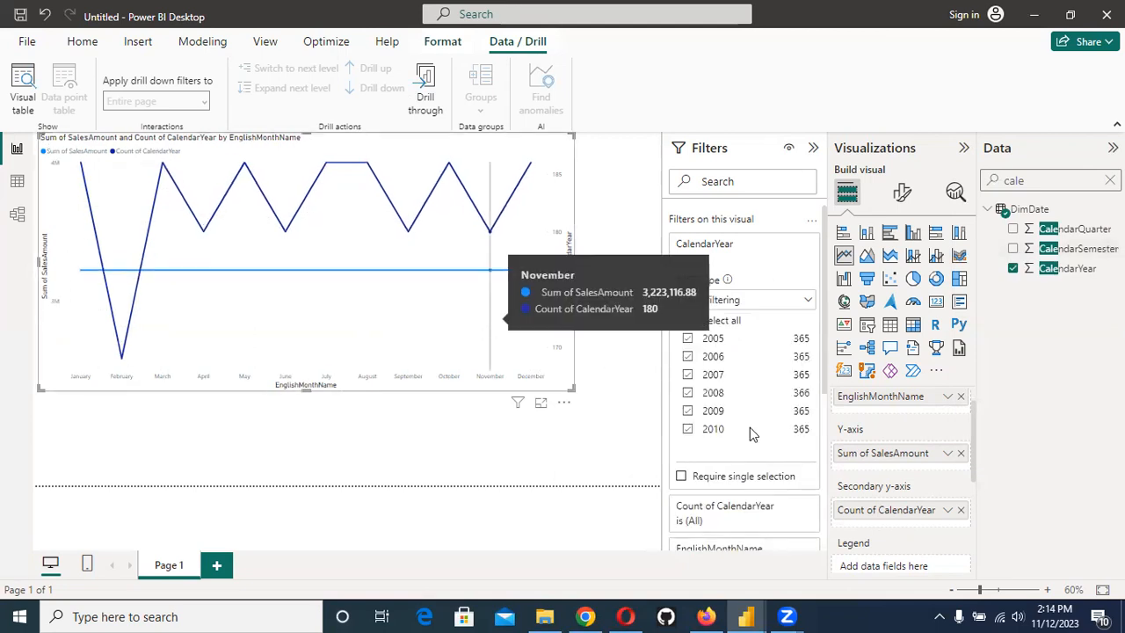
Step: Swap the value fields so Count of CalendarYear is on the Y-axis and Sum of SalesAmount is on the secondary Y-axis
{"action": "left_click_drag", "start_coordinate": [914, 509], "coordinate": [878, 524]}
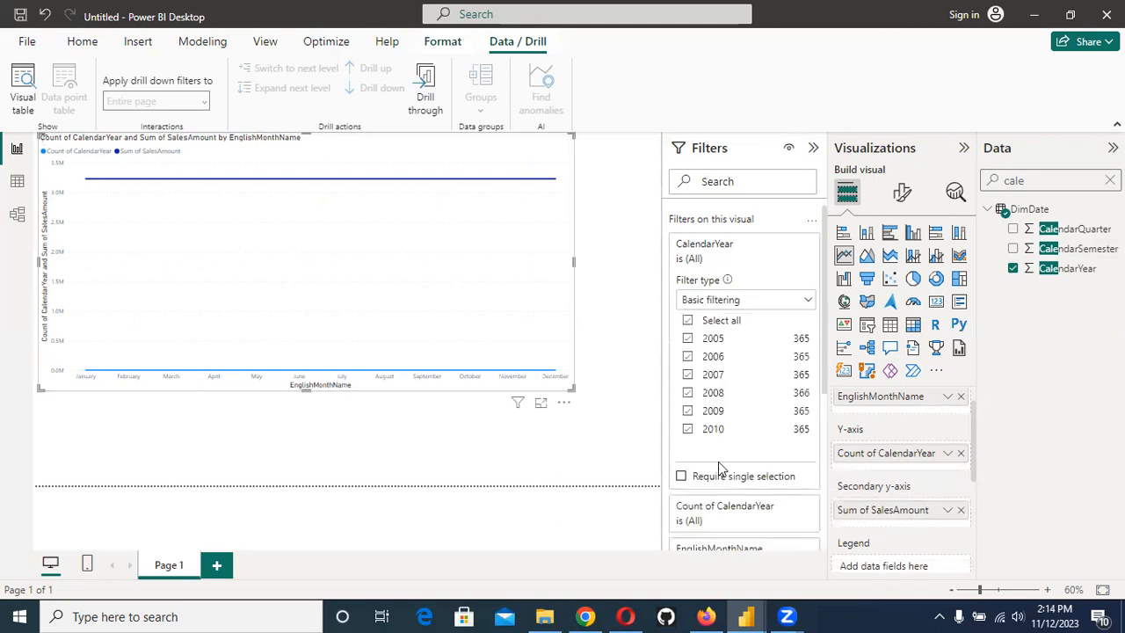
{"action": "mouse_move", "coordinate": [484, 350]}
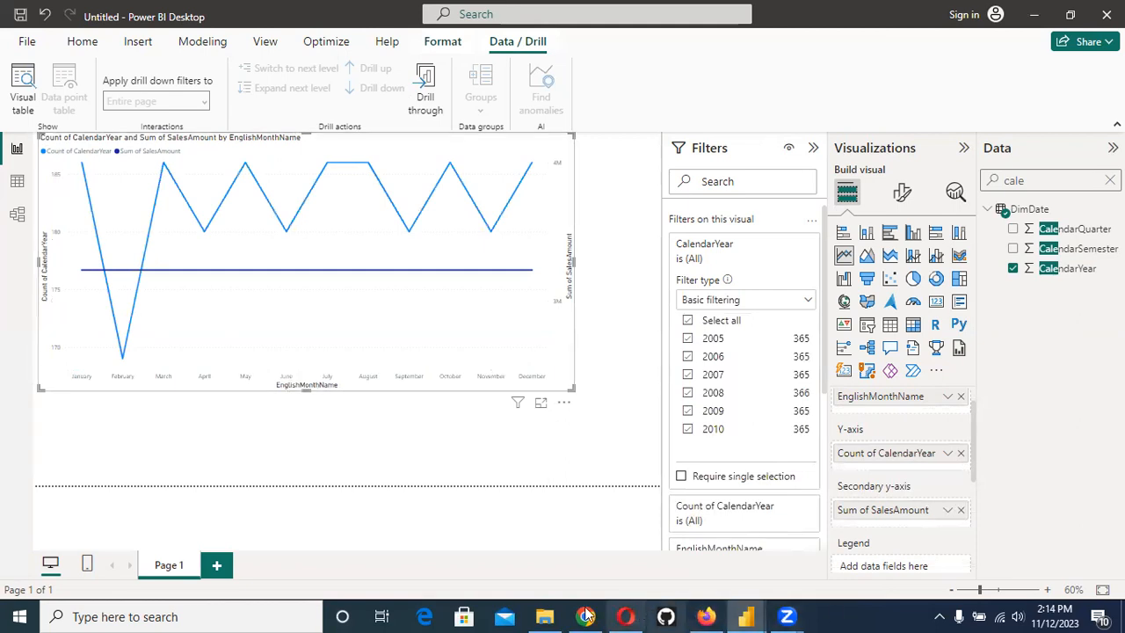
Step: Switch to Chrome to compare with the task 3 sample chart, and return to Power BI Desktop to examine the January values
{"action": "key", "text": "alt+Tab"}
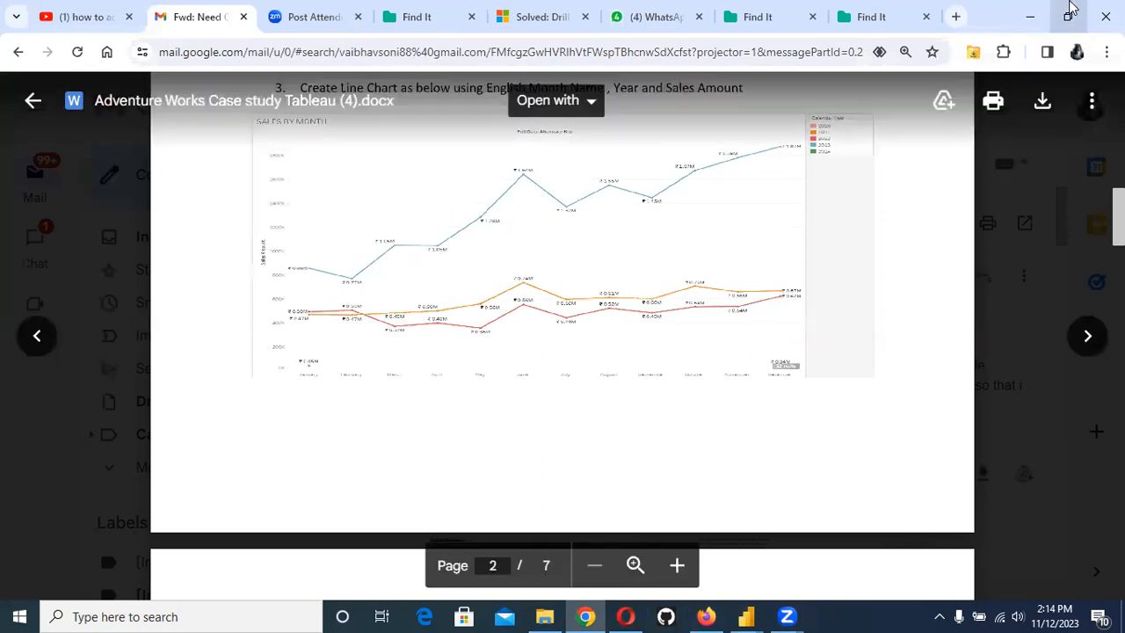
{"action": "key", "text": "alt+Tab"}
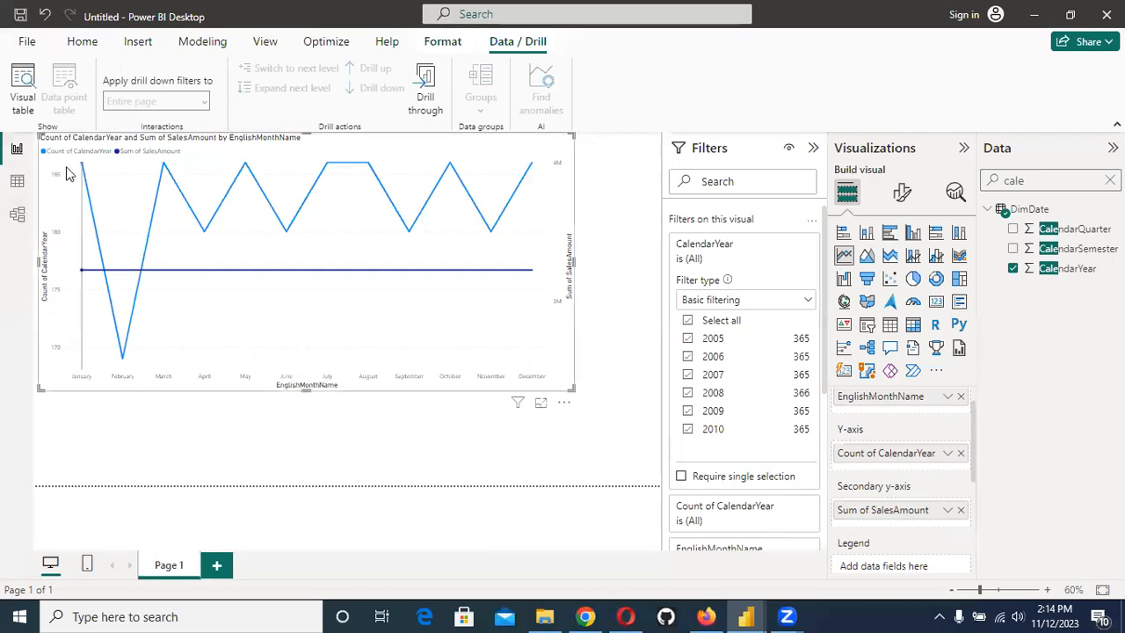
{"action": "mouse_move", "coordinate": [77, 250]}
{"action": "mouse_move", "coordinate": [88, 195]}
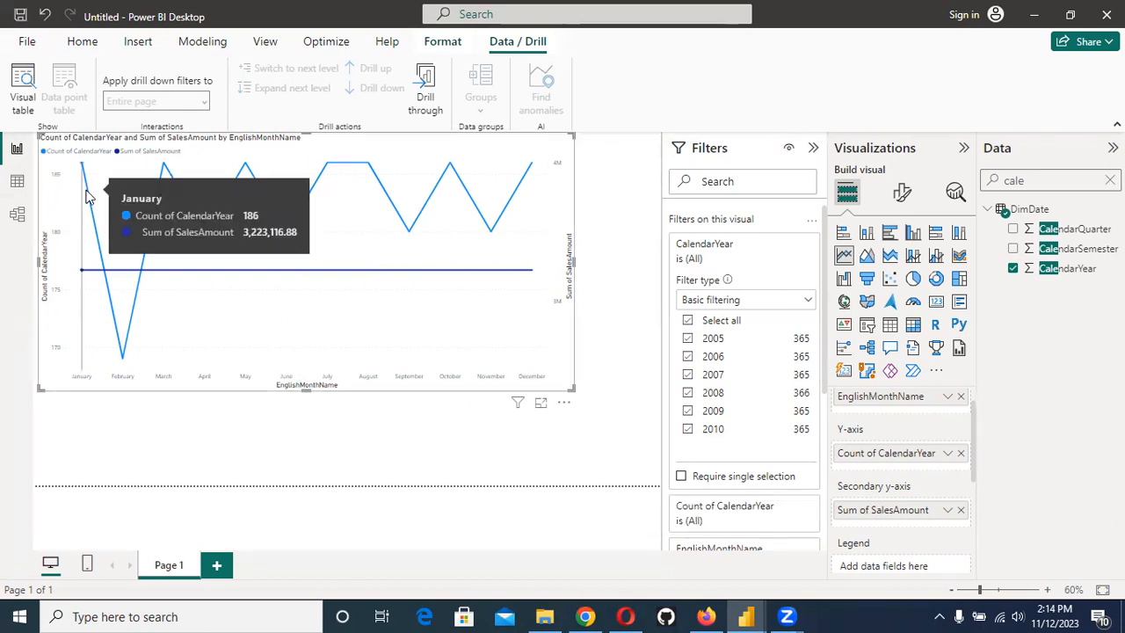